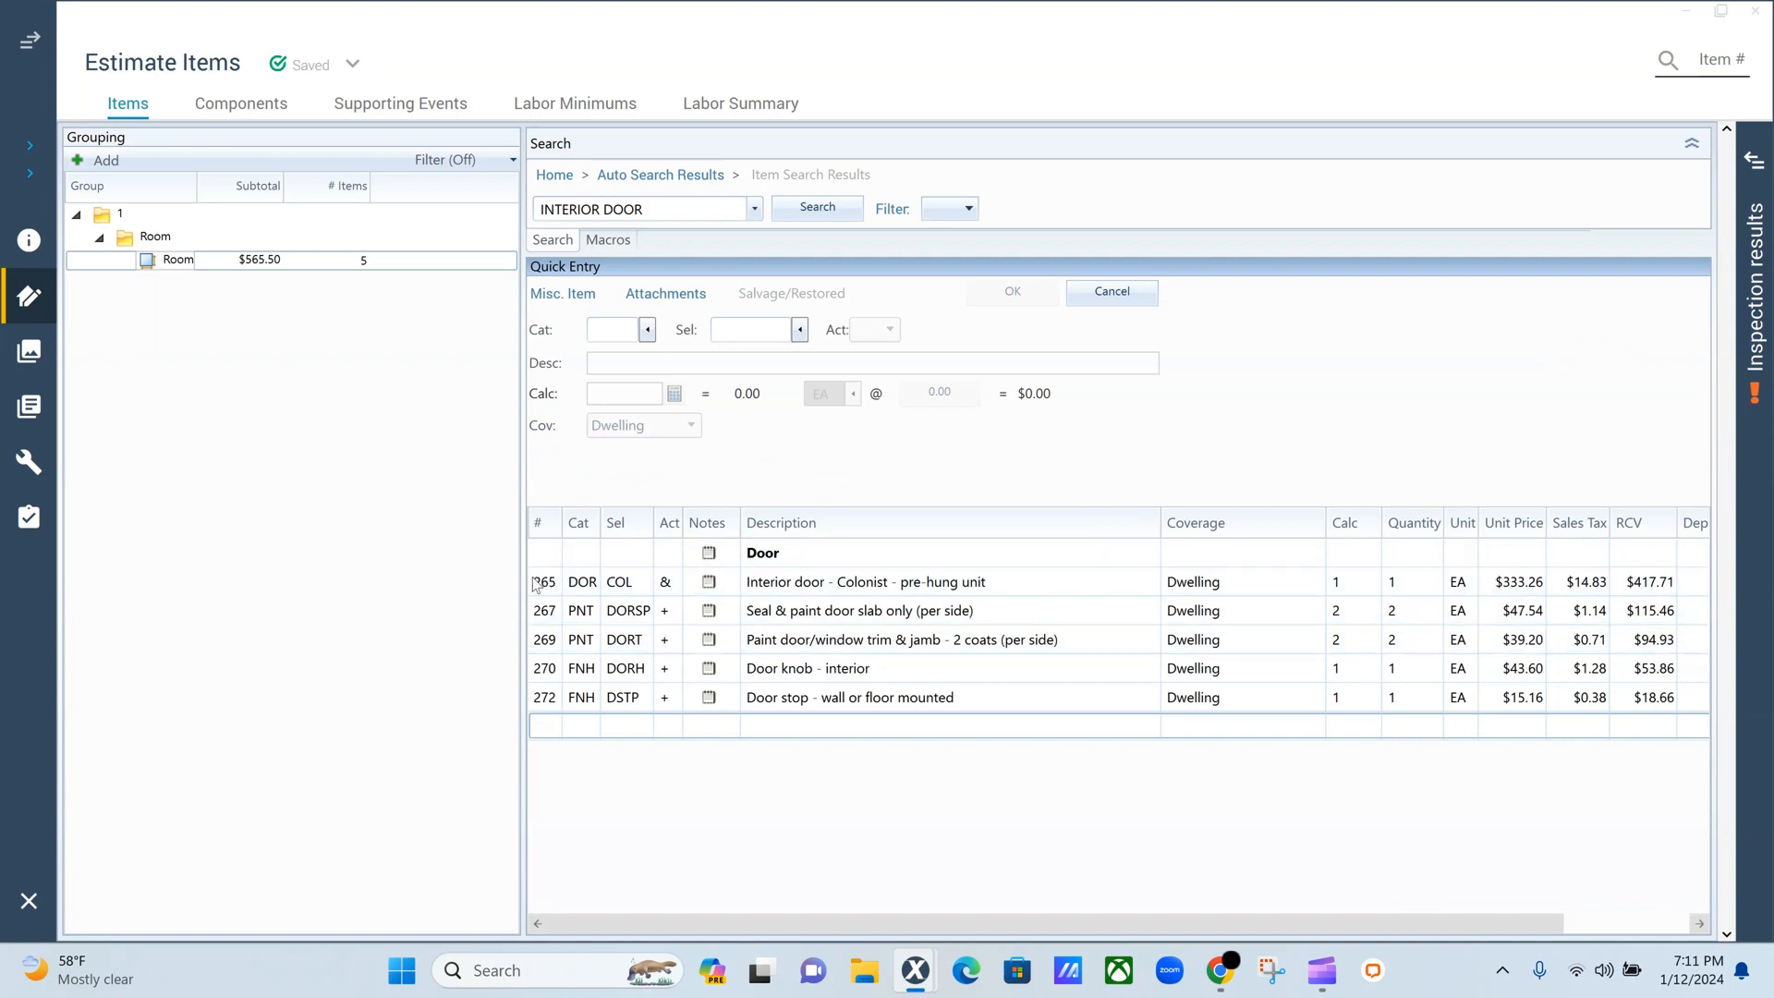
# Step: Choose Remove and Replace as the action of the Colonist pre-hung interior door line and view its item definition
pyautogui.click(663, 582)
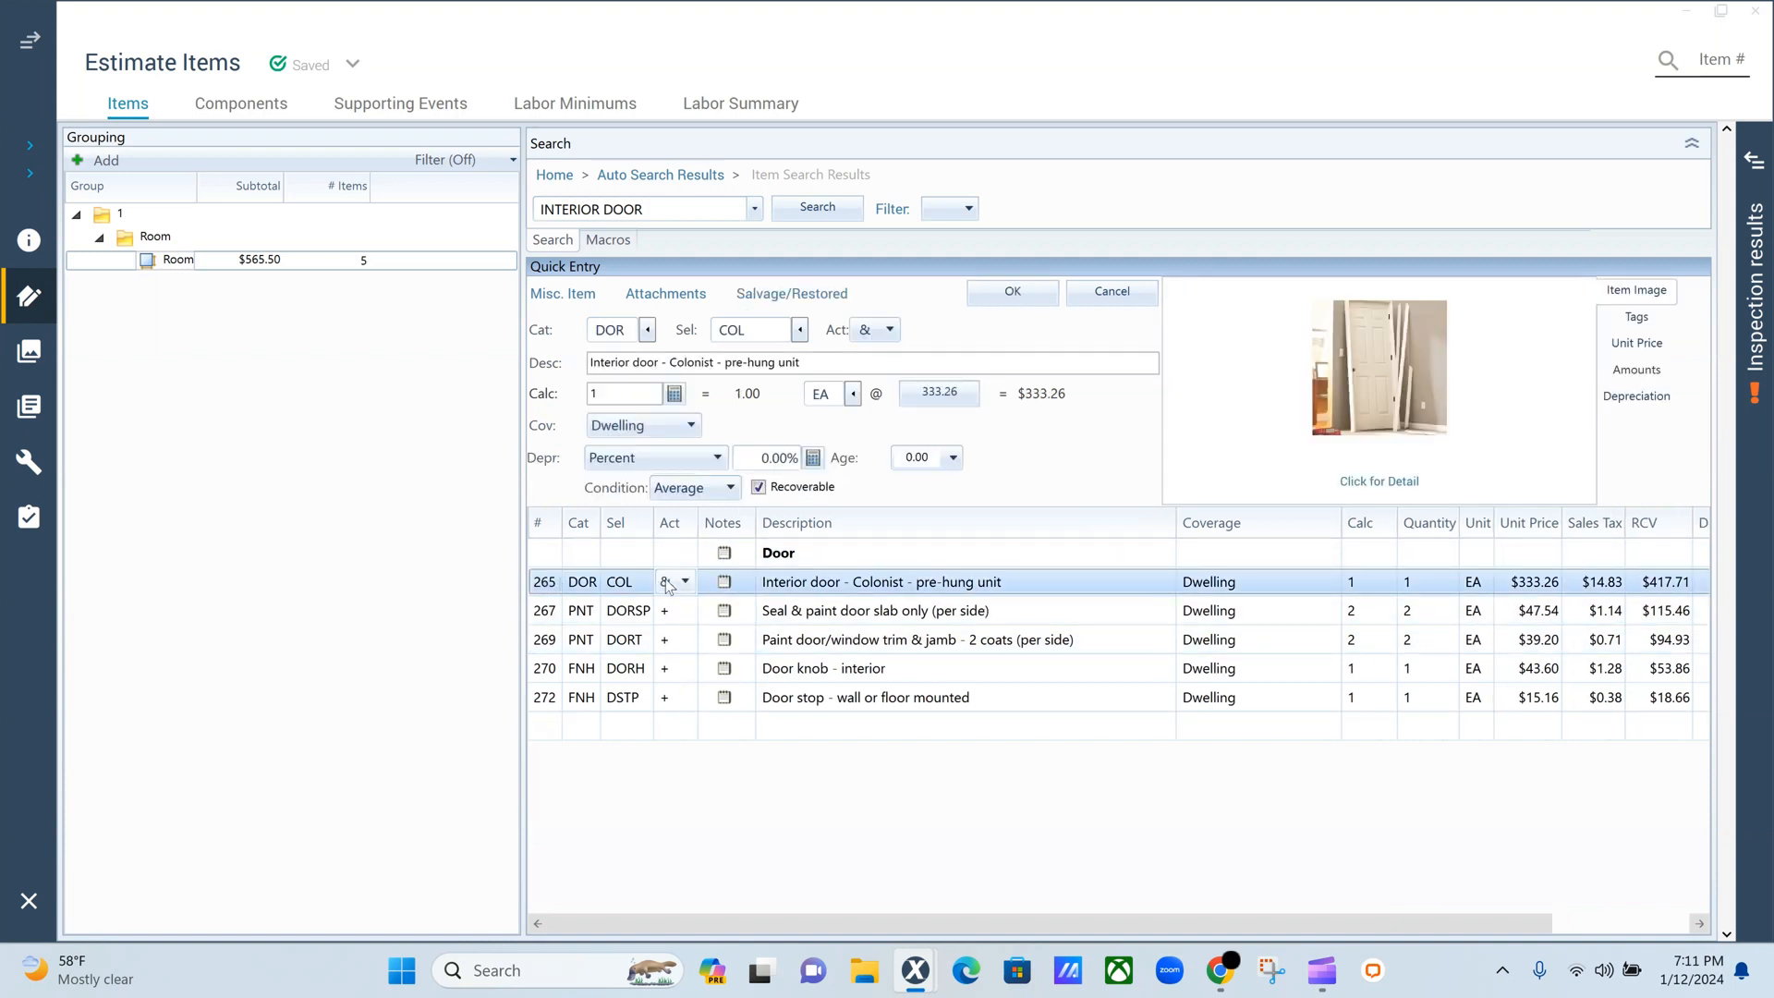
pyautogui.click(685, 581)
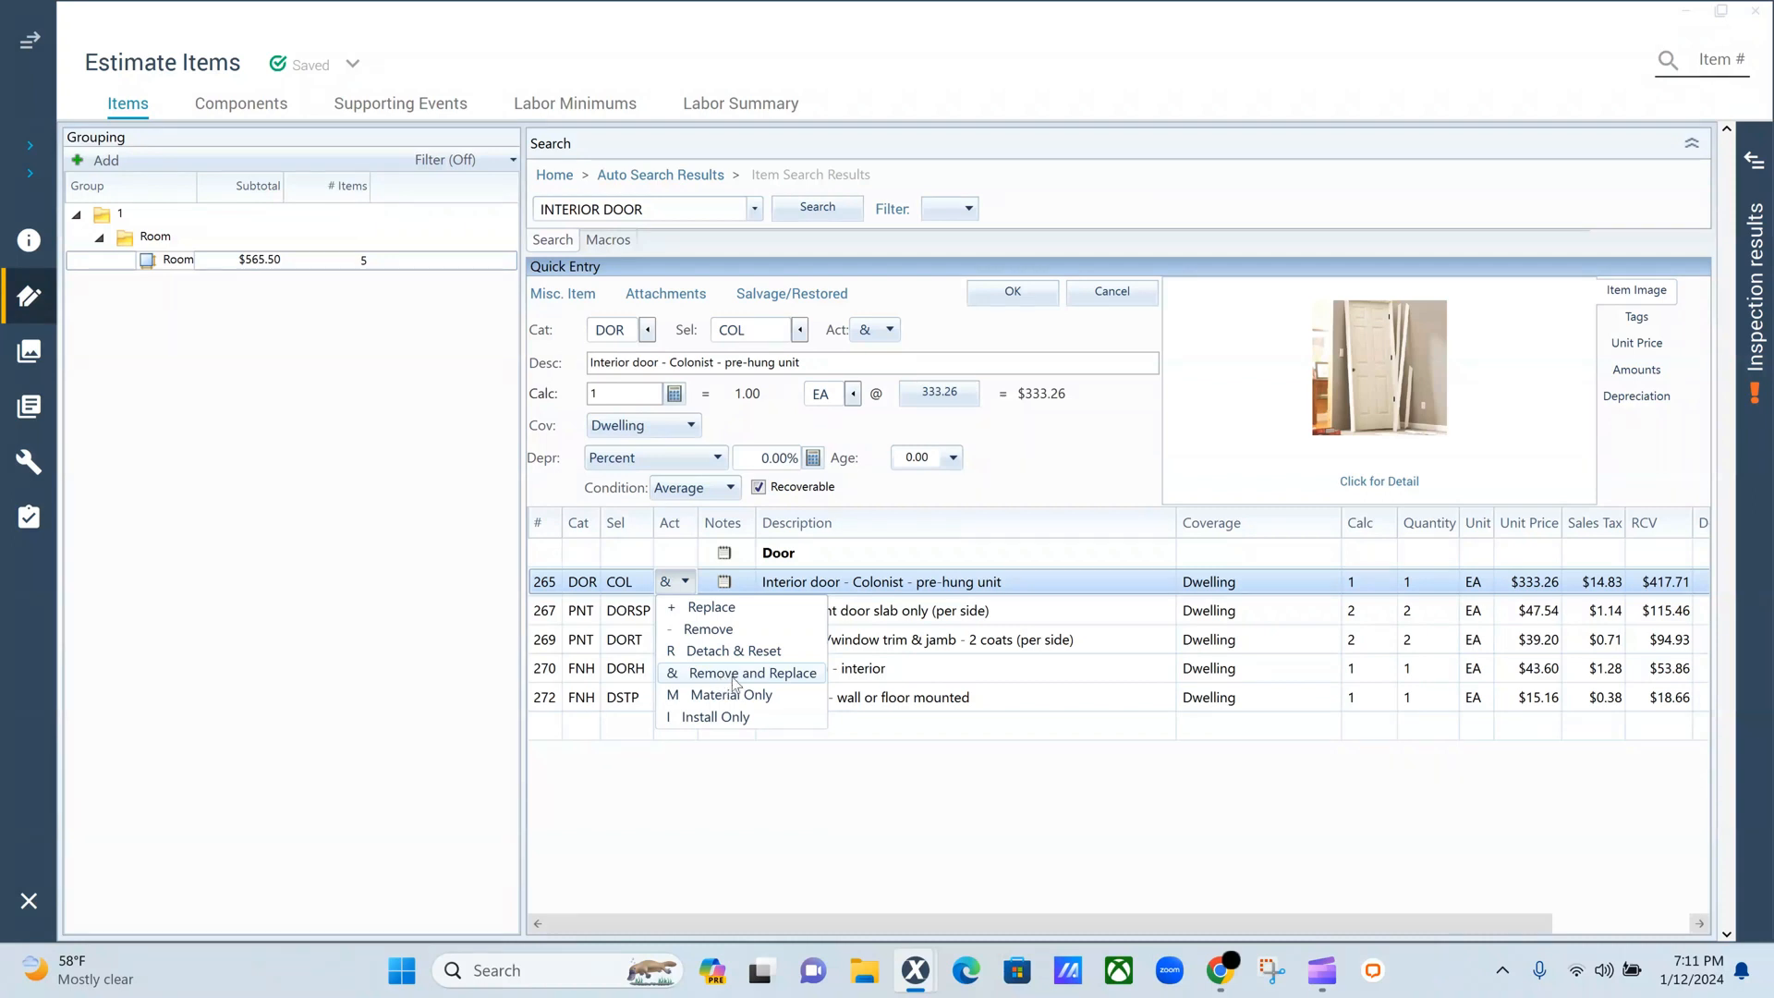
pyautogui.click(780, 678)
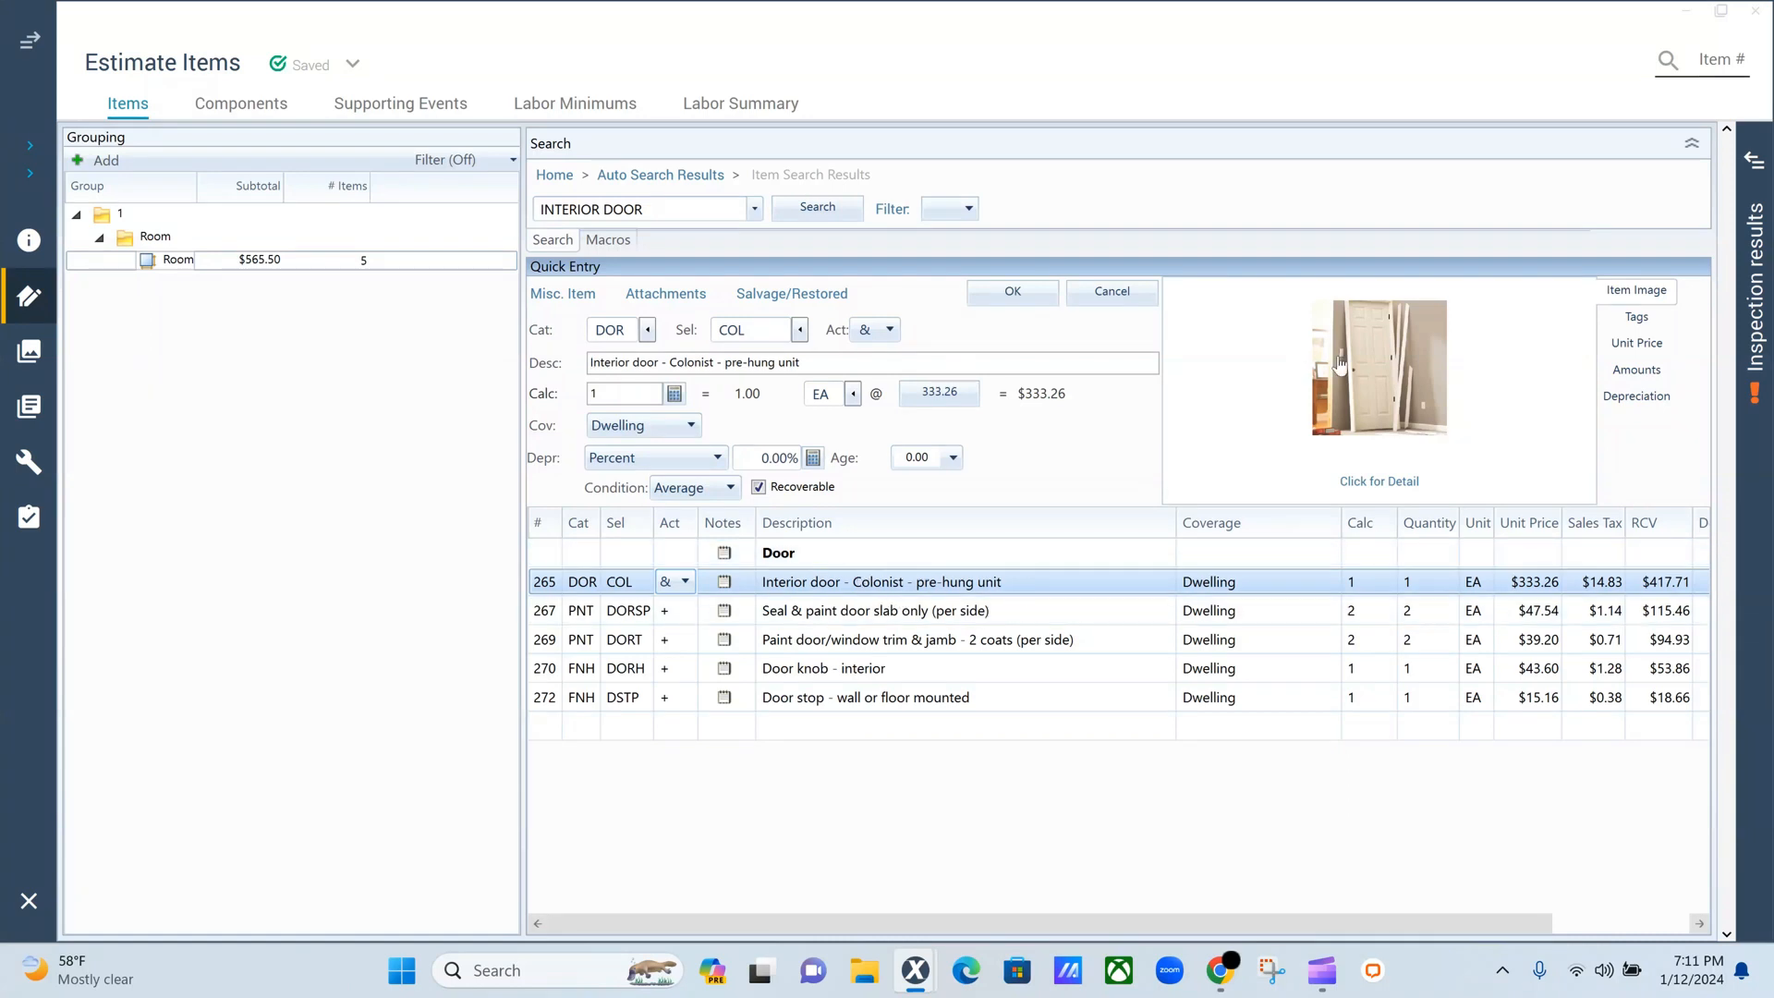
pyautogui.click(1406, 486)
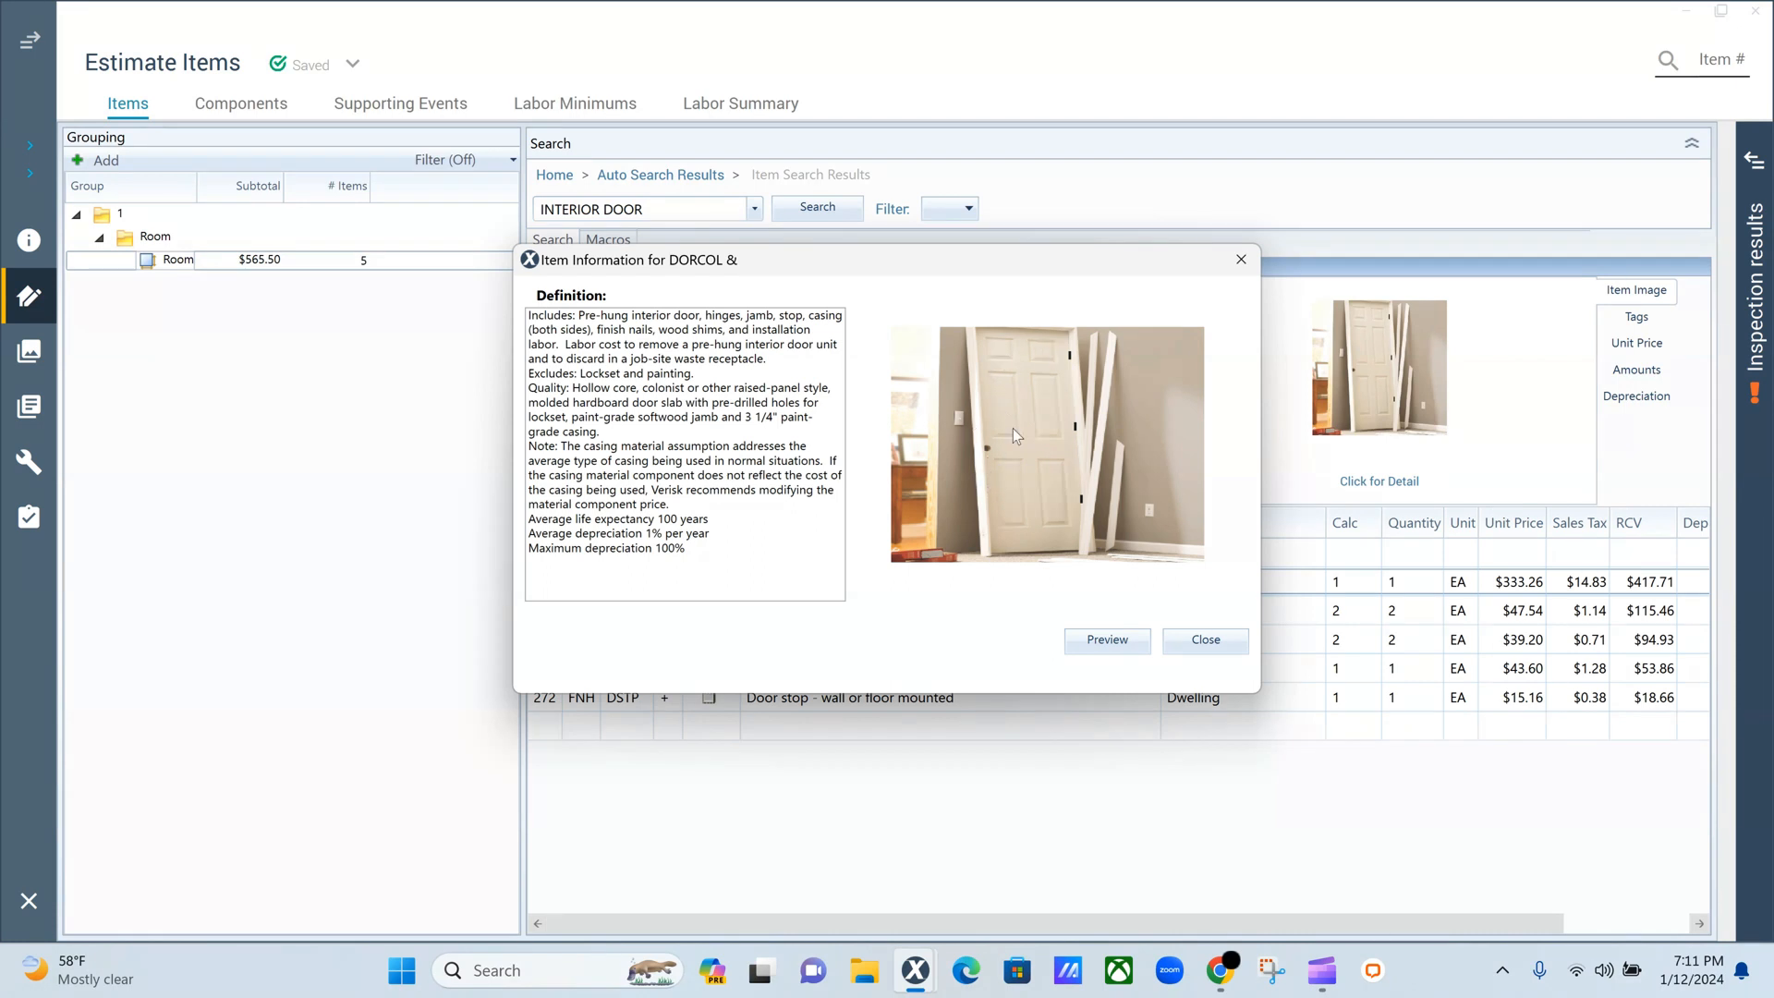
pyautogui.click(1242, 262)
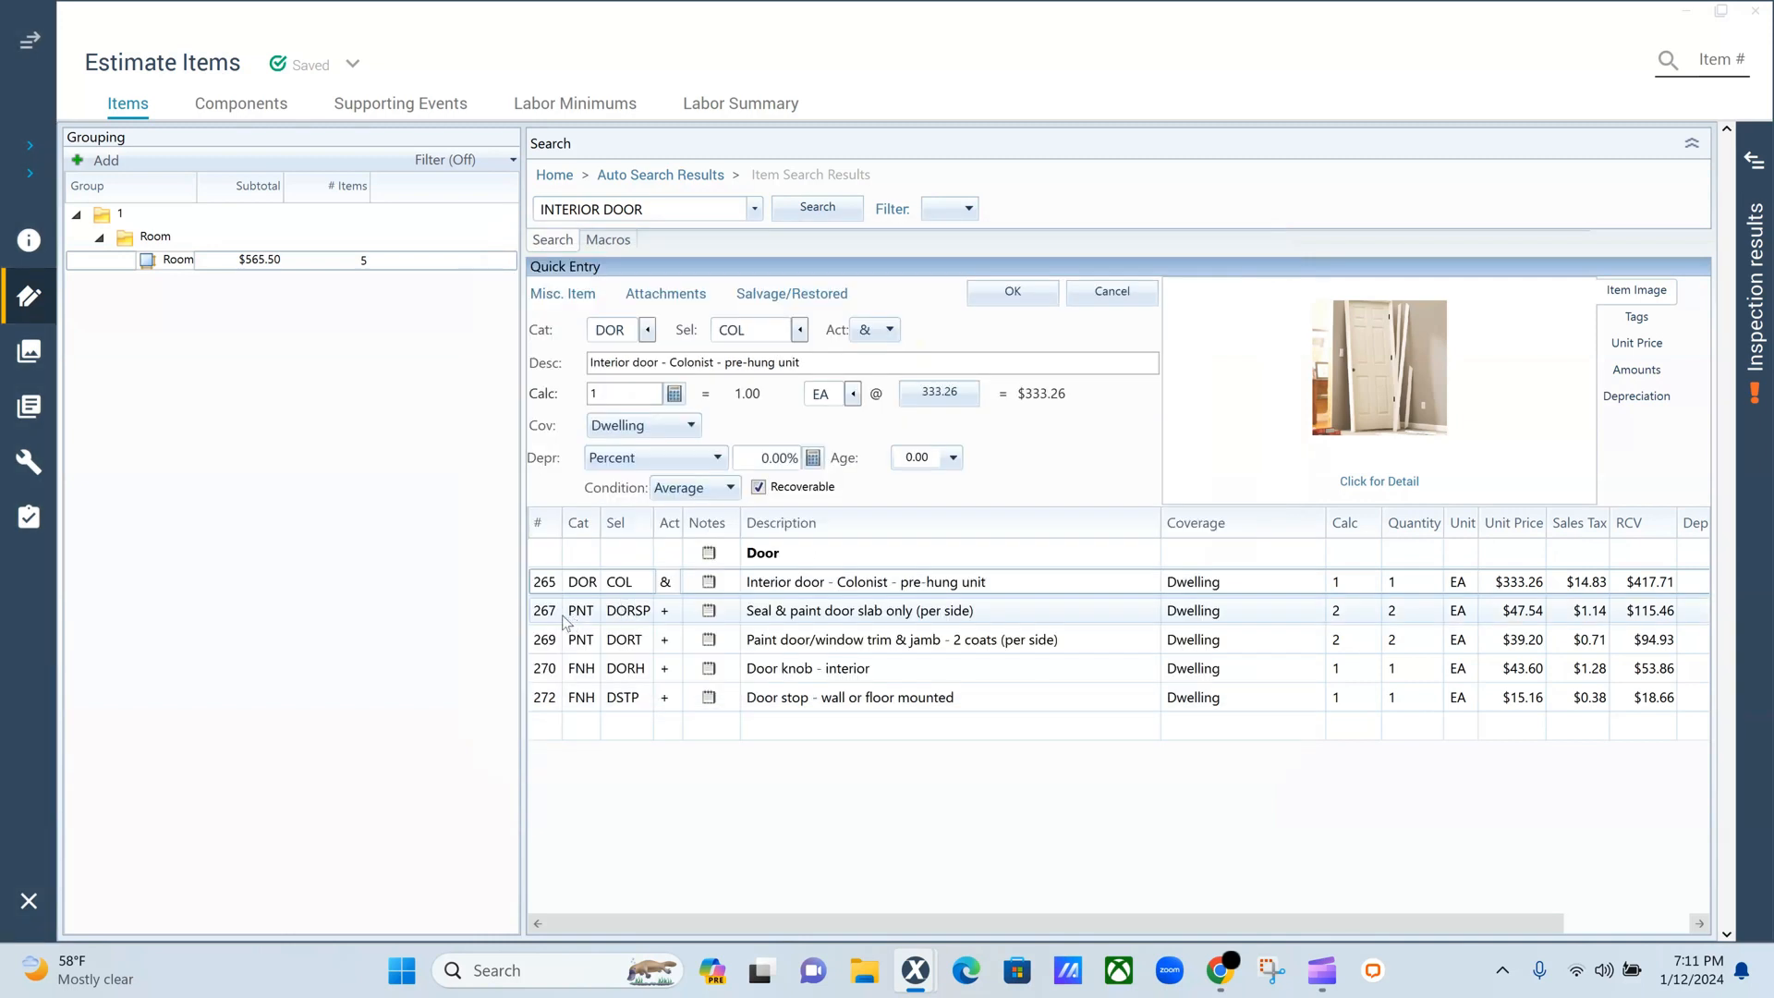
# Step: Reopen the pre-hung interior door's item definition and highlight its Excludes line
pyautogui.click(565, 617)
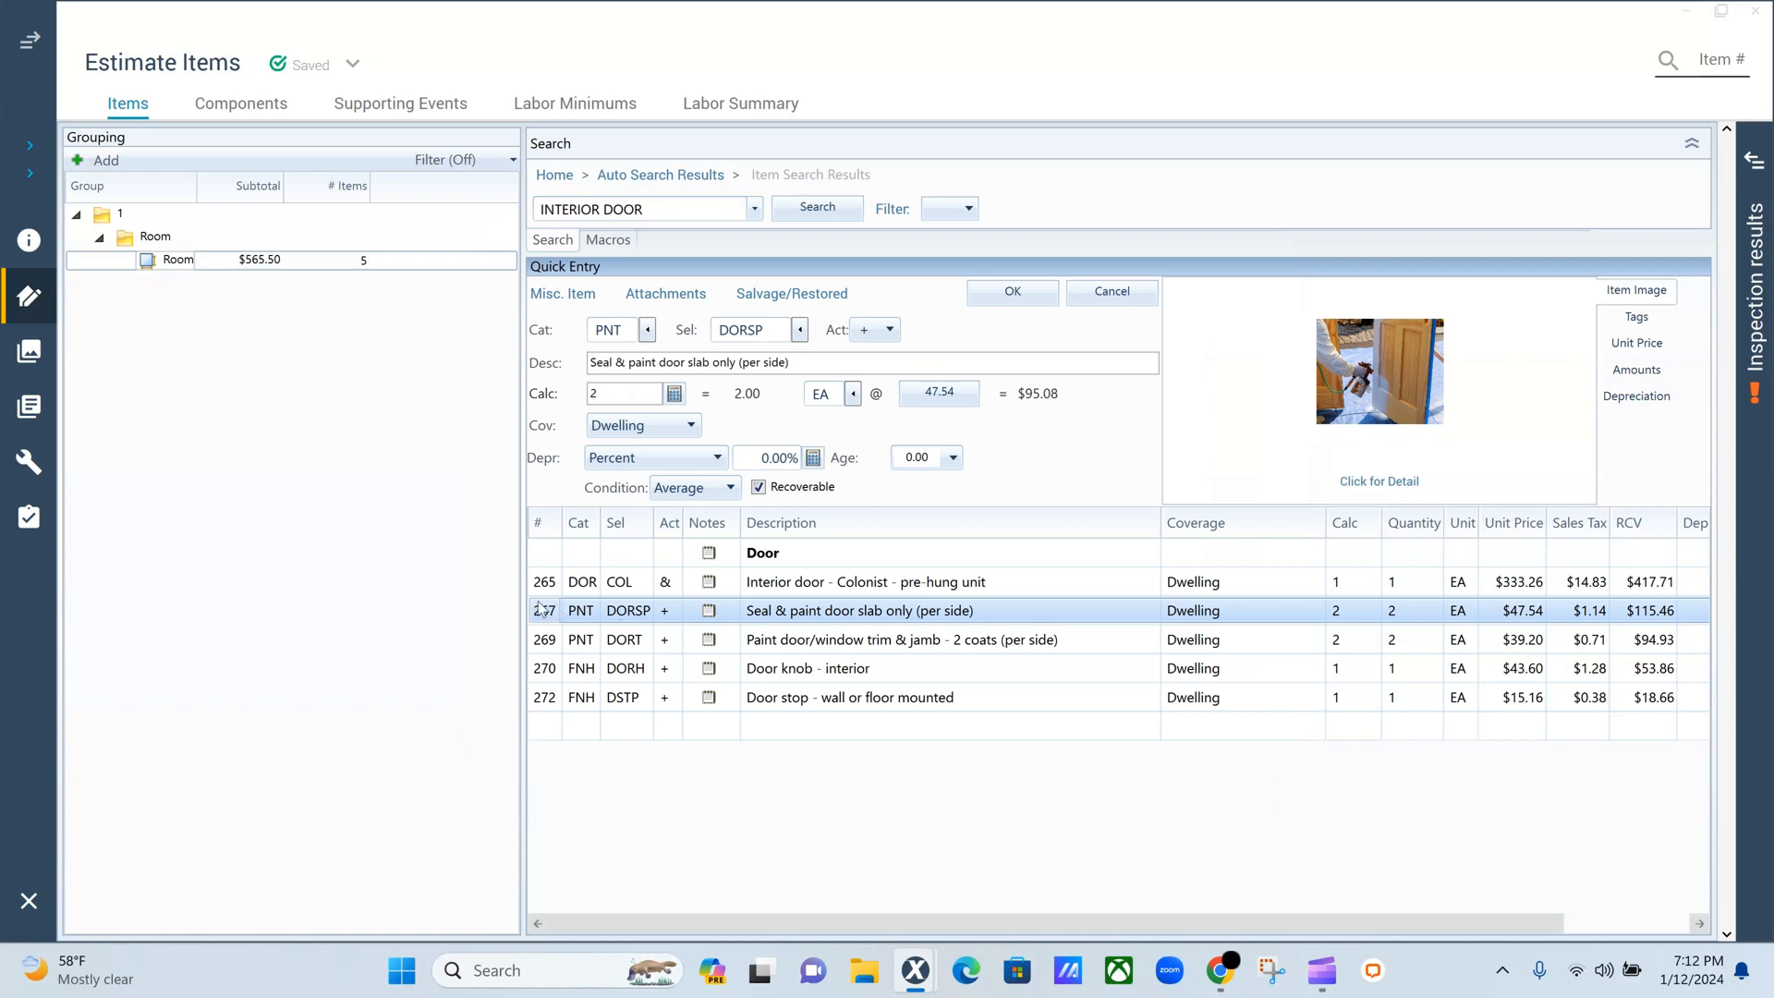
pyautogui.click(997, 584)
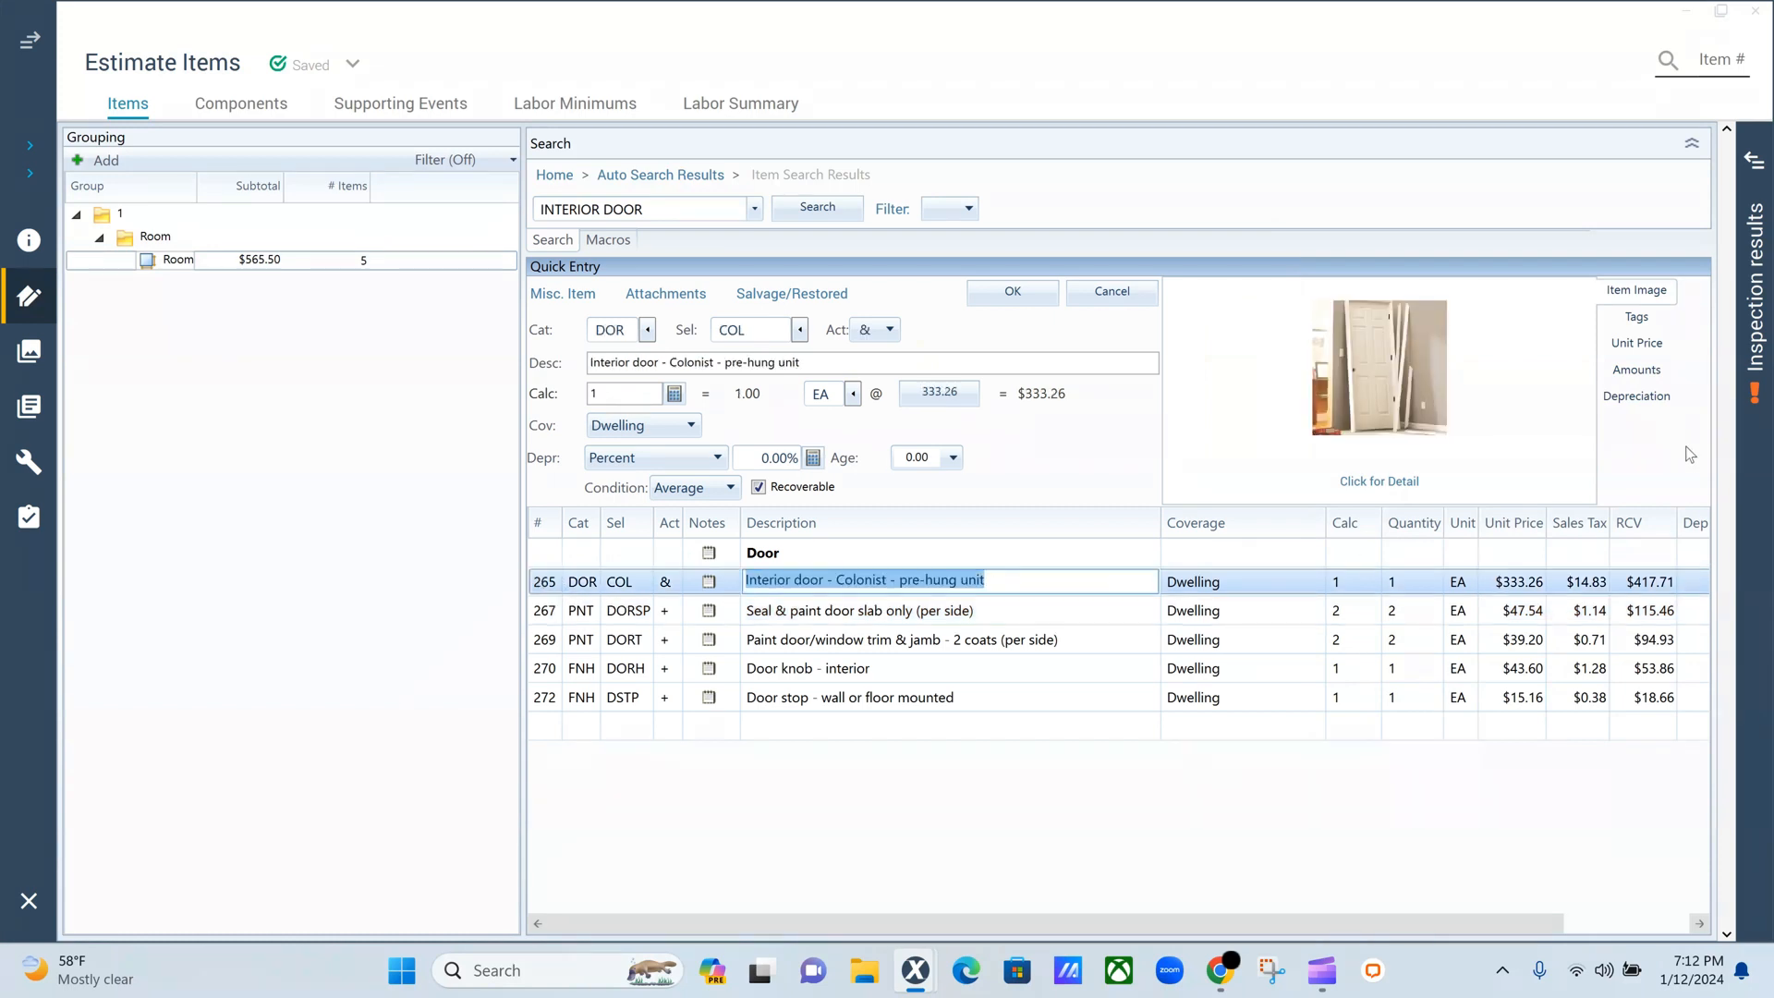
pyautogui.click(1379, 482)
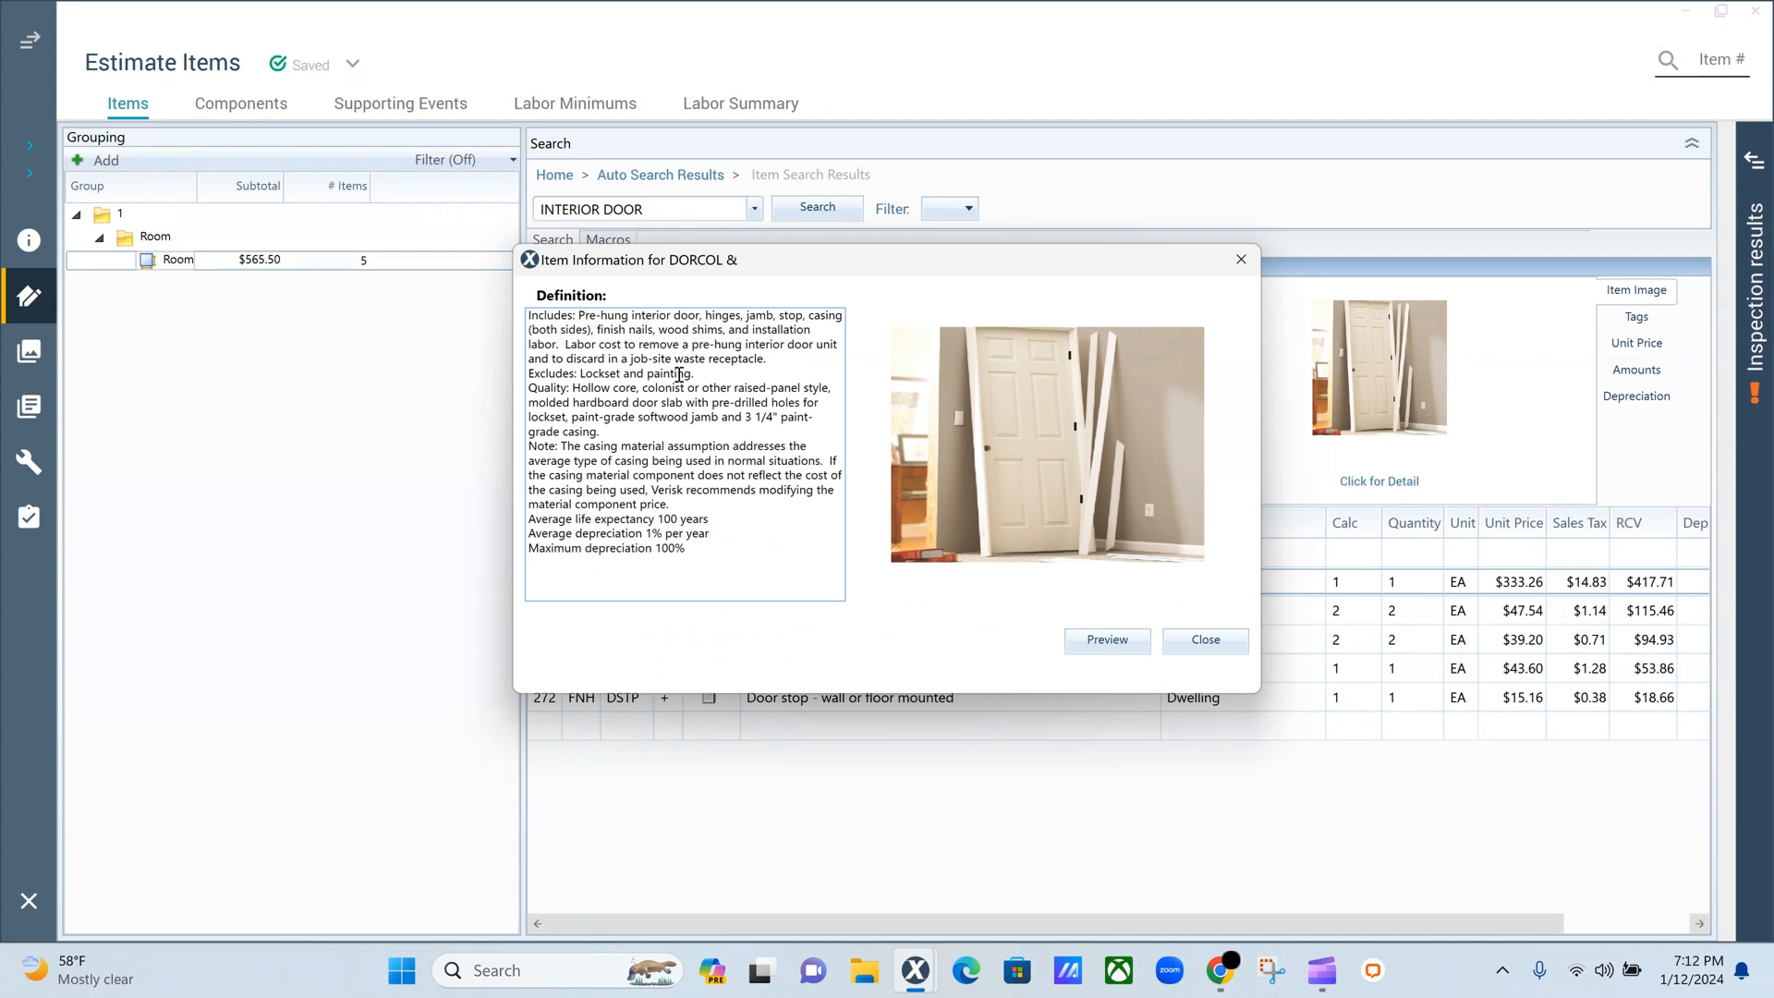
pyautogui.moveTo(532, 374); pyautogui.dragTo(699, 375)
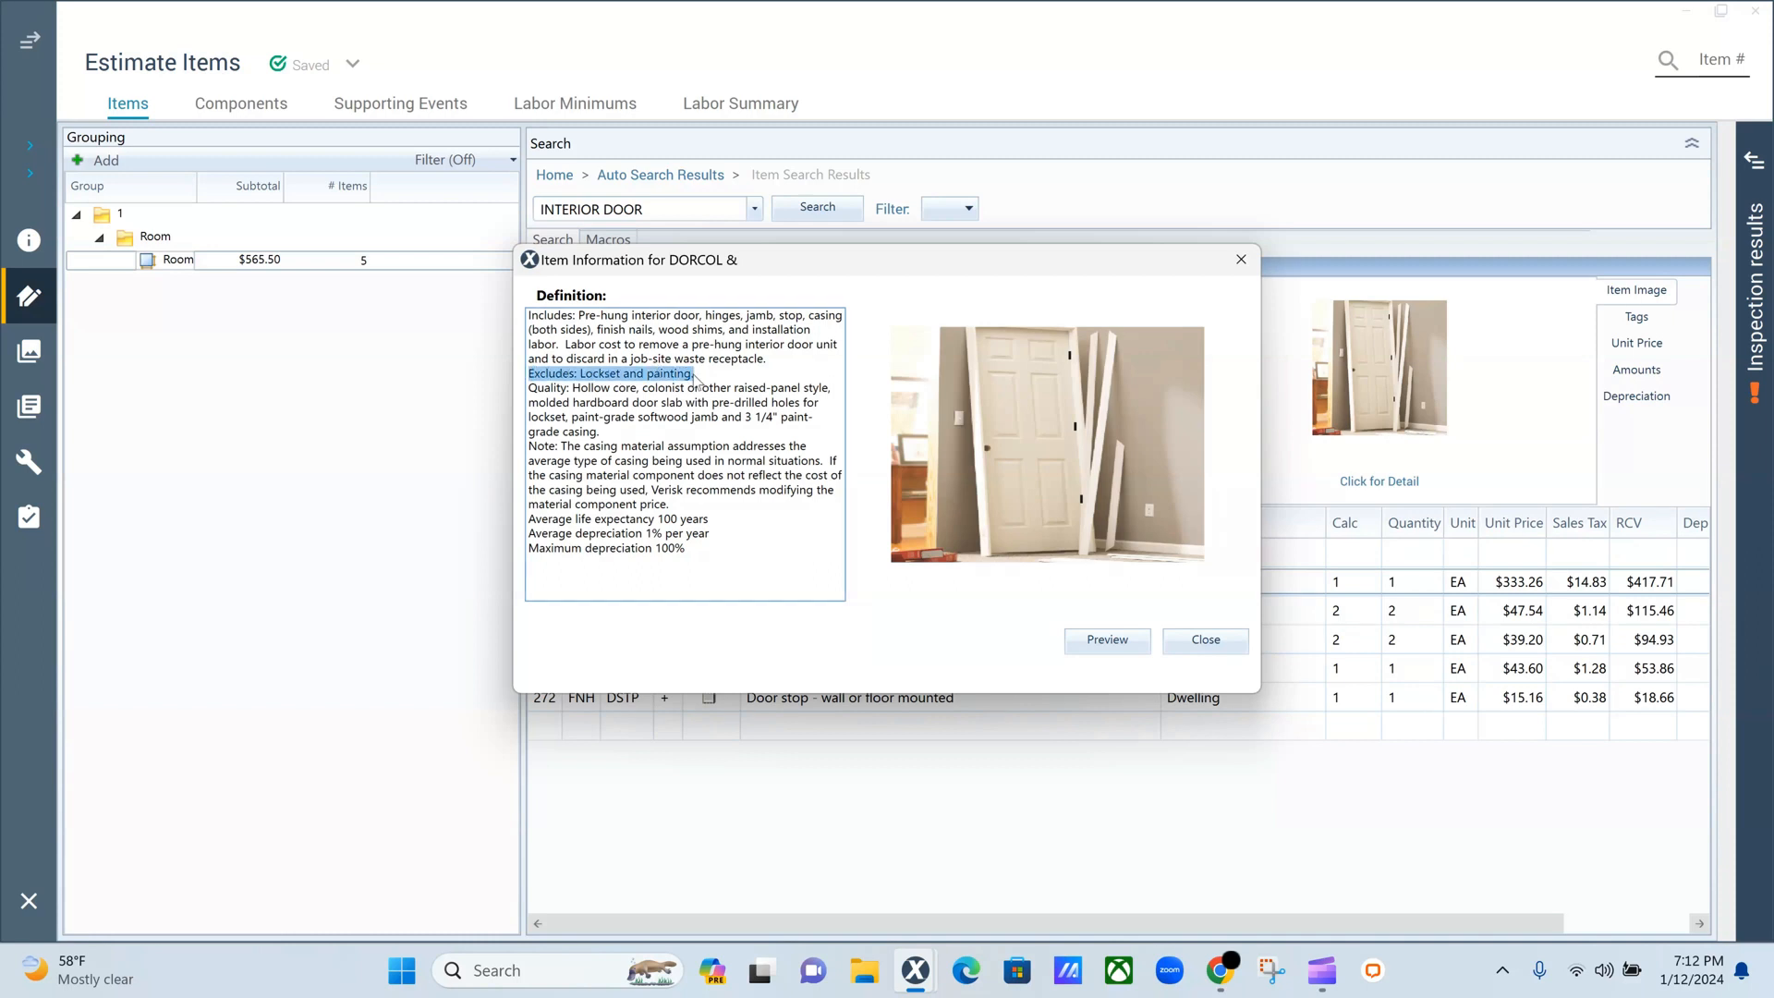
pyautogui.click(1241, 259)
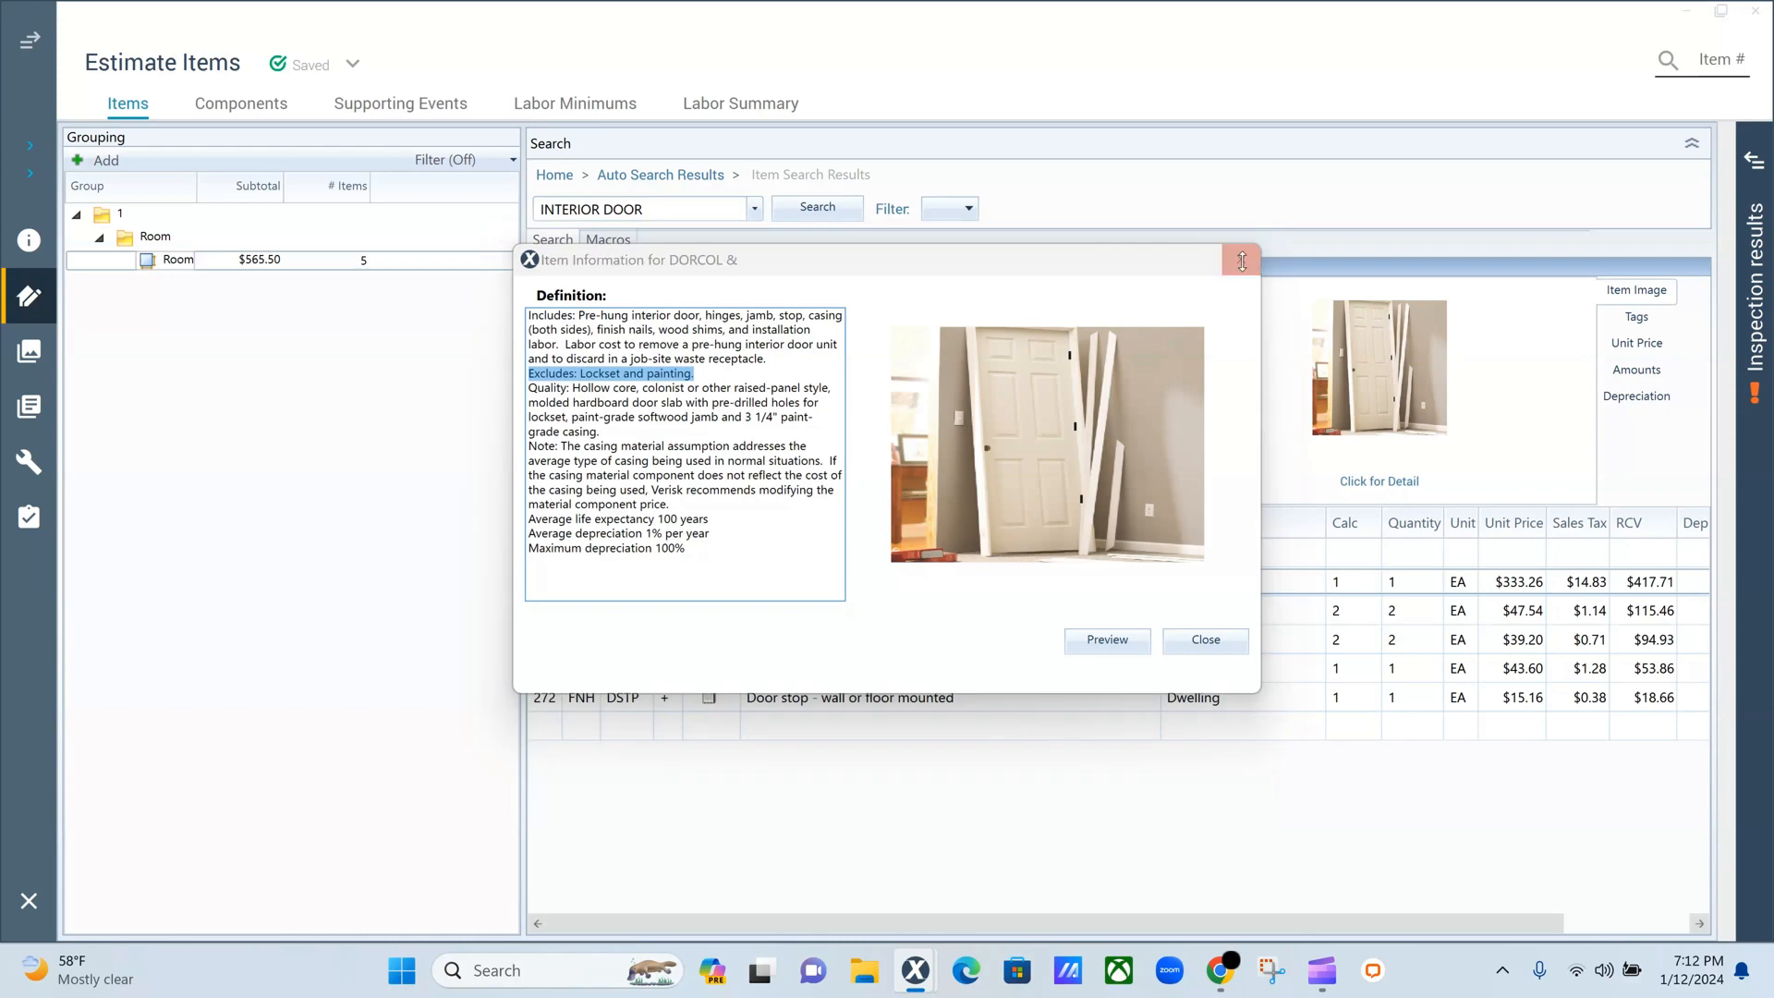
# Step: Check the door slab painting line and read the item definition of the door/window trim and jamb painting line
pyautogui.click(538, 617)
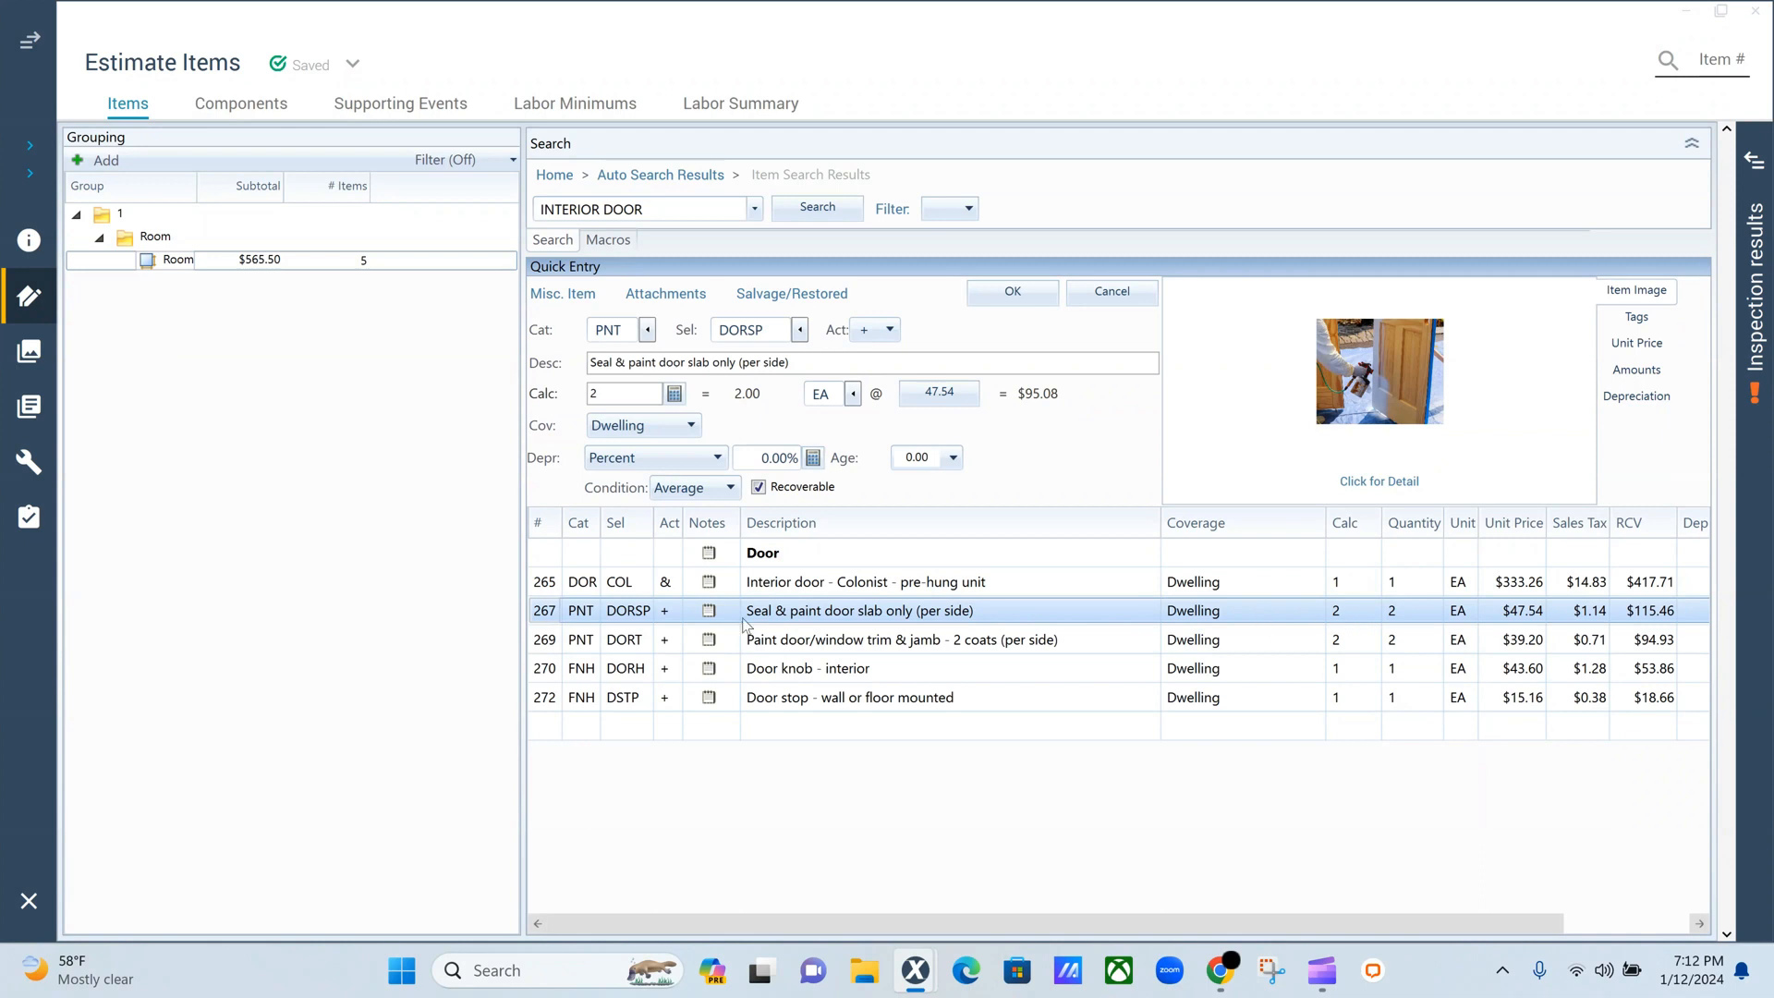
pyautogui.click(546, 647)
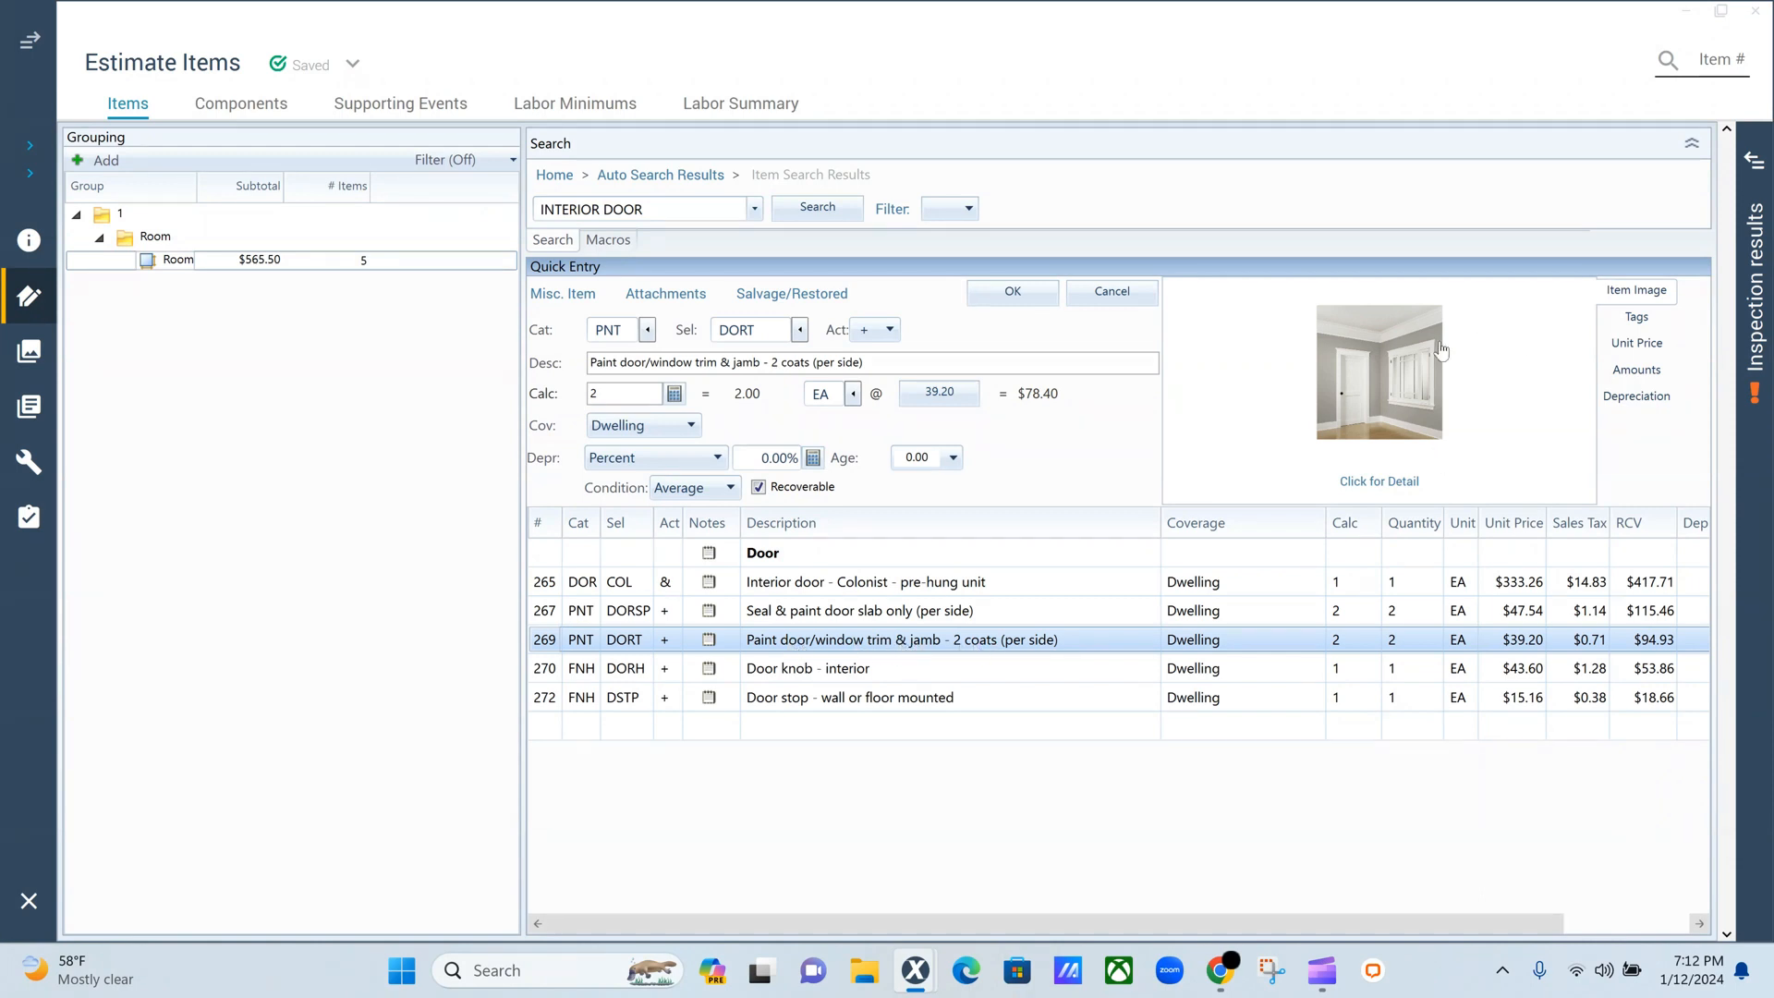
pyautogui.click(1386, 480)
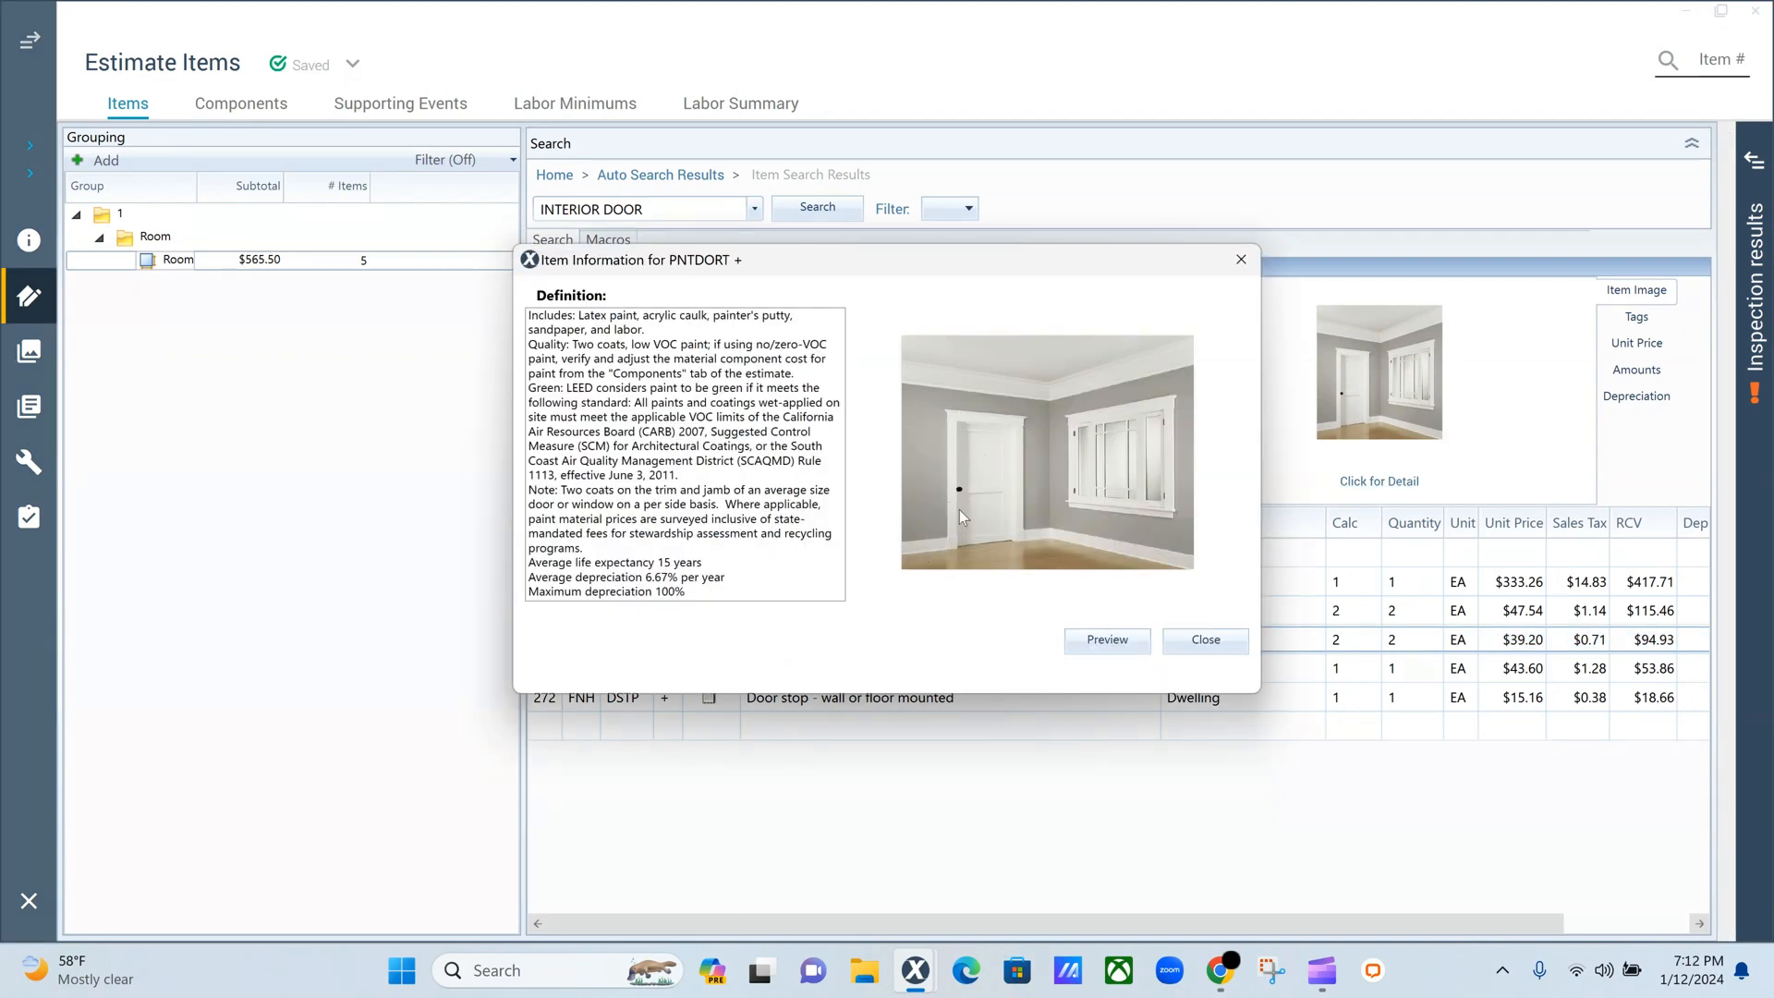
pyautogui.click(1241, 260)
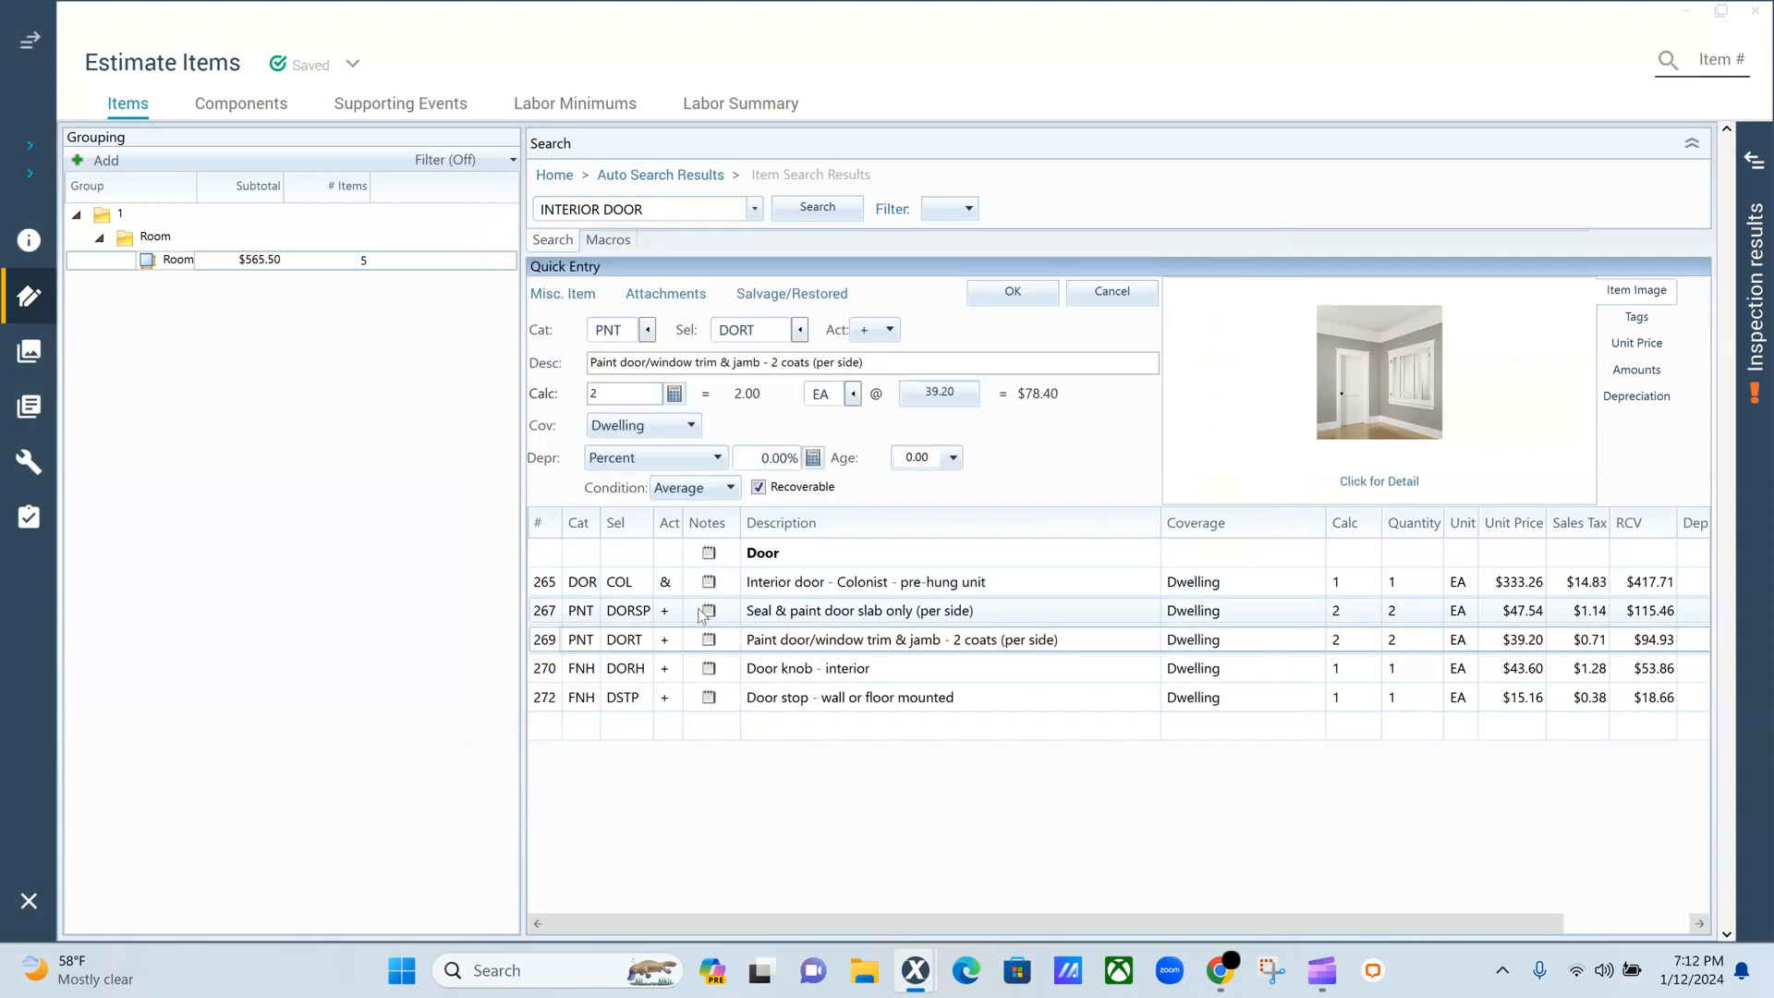
# Step: Review the entry details of the interior door, slab painting, trim and jamb painting, and door knob lines
pyautogui.click(549, 582)
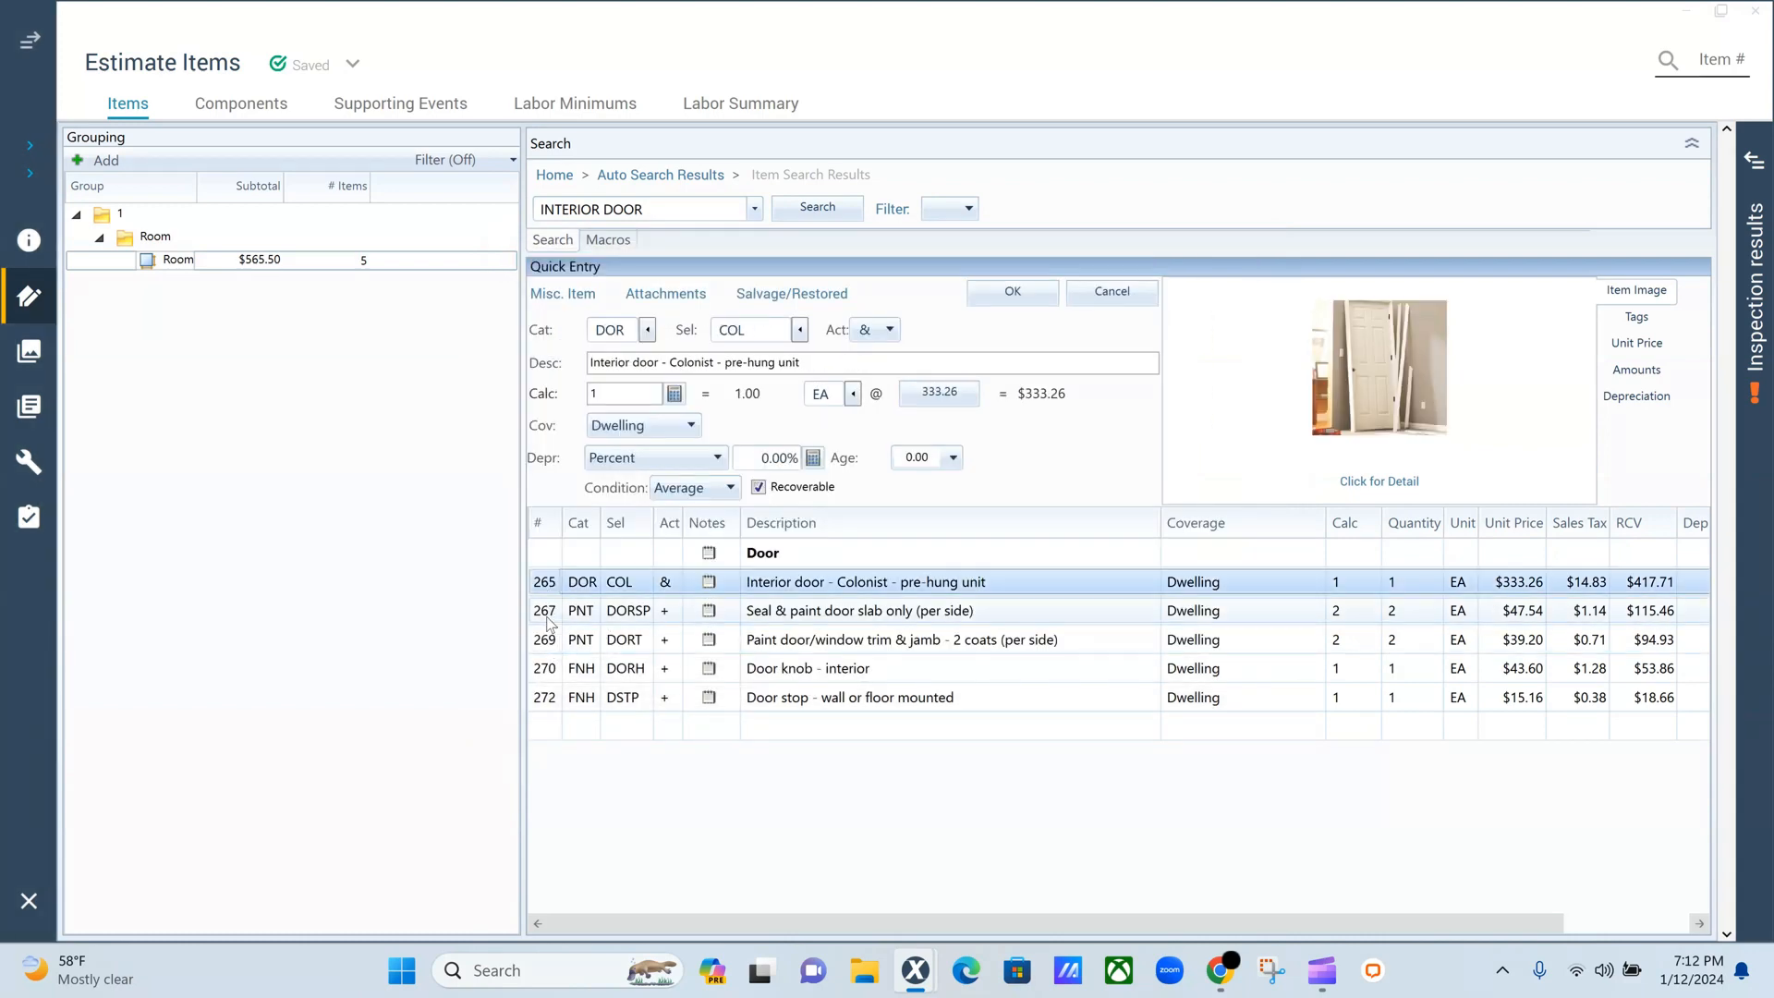
pyautogui.click(547, 618)
pyautogui.click(552, 583)
pyautogui.click(544, 644)
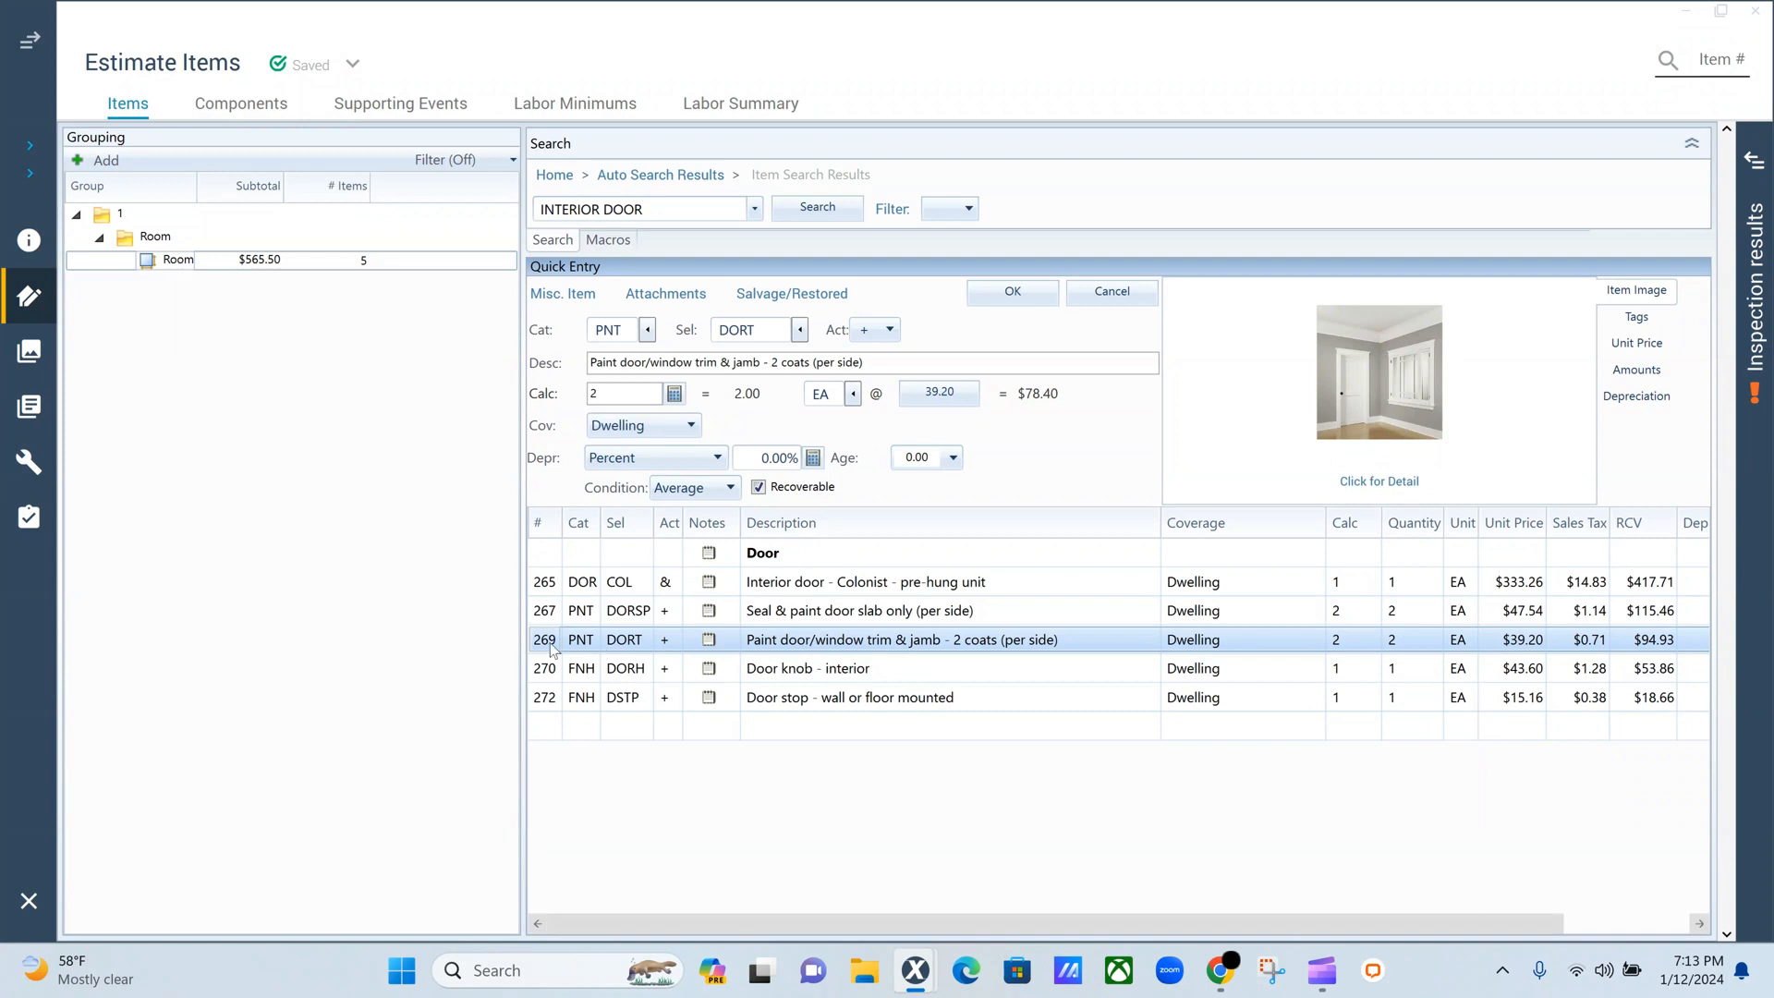
pyautogui.click(556, 246)
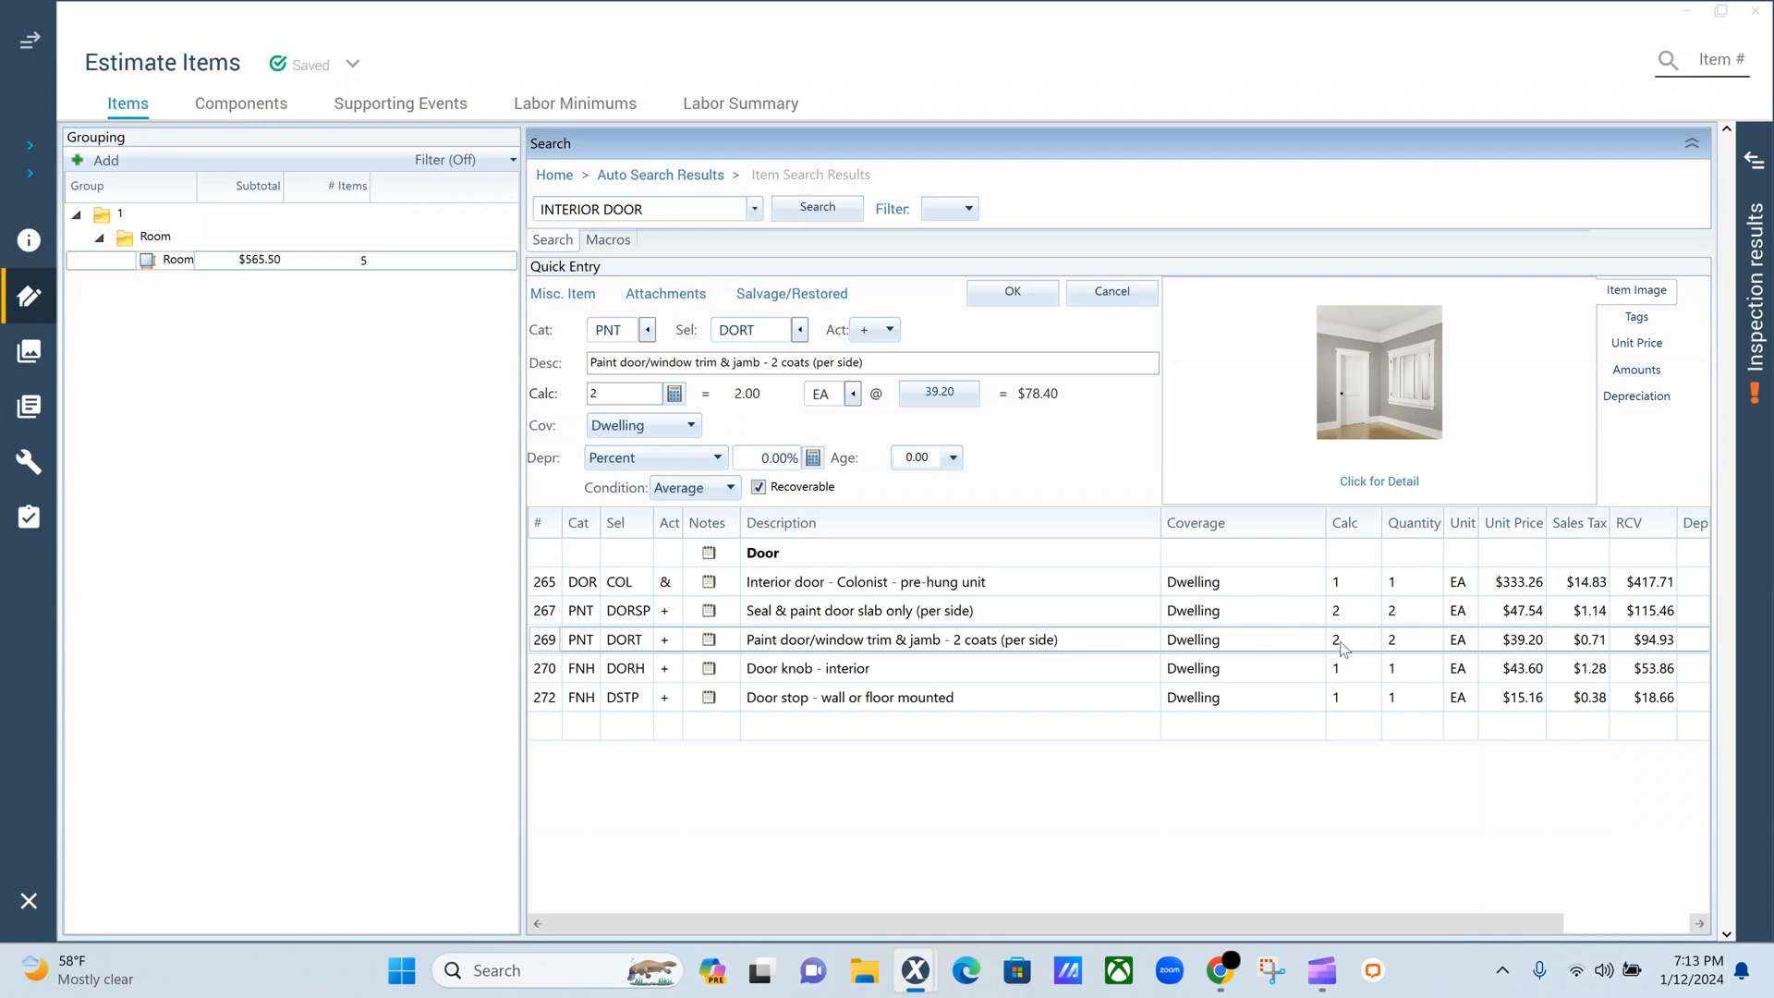
pyautogui.click(543, 671)
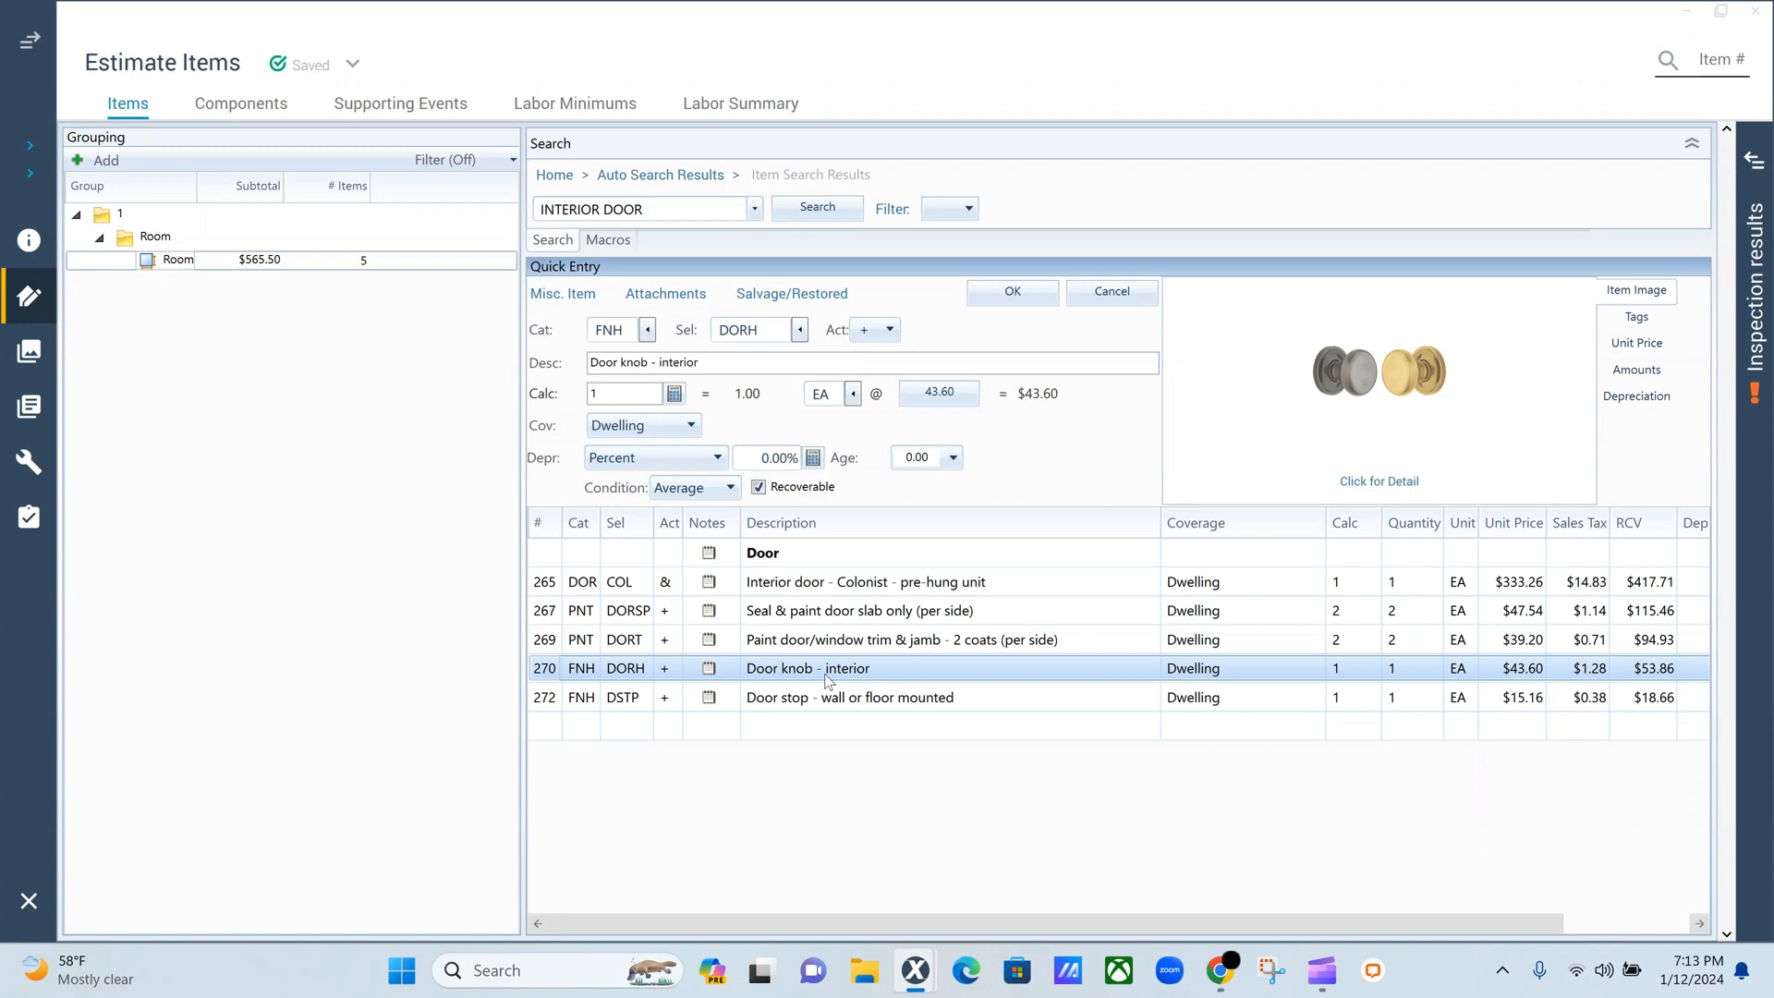
# Step: Run the estimate inspection and review the required fields for dates, estimator and claim number
pyautogui.click(30, 43)
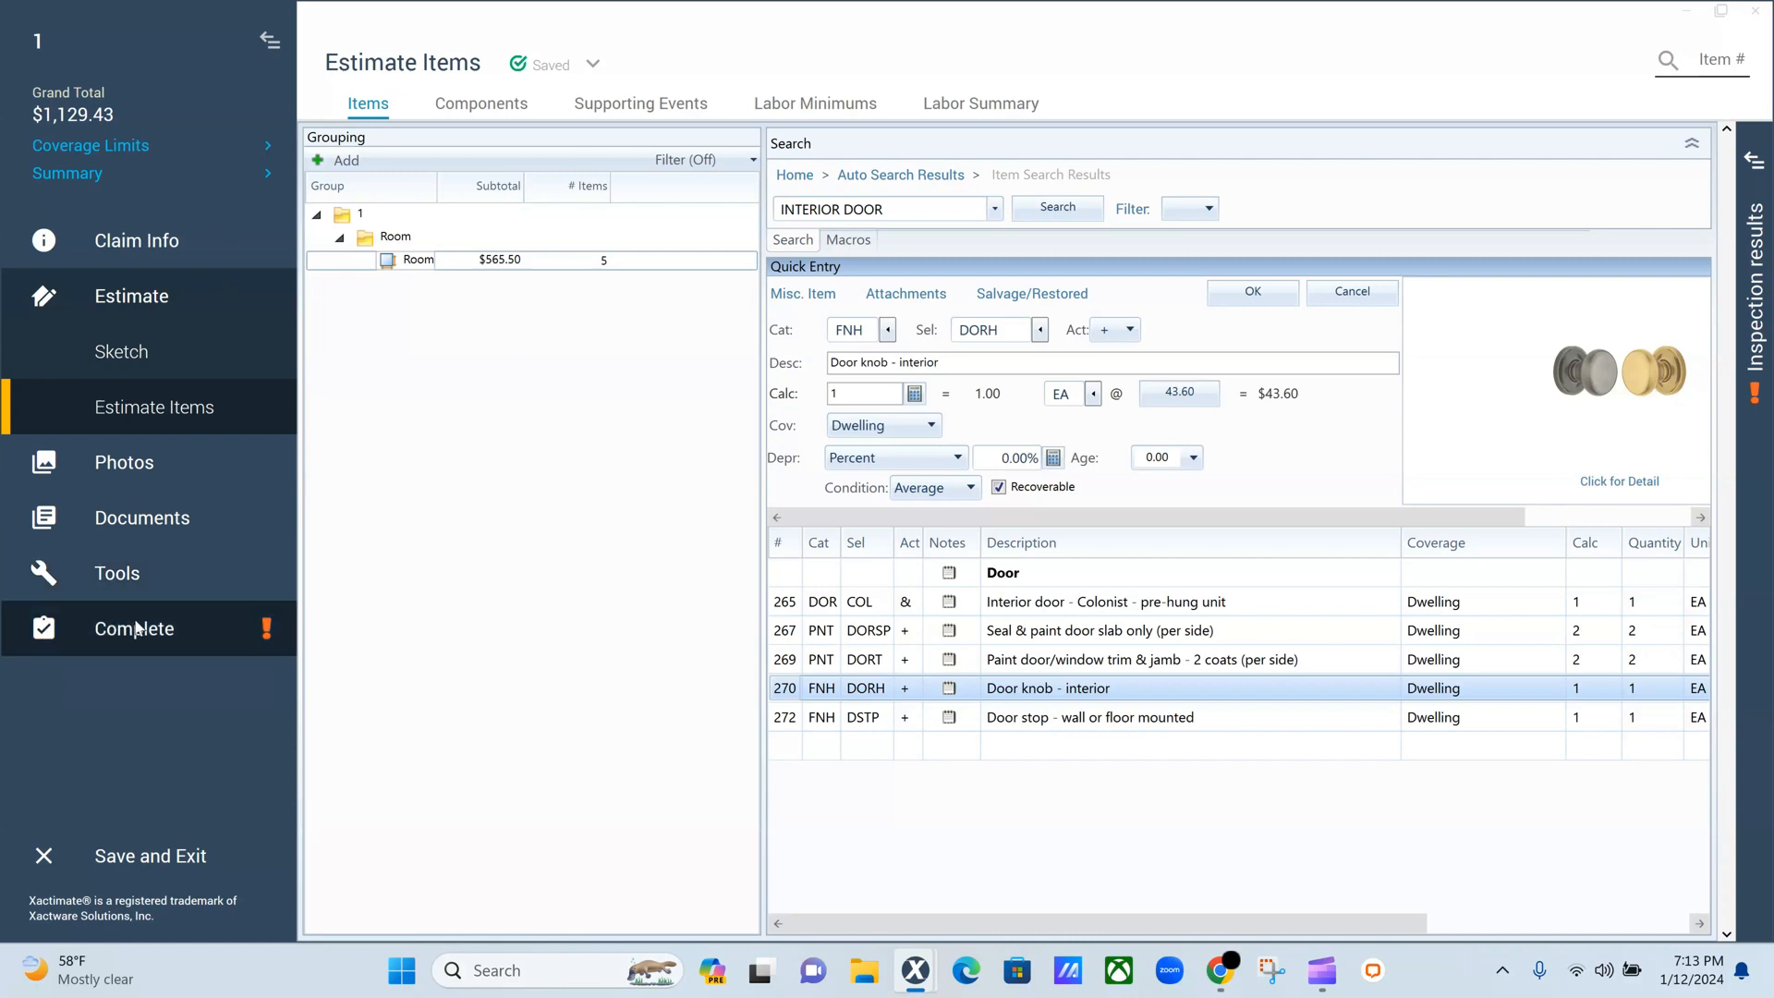
pyautogui.click(134, 629)
pyautogui.click(836, 298)
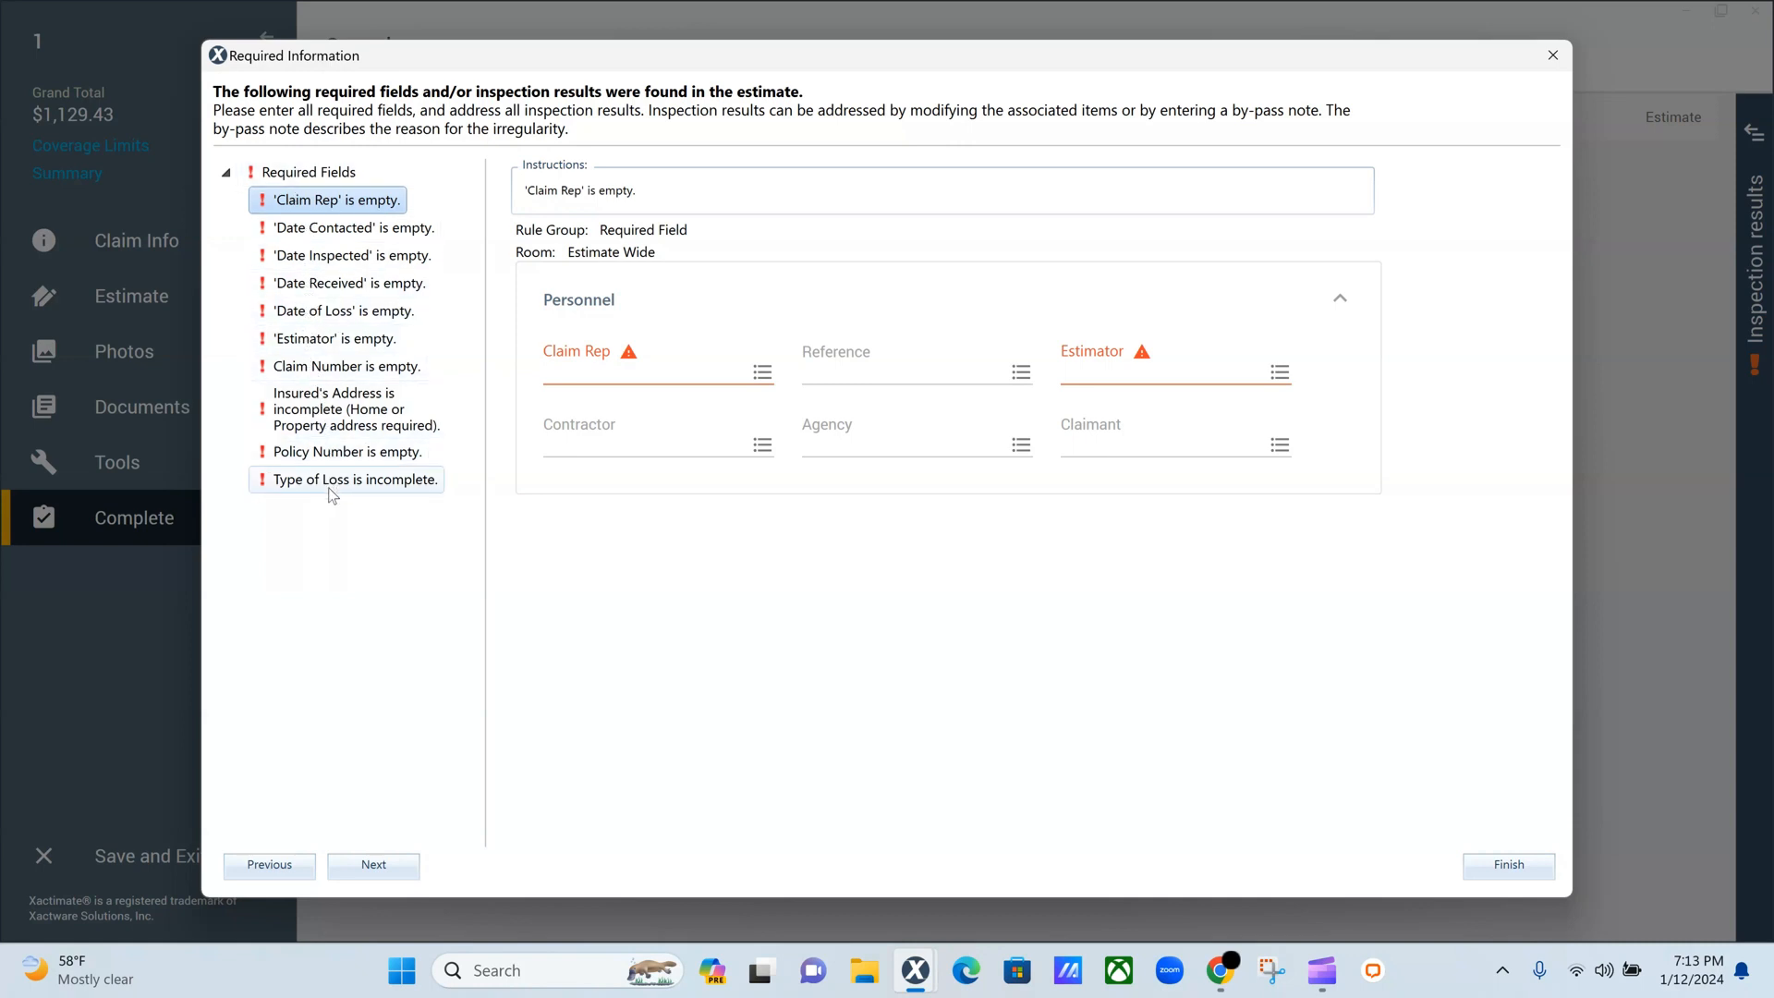
pyautogui.click(356, 230)
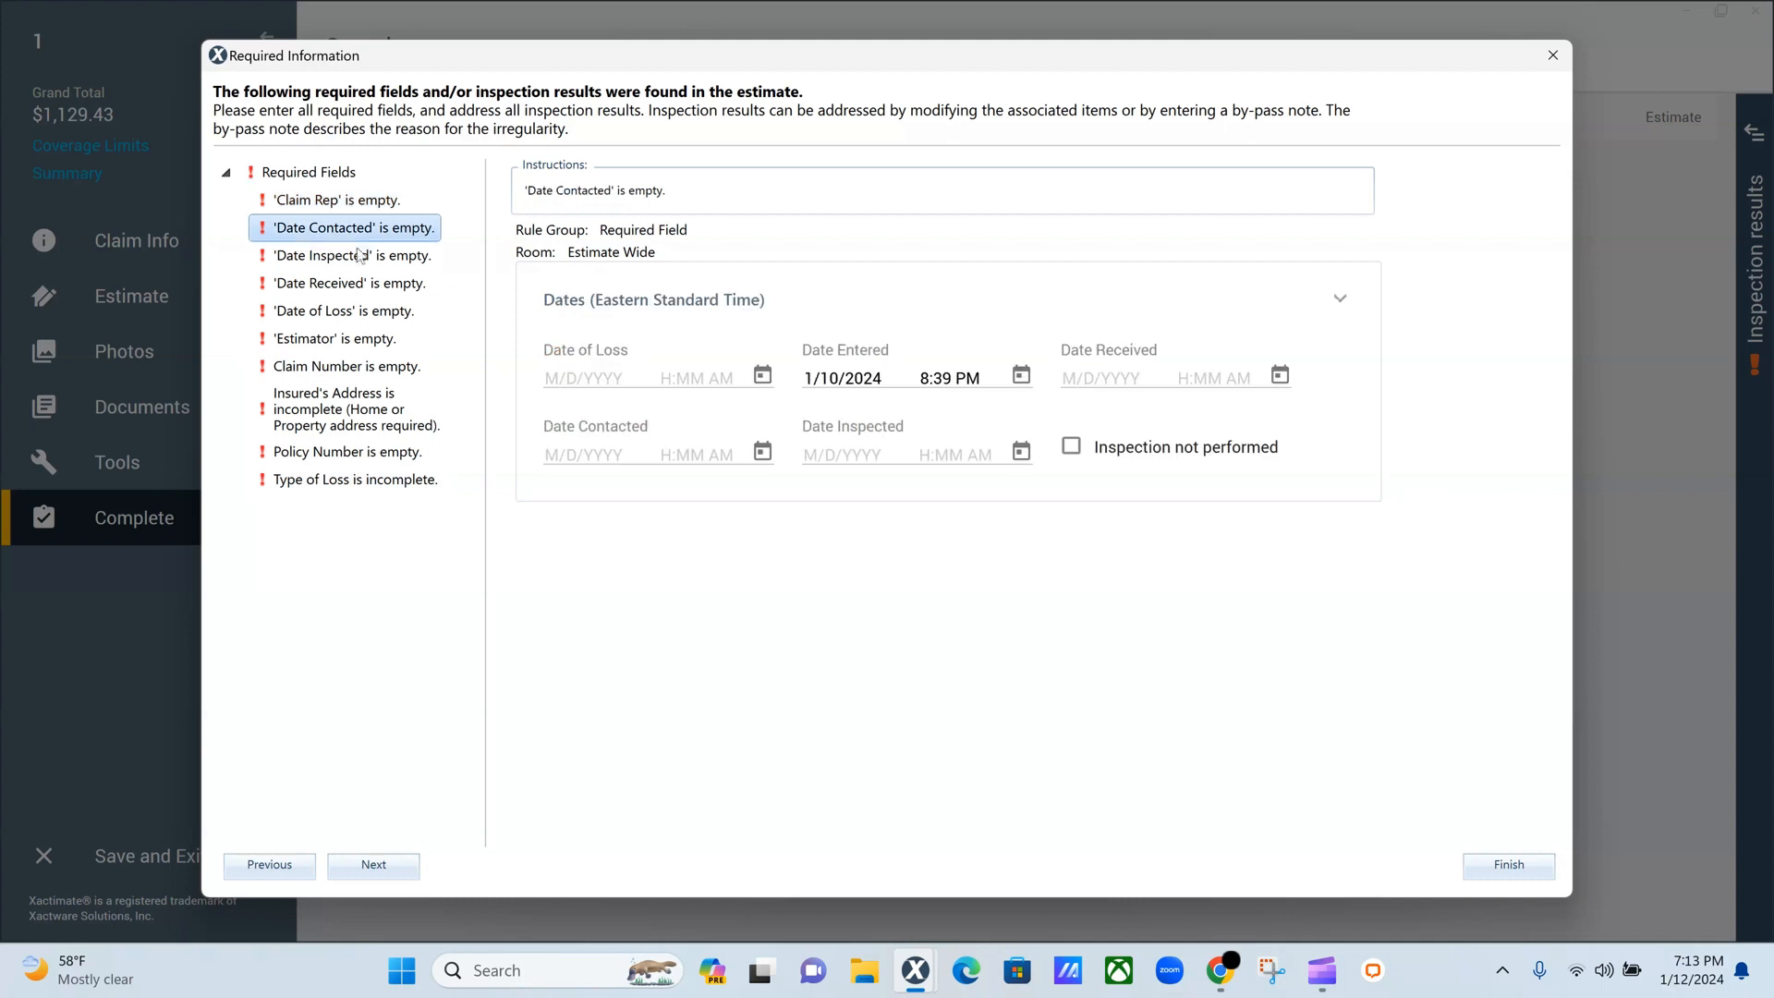
pyautogui.click(359, 259)
pyautogui.click(351, 312)
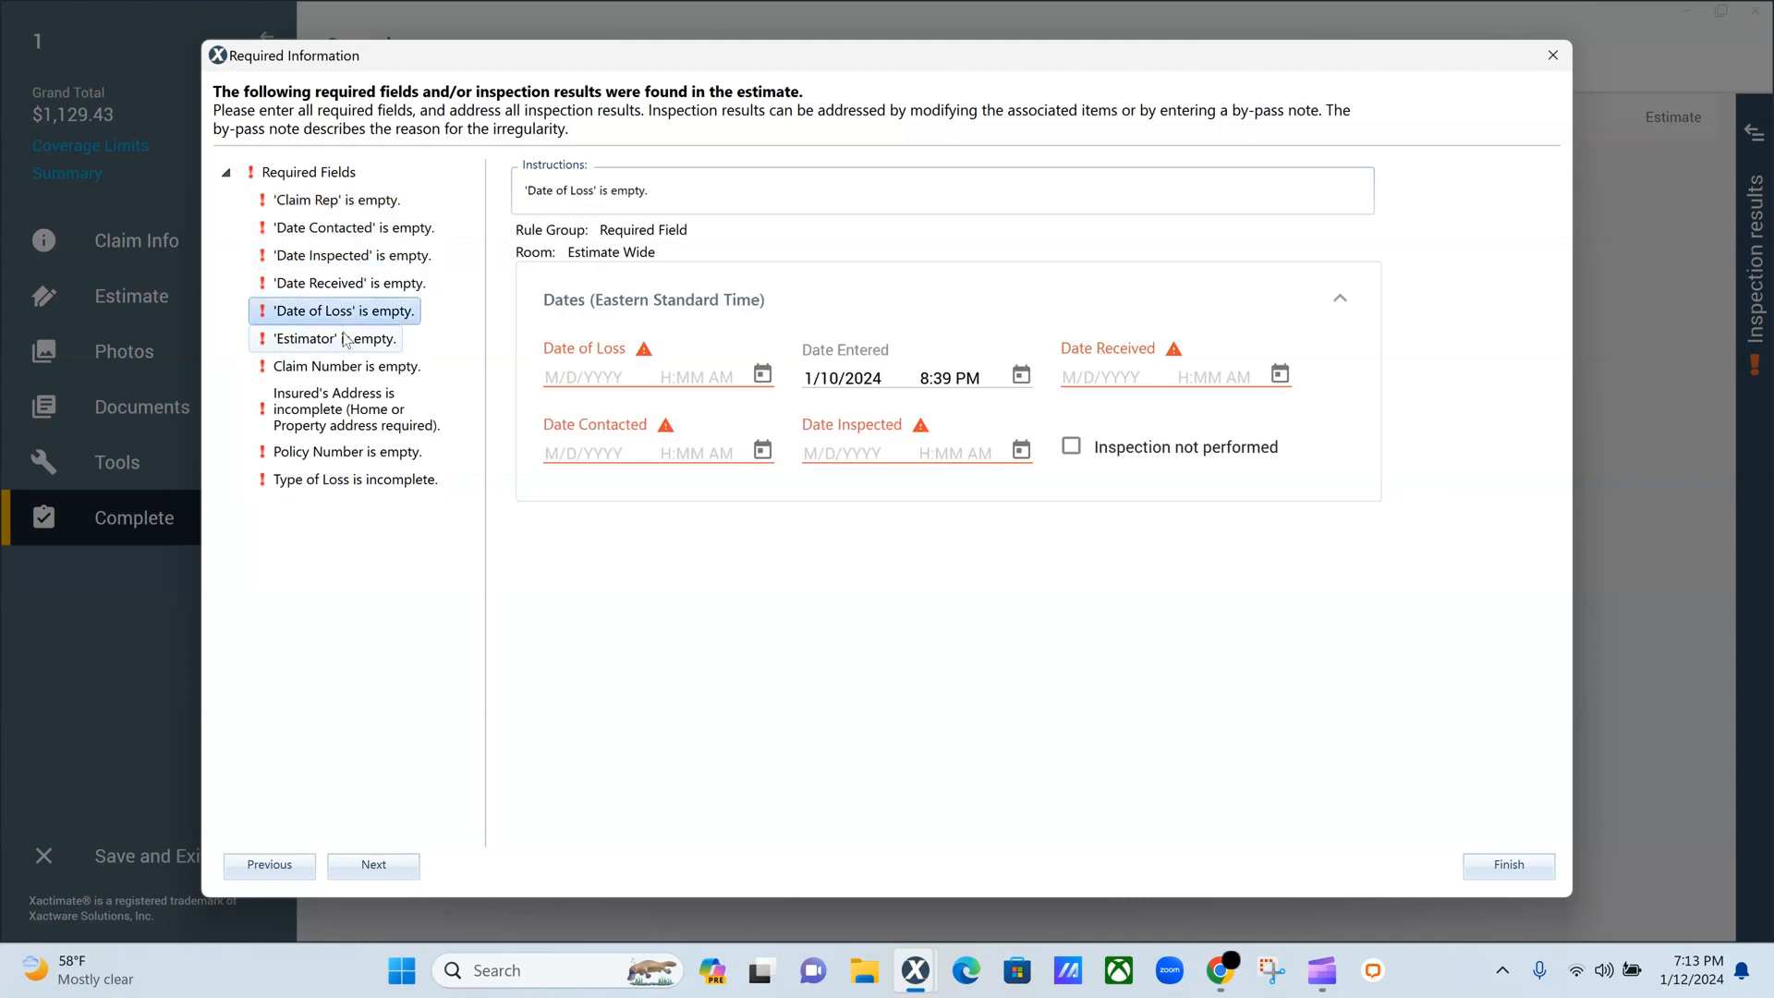
pyautogui.click(347, 342)
pyautogui.click(345, 369)
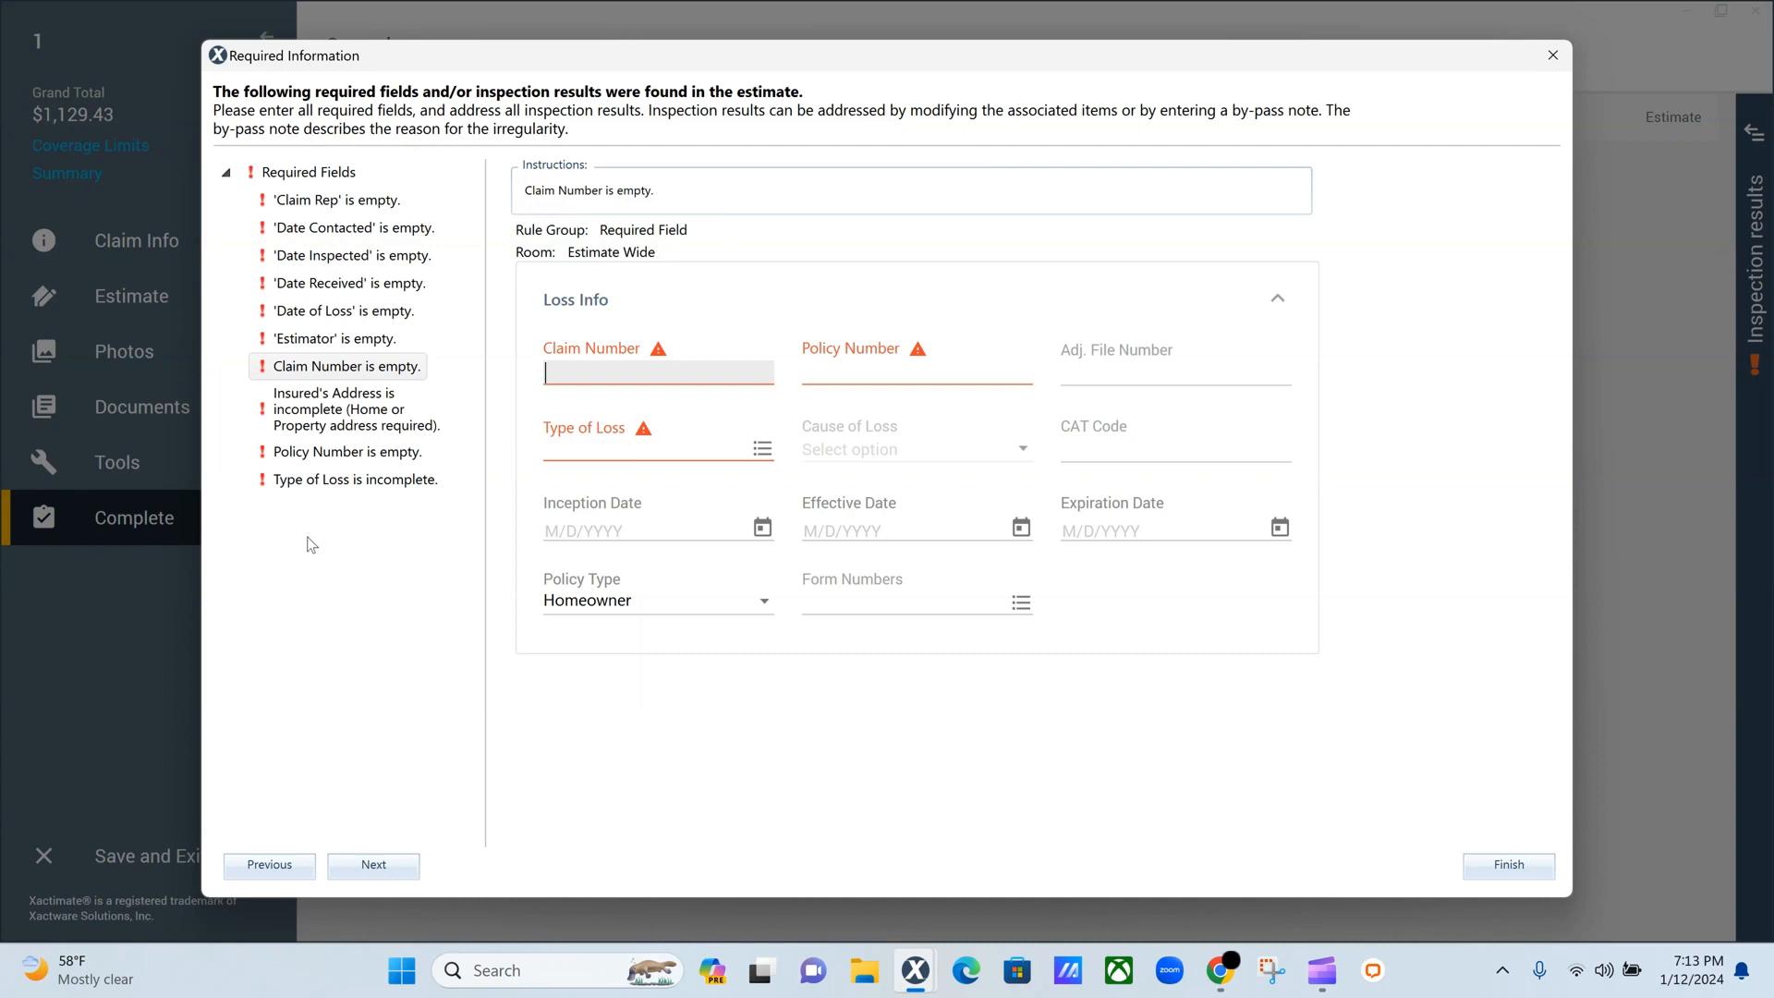
pyautogui.click(1554, 55)
# Step: Return to the estimate items and delete the interior door knob line
pyautogui.click(126, 307)
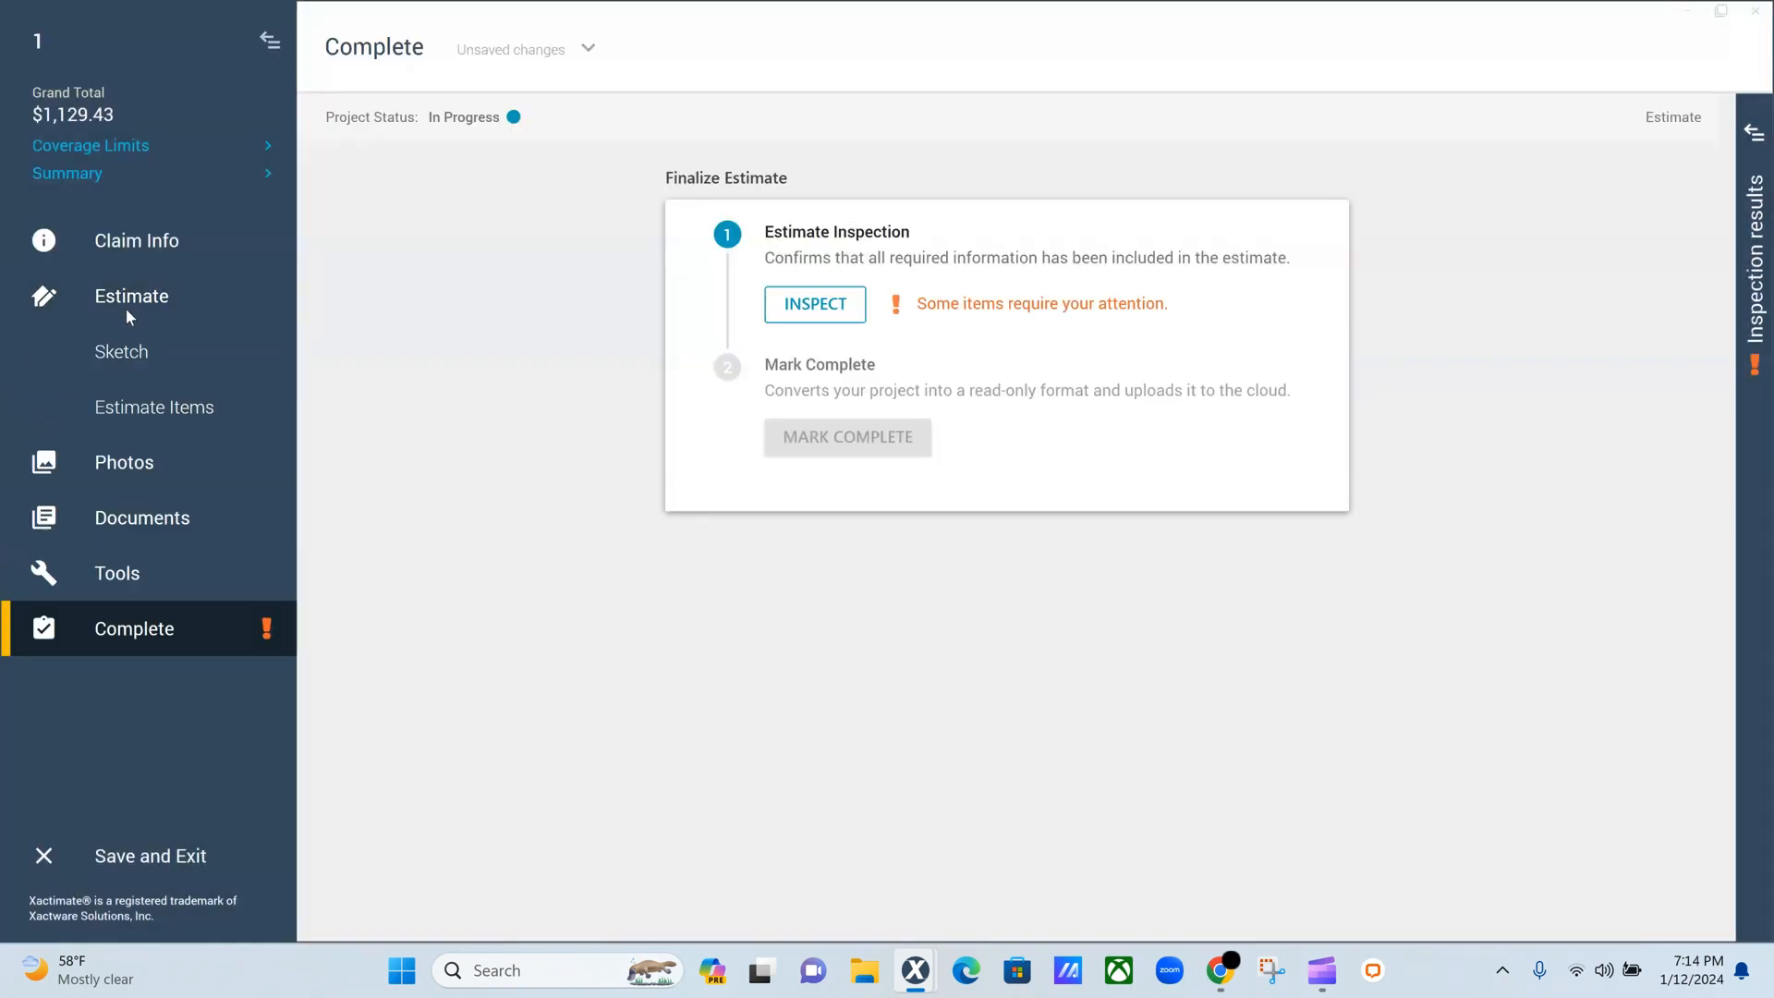
pyautogui.click(140, 405)
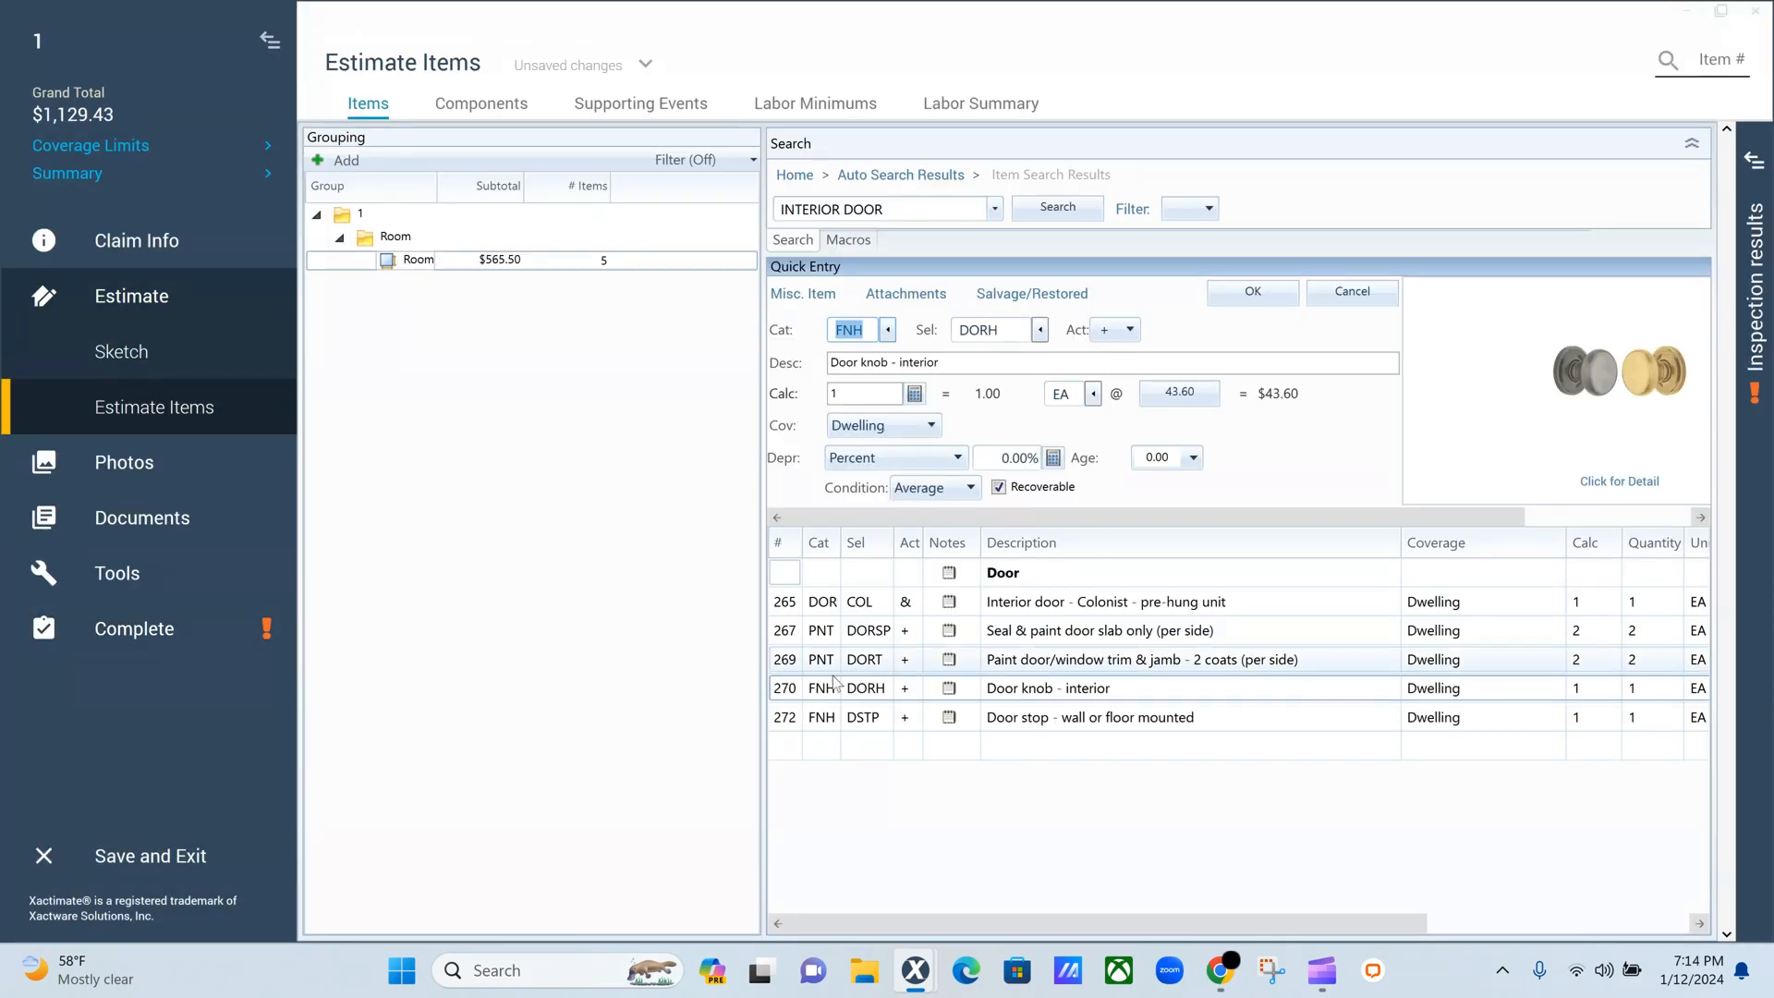
pyautogui.click(793, 696)
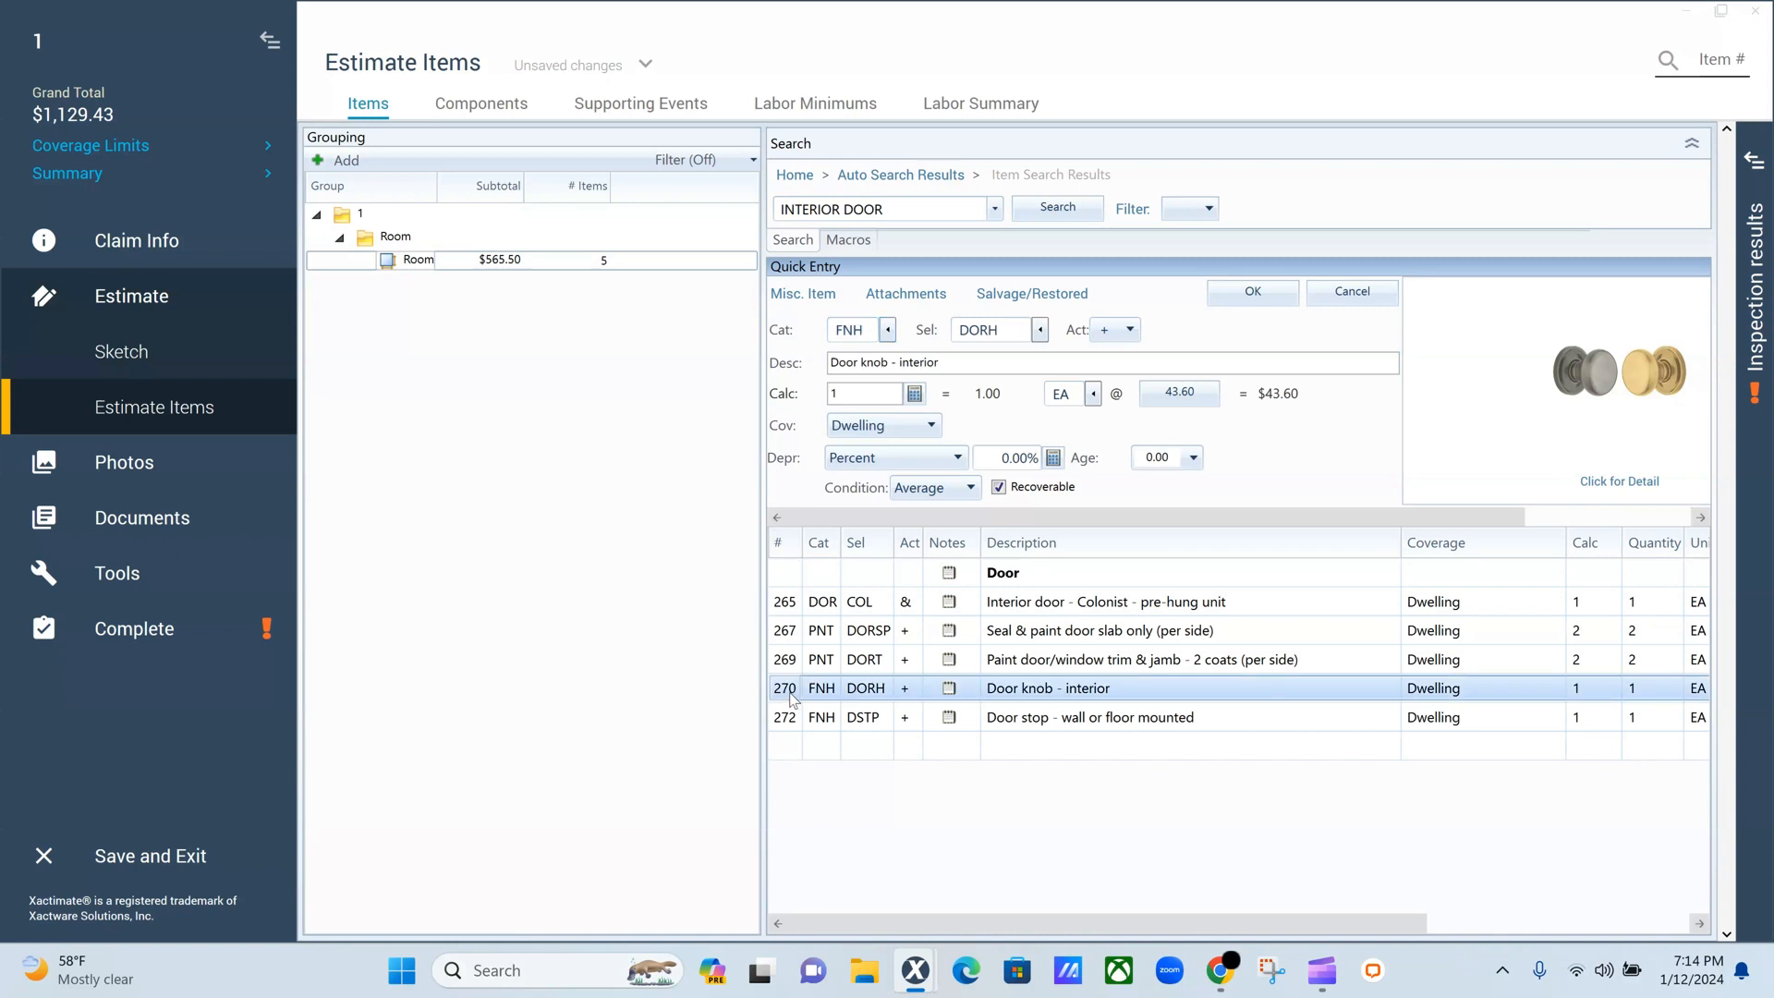
pyautogui.rightClick(790, 695)
pyautogui.click(820, 394)
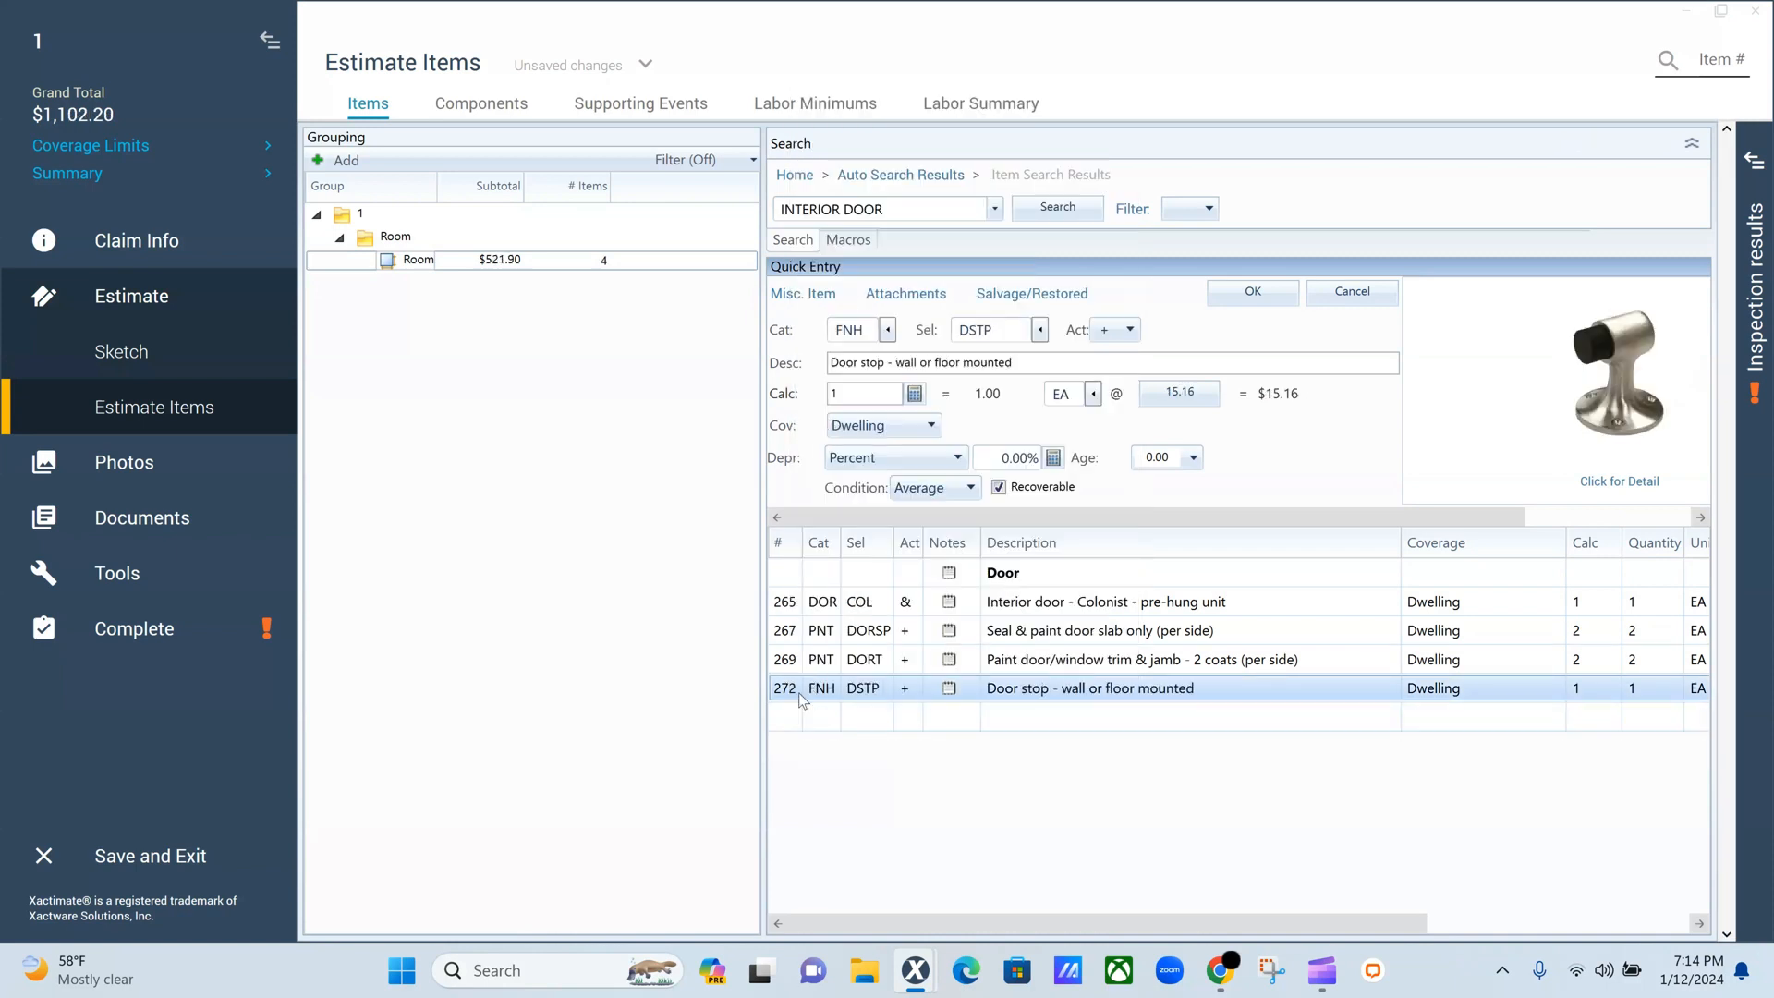
pyautogui.rightClick(800, 699)
pyautogui.click(487, 659)
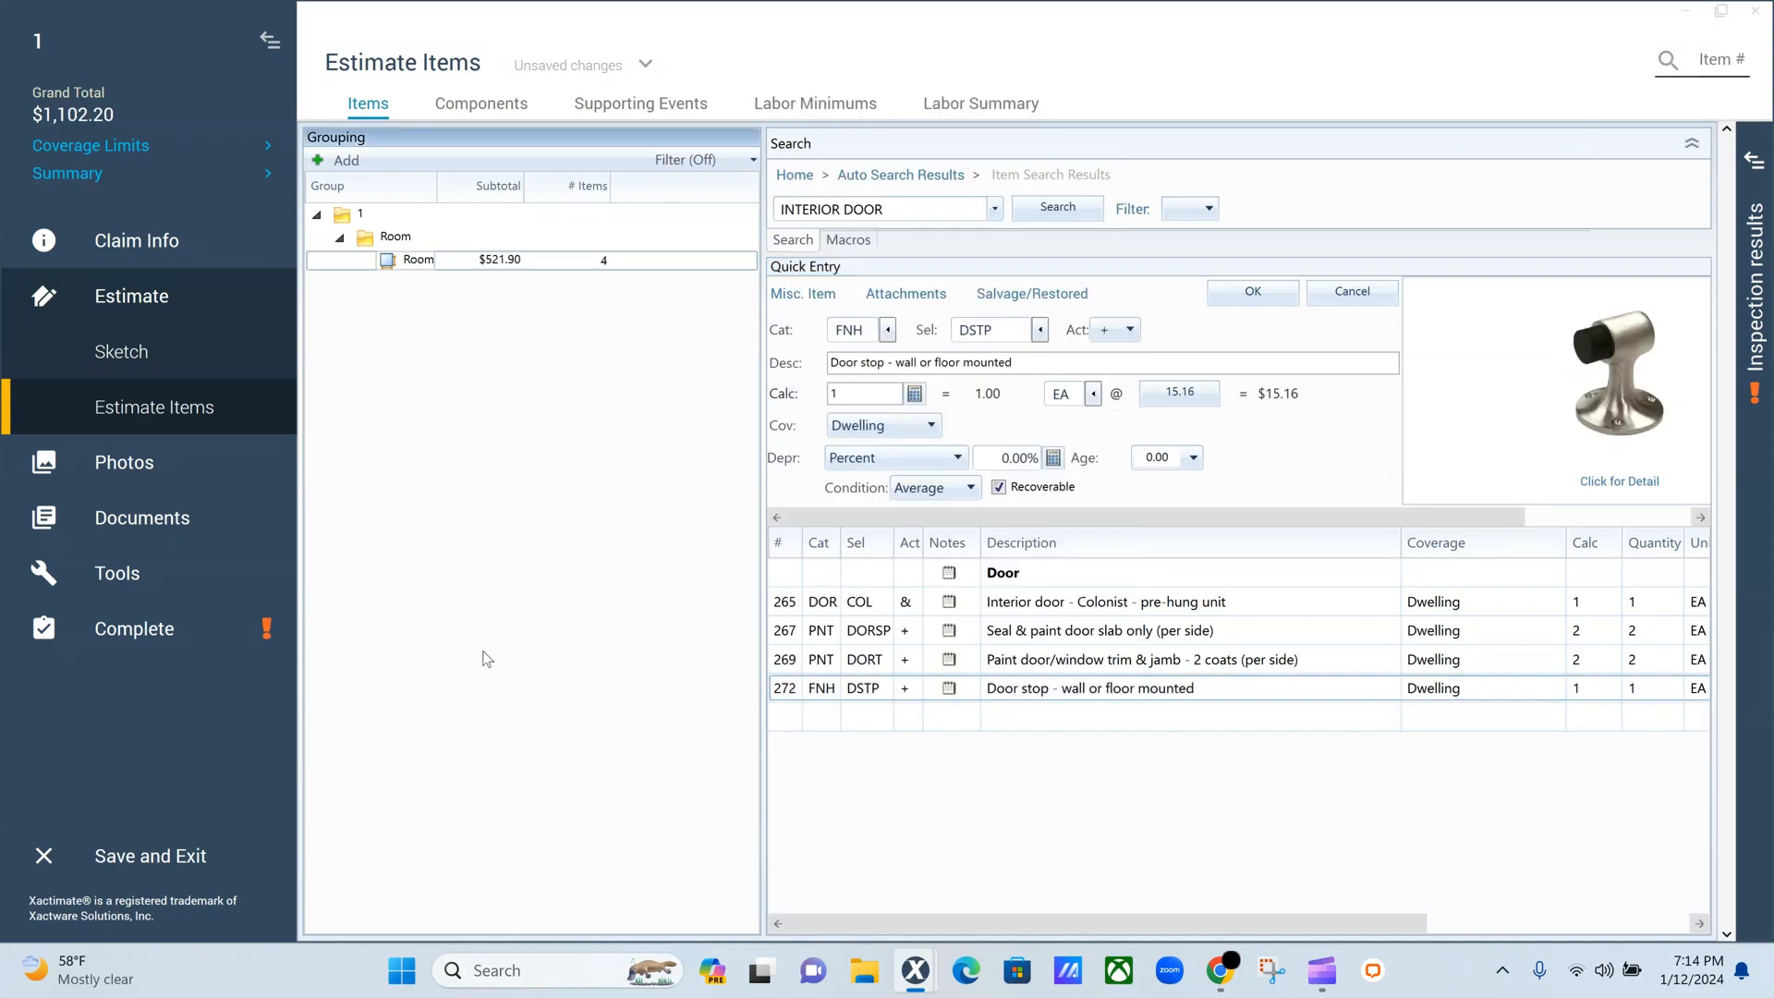
# Step: Run the estimate inspection again to check the door items without the knob line
pyautogui.click(138, 412)
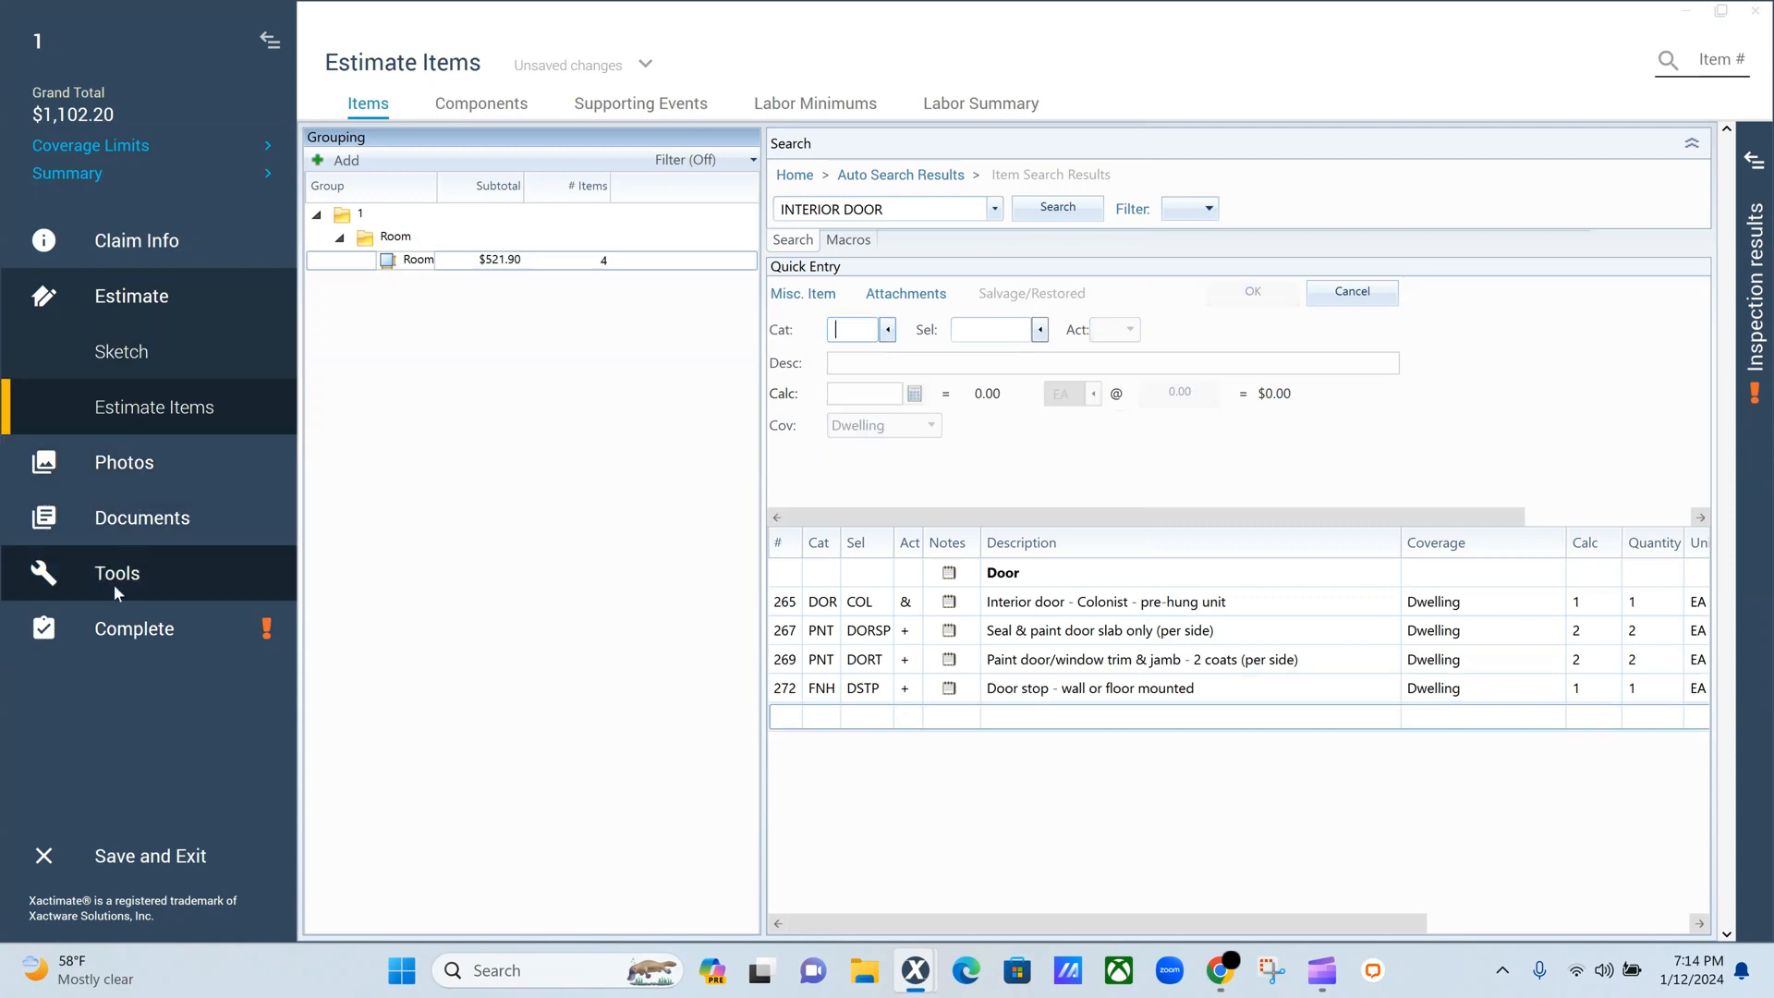
pyautogui.click(128, 625)
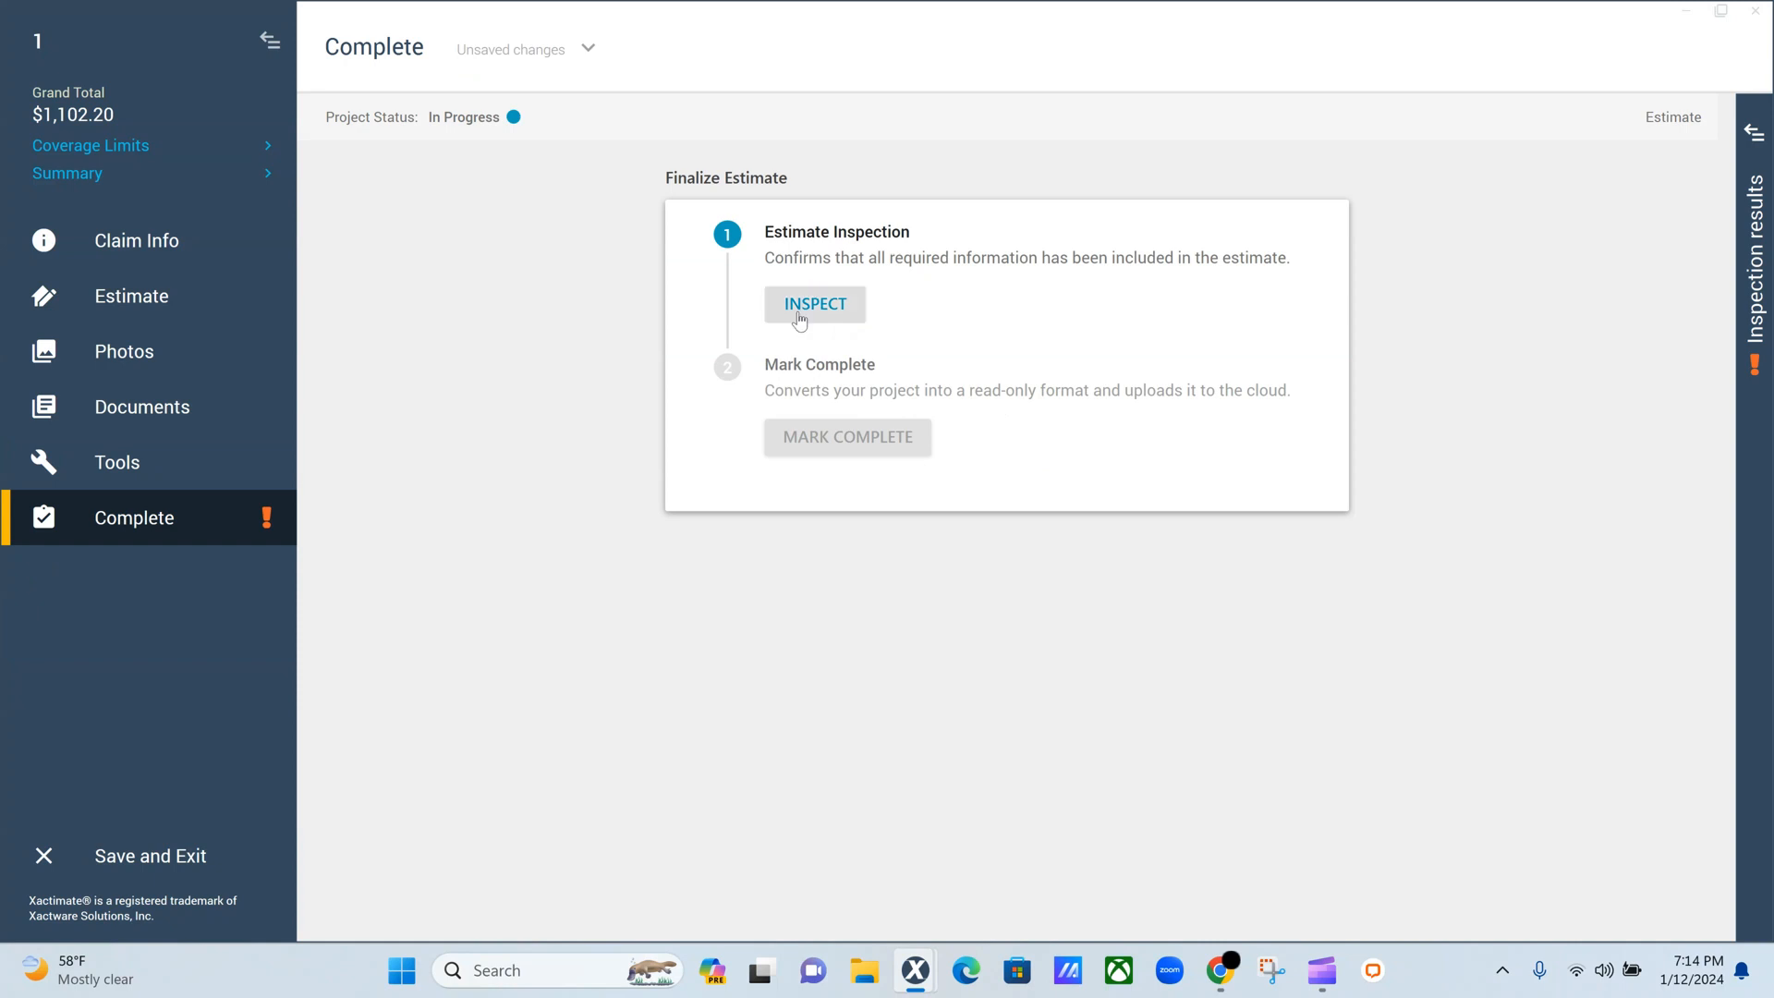
pyautogui.click(802, 313)
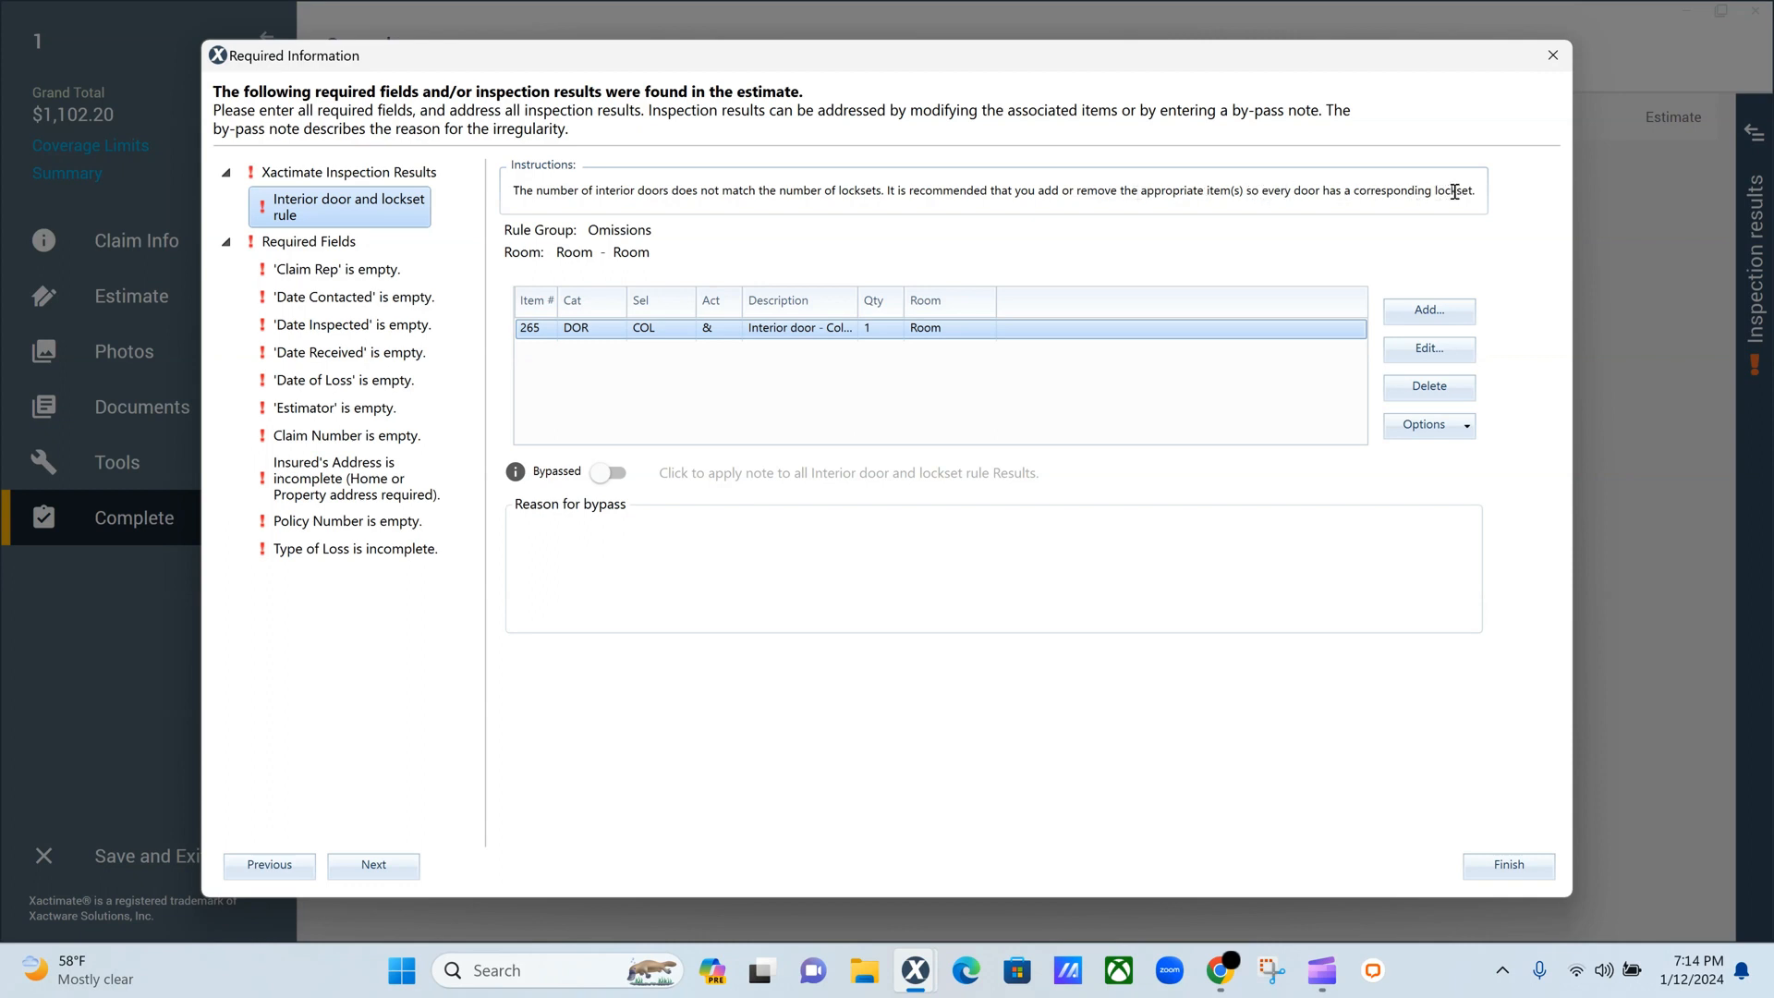
# Step: Try bypassing the interior door and lockset rule result and switch the bypass back off
pyautogui.click(609, 474)
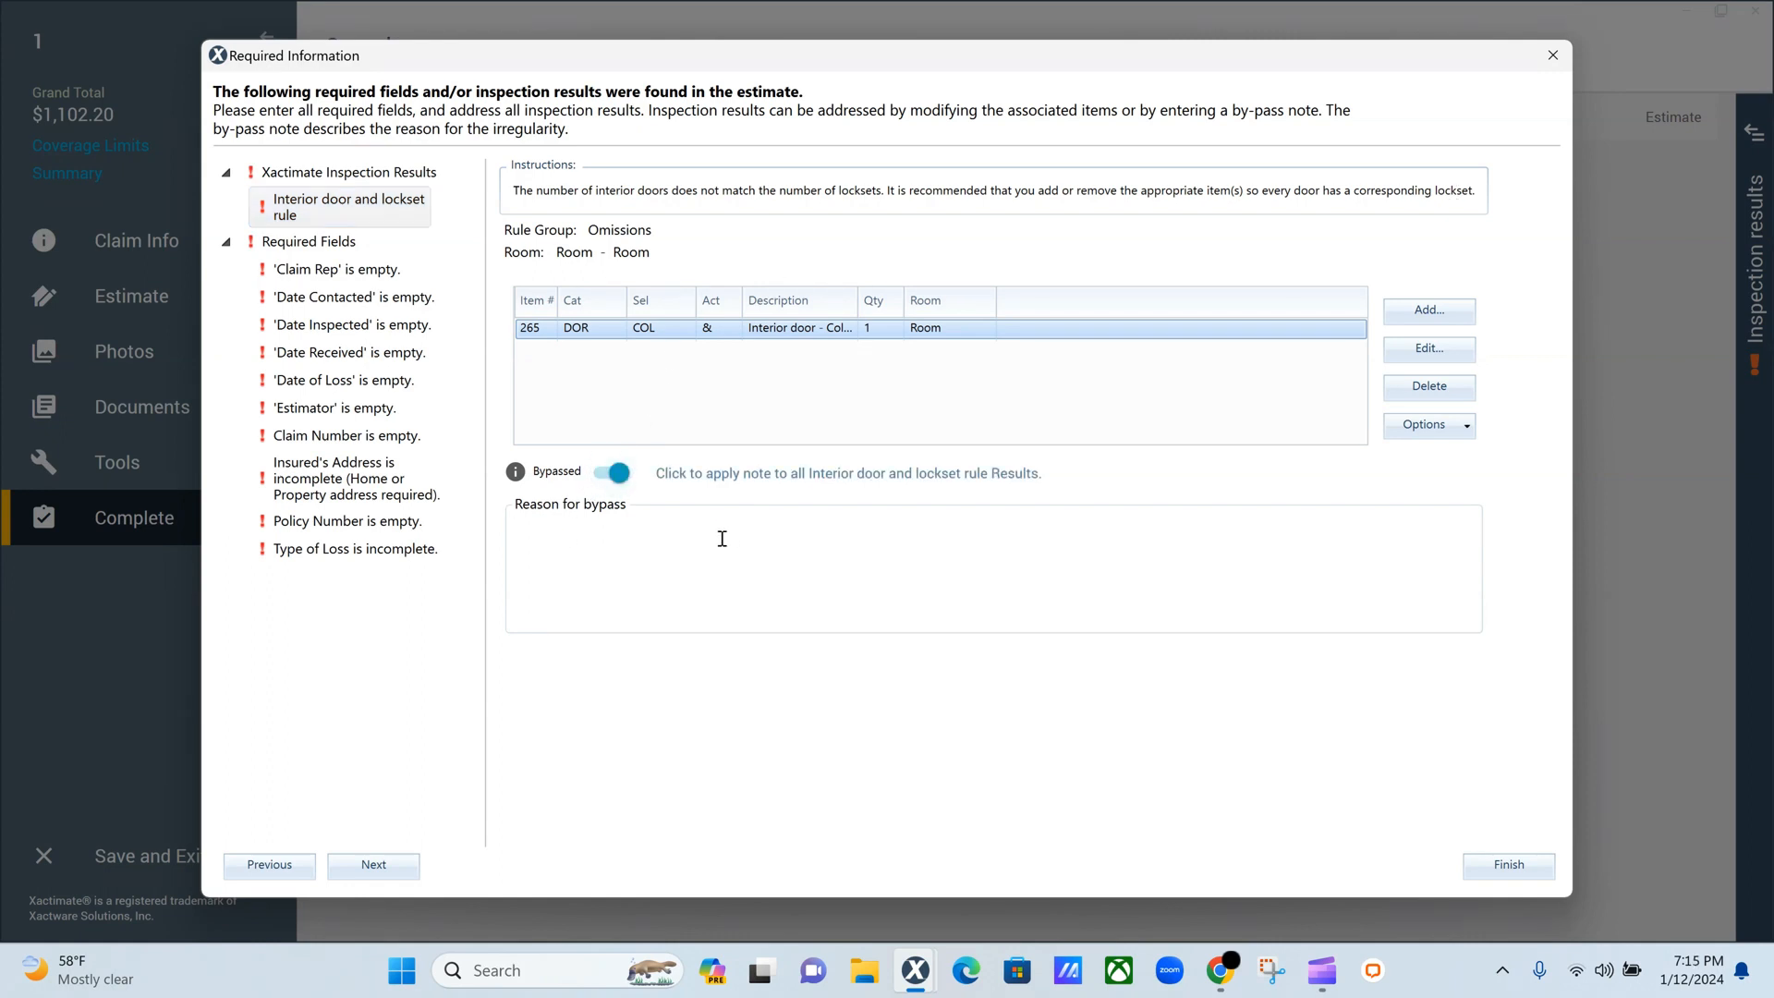
pyautogui.click(611, 475)
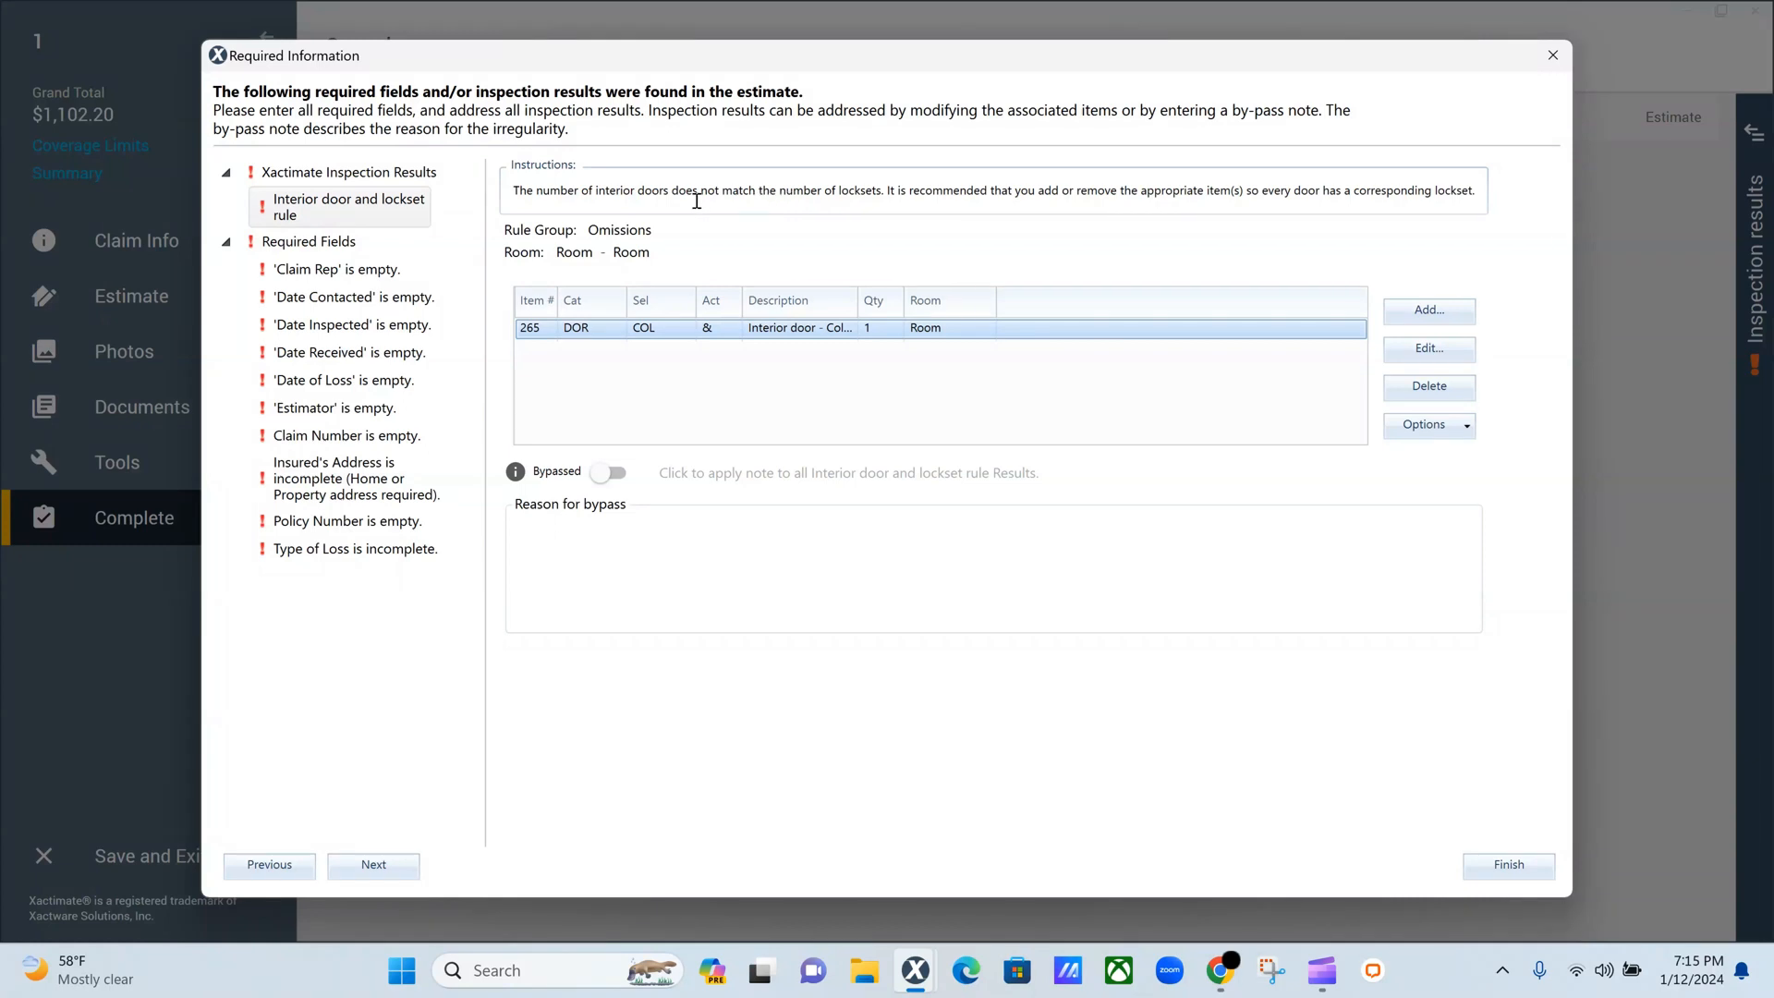
pyautogui.click(616, 475)
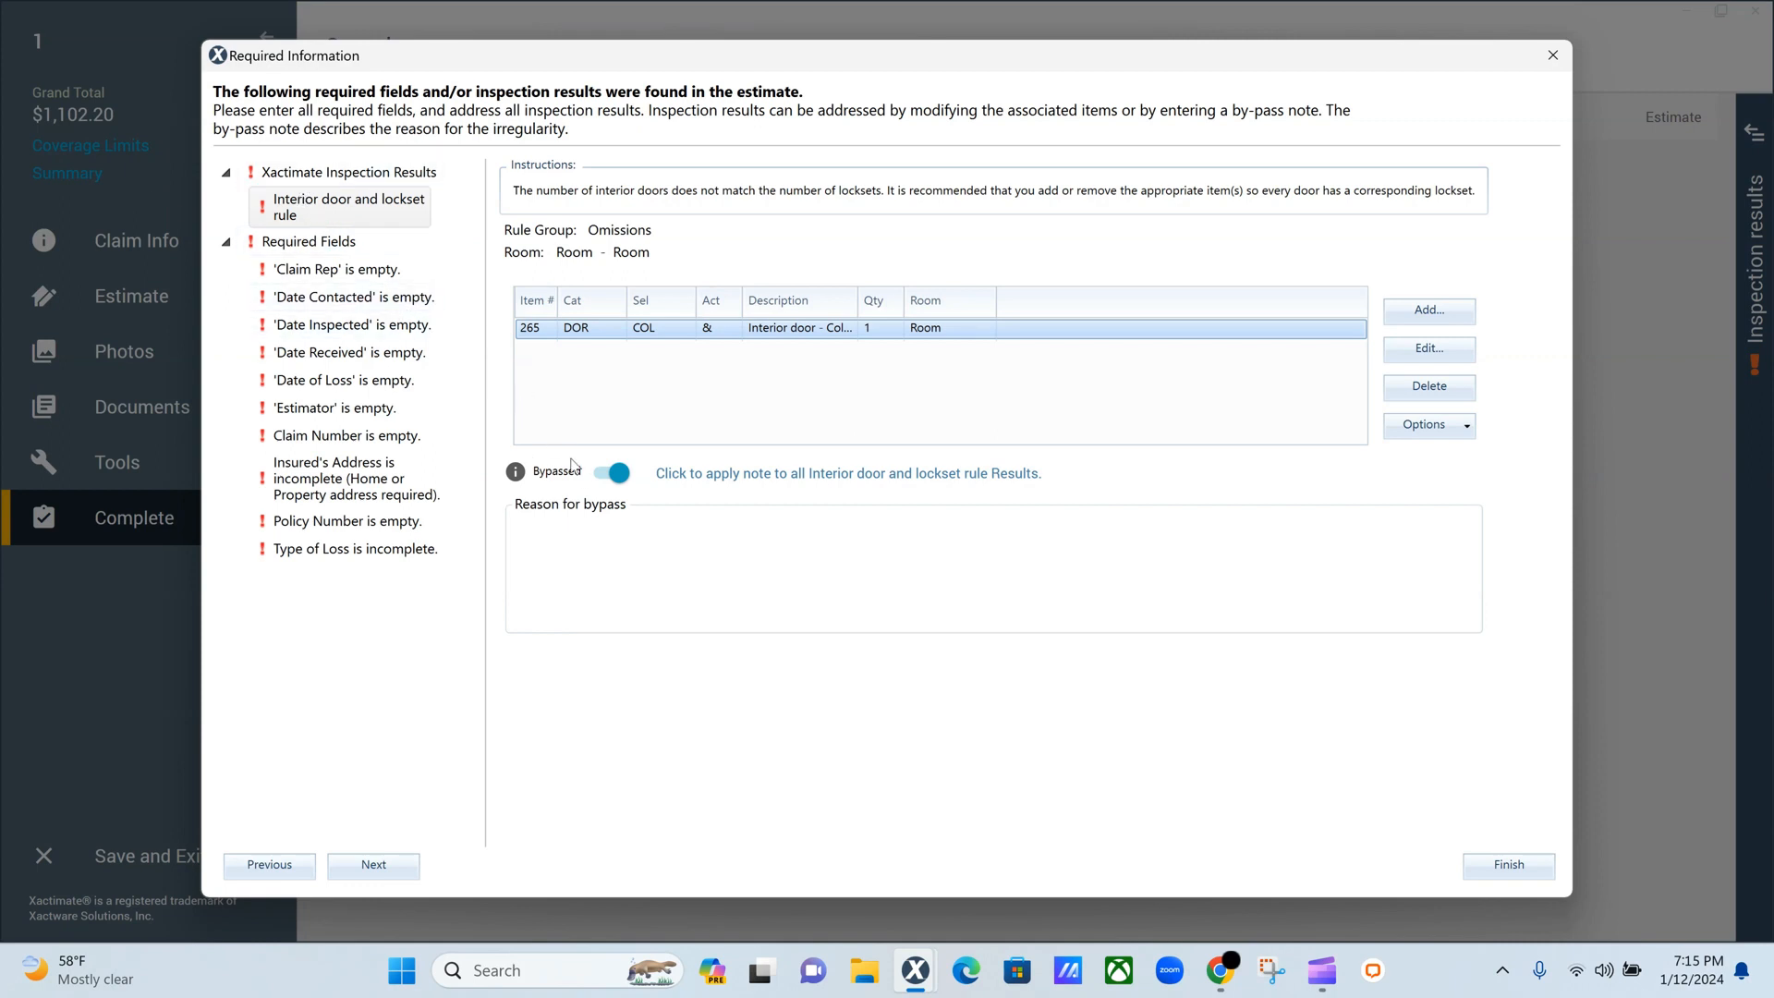
pyautogui.click(617, 473)
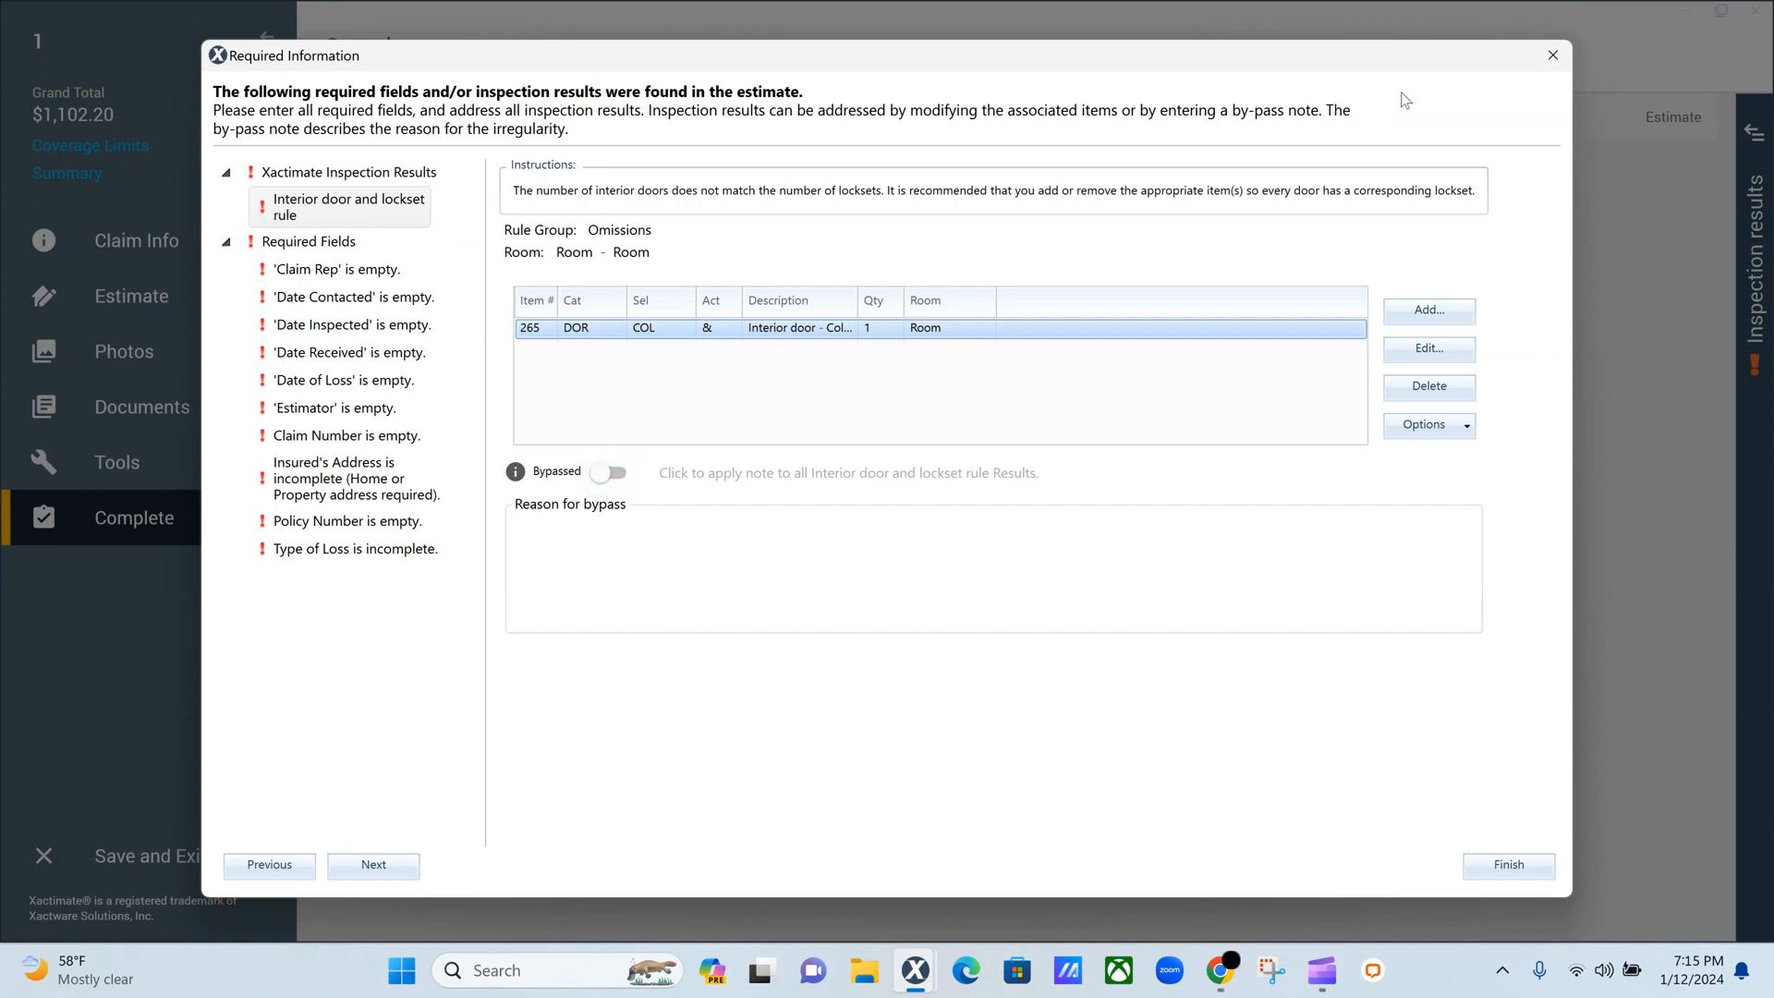
# Step: Close the inspection results, return to the estimate items and enlarge the item search results area
pyautogui.click(1552, 54)
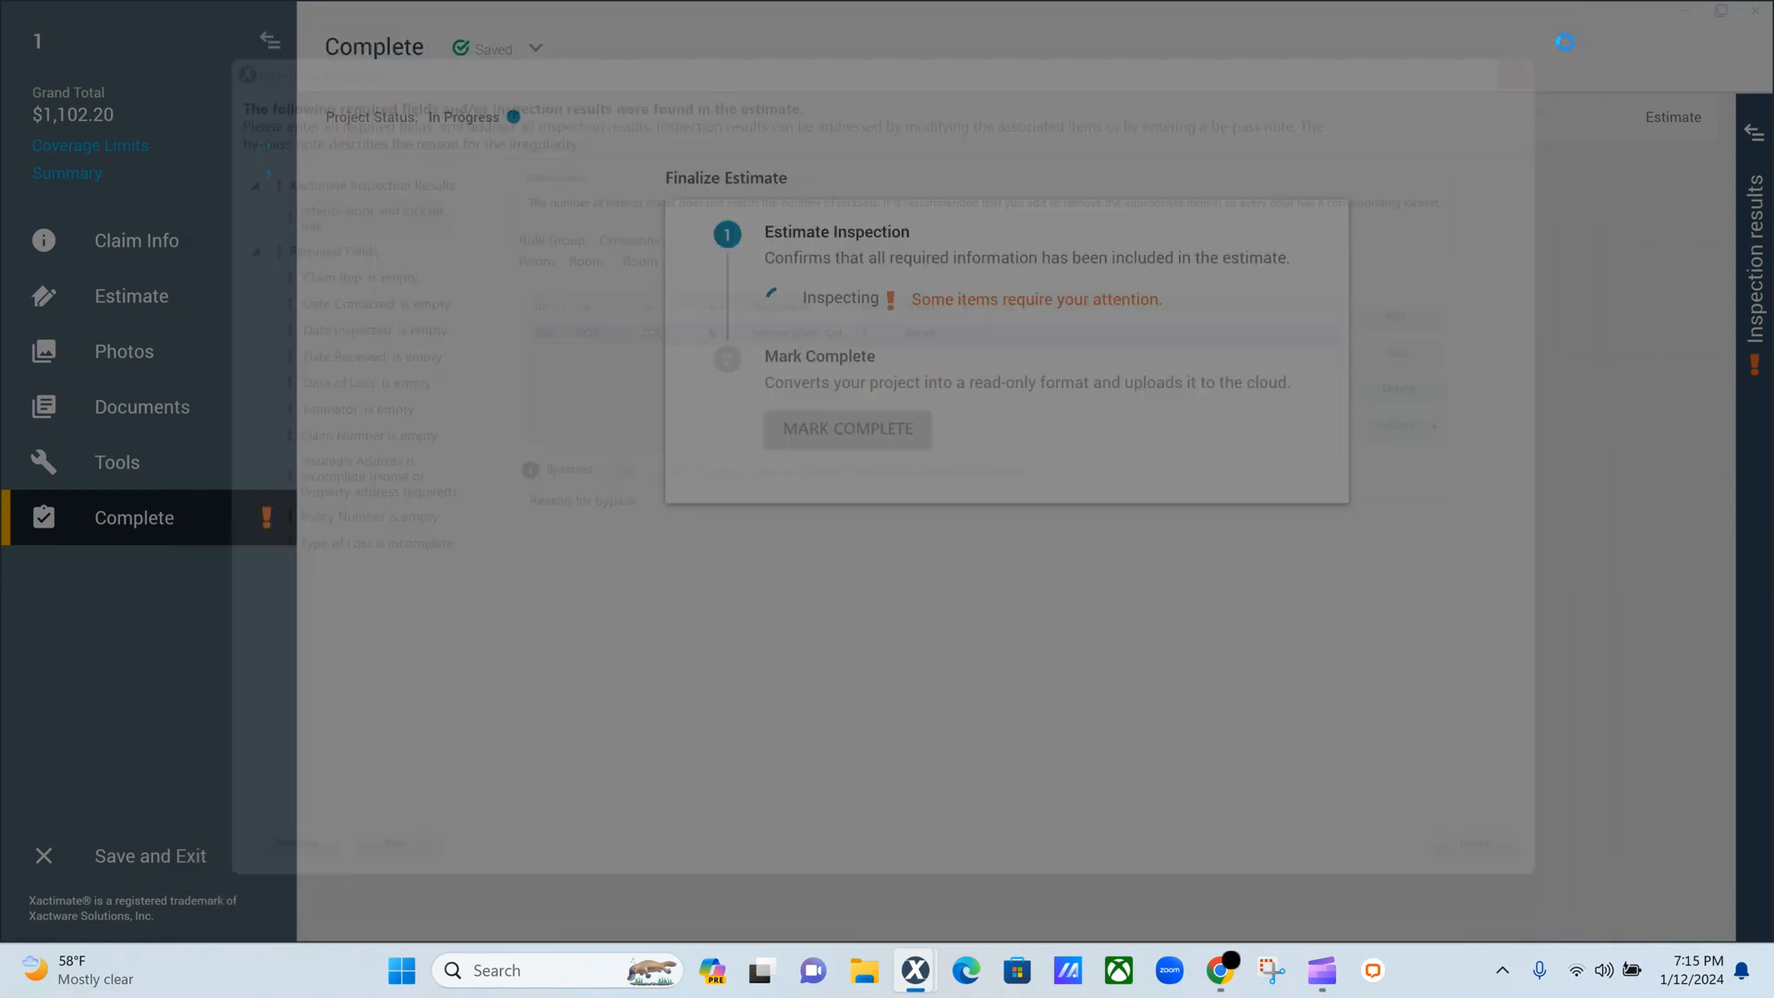
pyautogui.moveTo(107, 312)
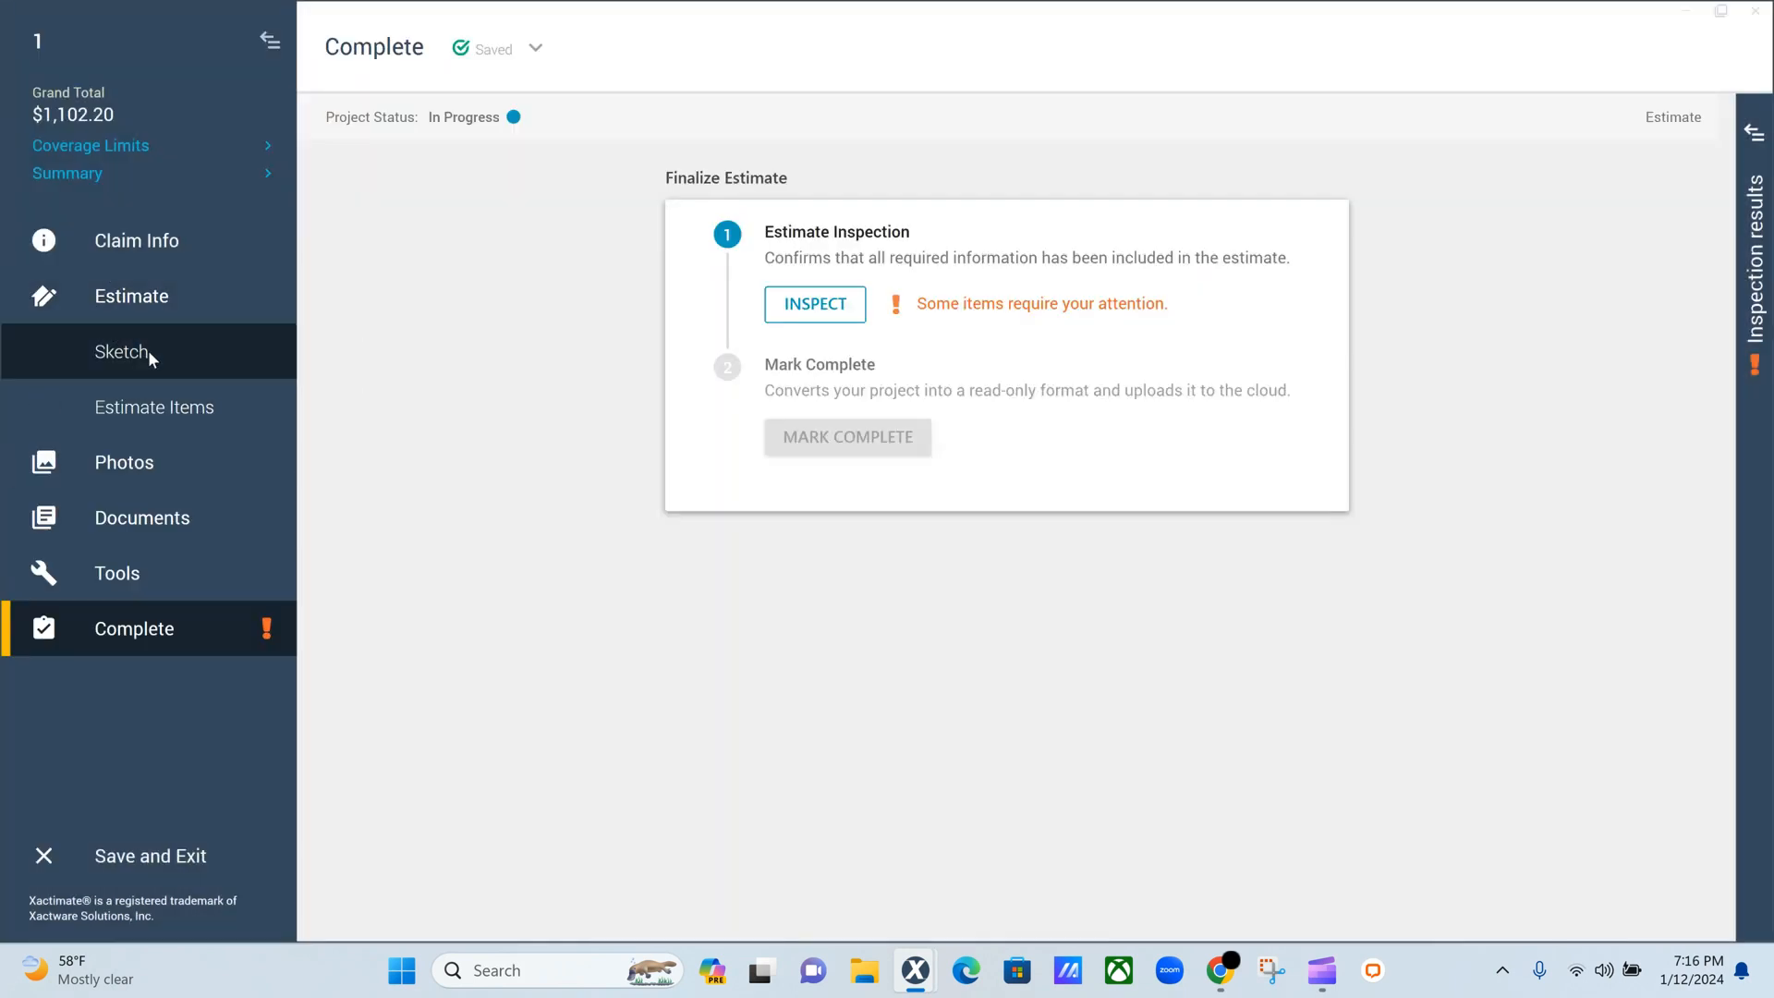
pyautogui.click(152, 411)
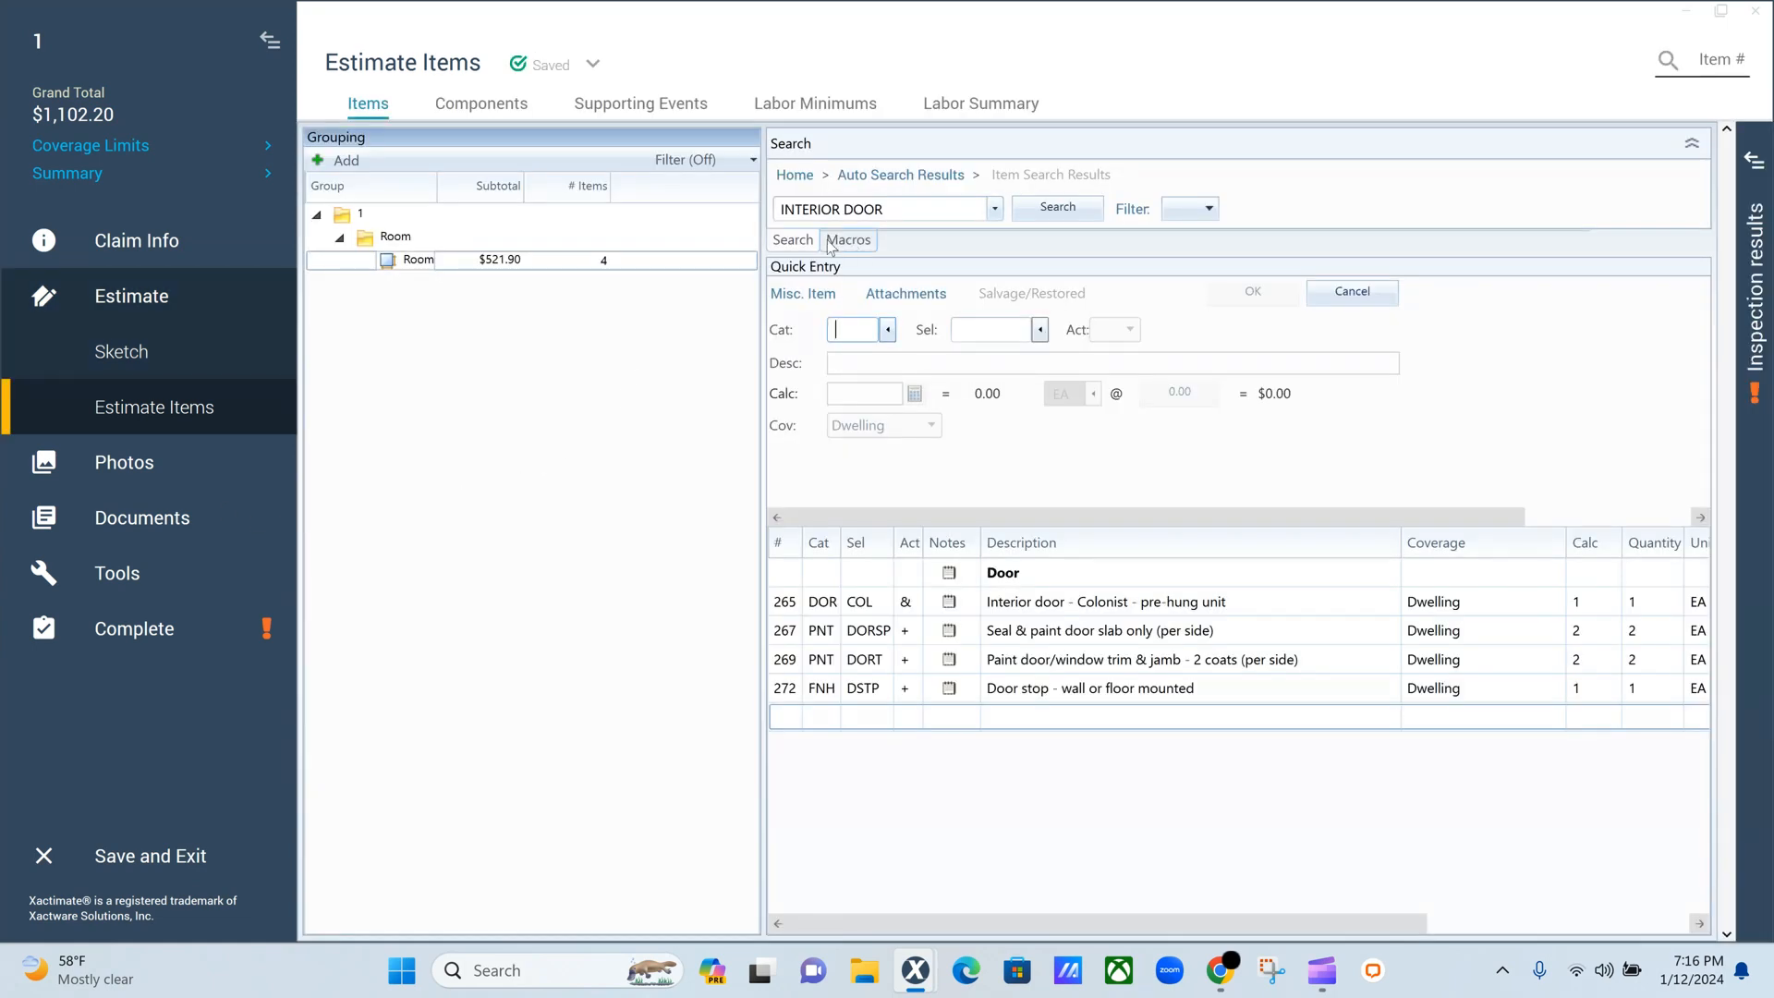
pyautogui.click(782, 242)
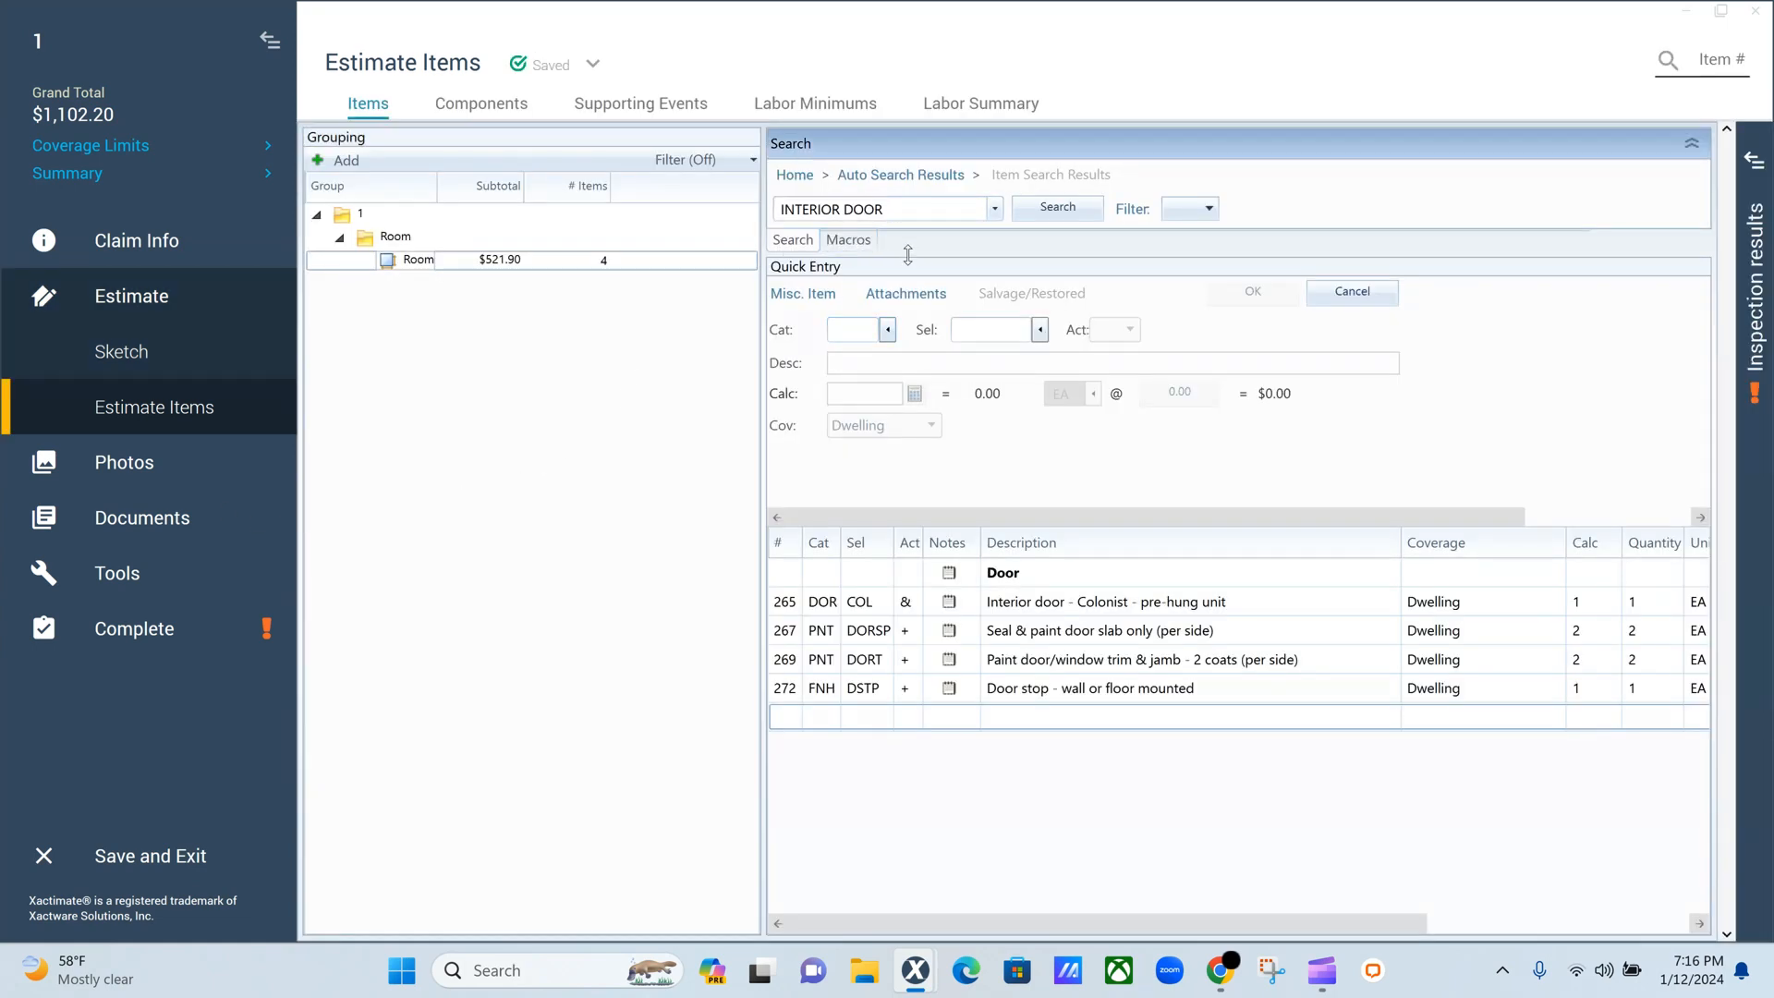
pyautogui.moveTo(909, 255); pyautogui.dragTo(901, 407)
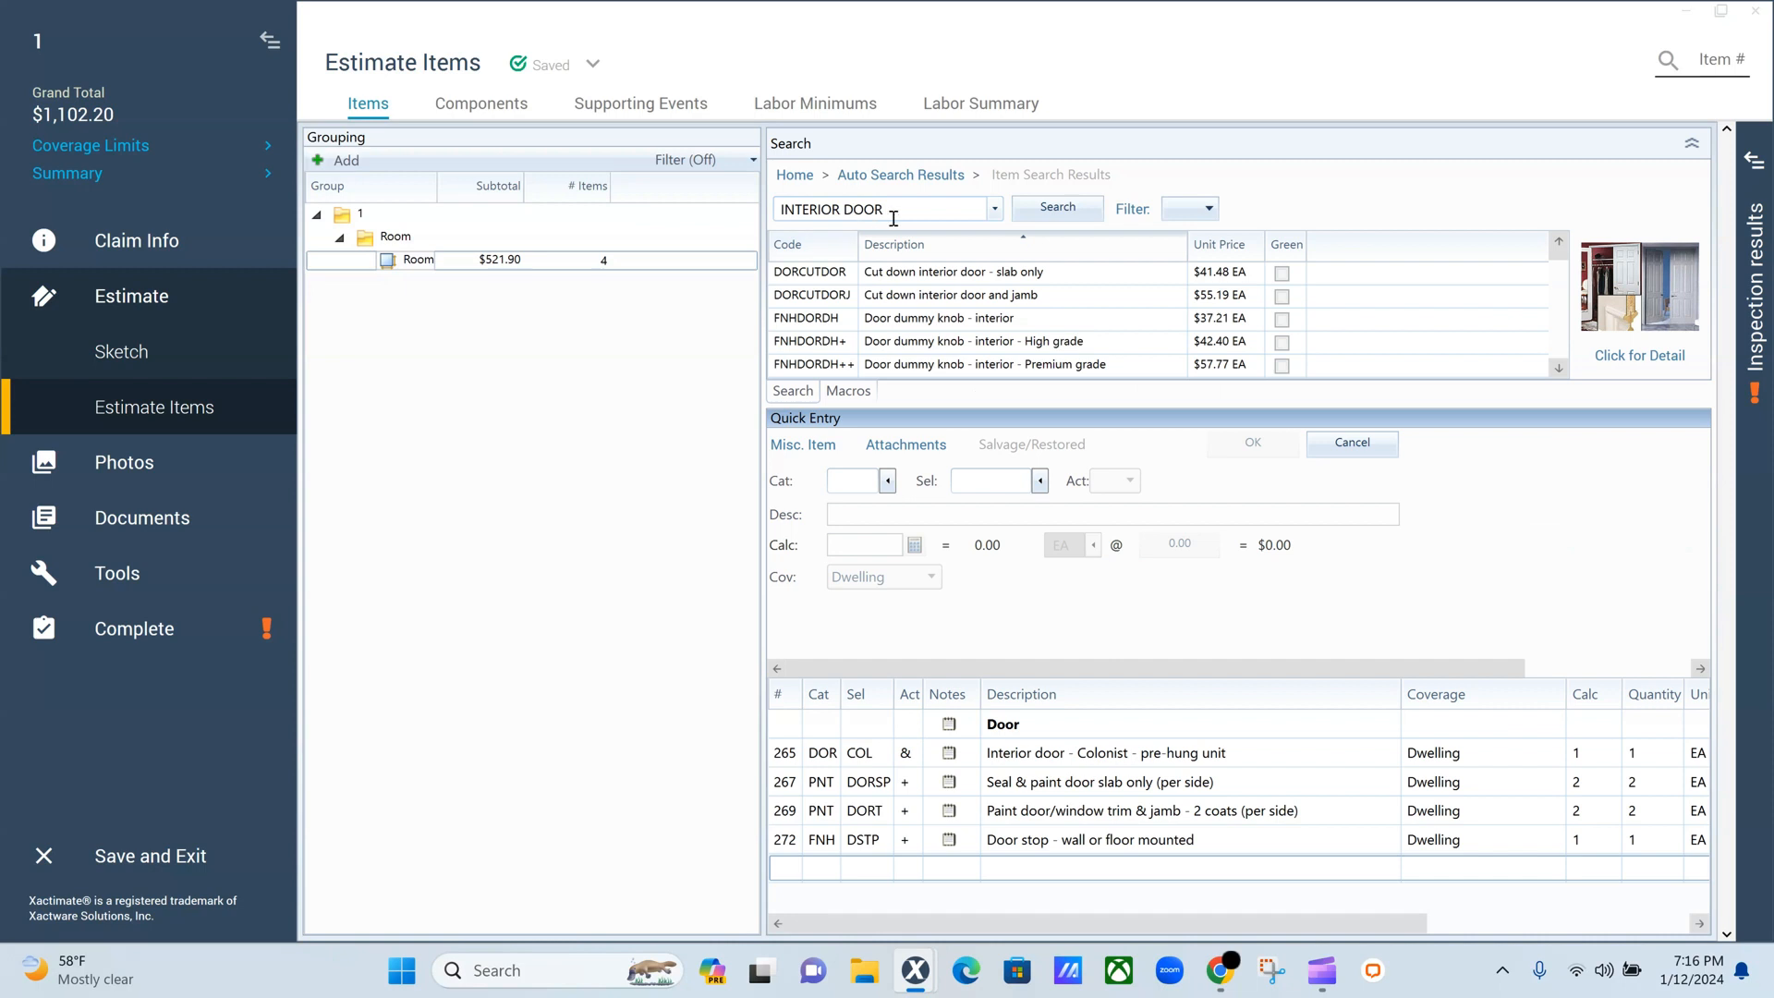
# Step: Search the price list for "INTERIOR DOOR LOCKER" and open the matching items
pyautogui.click(893, 218)
pyautogui.write('L')
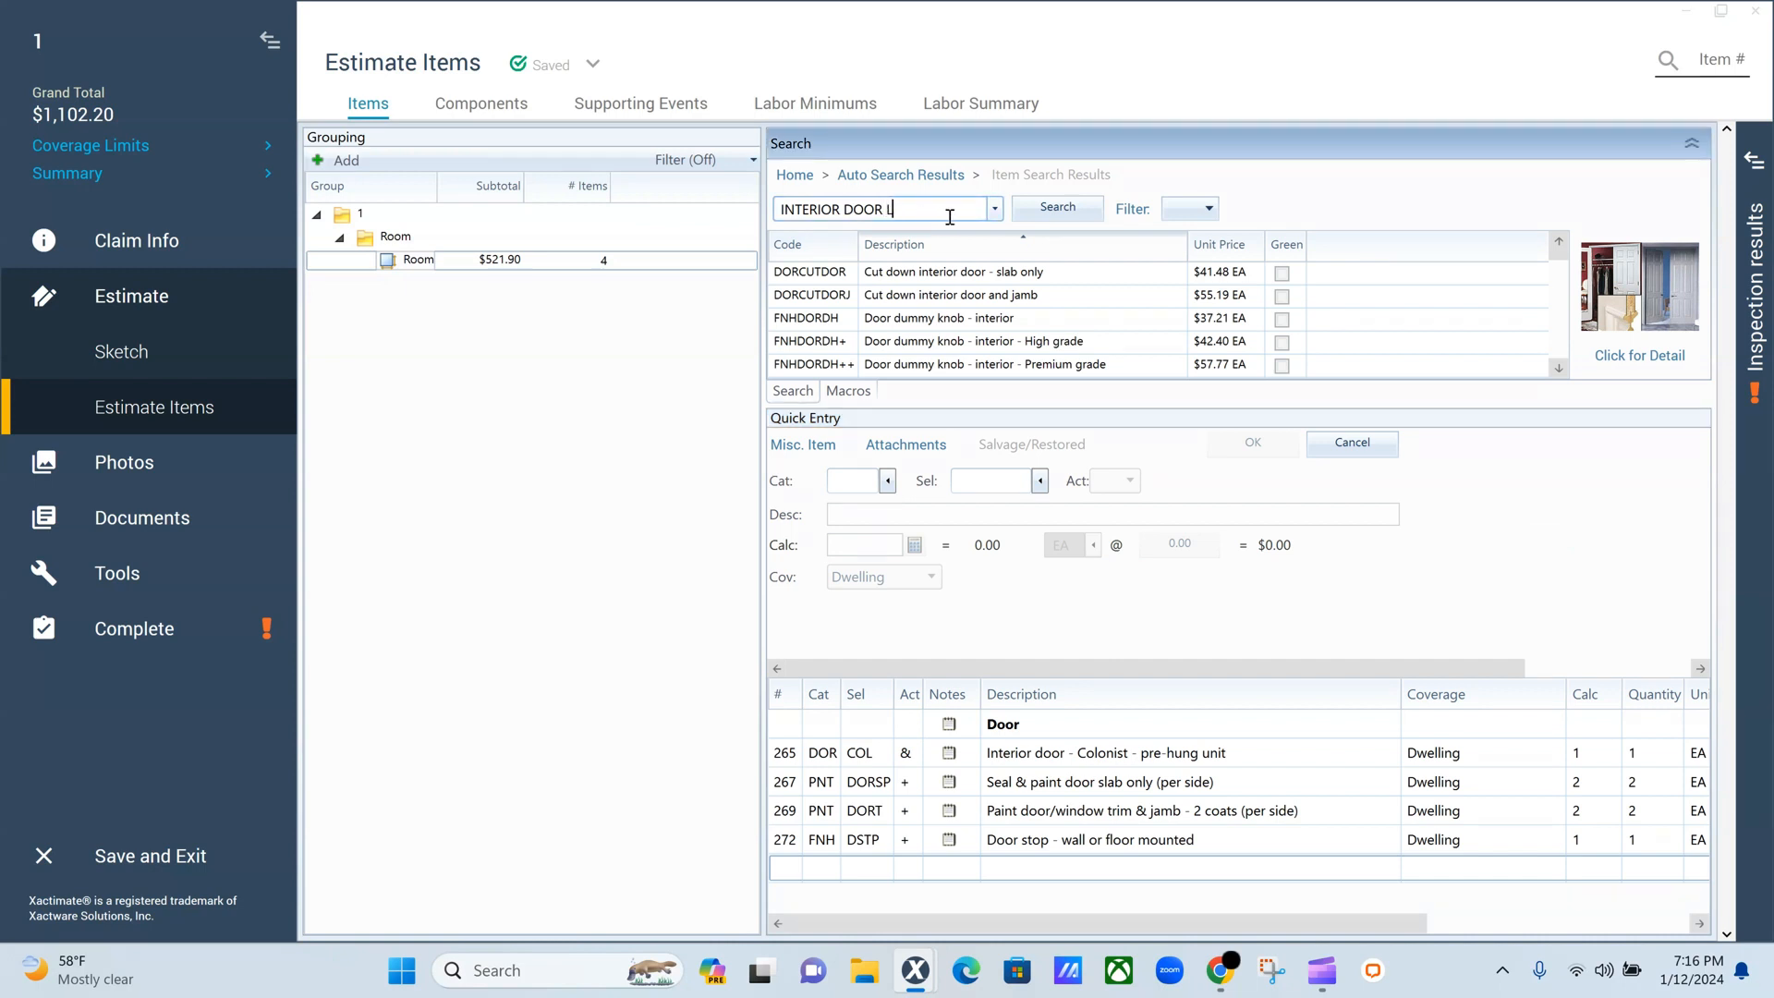
pyautogui.write('OCK')
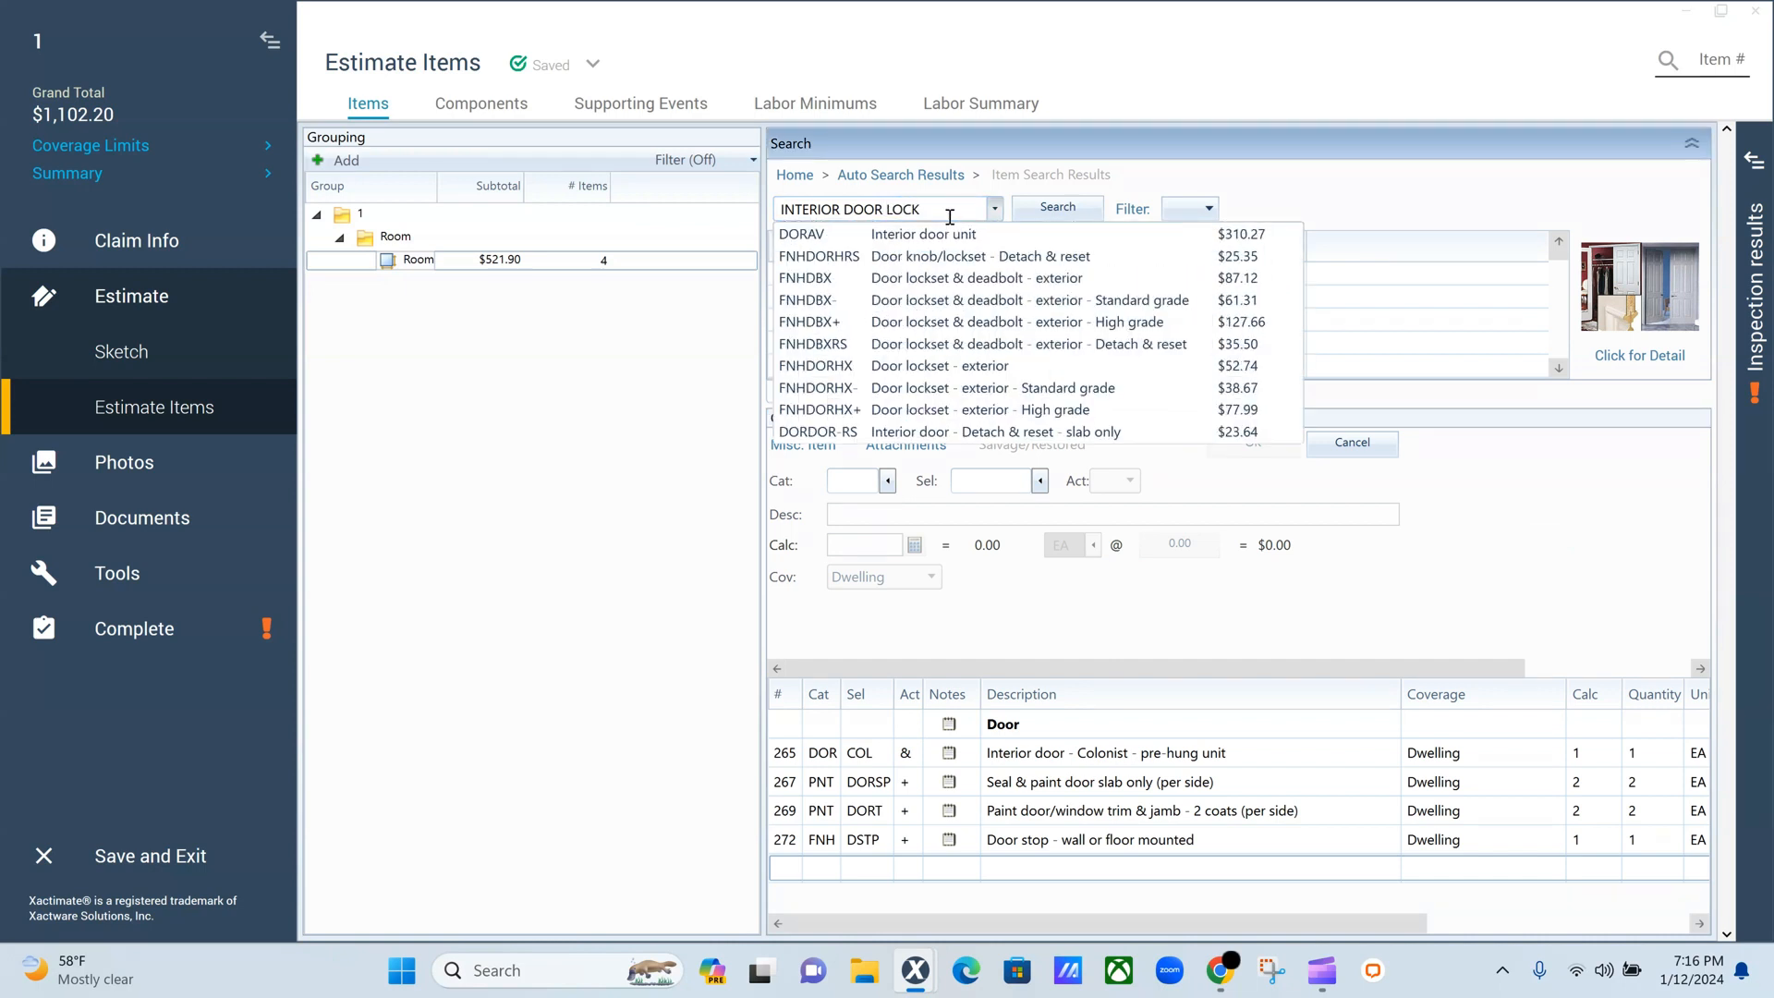
pyautogui.write('ER')
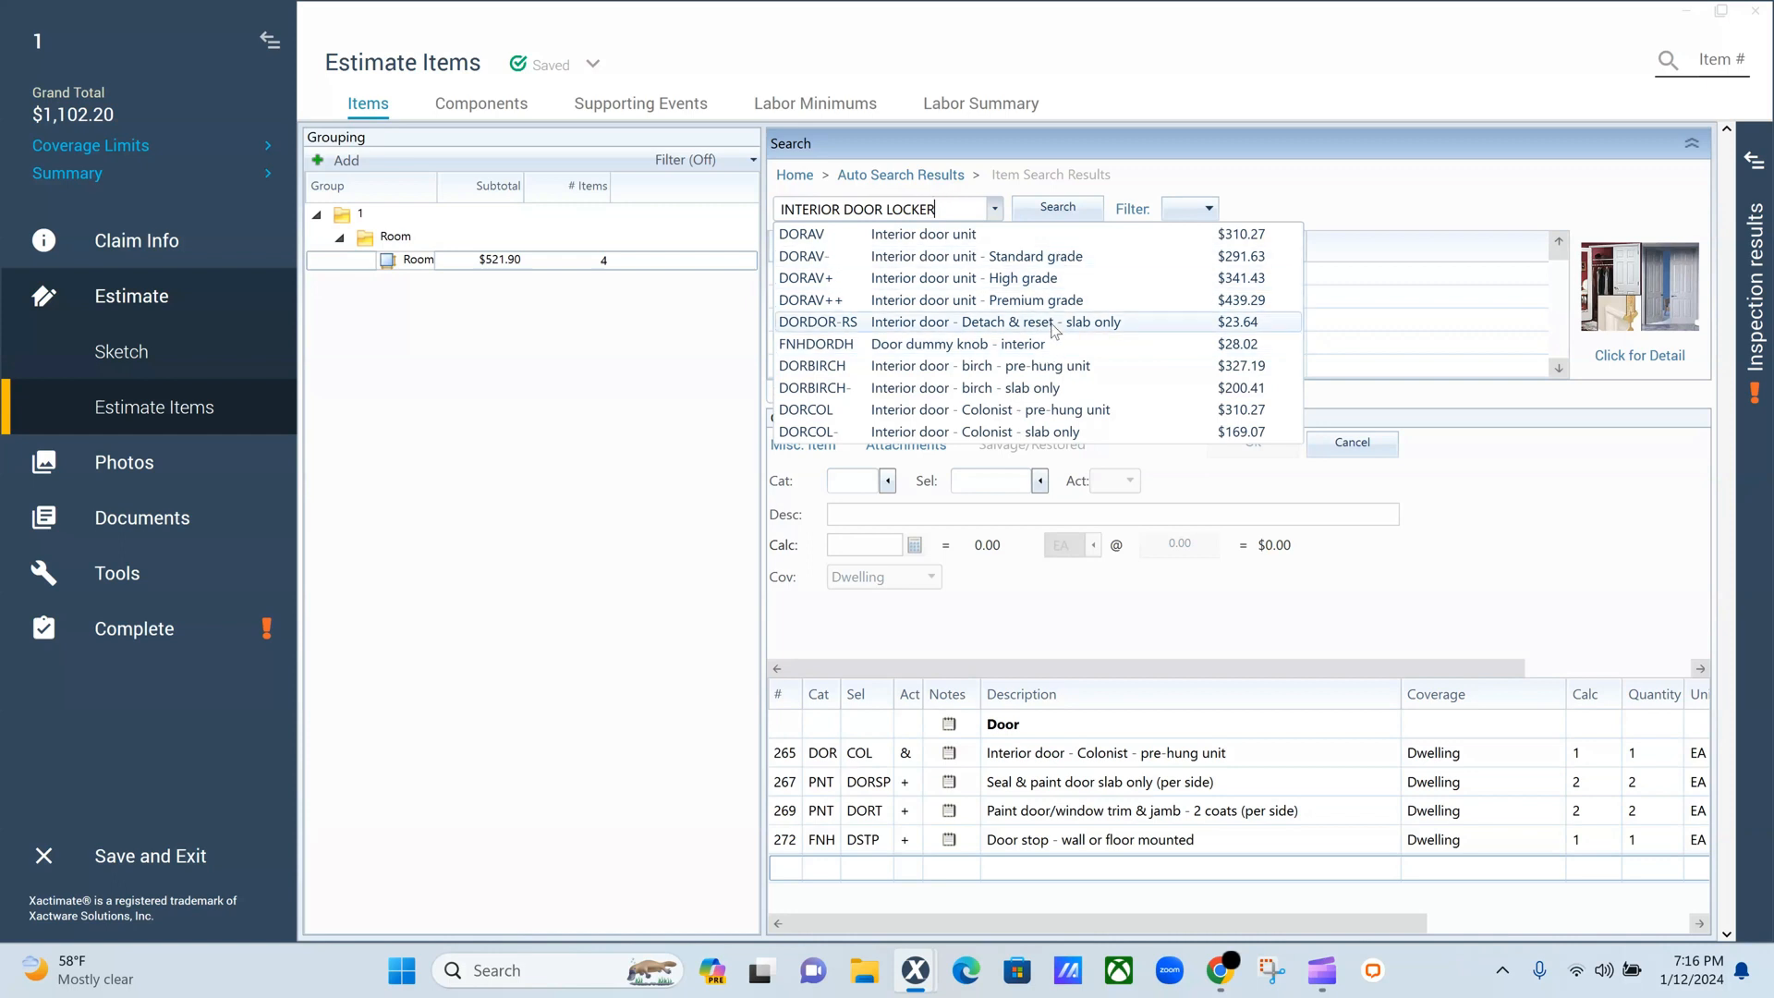
pyautogui.click(1044, 211)
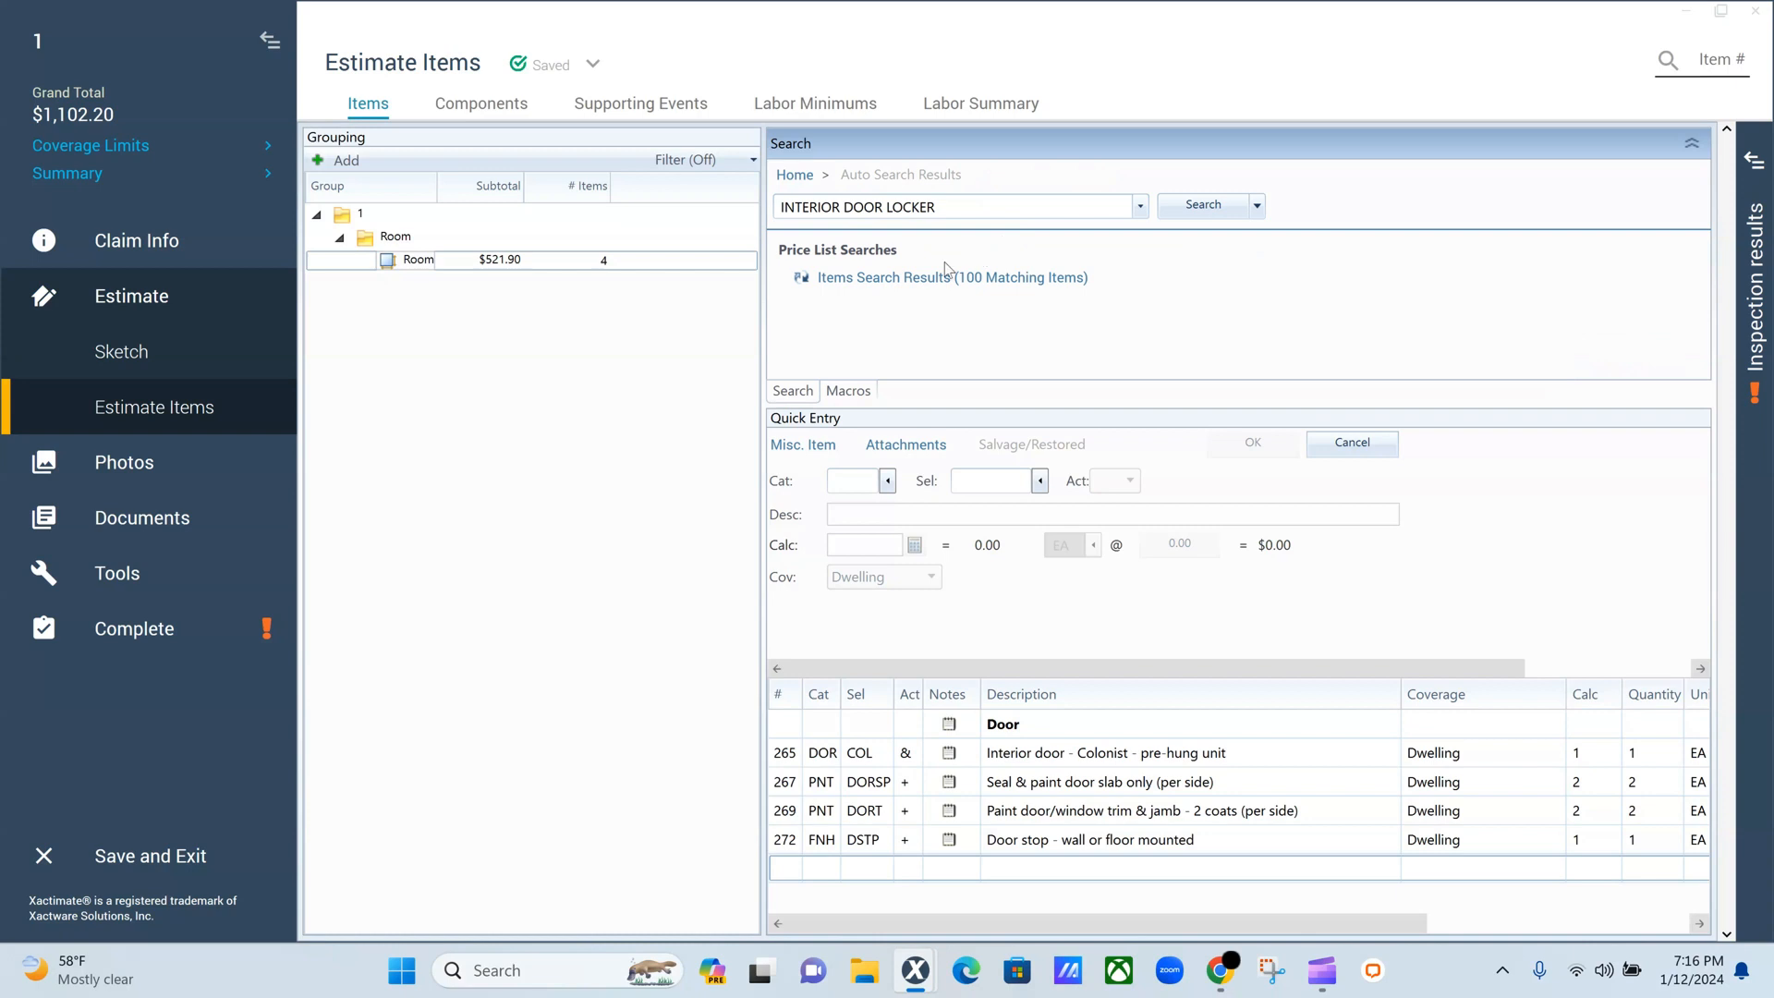
pyautogui.click(931, 282)
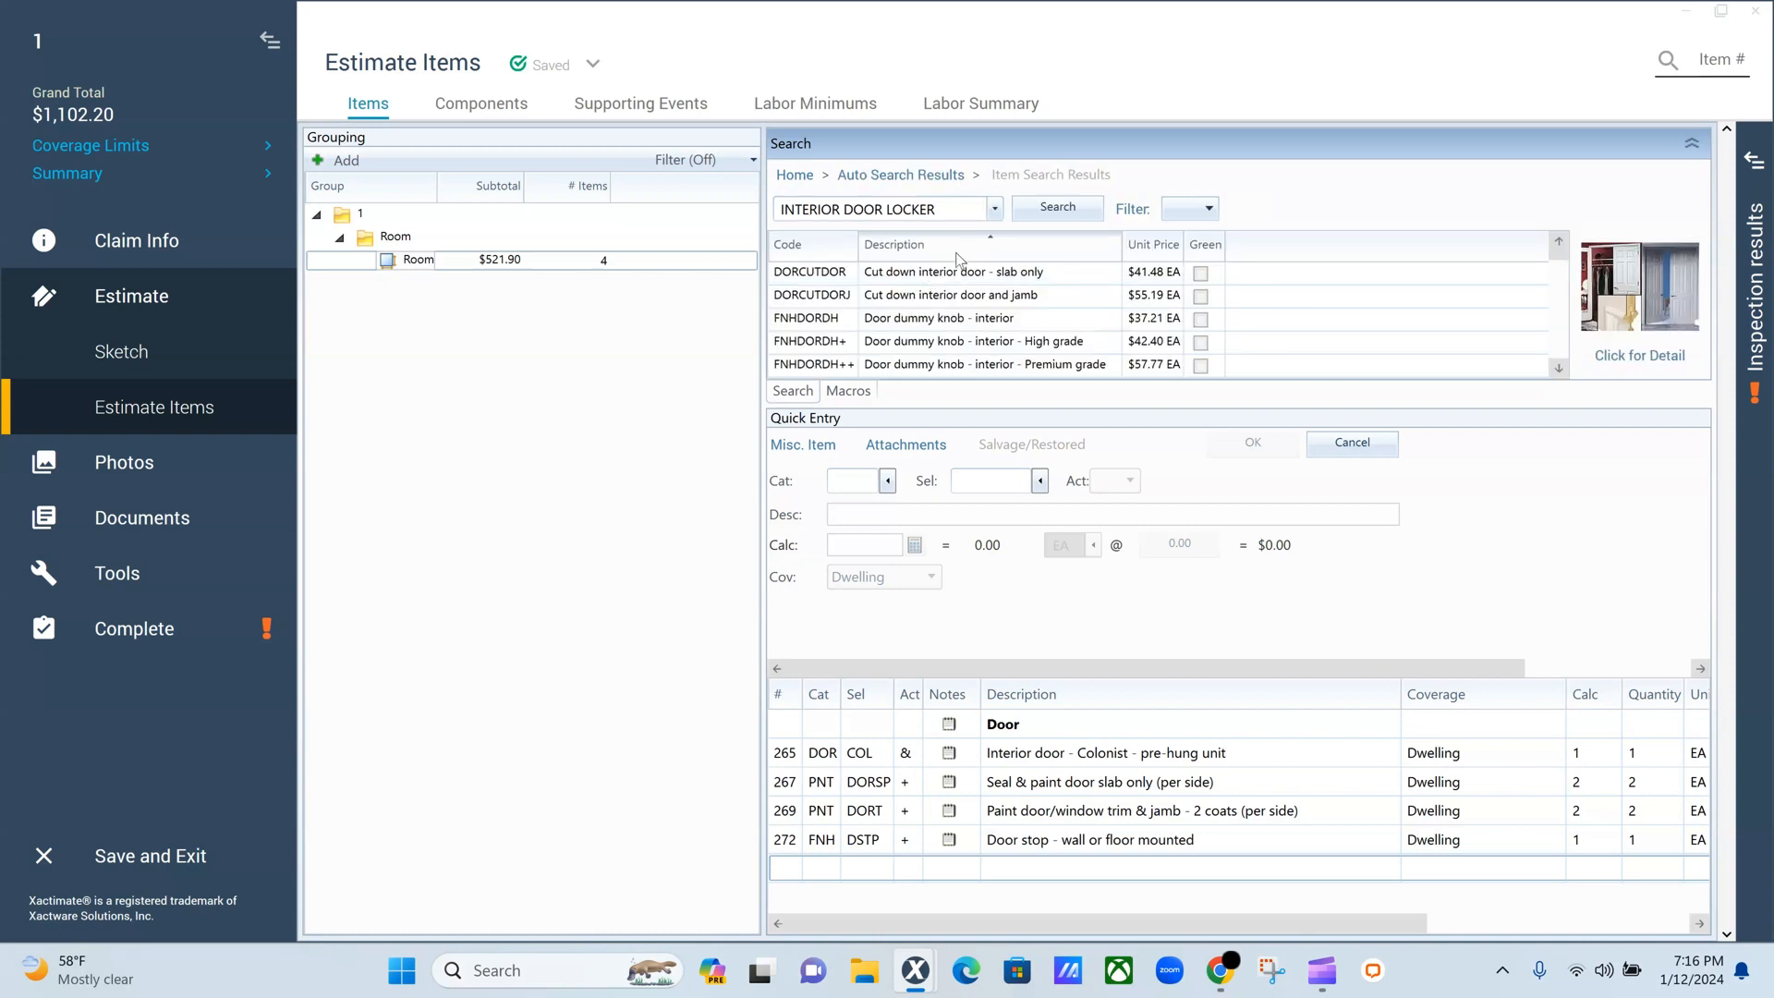
# Step: Look through the interior door search results for a lockset item
pyautogui.scroll(-10, 1019, 314)
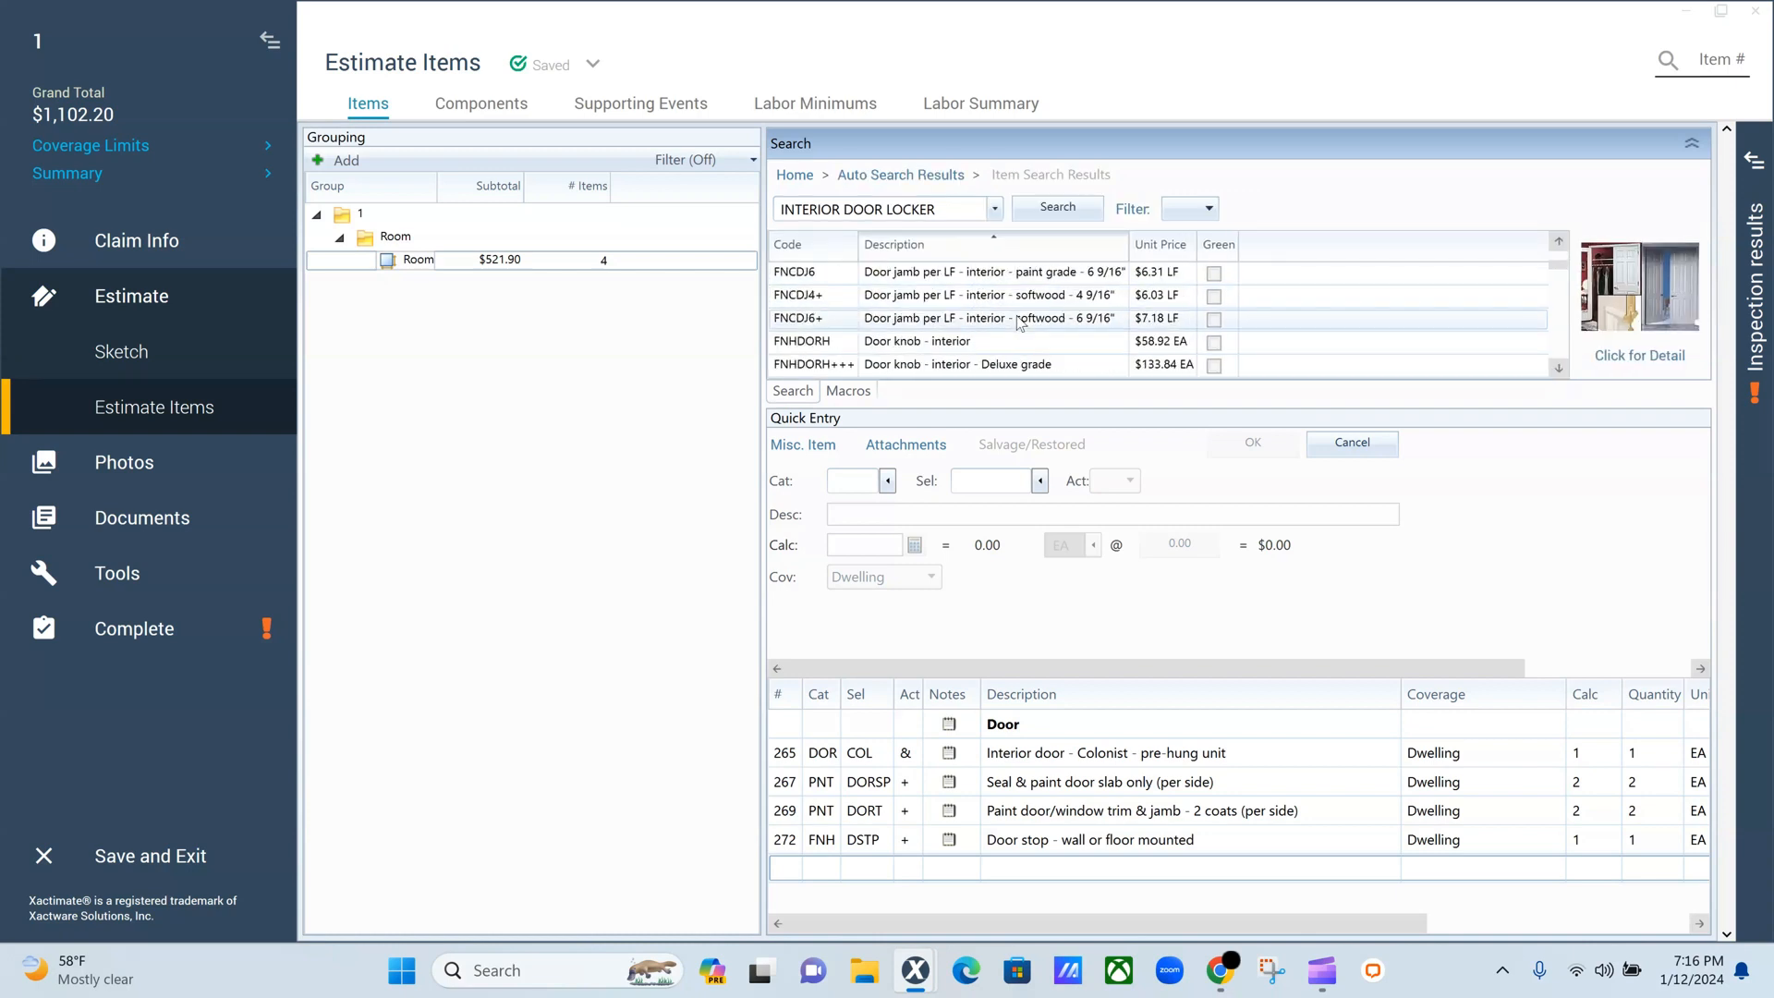
pyautogui.scroll(-10, 1019, 321)
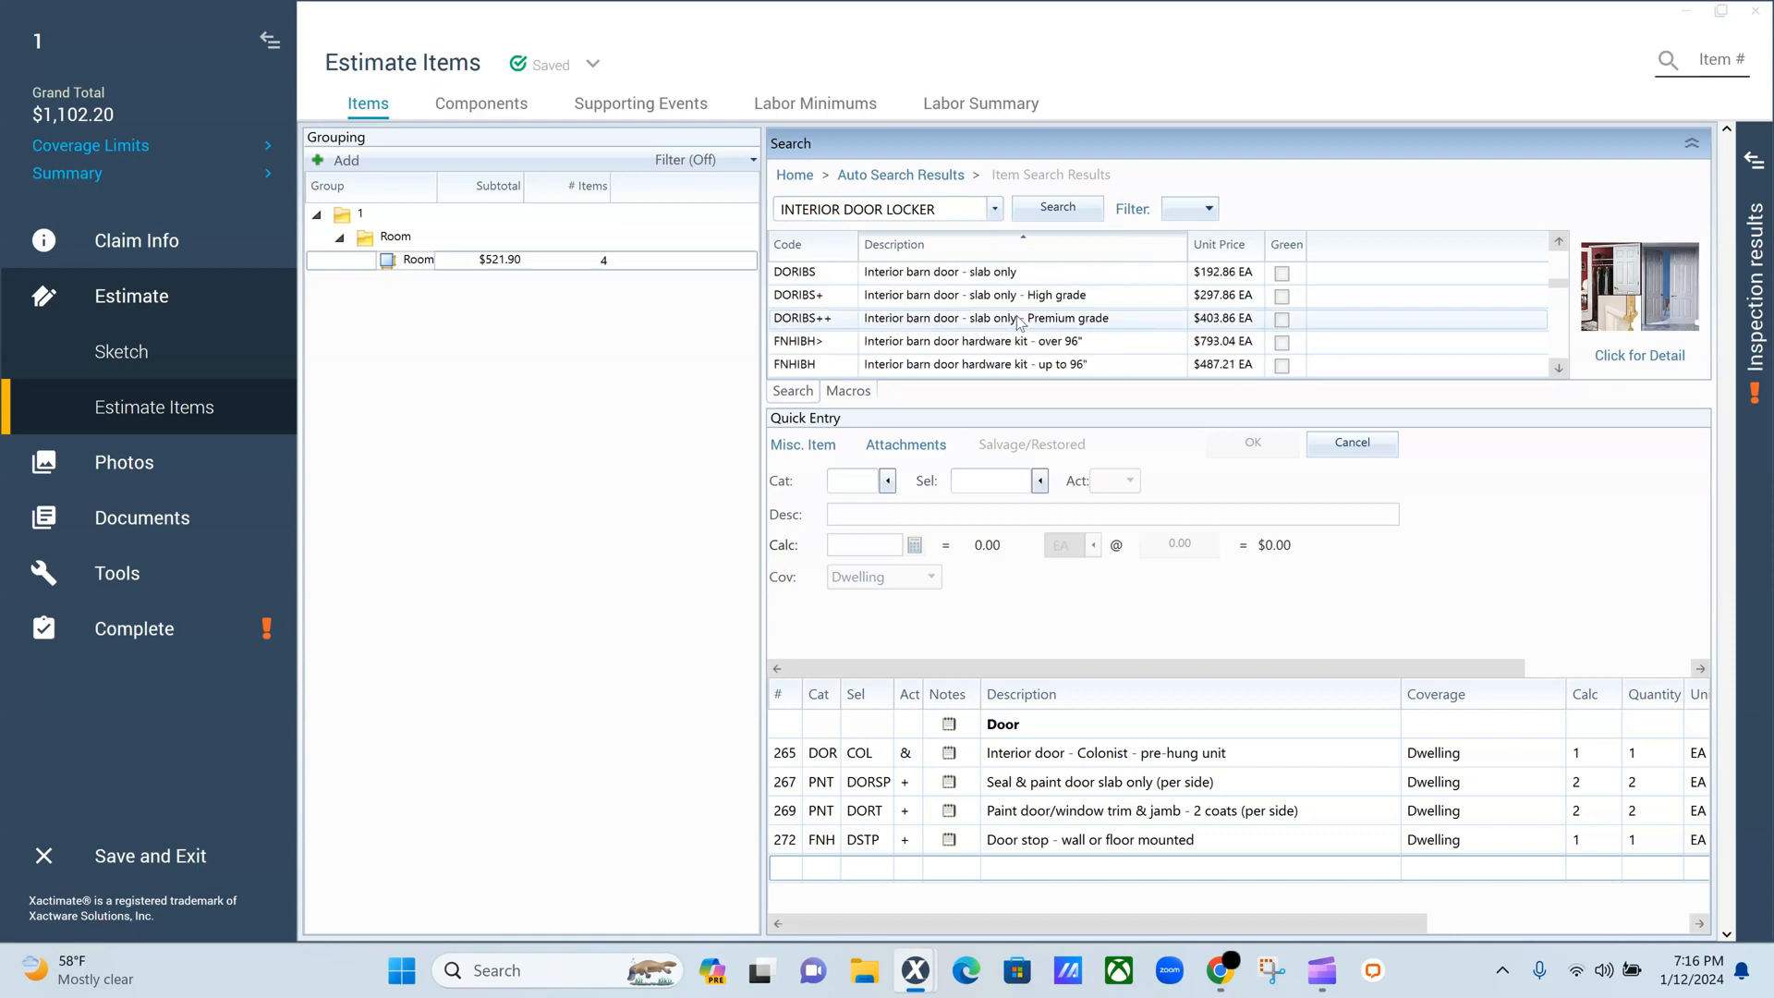
pyautogui.scroll(5, 1019, 321)
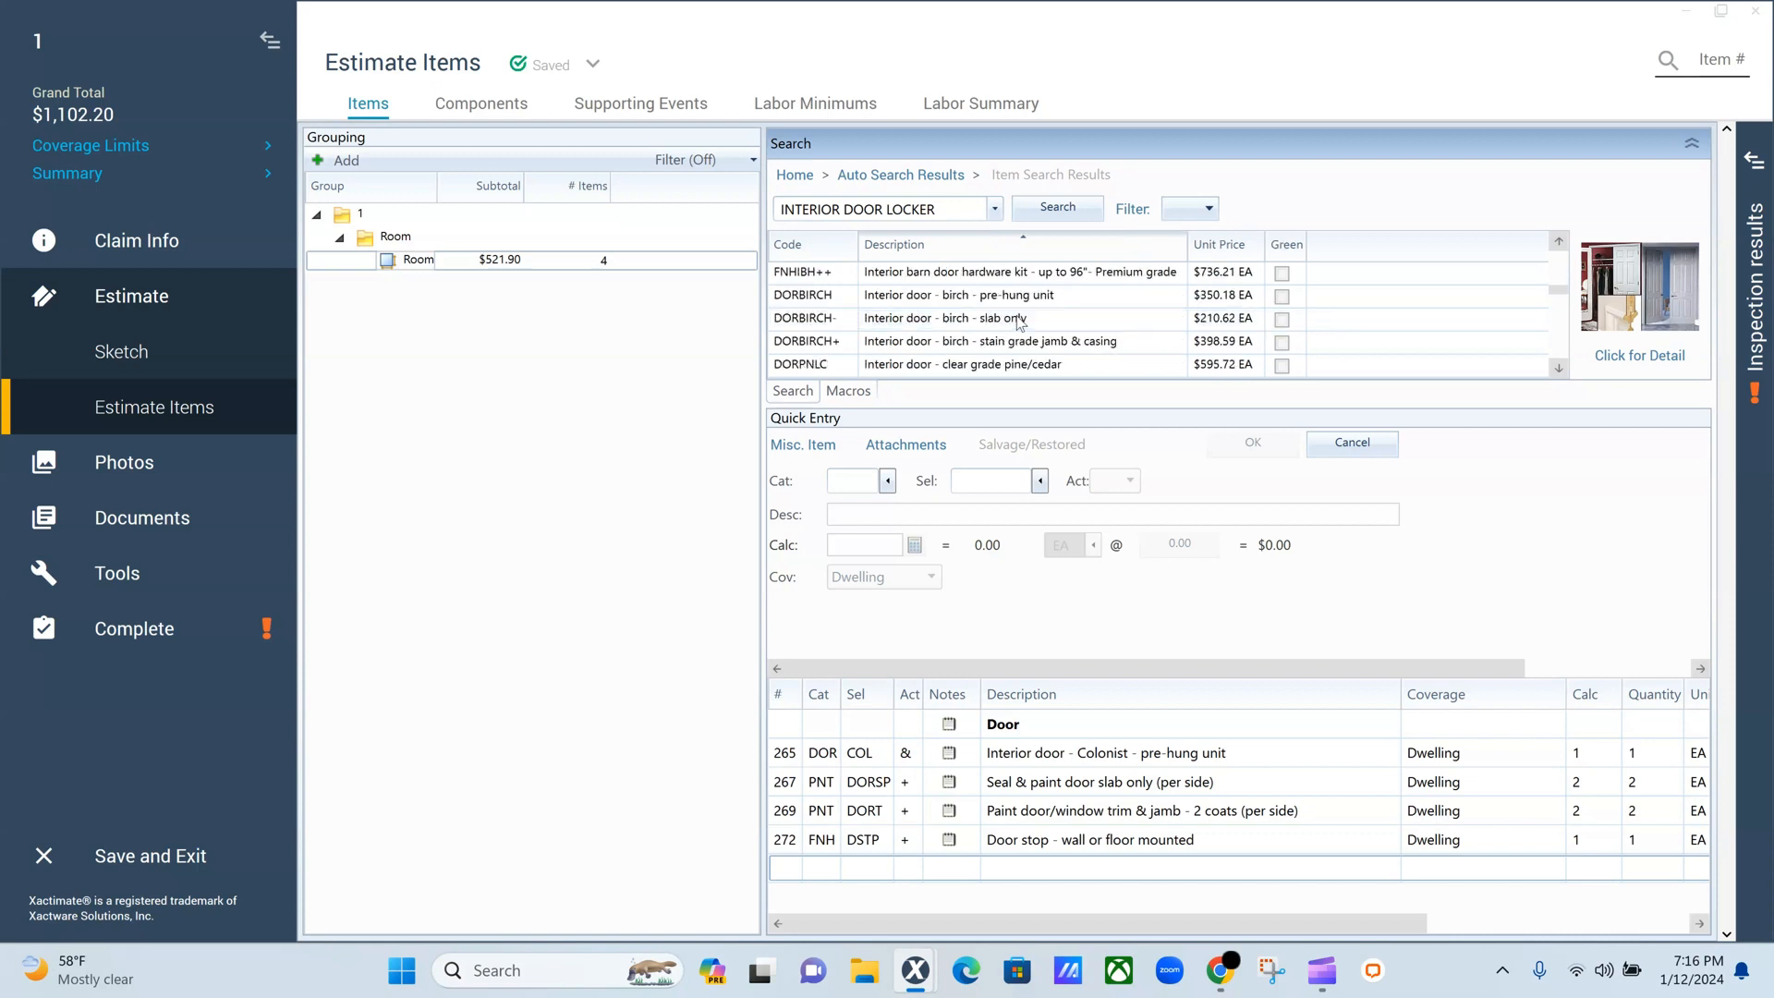
pyautogui.scroll(-8, 1020, 321)
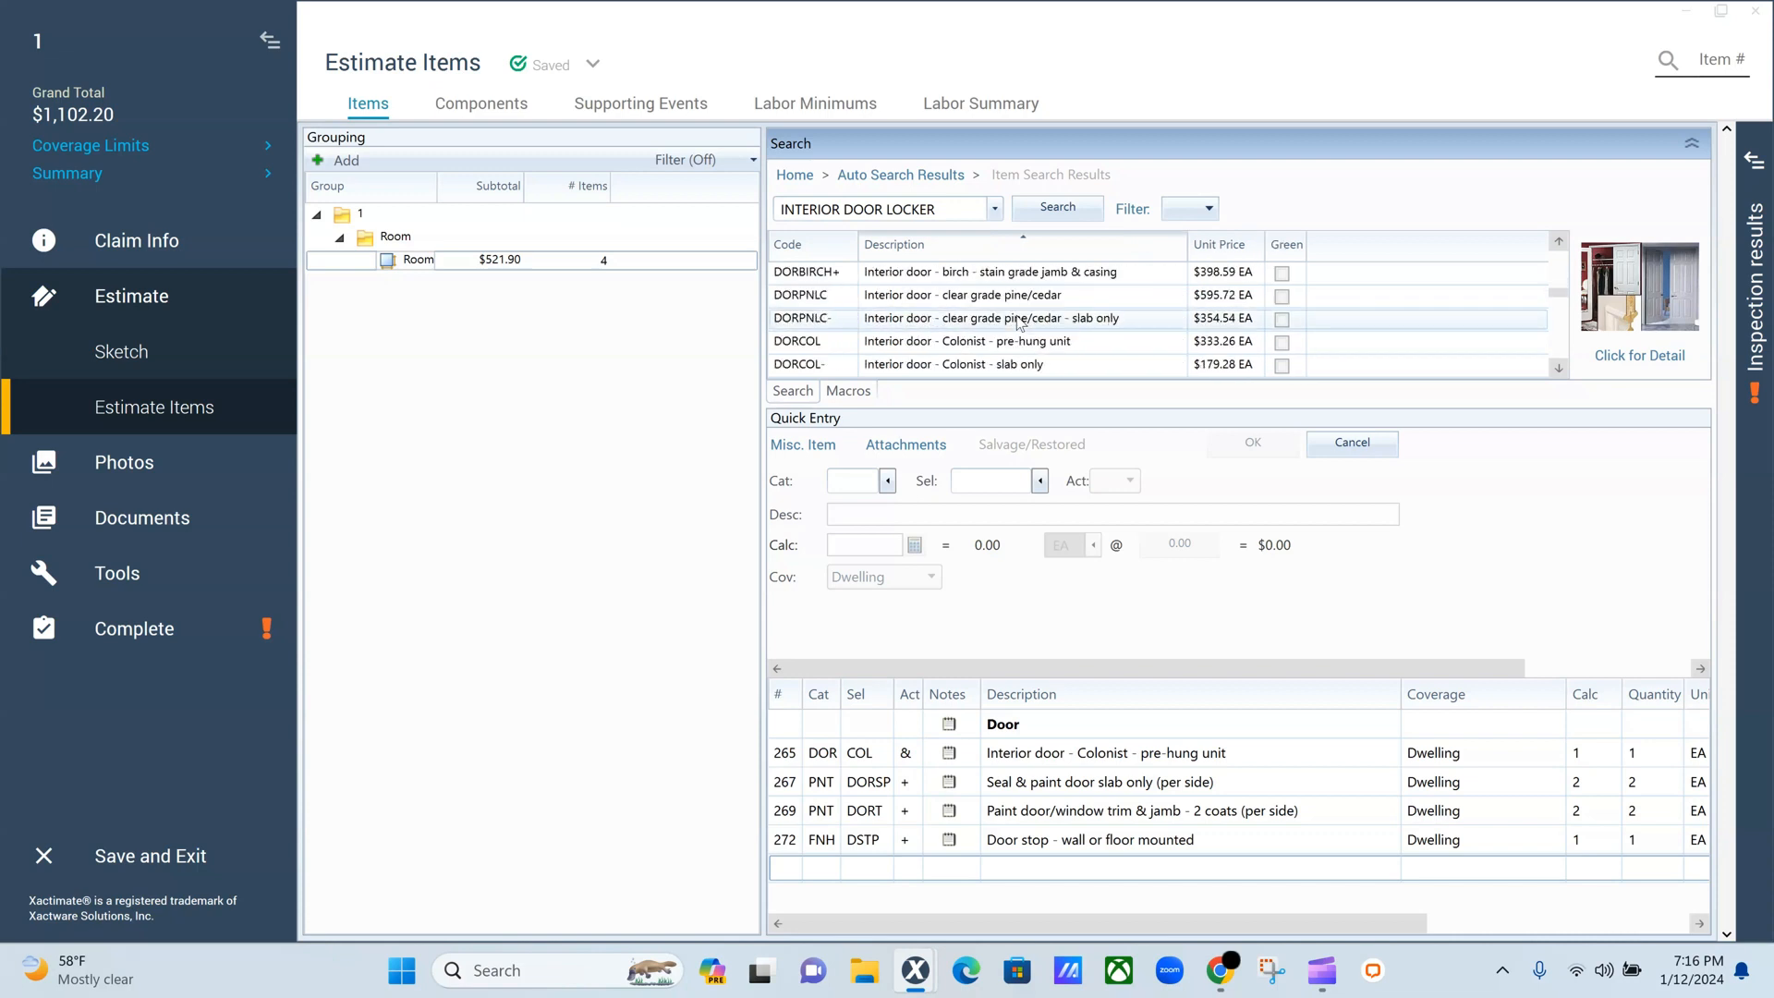
pyautogui.scroll(-8, 1019, 322)
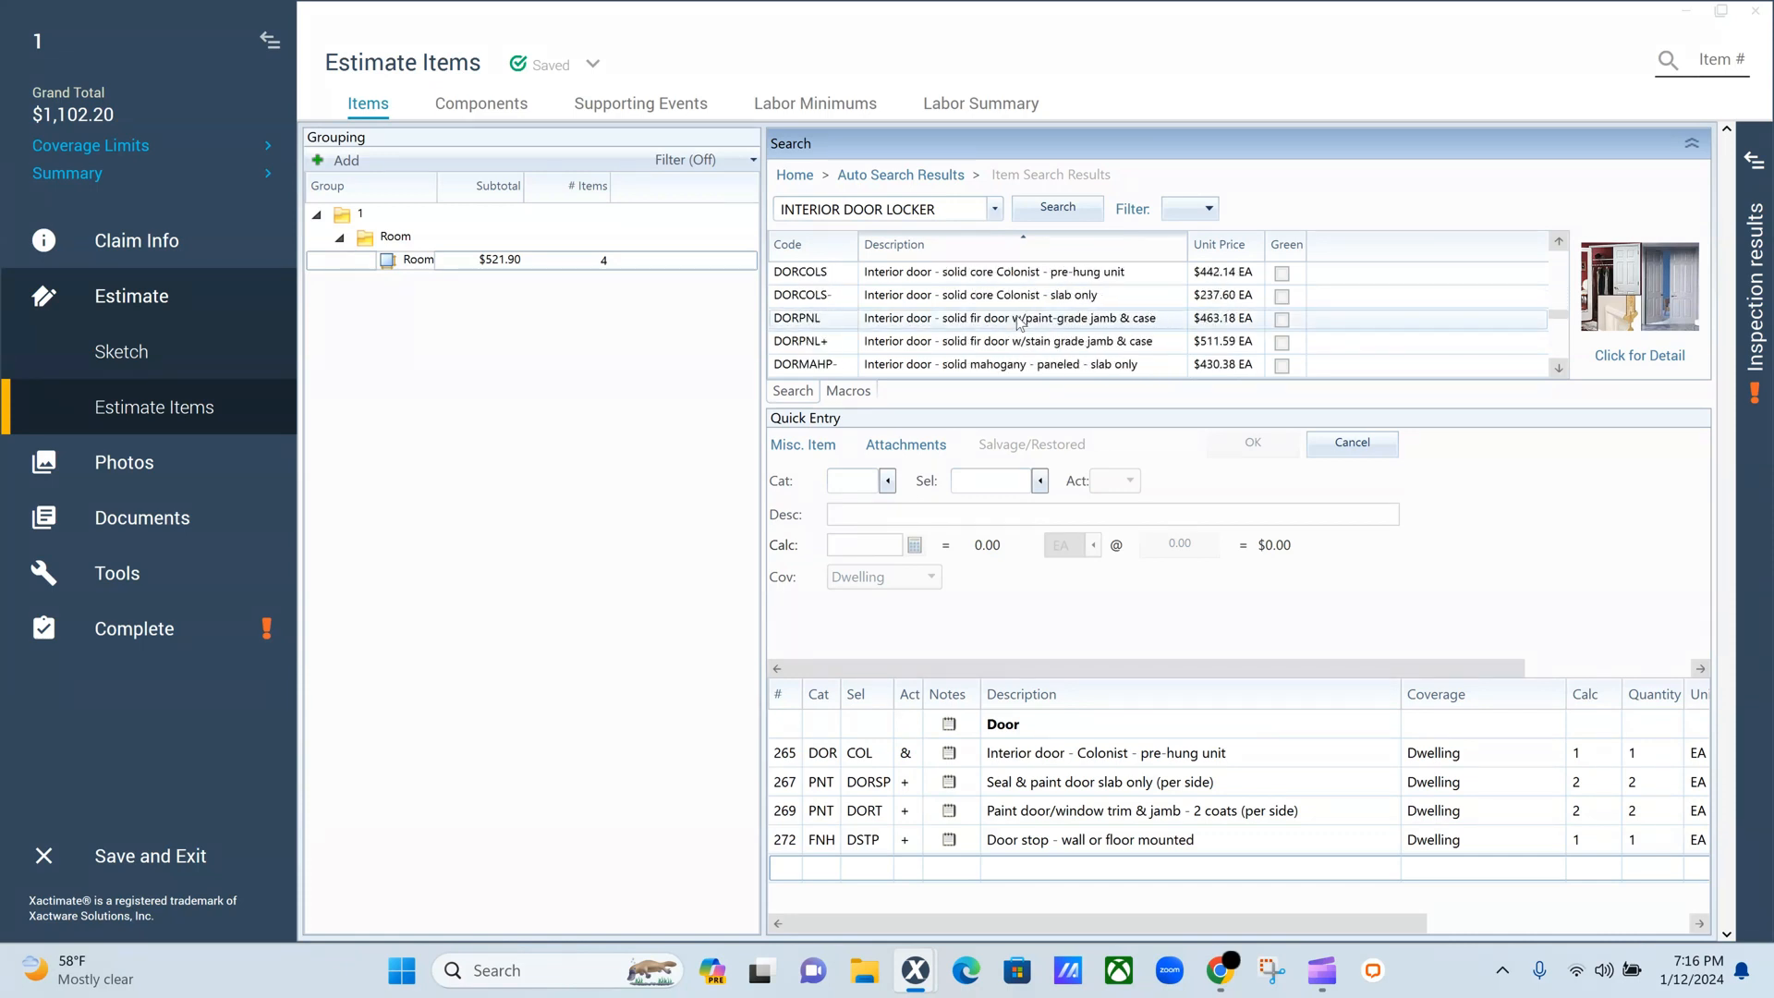
pyautogui.scroll(-8, 1020, 322)
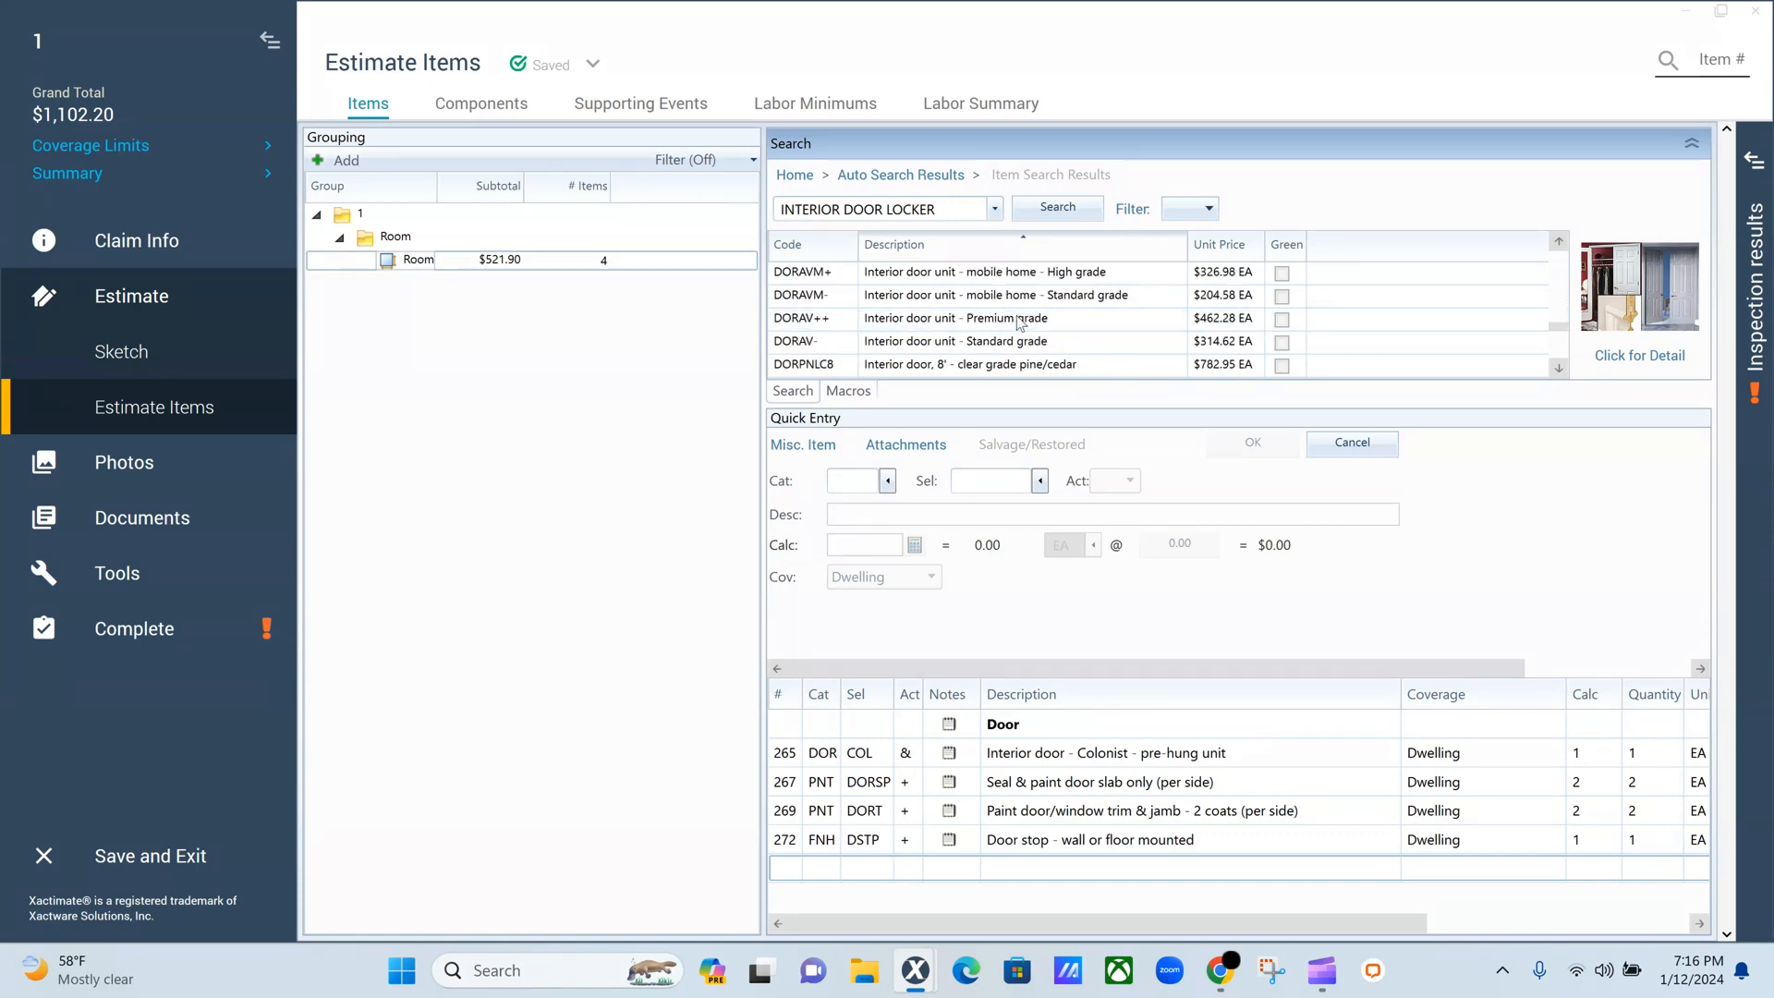
pyautogui.scroll(-5, 1020, 321)
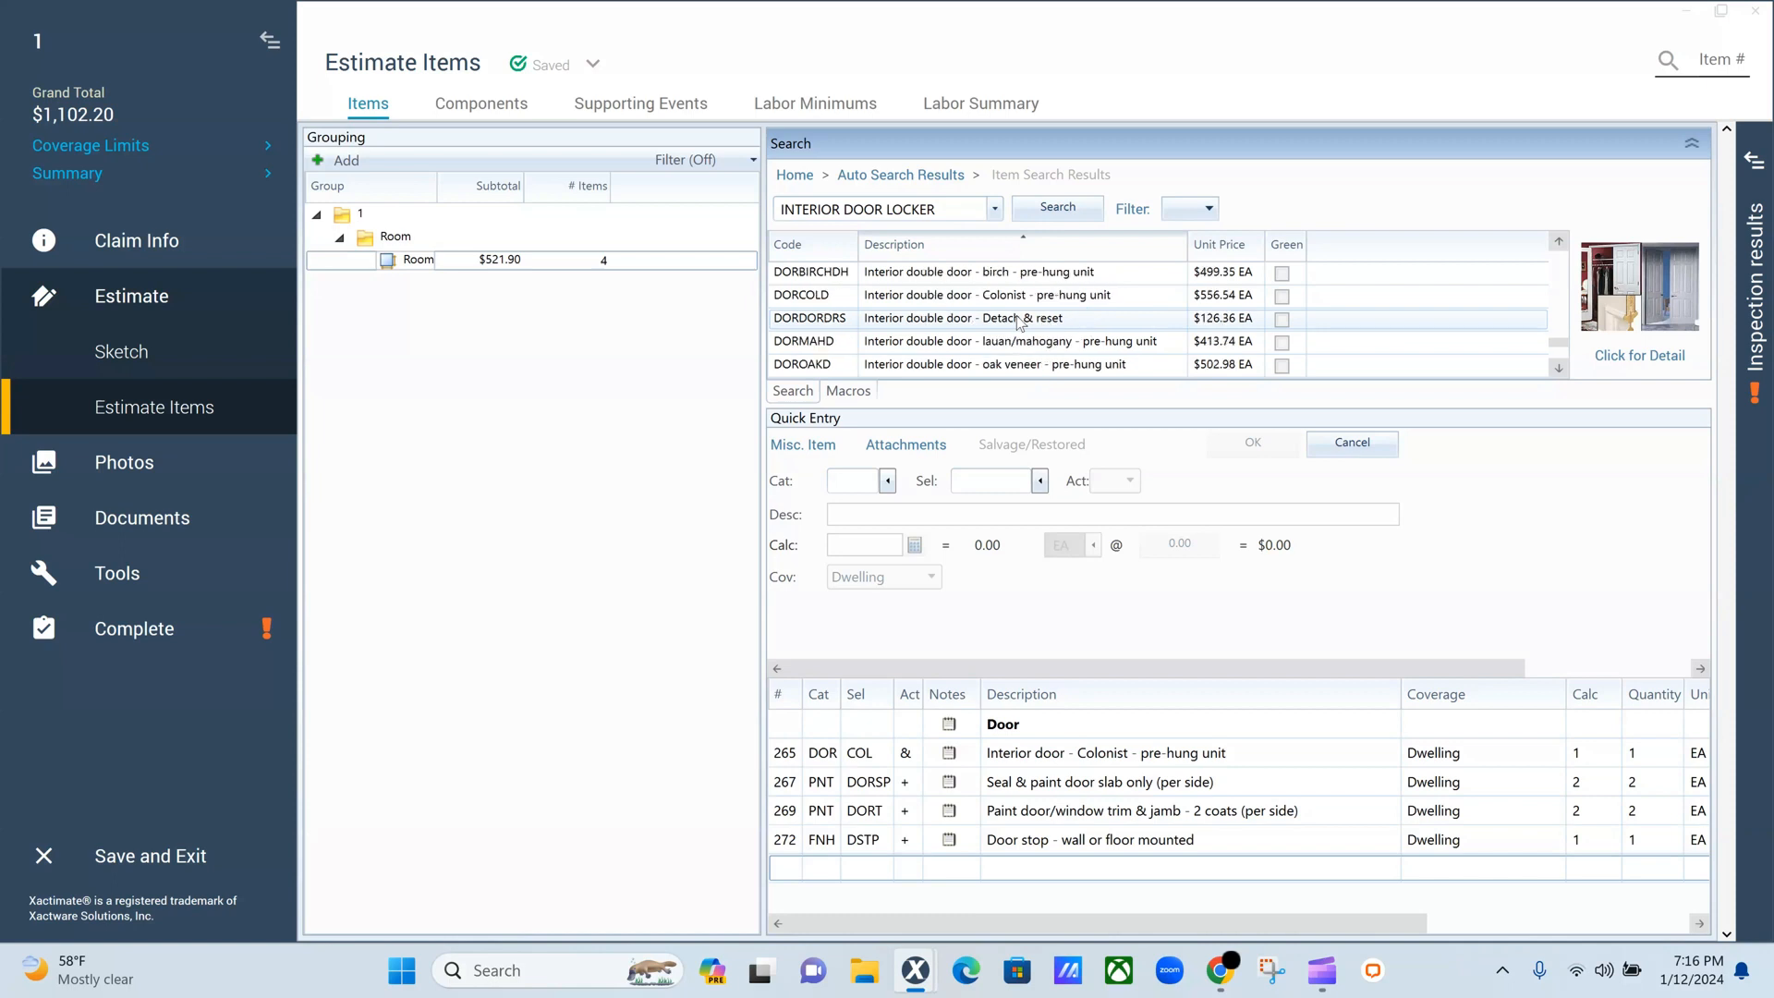
pyautogui.scroll(-3, 1057, 296)
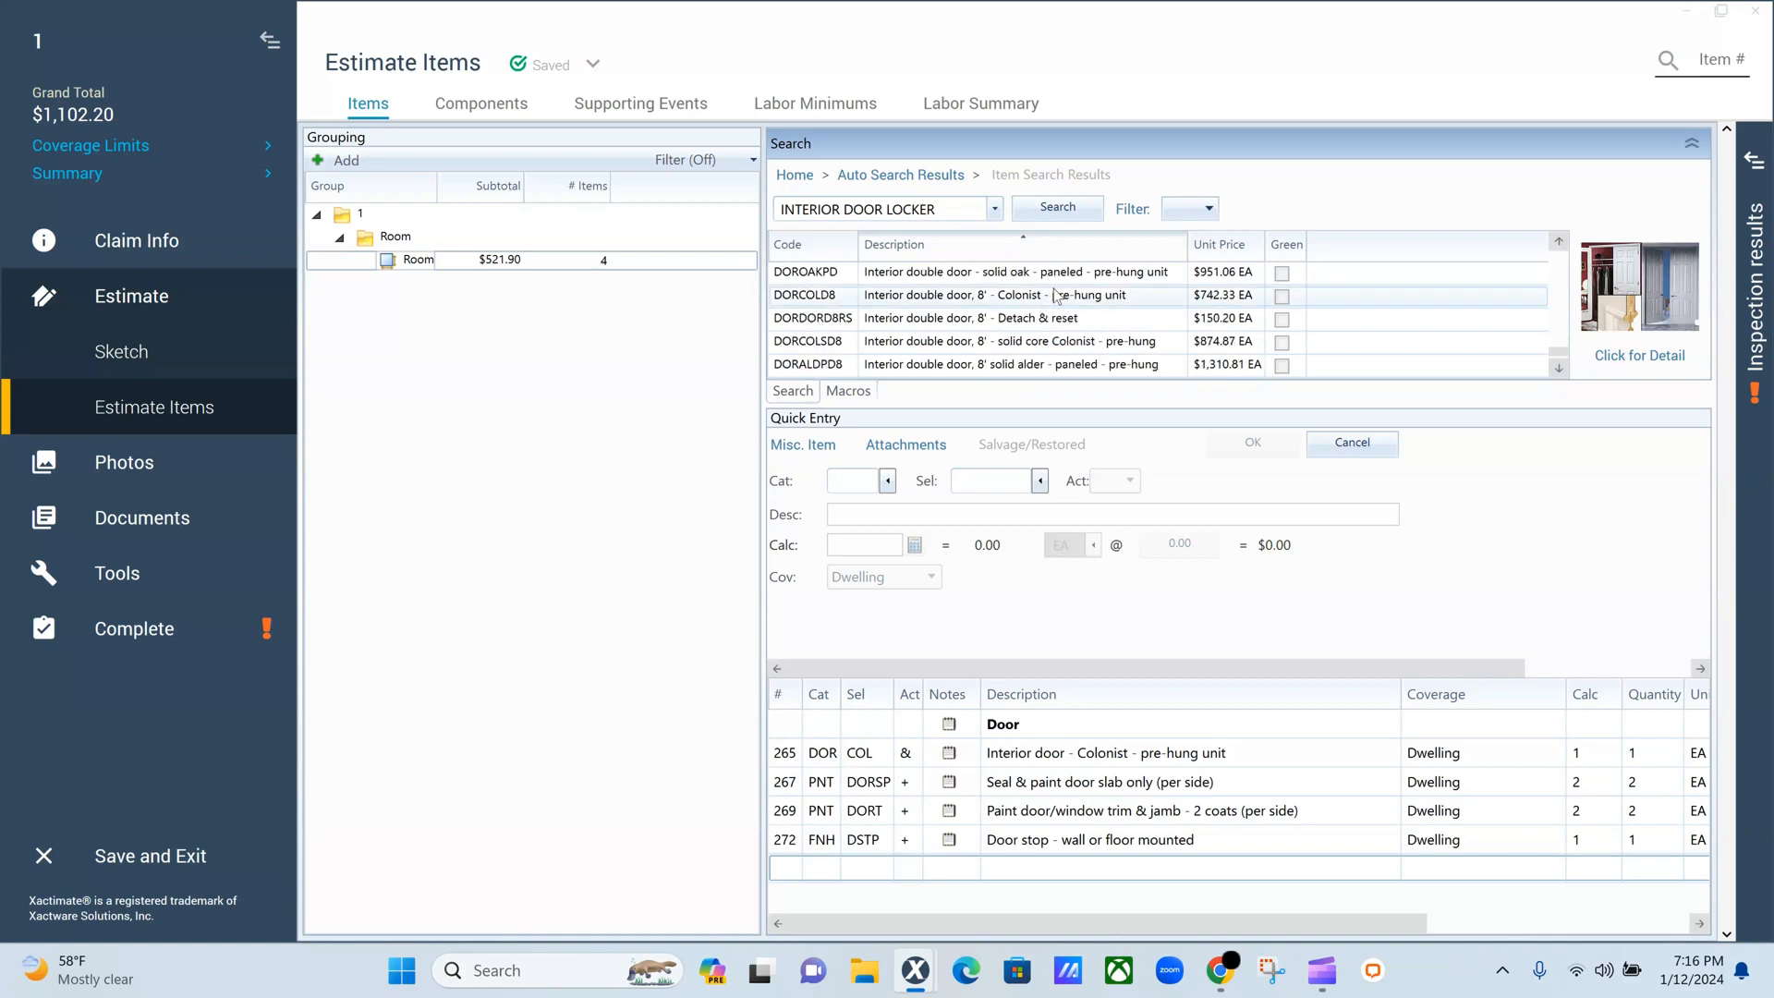
# Step: Replace the search text with "LOCKSET" and review the suggested price list items
pyautogui.doubleClick(923, 216)
pyautogui.click(951, 210)
pyautogui.hotkey('ctrl', 'a')
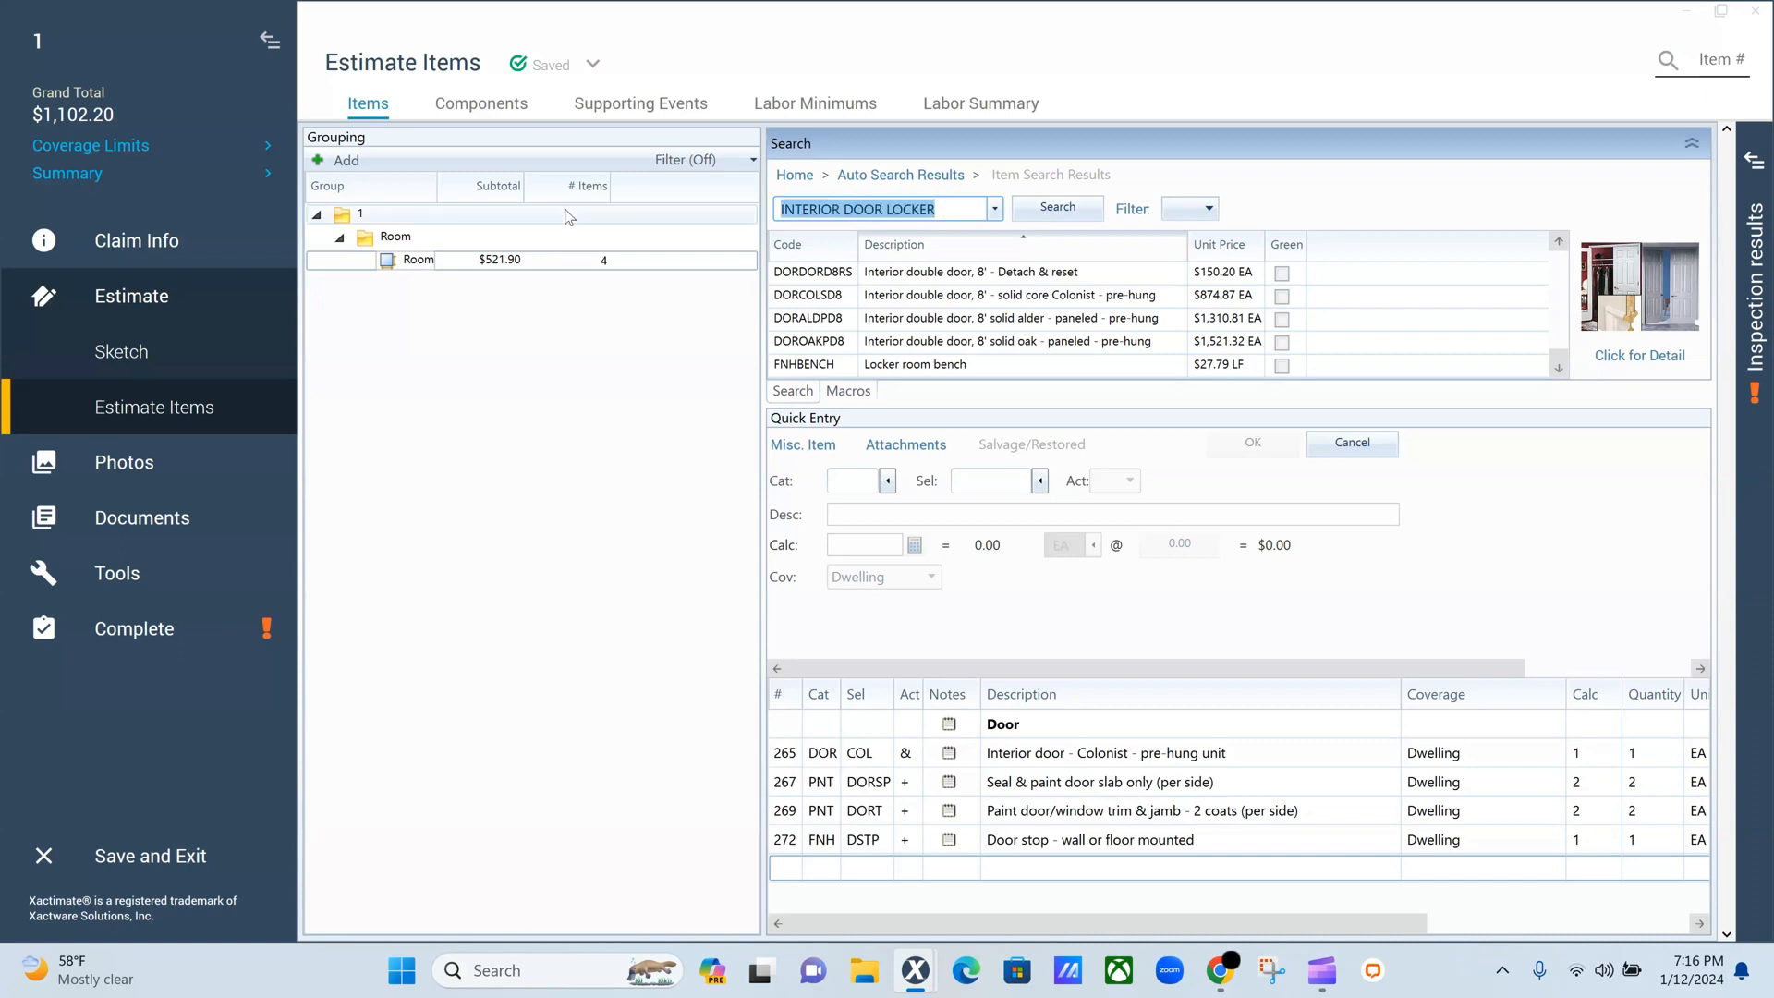
pyautogui.write('LOC')
pyautogui.press('BackSpace')
pyautogui.write('SE')
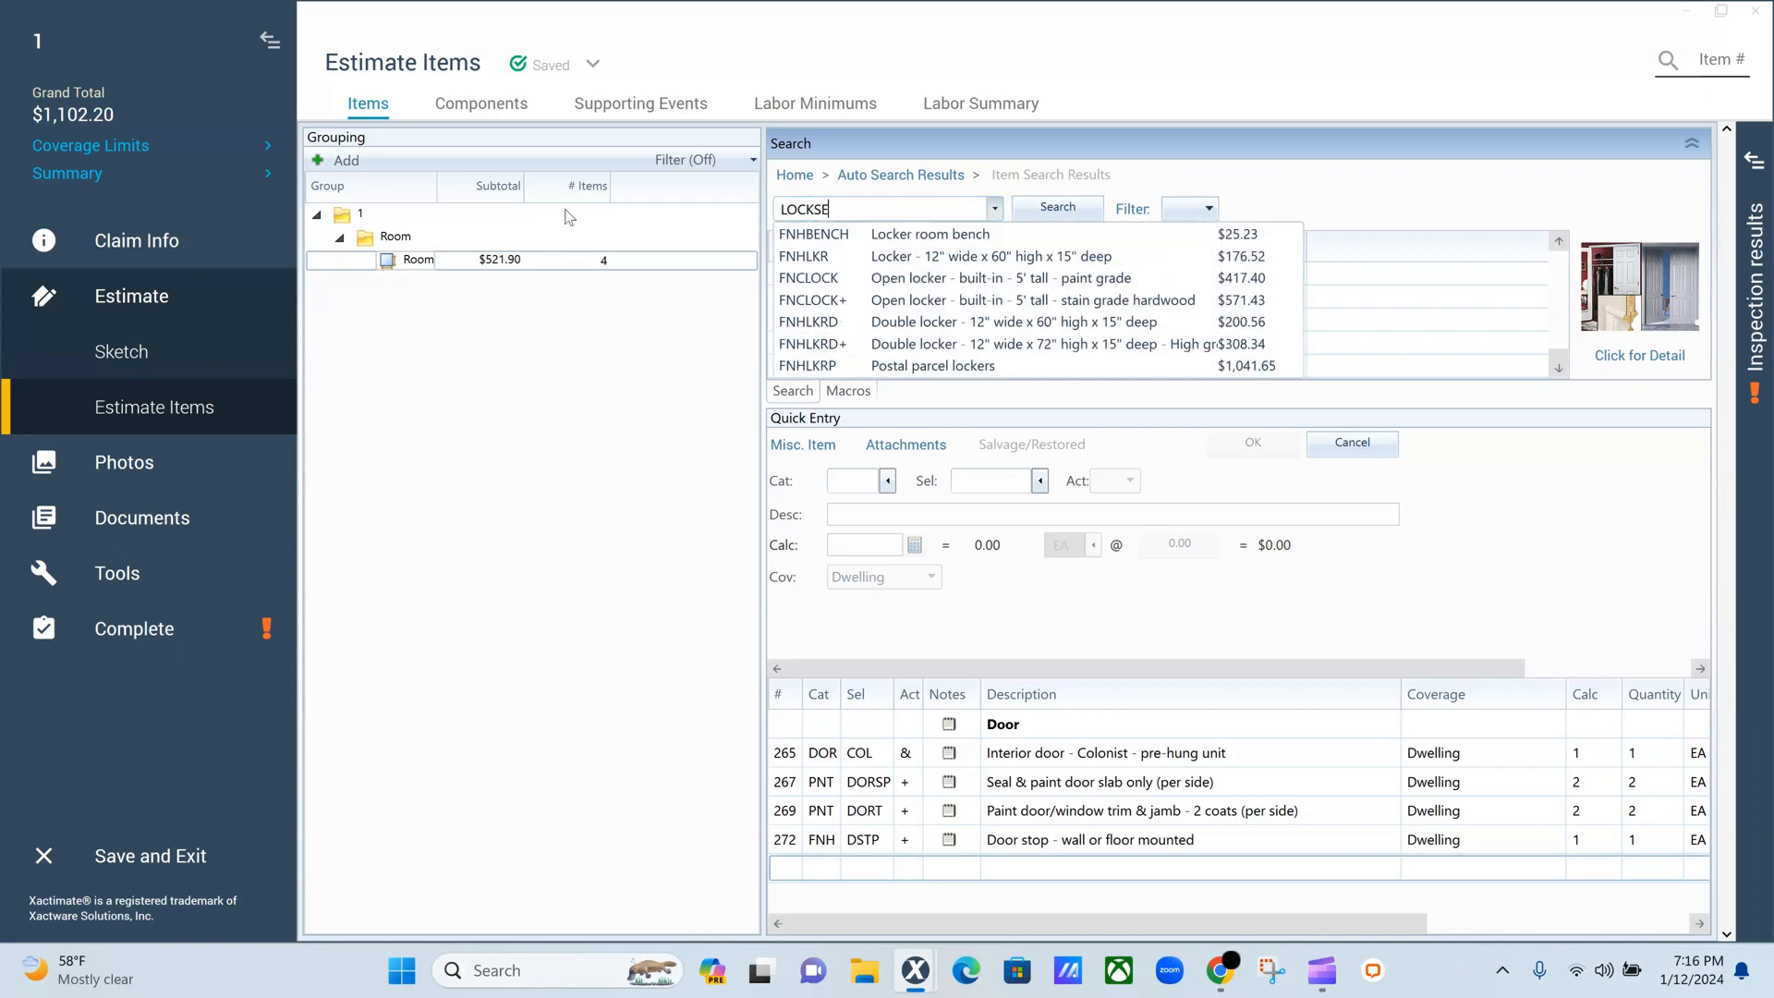
pyautogui.write('T')
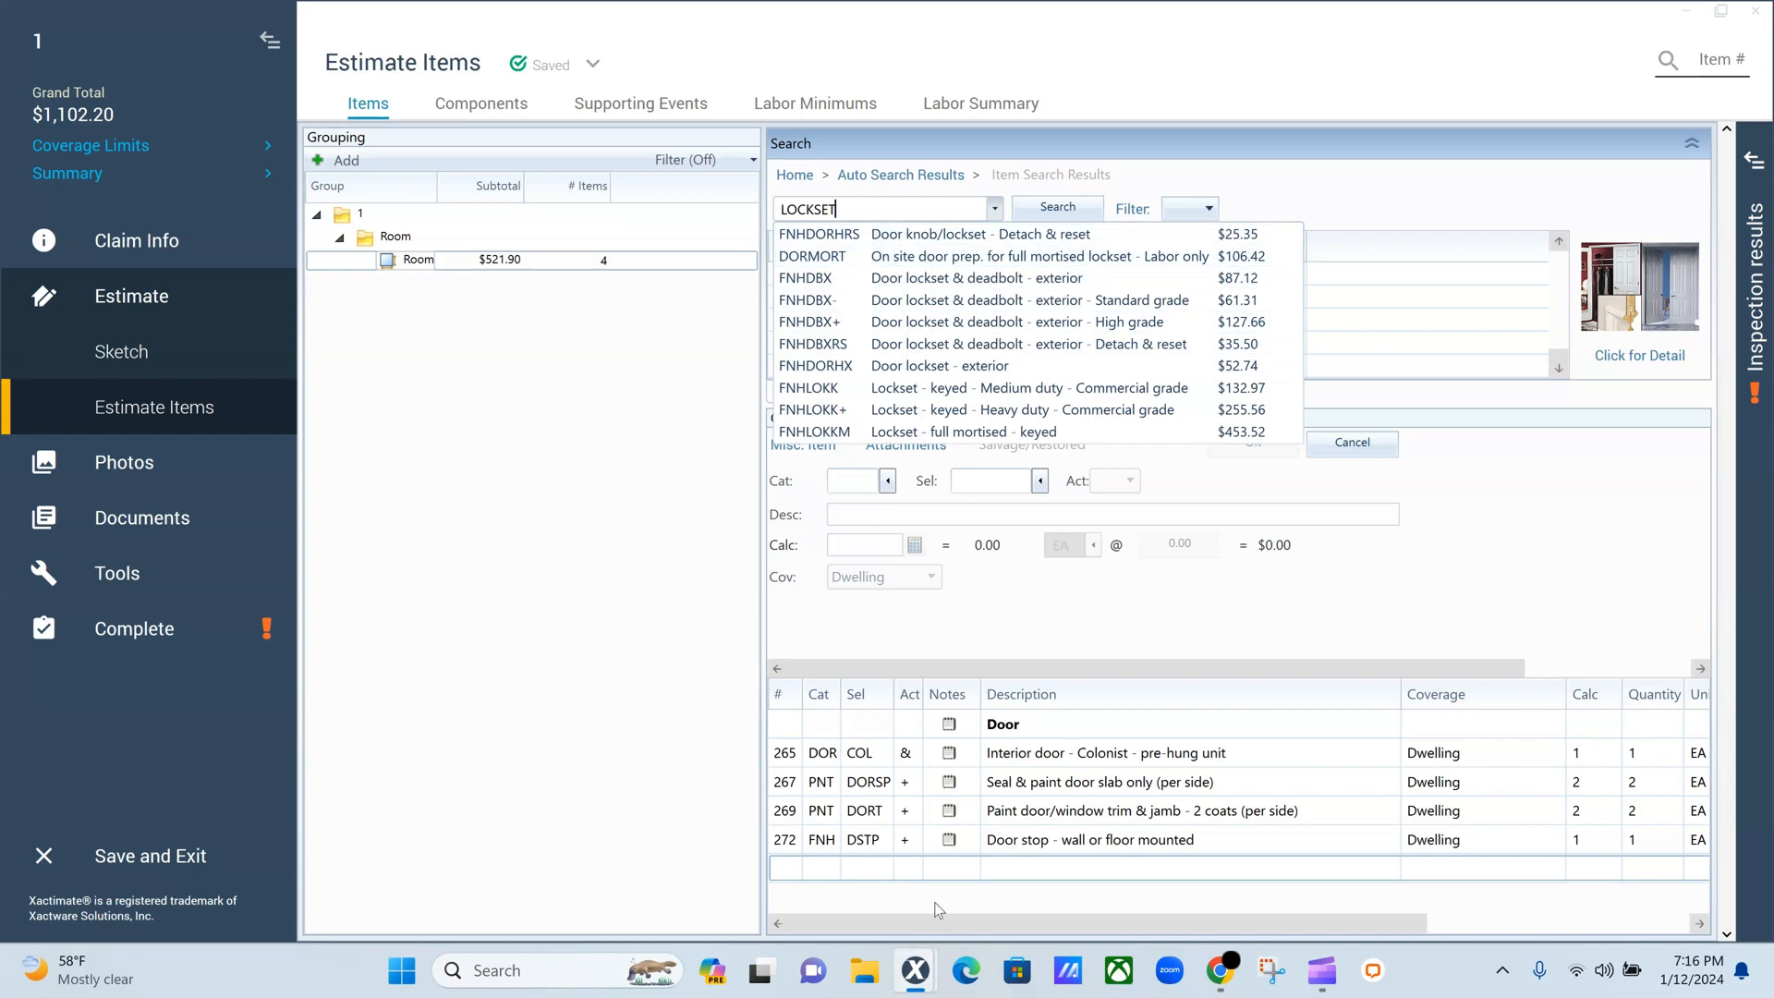
# Step: Put the "Door knob - interior" line (FNH DORH, quantity 1) back into the room's estimate items and open it
pyautogui.click(876, 885)
pyautogui.click(801, 866)
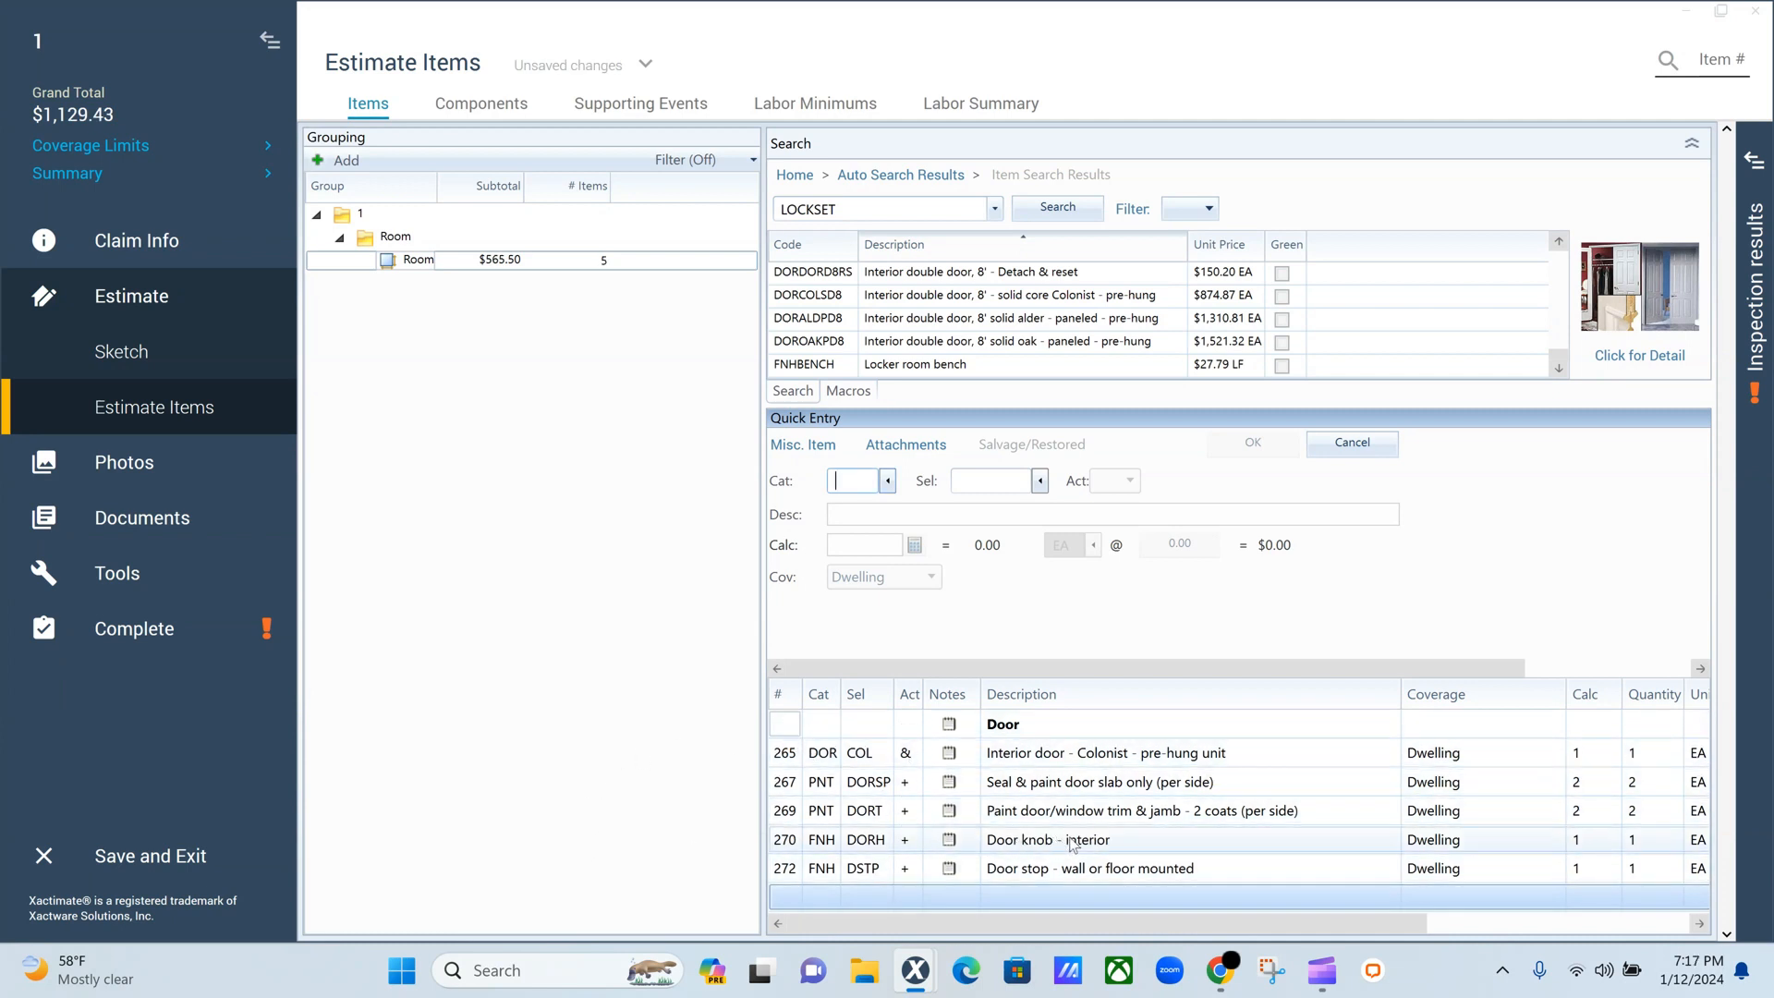
pyautogui.click(1129, 845)
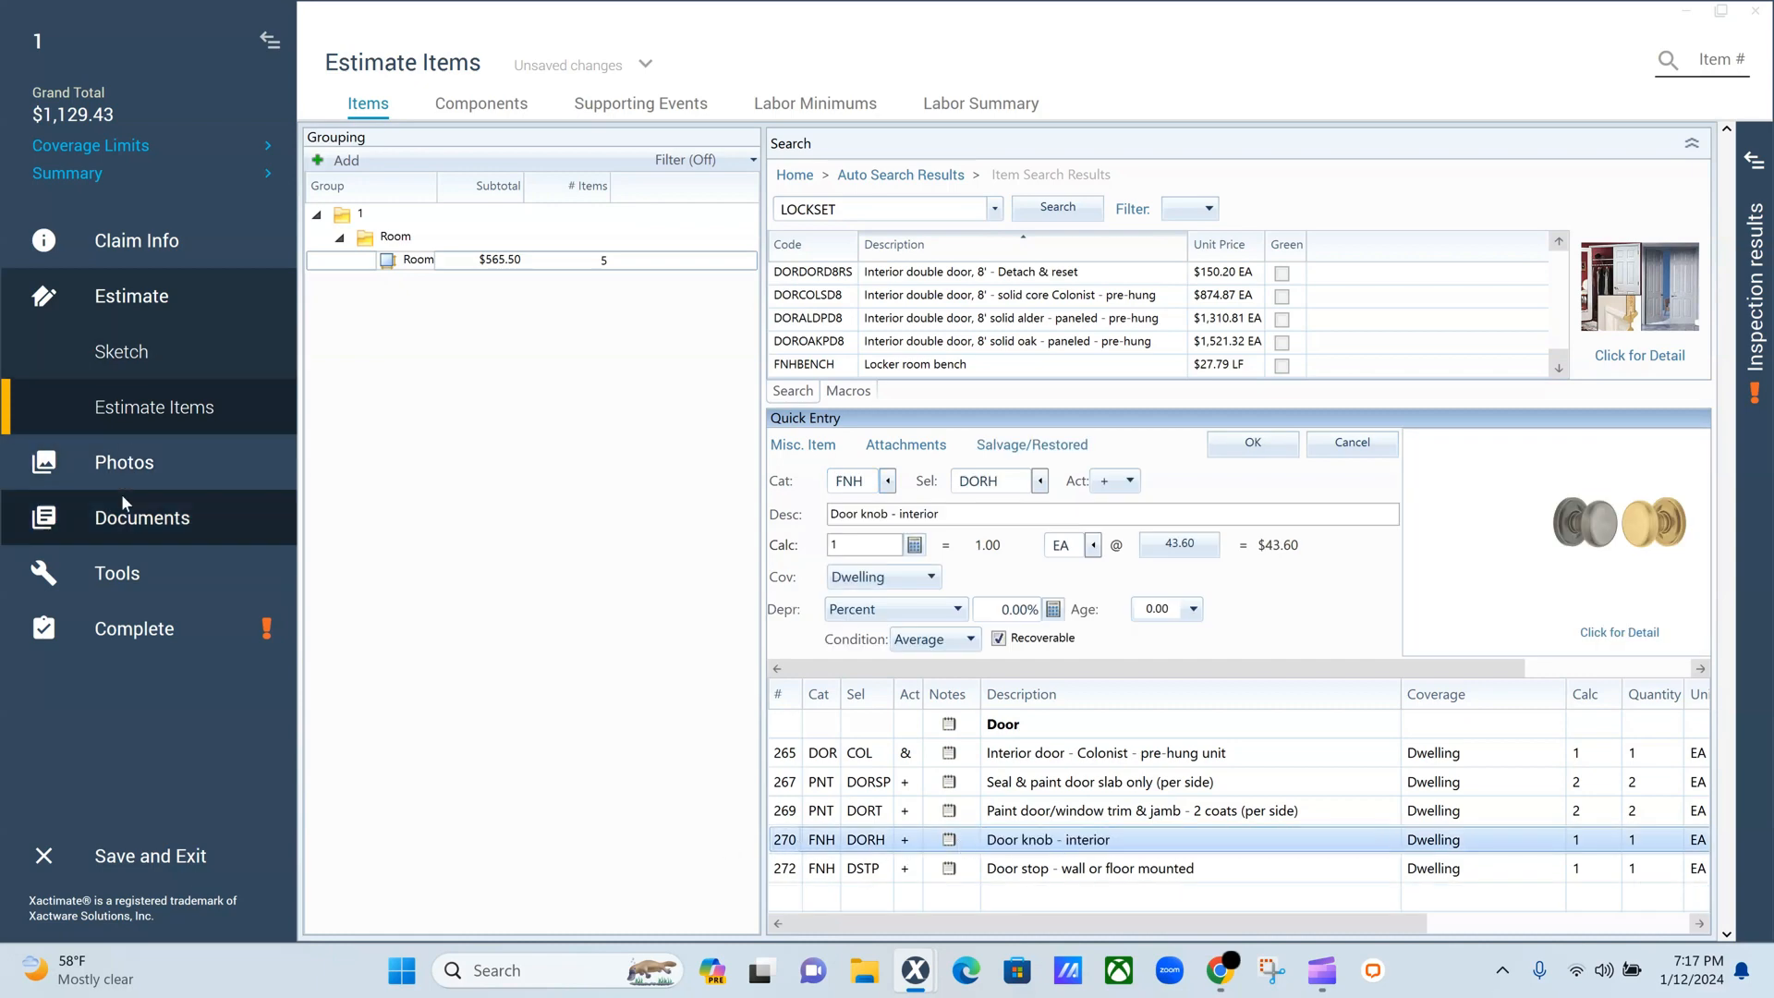
# Step: Run the estimate inspection with the door knob line included, review the results and close them
pyautogui.click(139, 633)
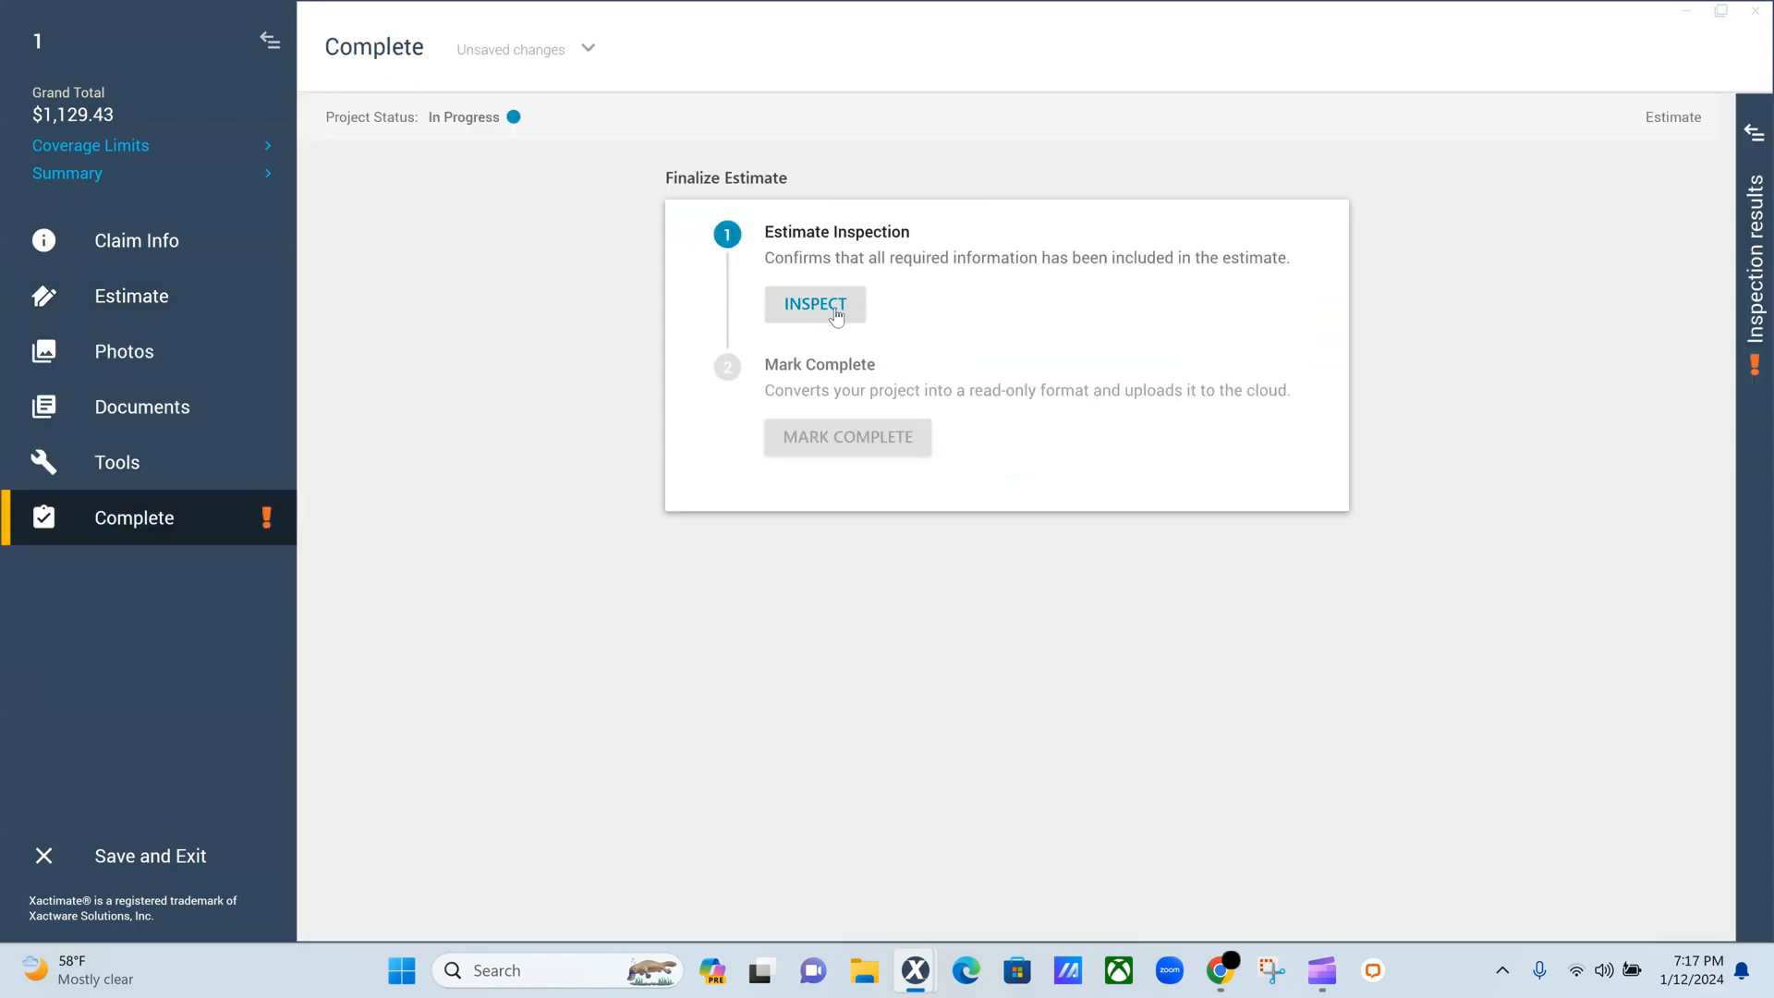
pyautogui.click(834, 311)
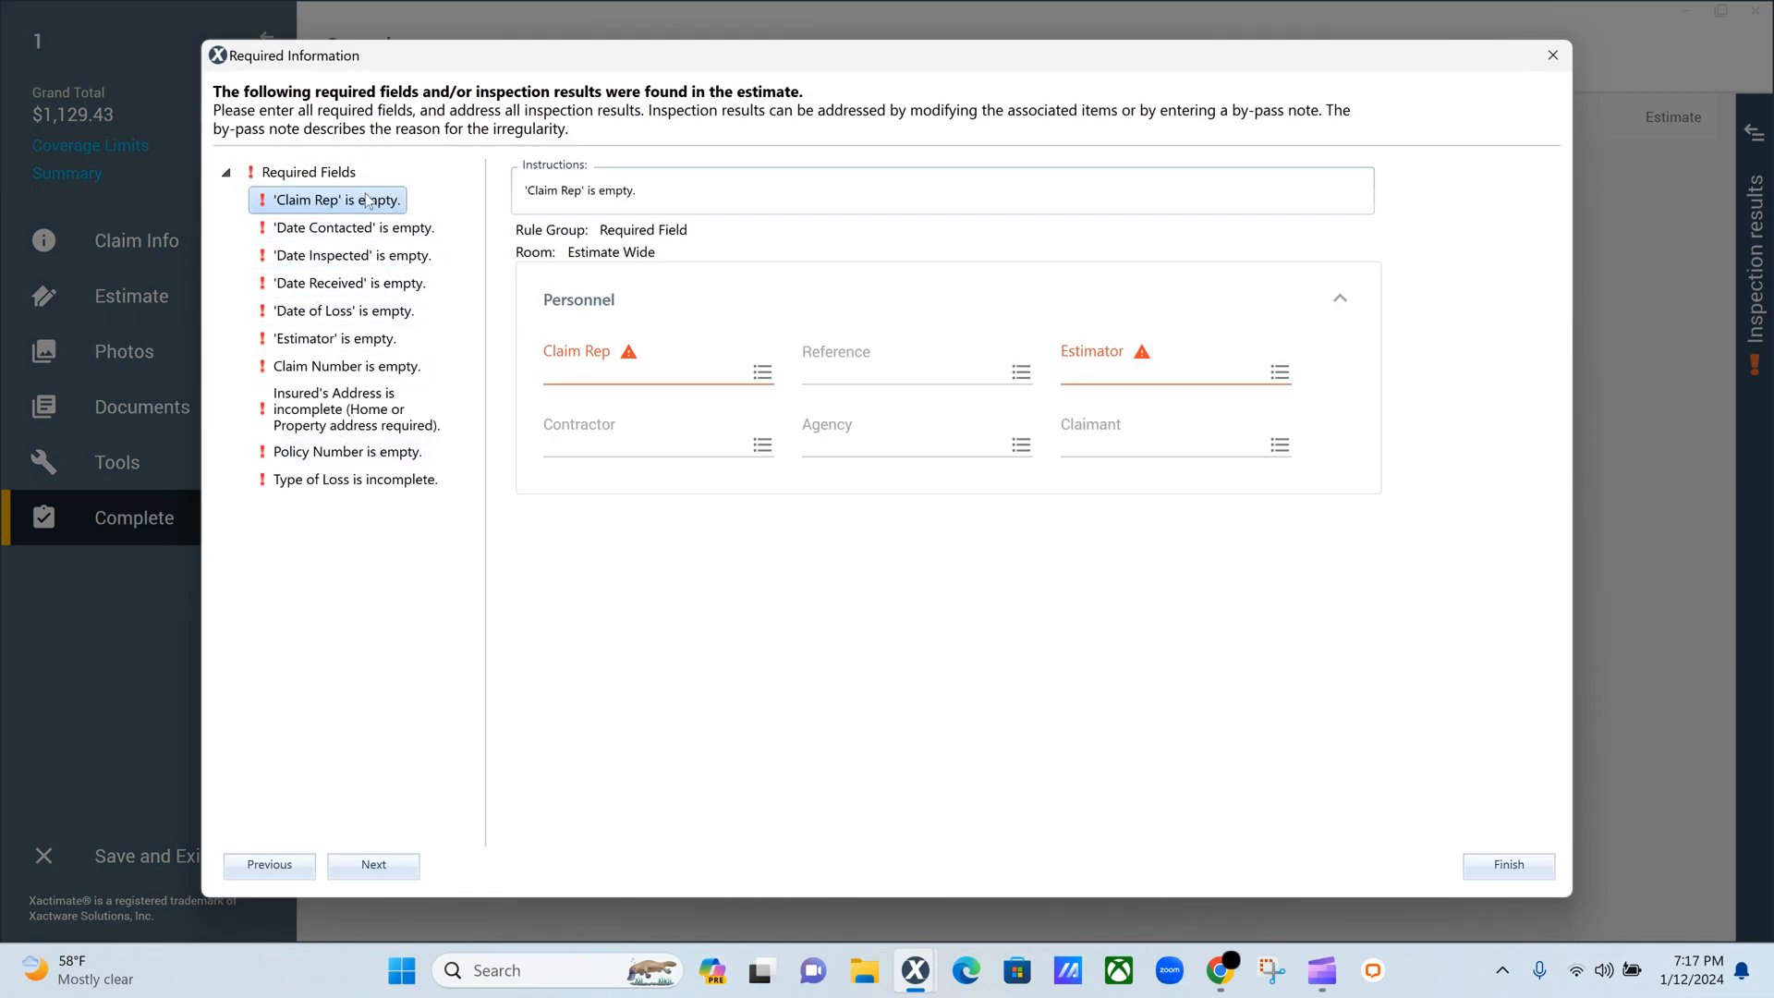
pyautogui.click(1554, 56)
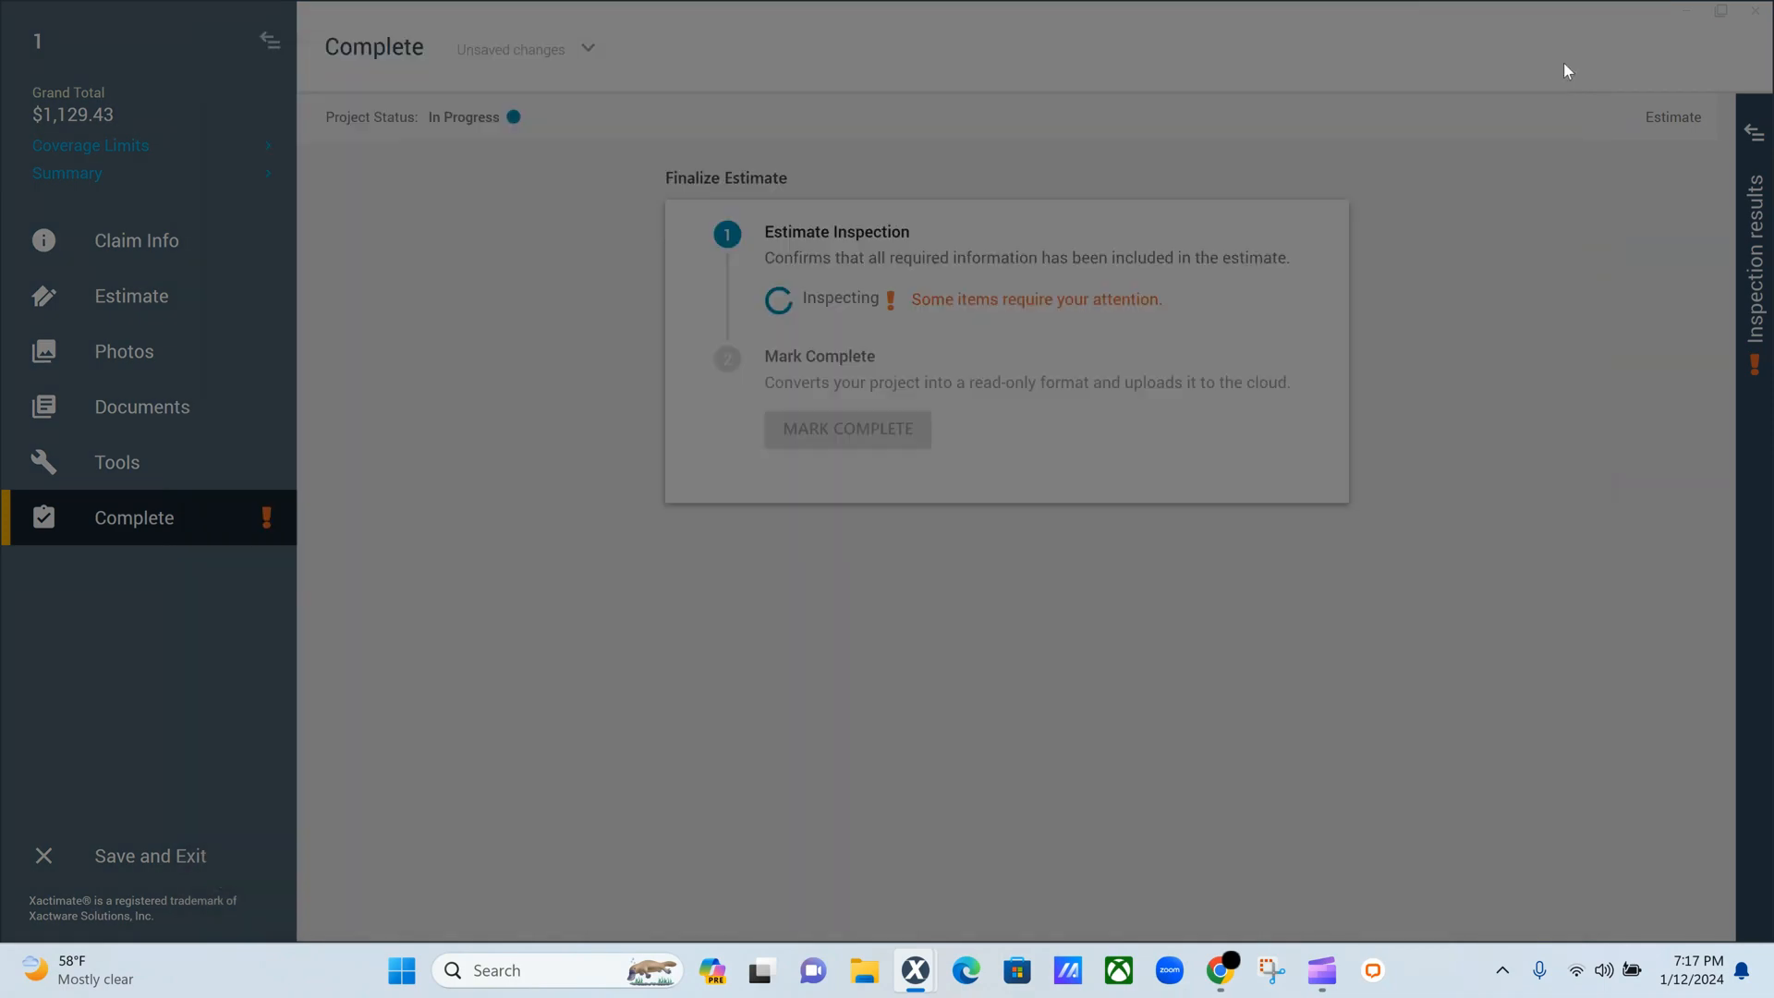
# Step: Return to the estimate items and open the wall or floor mounted door stop line
pyautogui.click(114, 298)
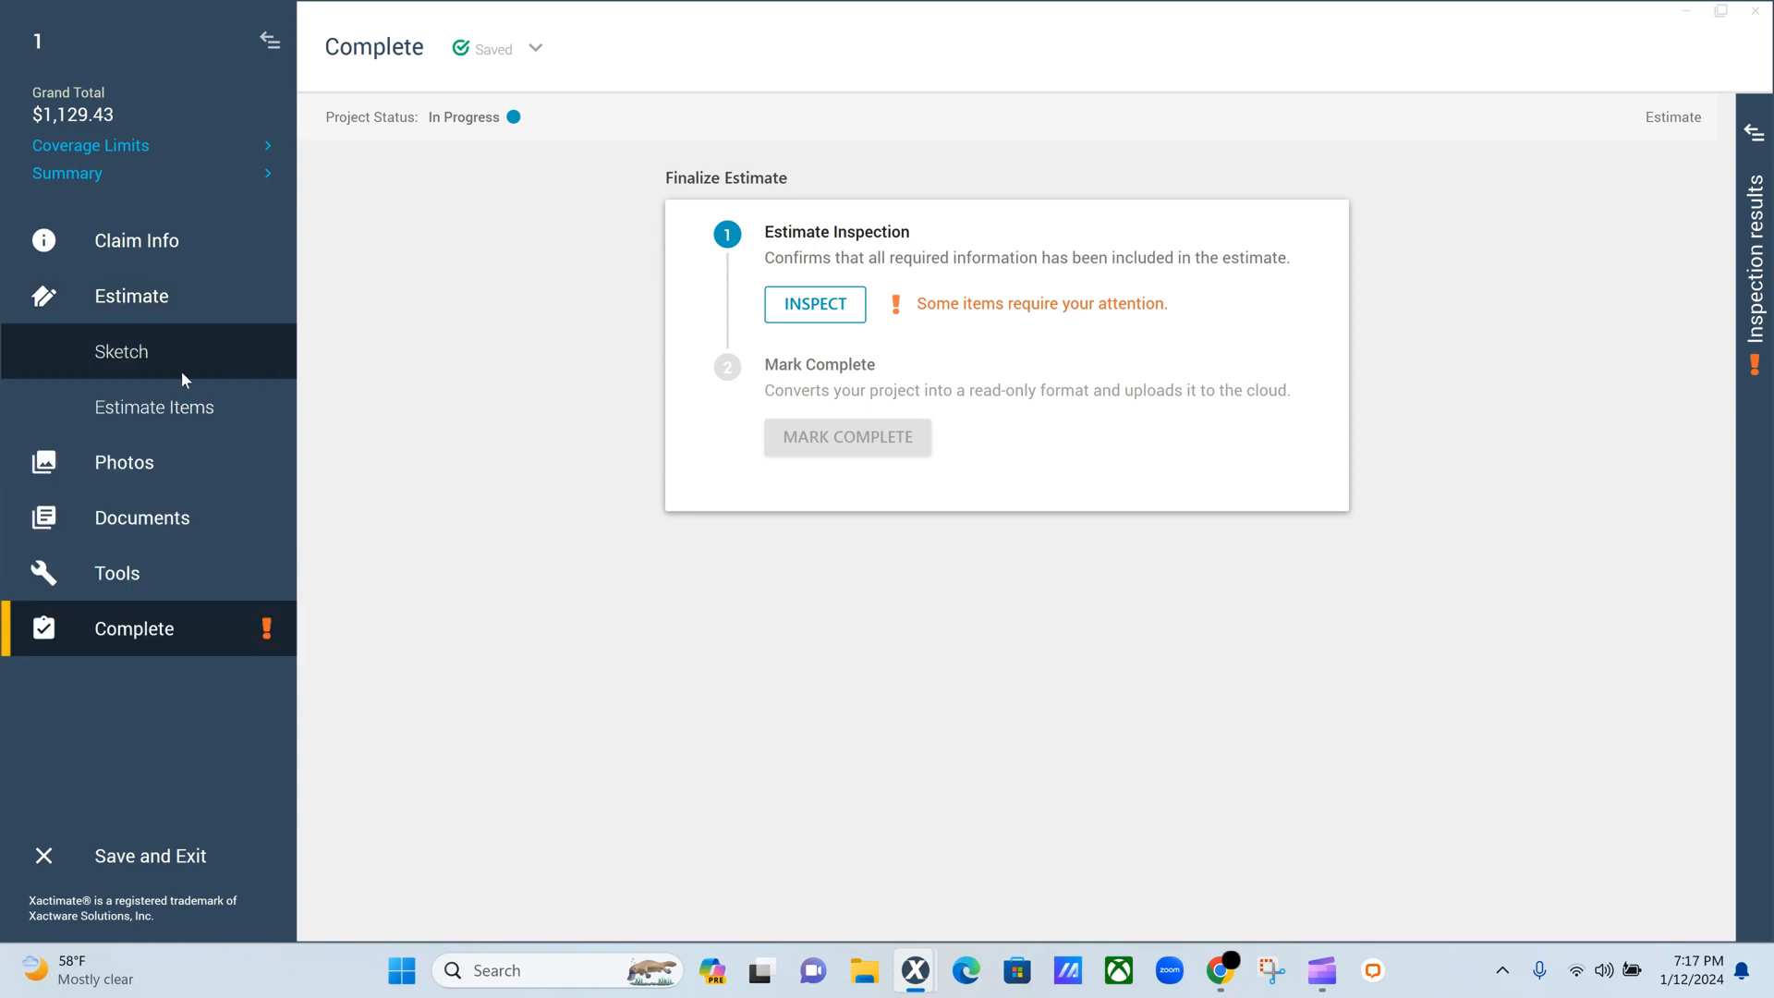
pyautogui.click(163, 423)
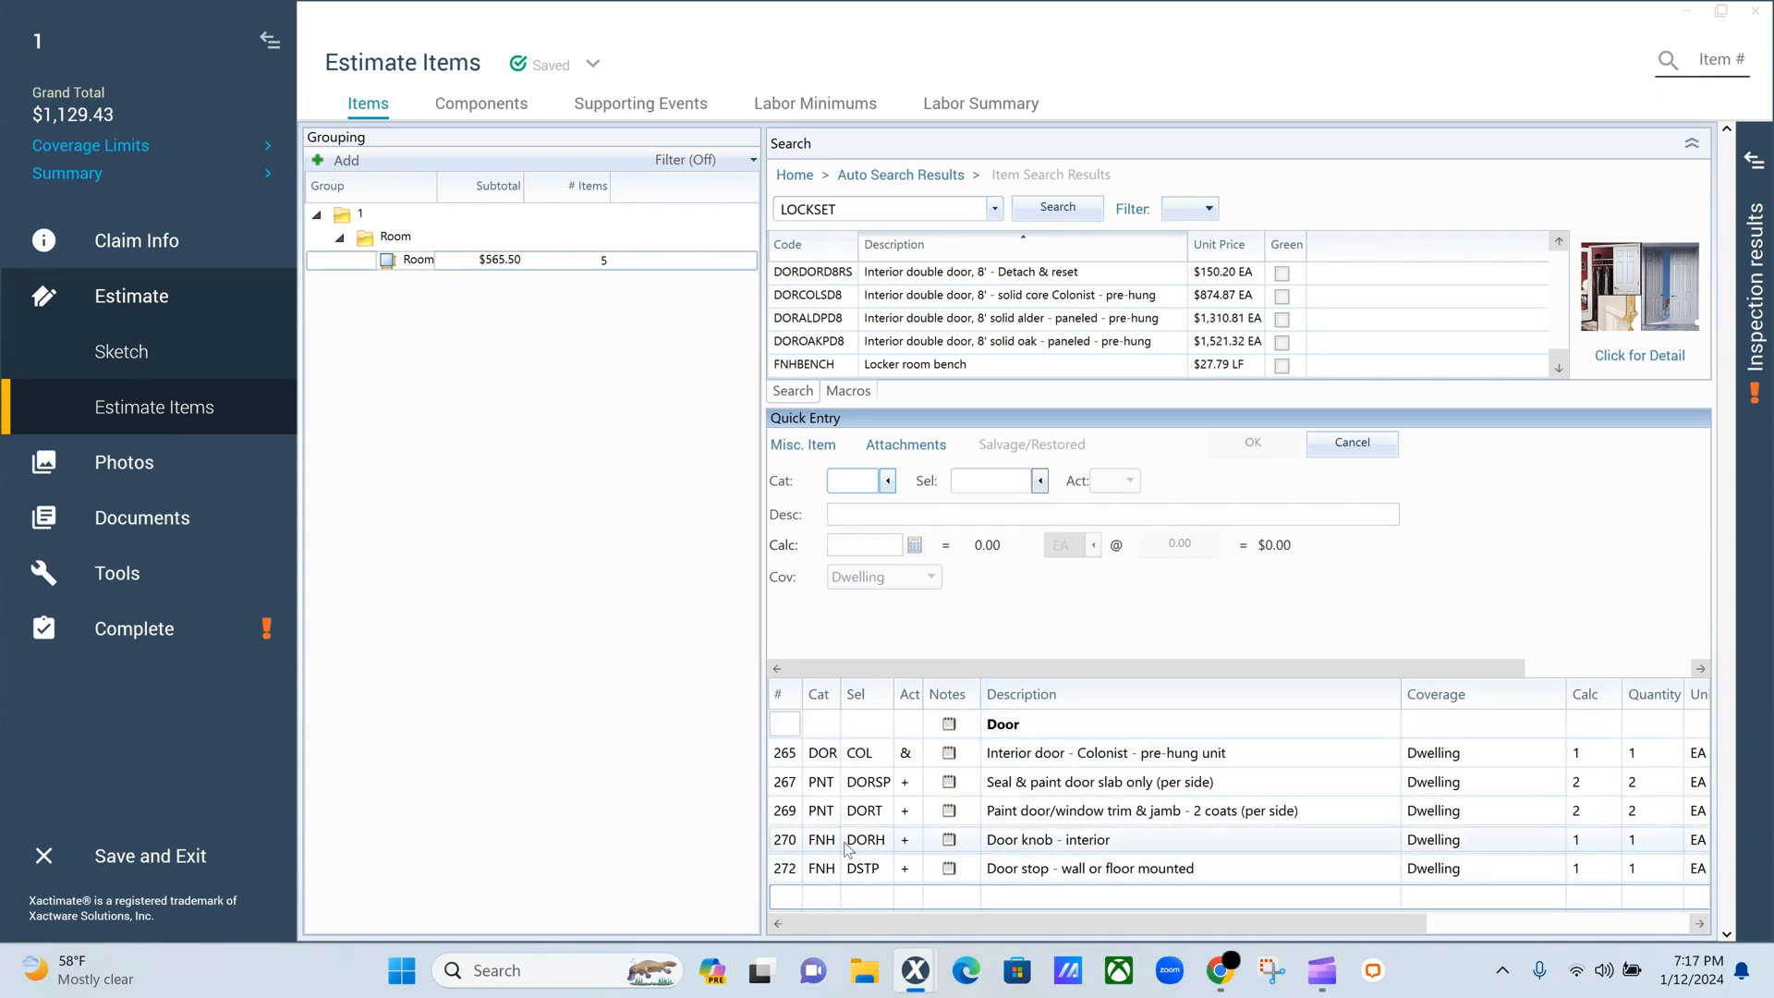
pyautogui.click(780, 876)
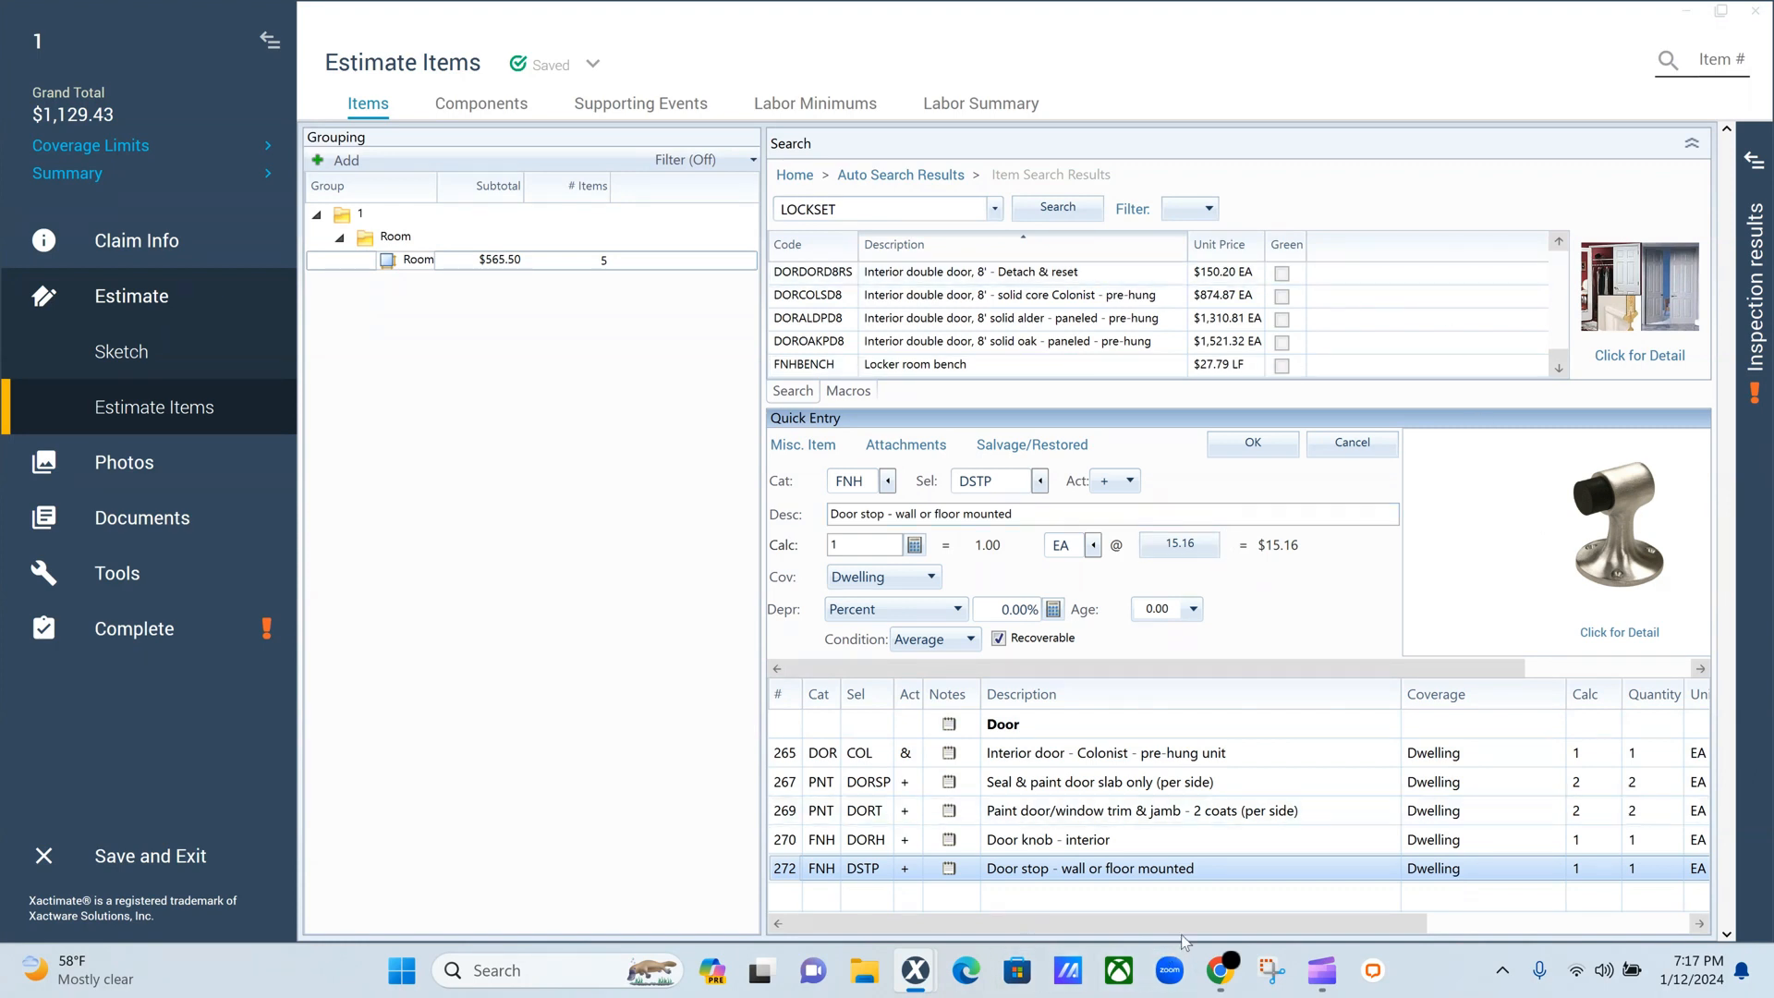
pyautogui.moveTo(1185, 923); pyautogui.dragTo(874, 924)
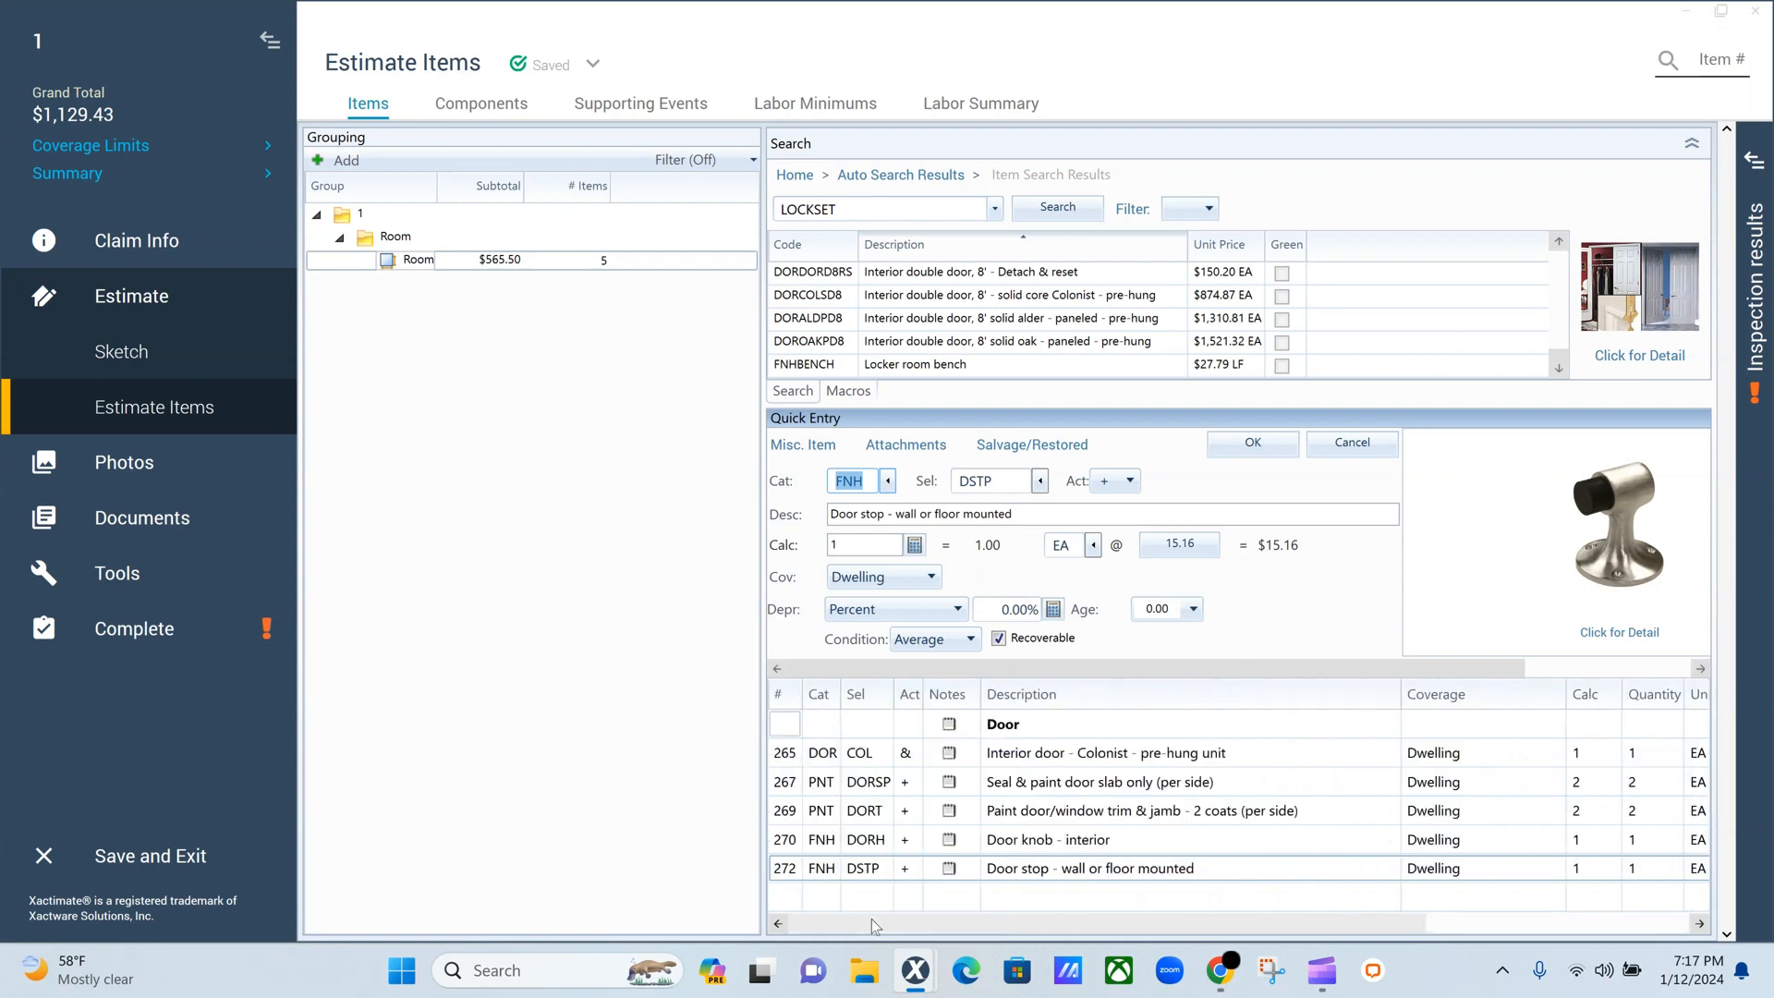
# Step: Search the price list for "DOOR" and open the list of matching items
pyautogui.click(854, 208)
pyautogui.write('DOOR')
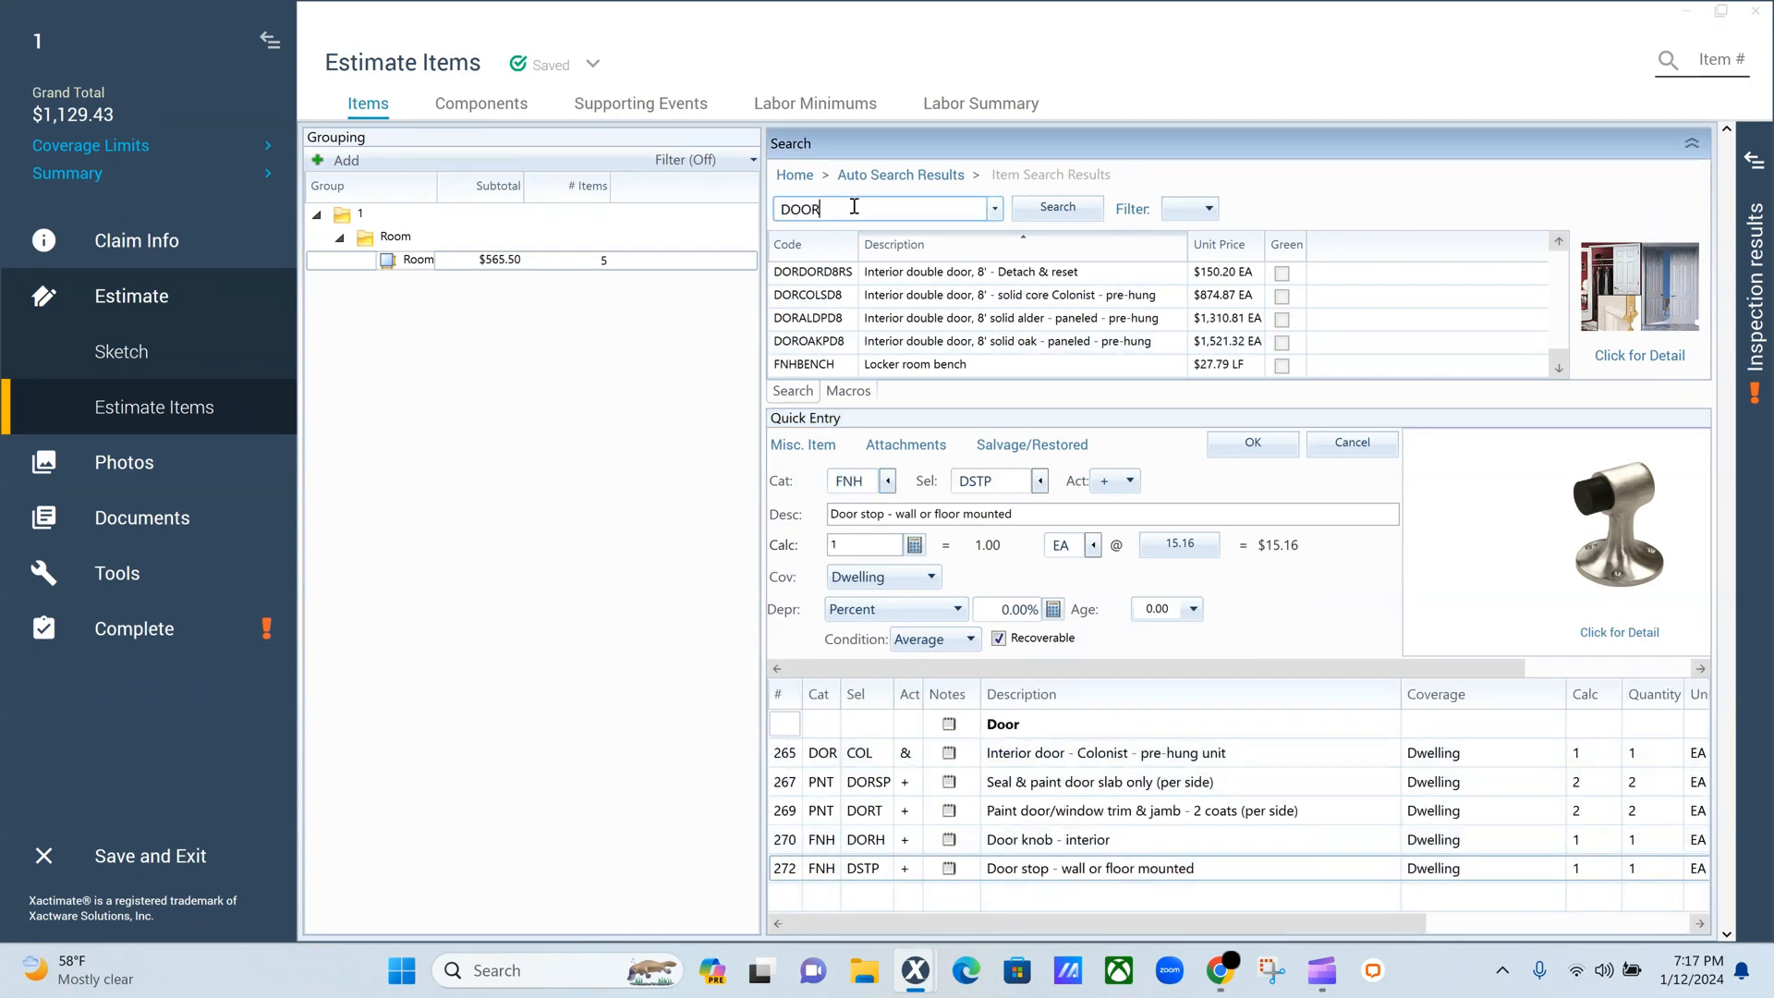
pyautogui.press('Return')
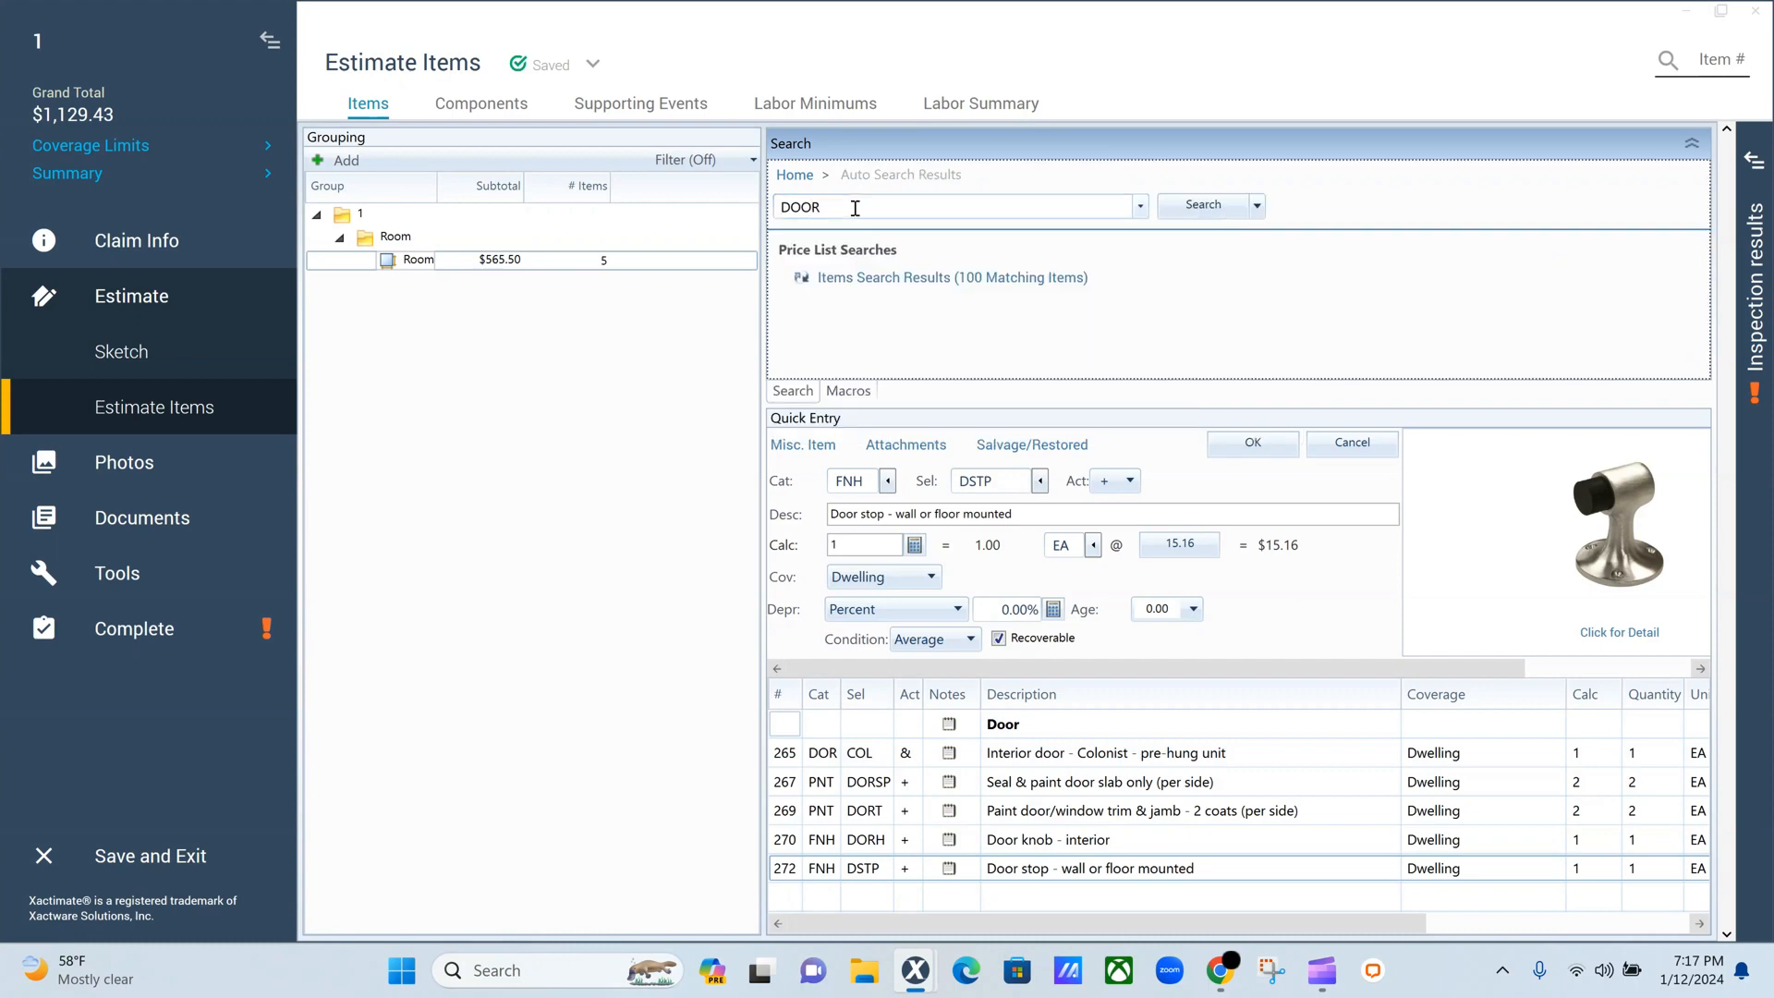
pyautogui.click(884, 282)
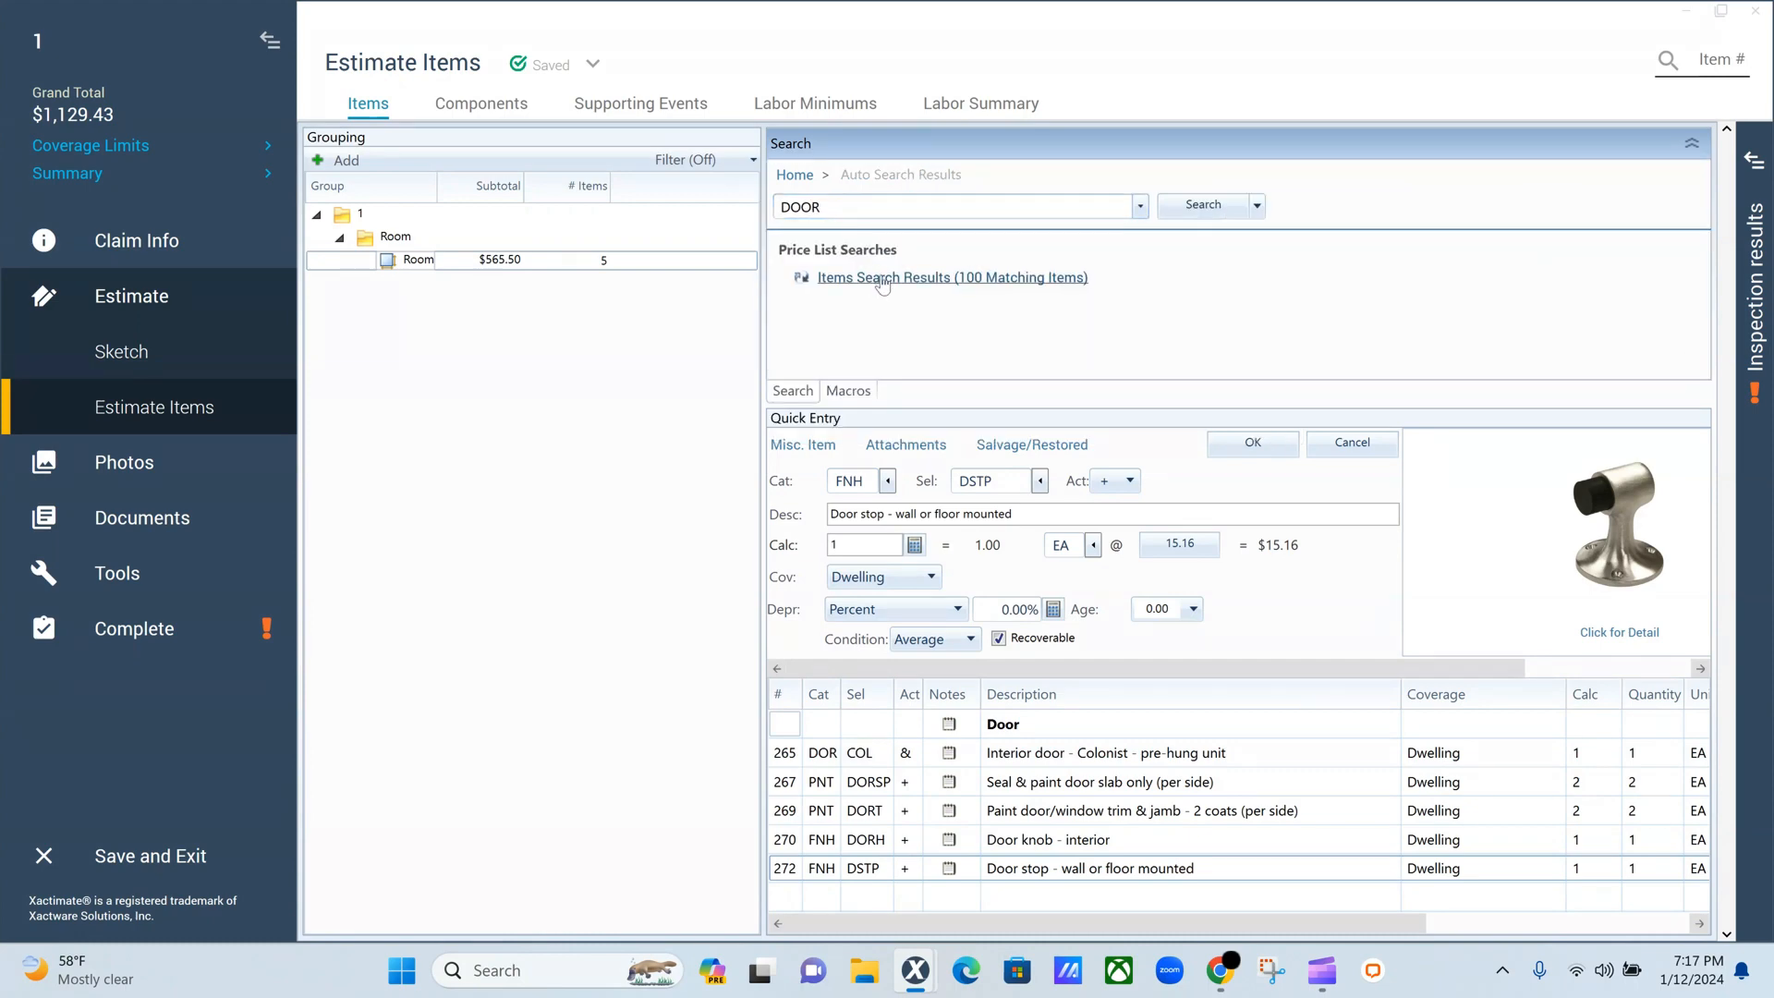
# Step: Refine the price list search to "DOOR INTERIOR" and open the matching items
pyautogui.click(848, 207)
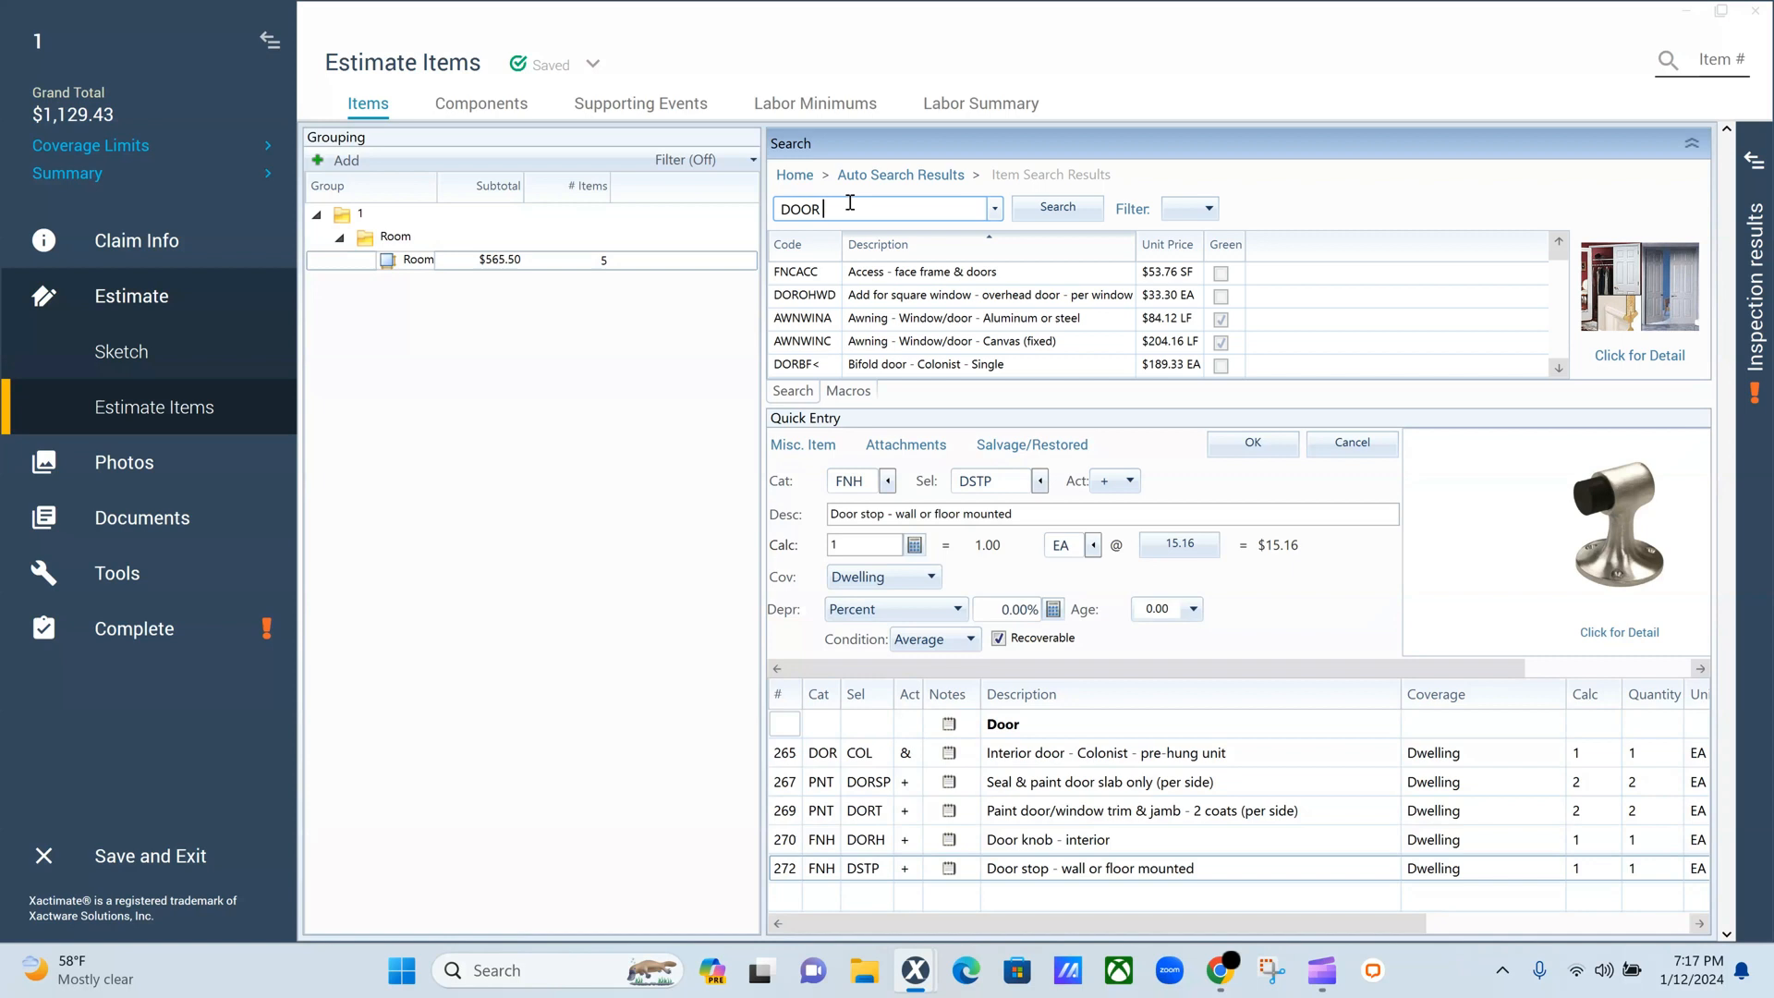
pyautogui.write('INTERIO')
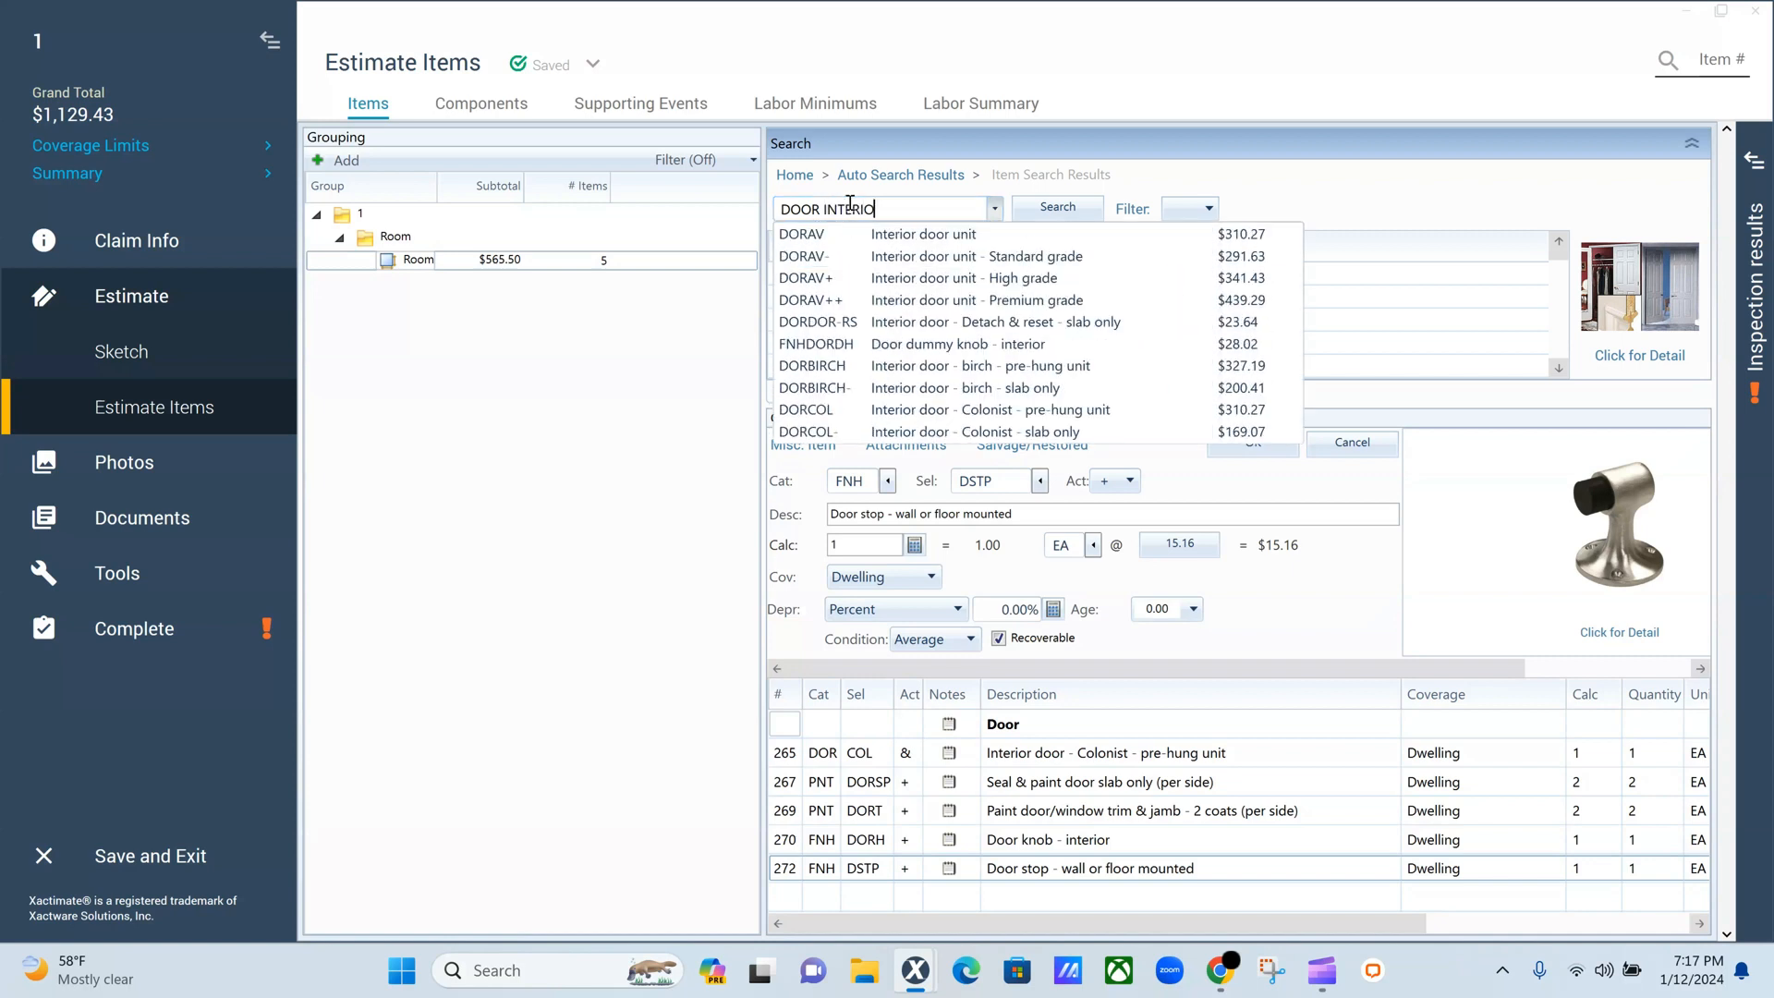
pyautogui.write('R')
pyautogui.press('Return')
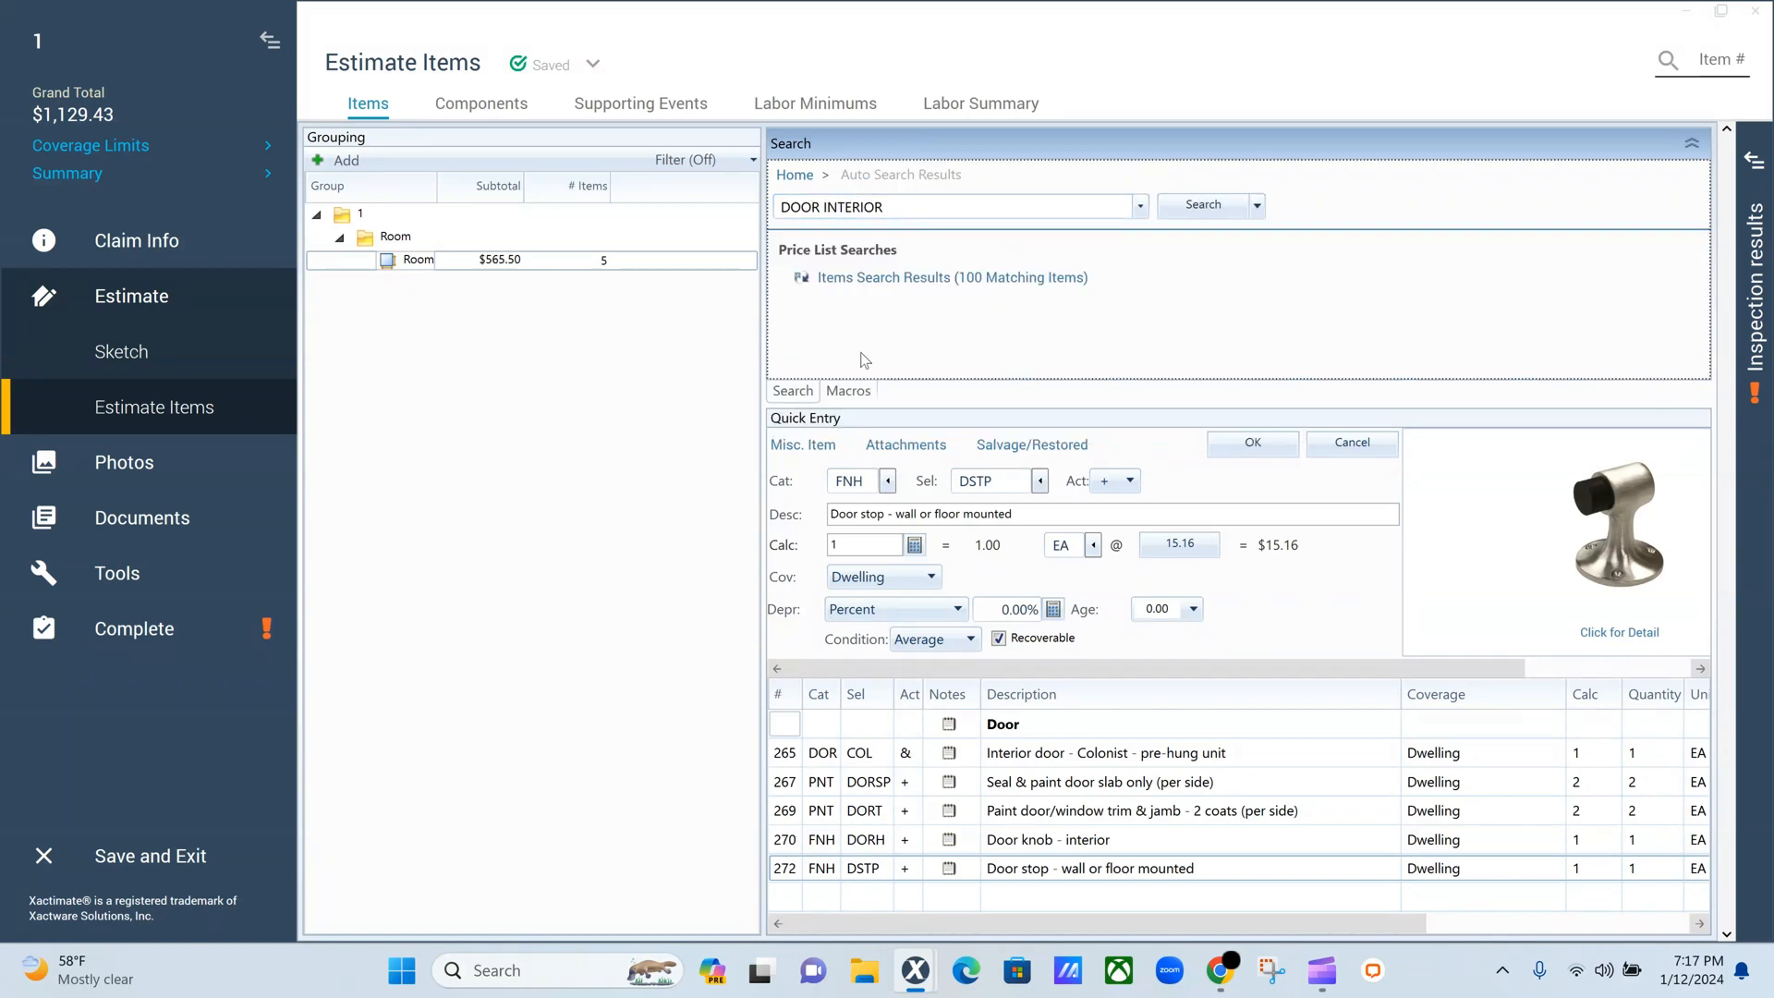
pyautogui.click(910, 277)
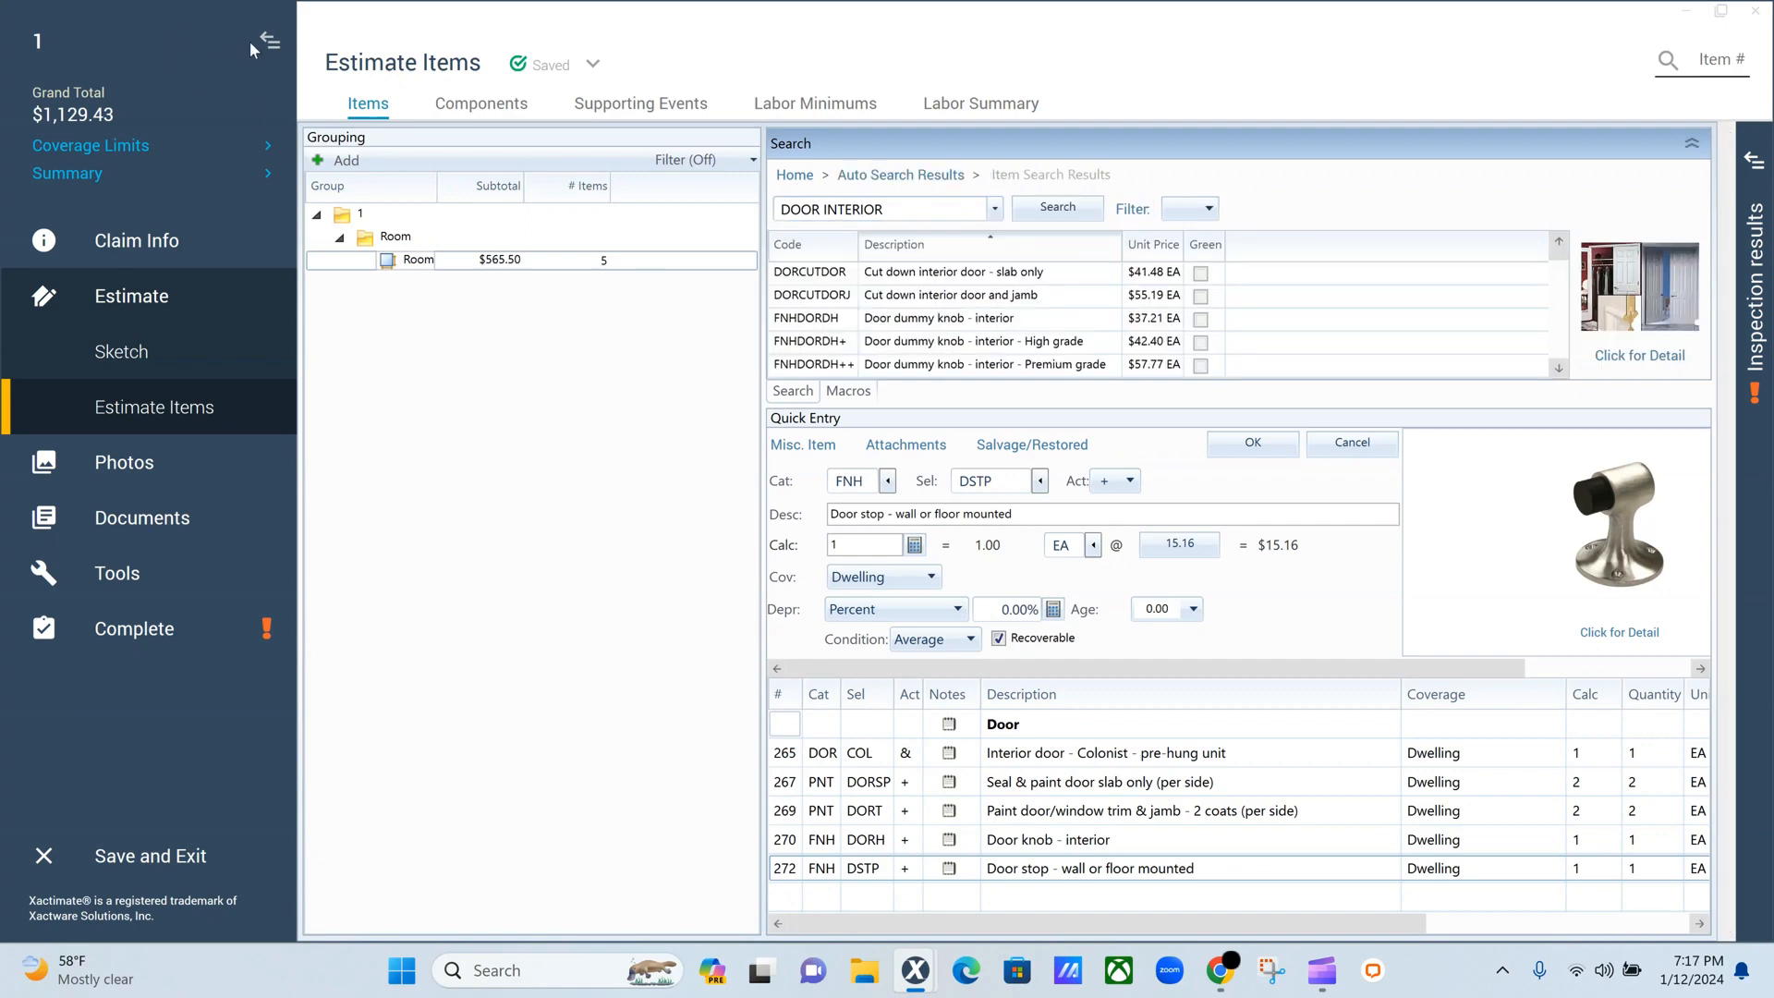
# Step: Collapse the navigation sidebar and examine the interior dummy knob, door jamb and door knob items in the search results
pyautogui.click(270, 39)
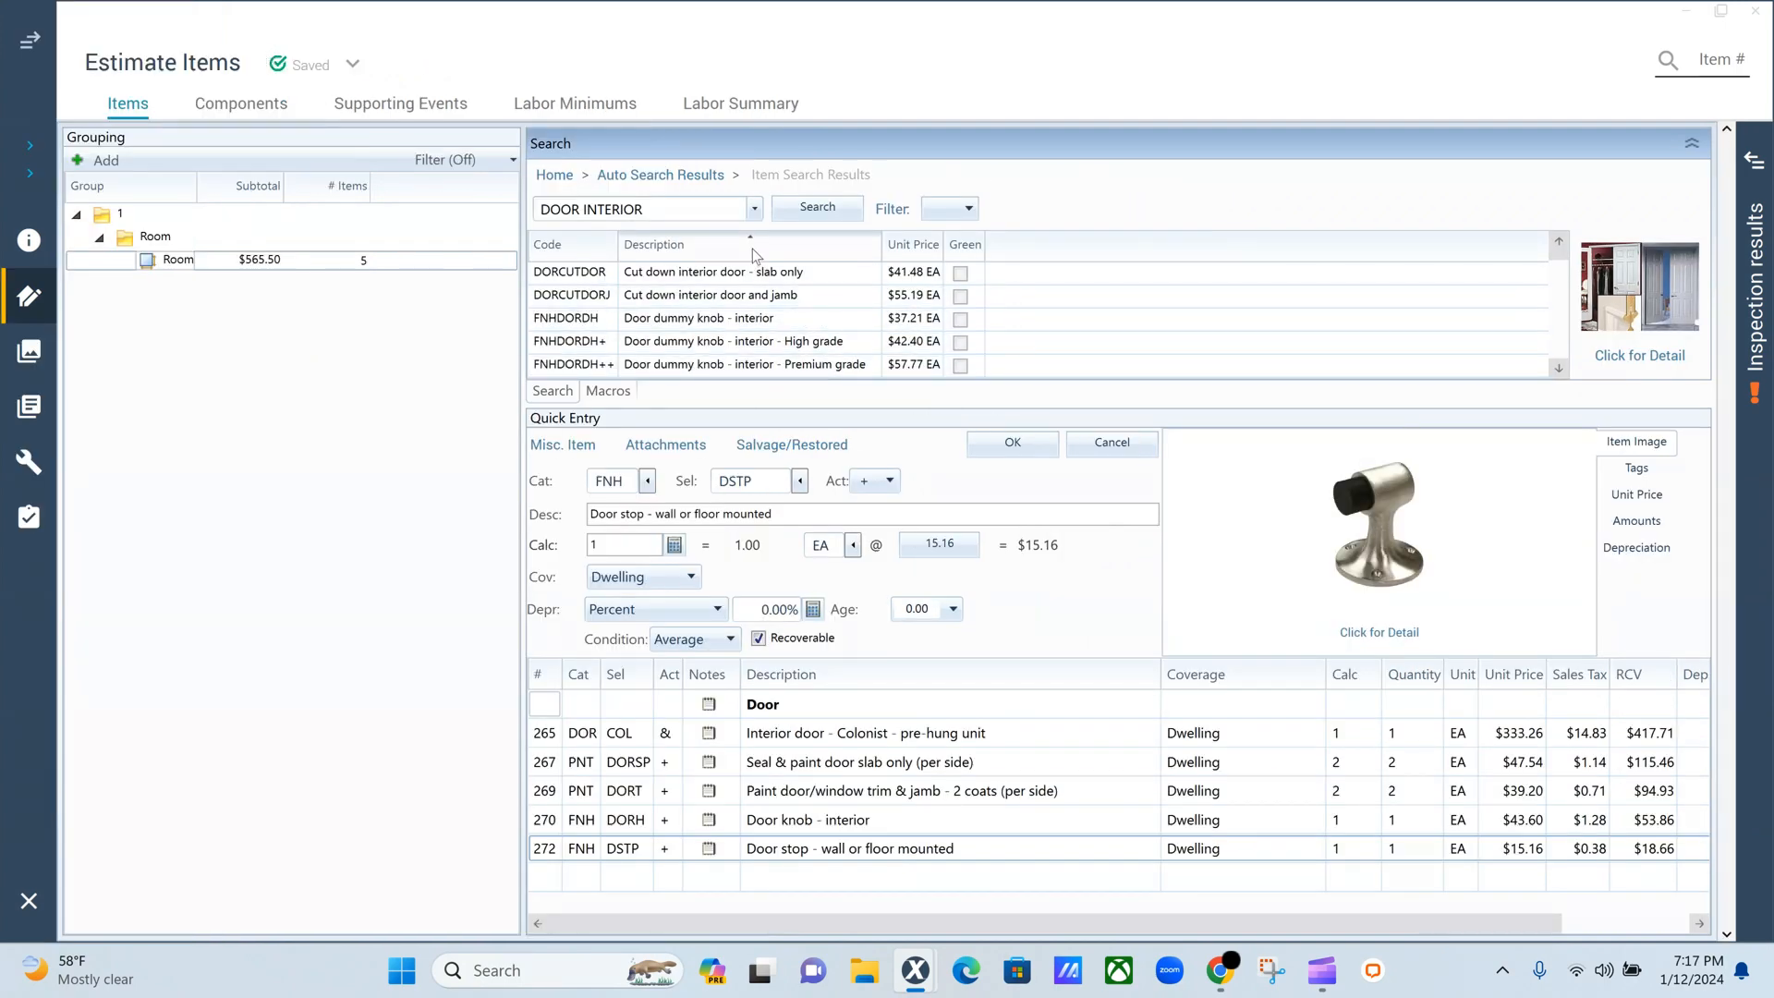
pyautogui.click(773, 318)
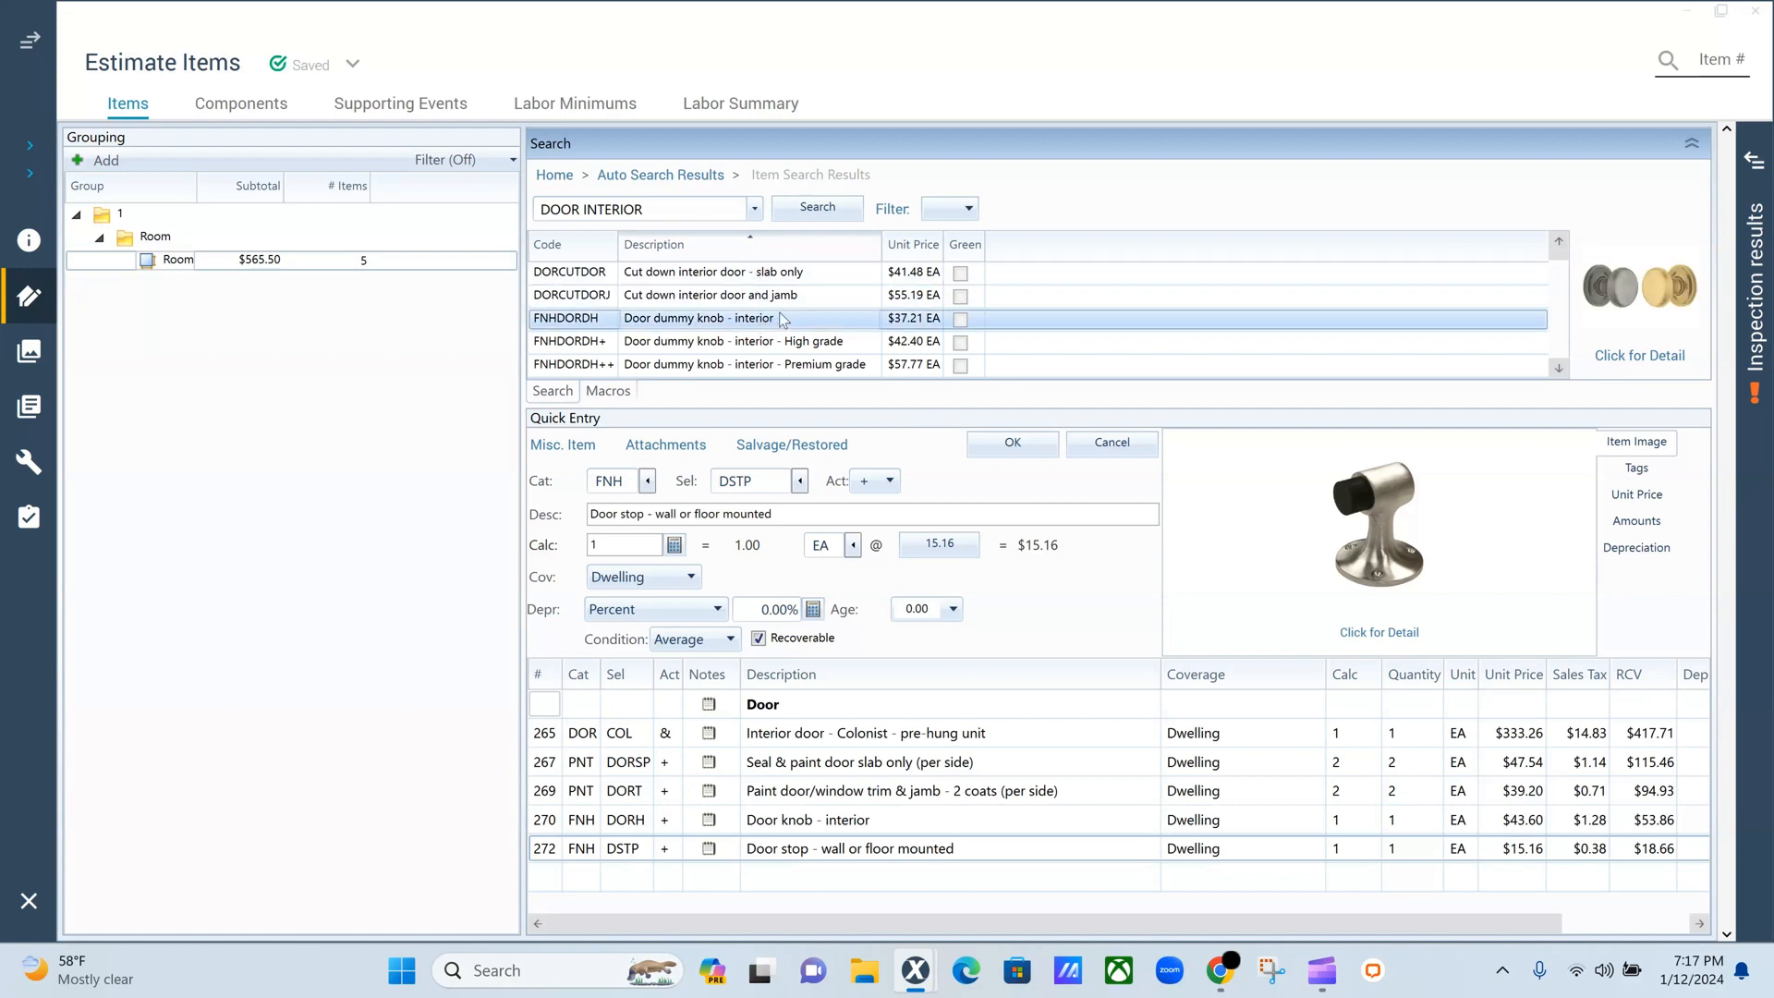
pyautogui.scroll(-1, 778, 322)
pyautogui.scroll(-3, 781, 318)
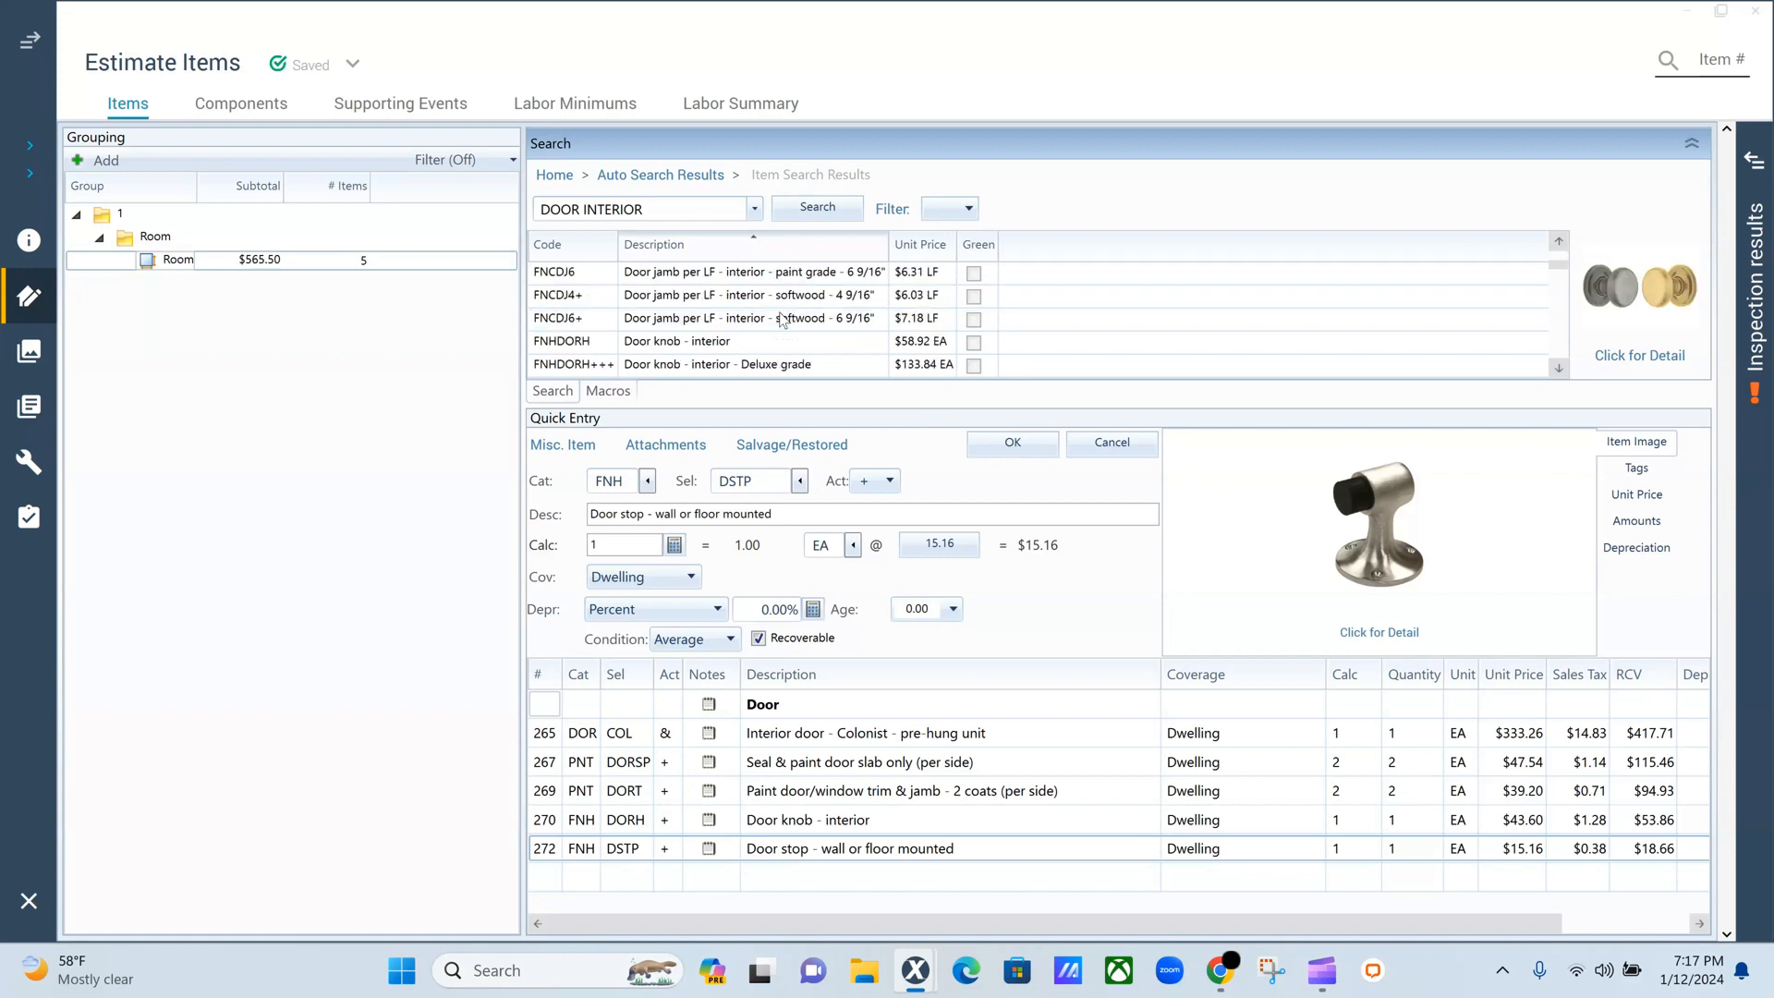
pyautogui.scroll(1, 781, 319)
pyautogui.scroll(-1, 782, 319)
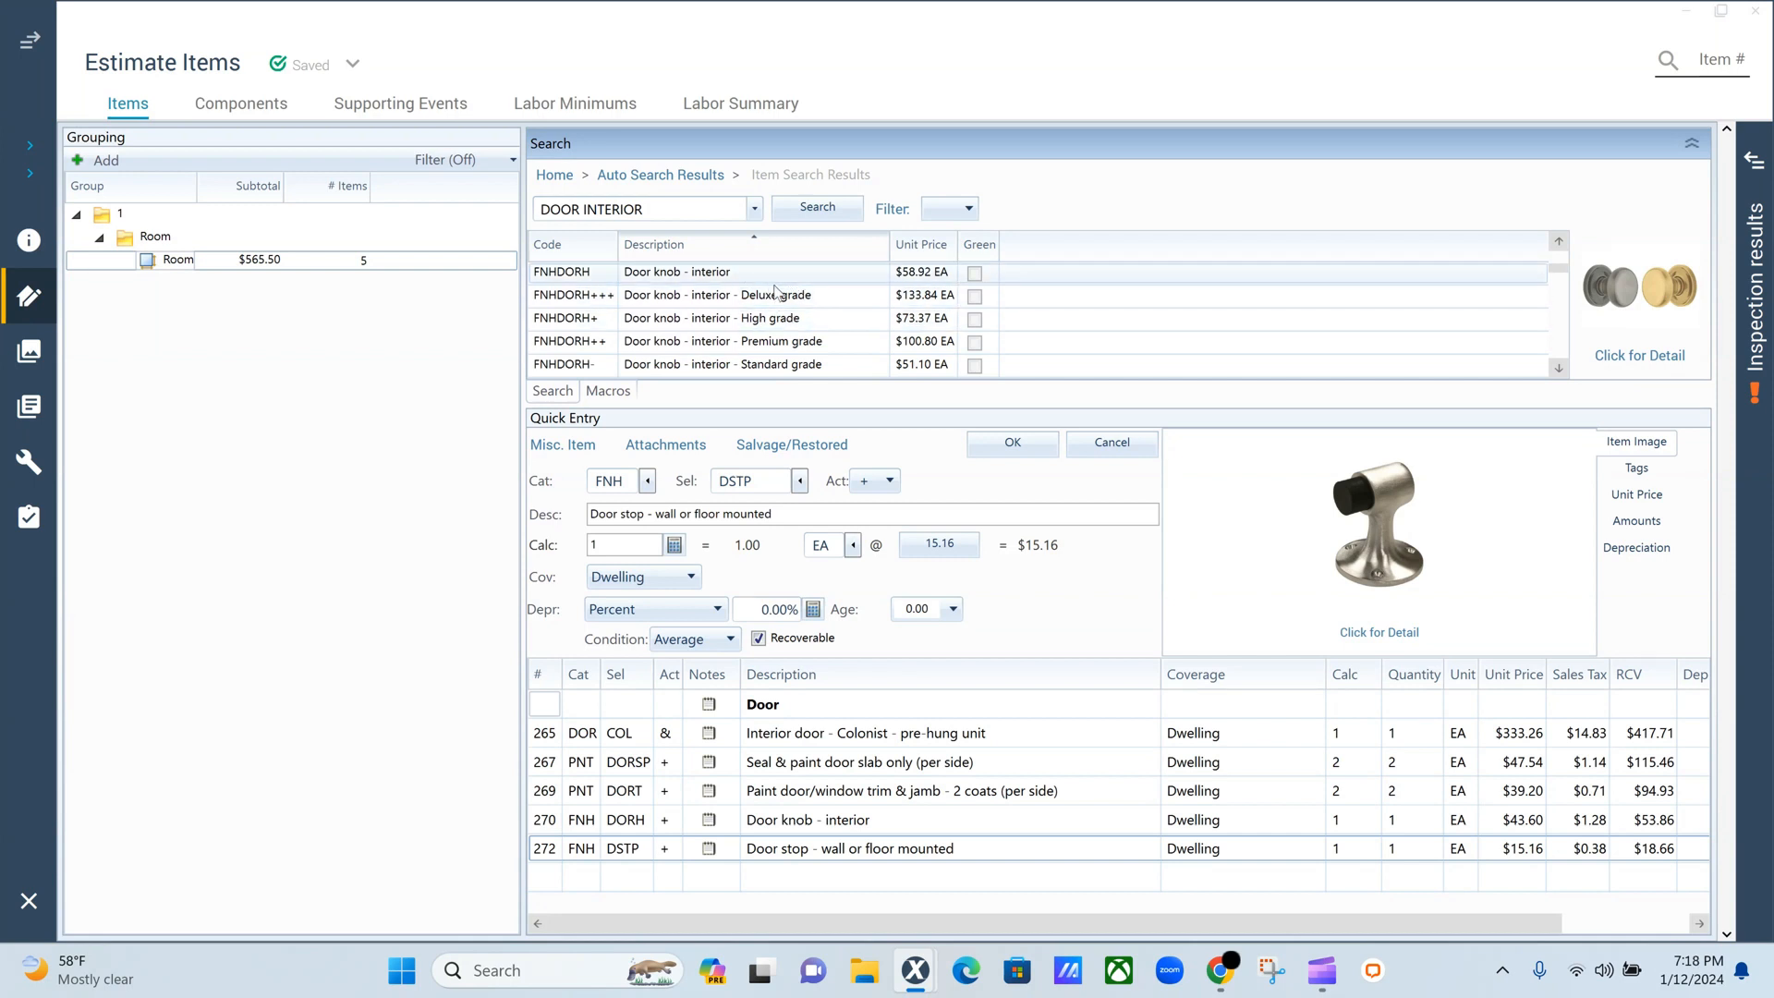
pyautogui.scroll(-1, 849, 274)
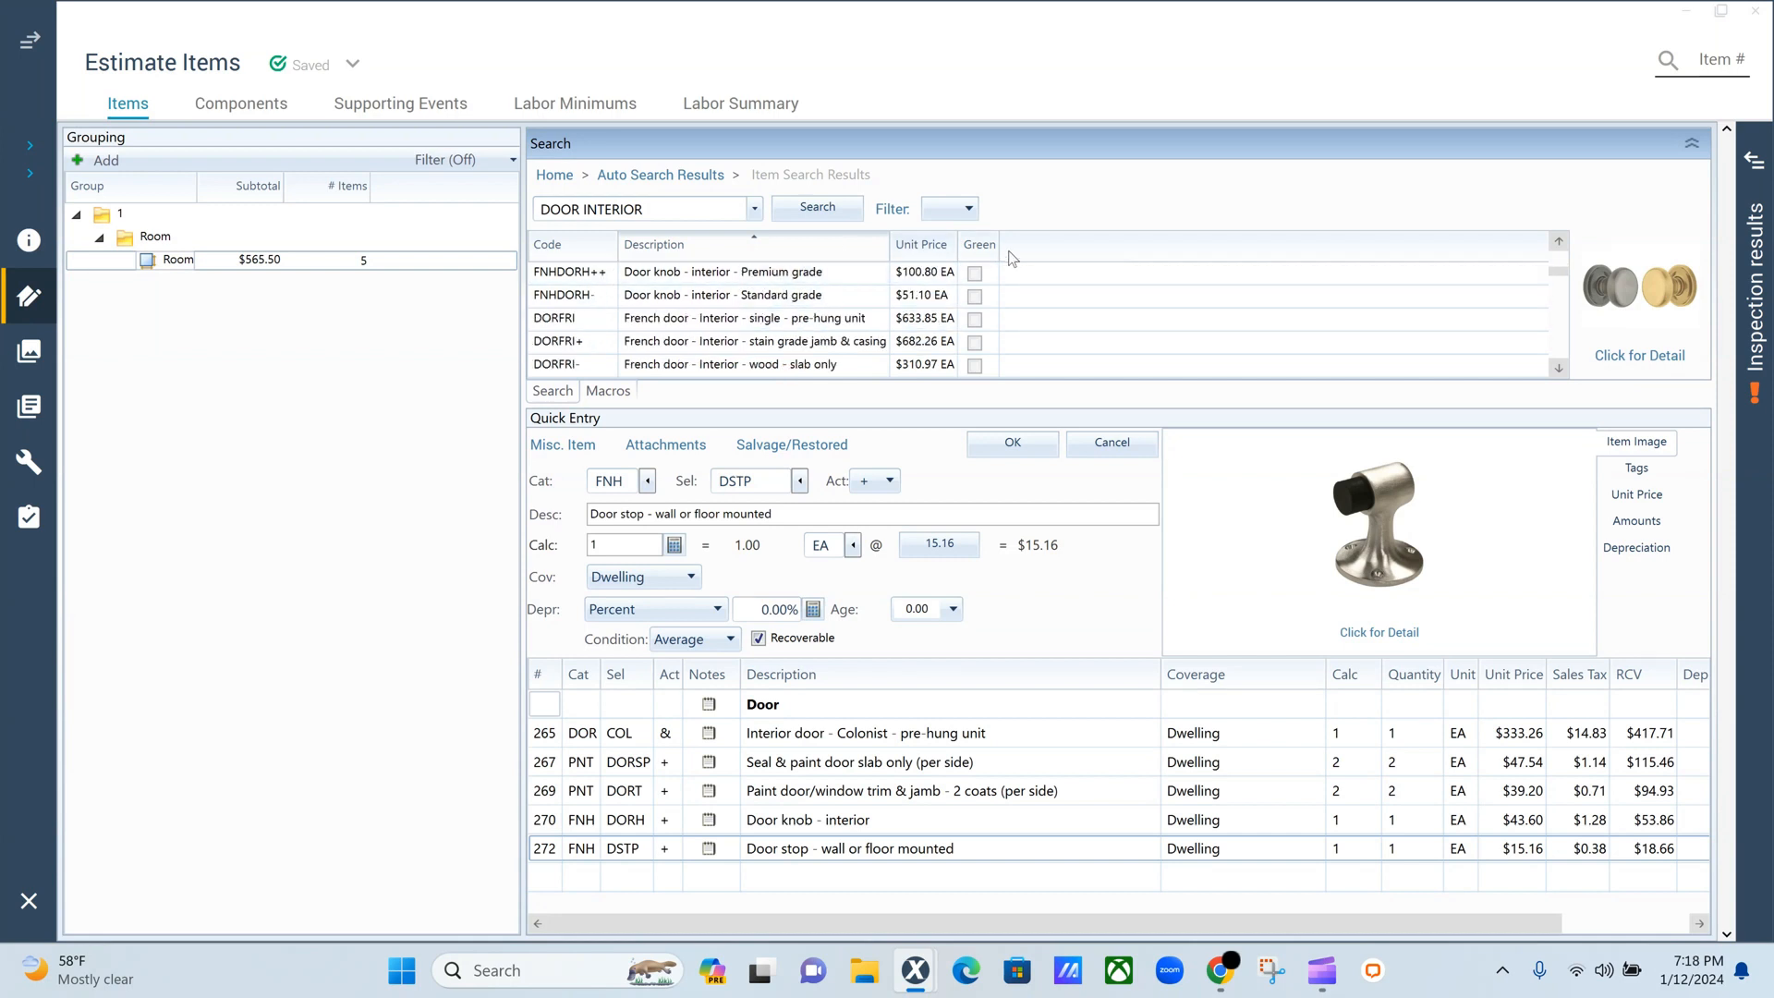
# Step: Review the item definition of the single pre-hung interior French door (DORFRI) and close it
pyautogui.click(582, 318)
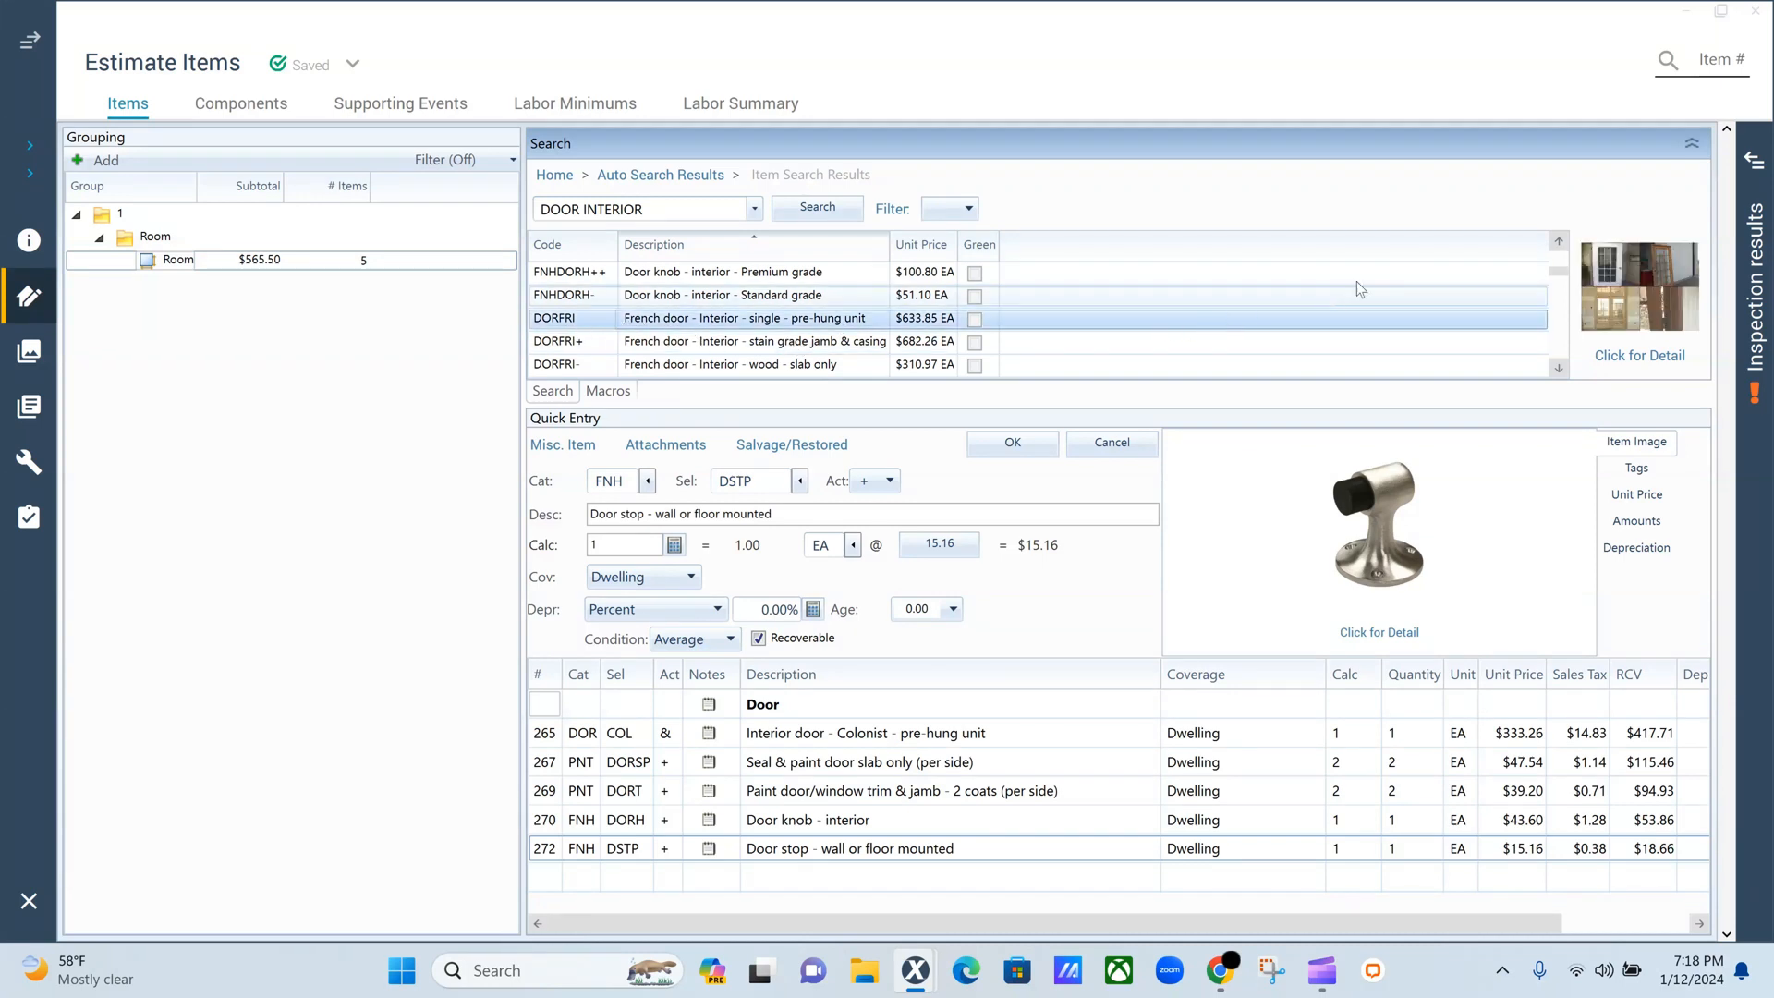
pyautogui.click(1669, 368)
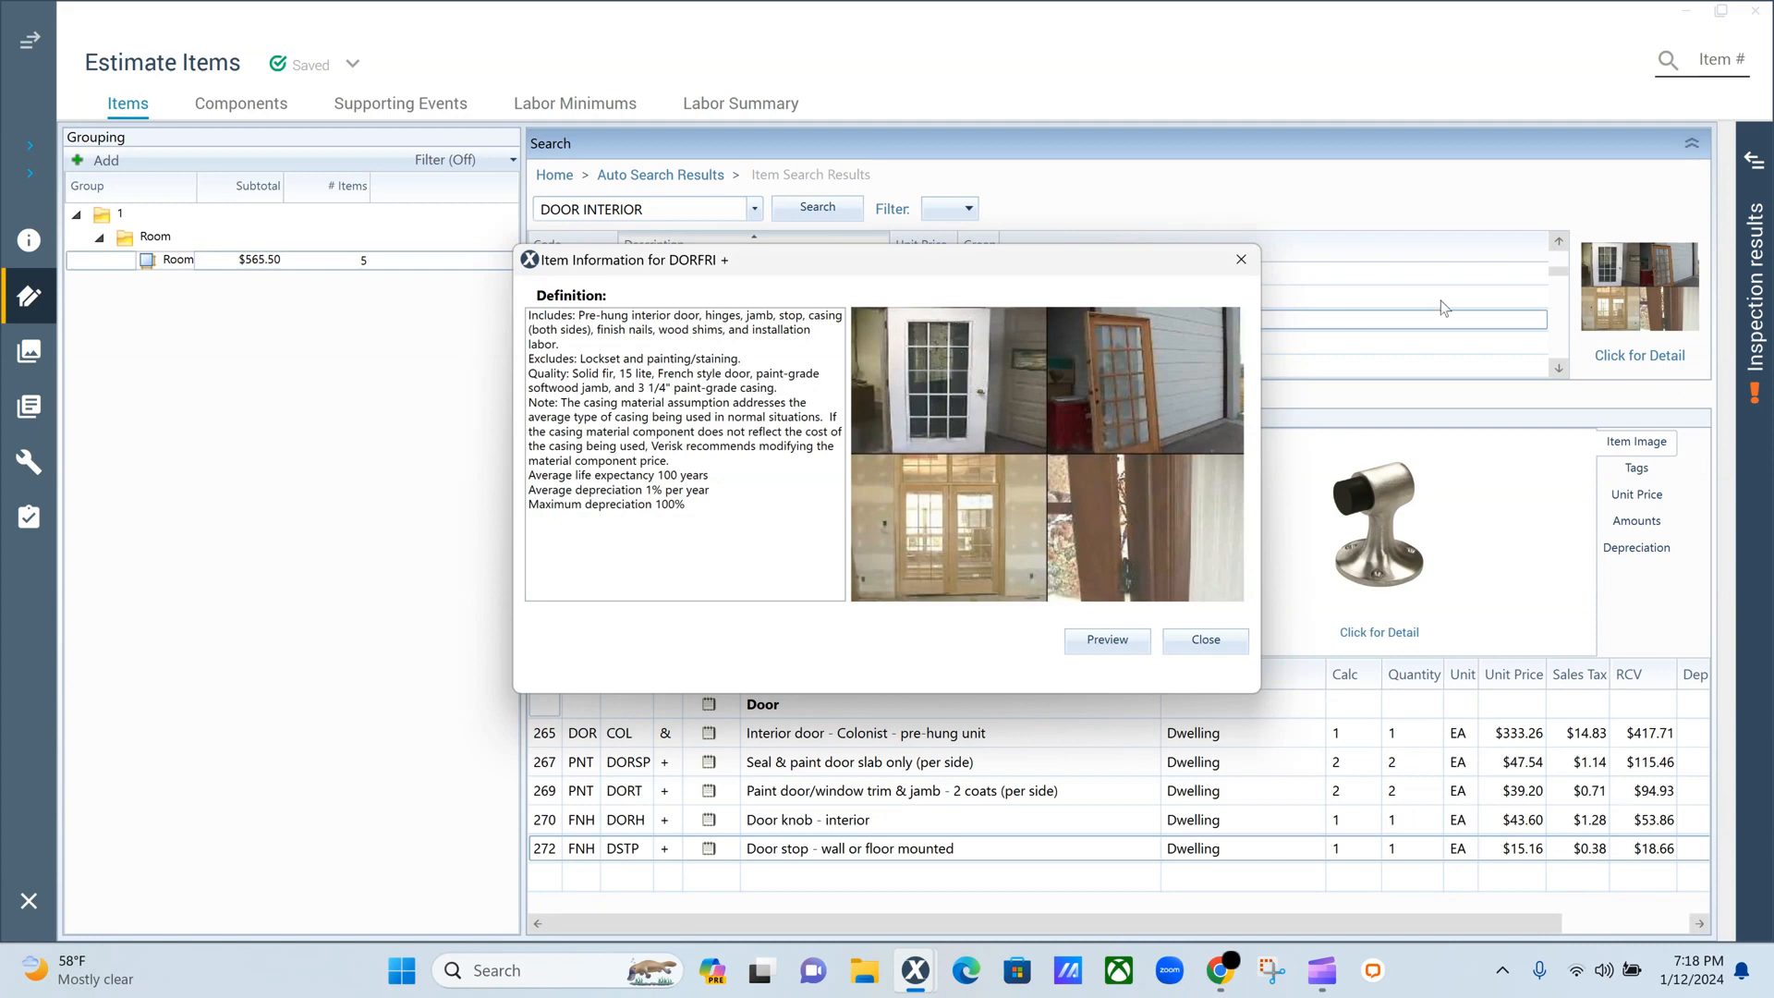
pyautogui.click(1242, 258)
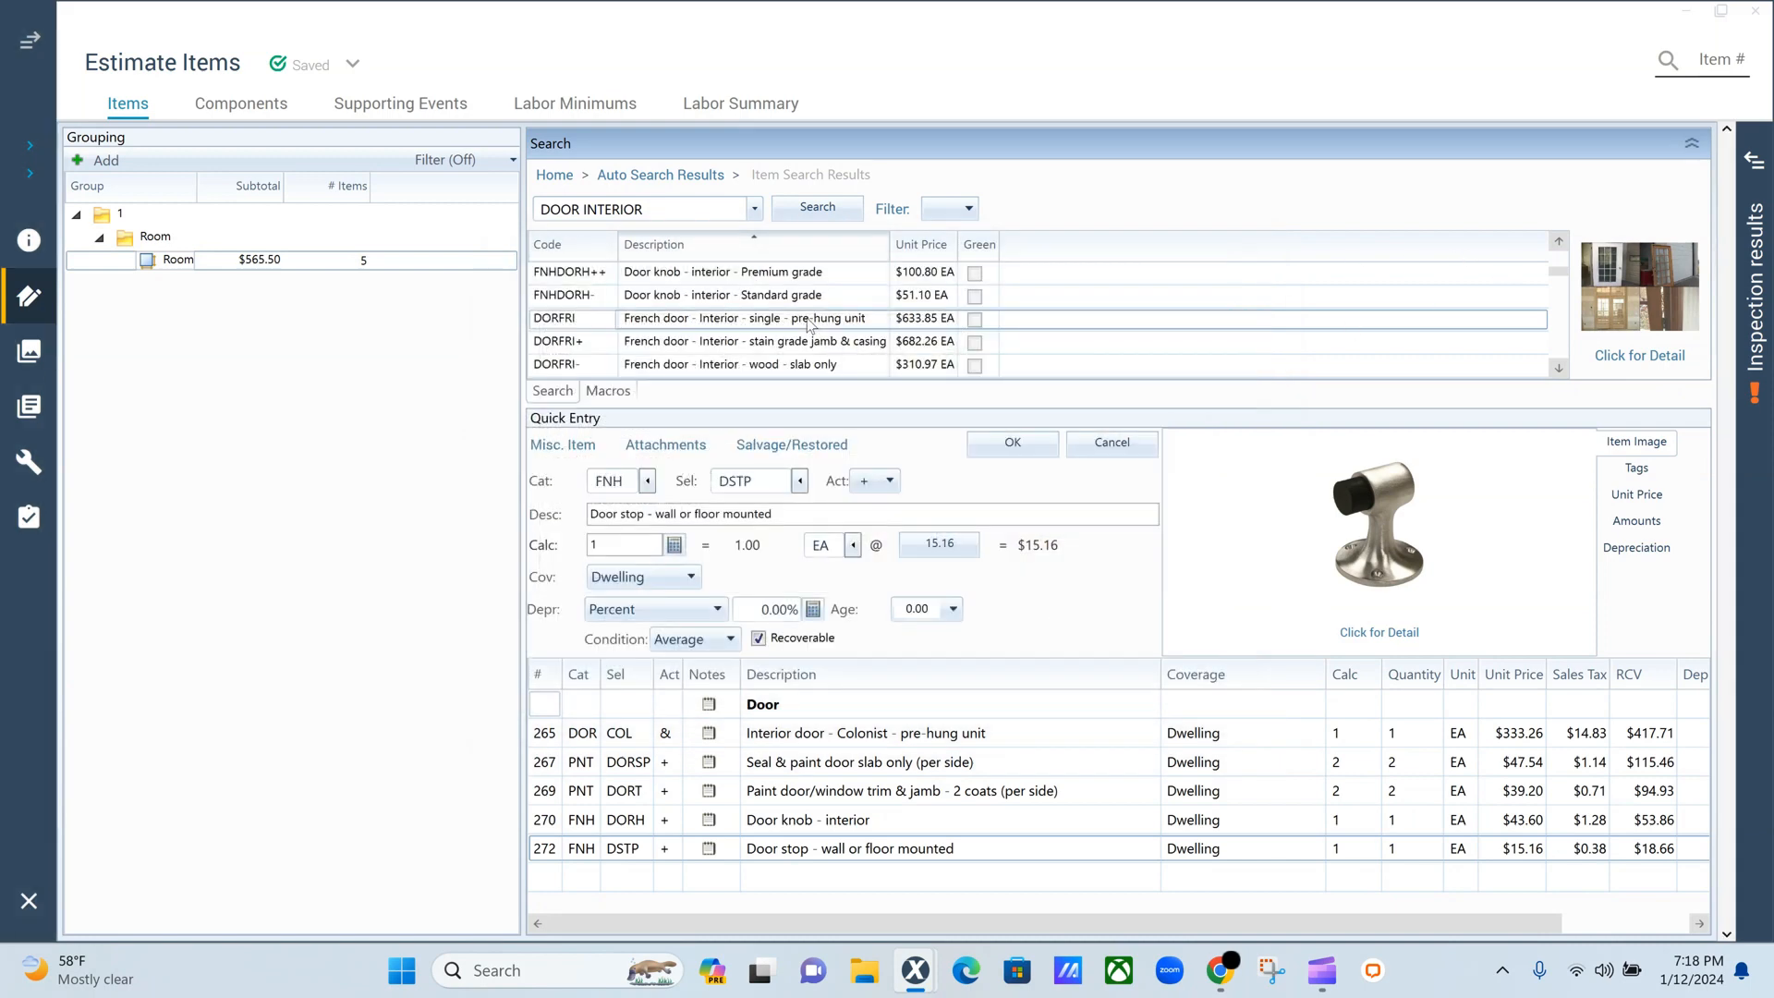
# Step: Find the 24" wide aluminum coated interior barn door (DORAVB), review its item definition and close it
pyautogui.scroll(-3, 786, 323)
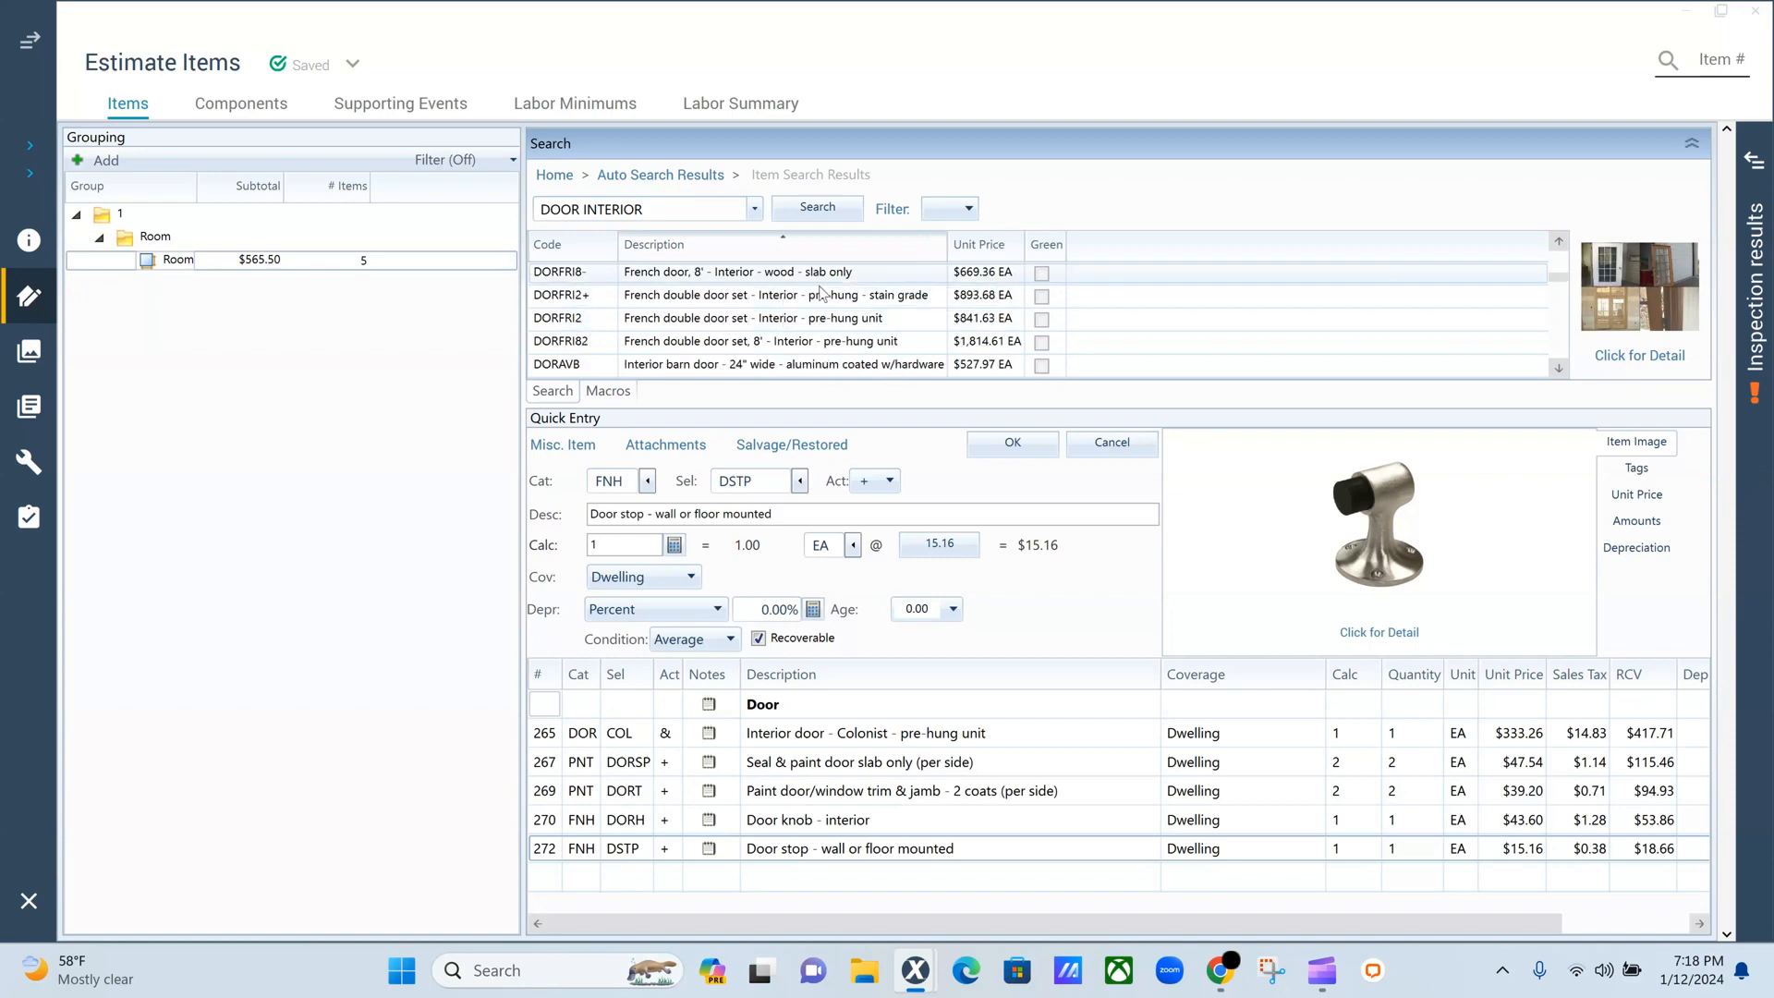
pyautogui.scroll(-3, 828, 296)
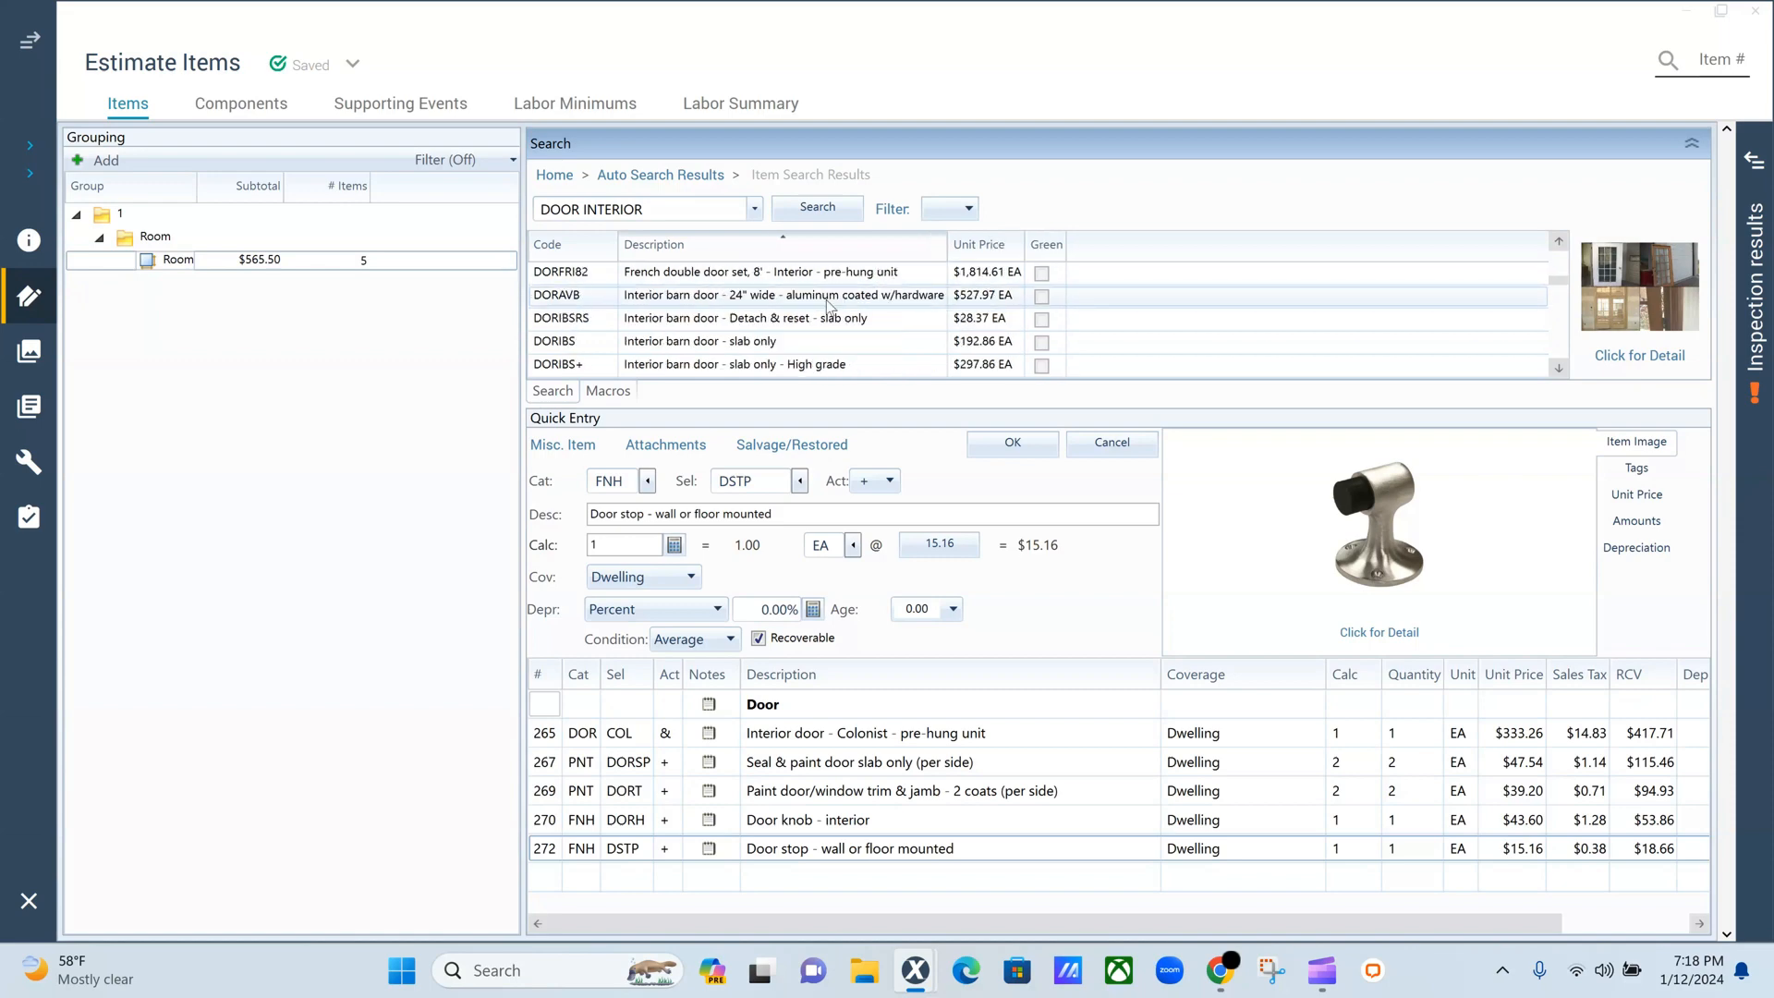
pyautogui.click(653, 300)
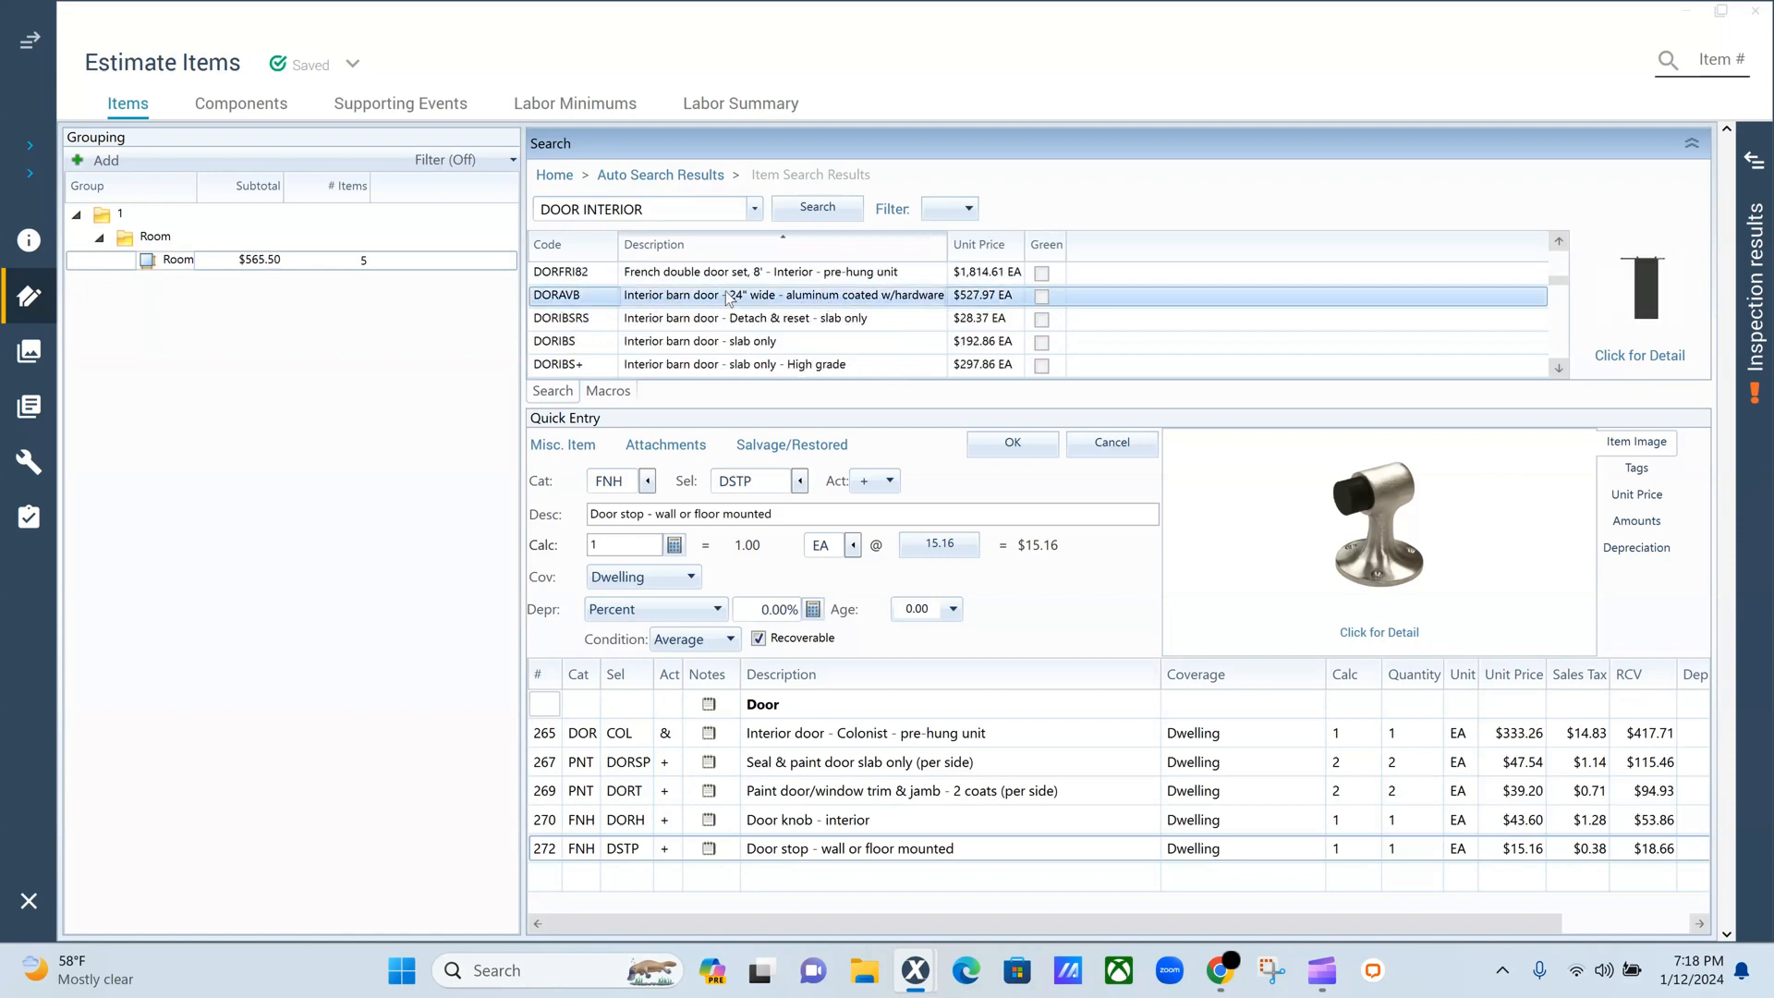
pyautogui.click(1660, 355)
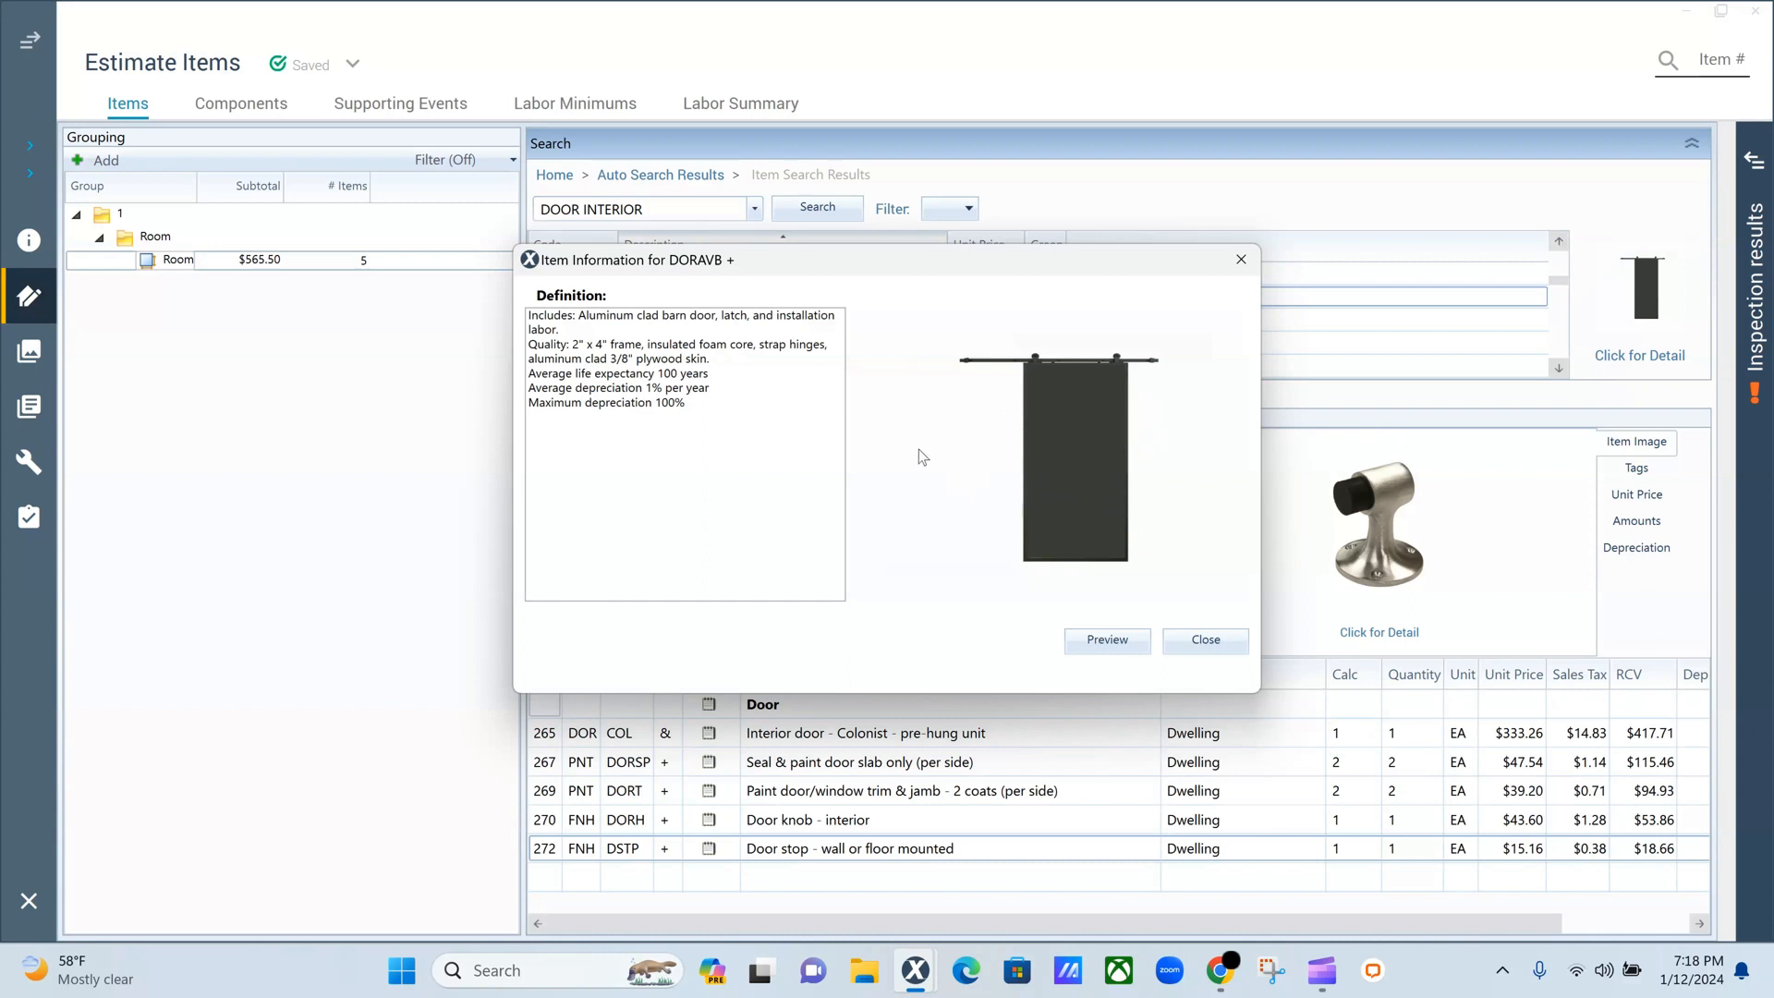
pyautogui.click(1238, 261)
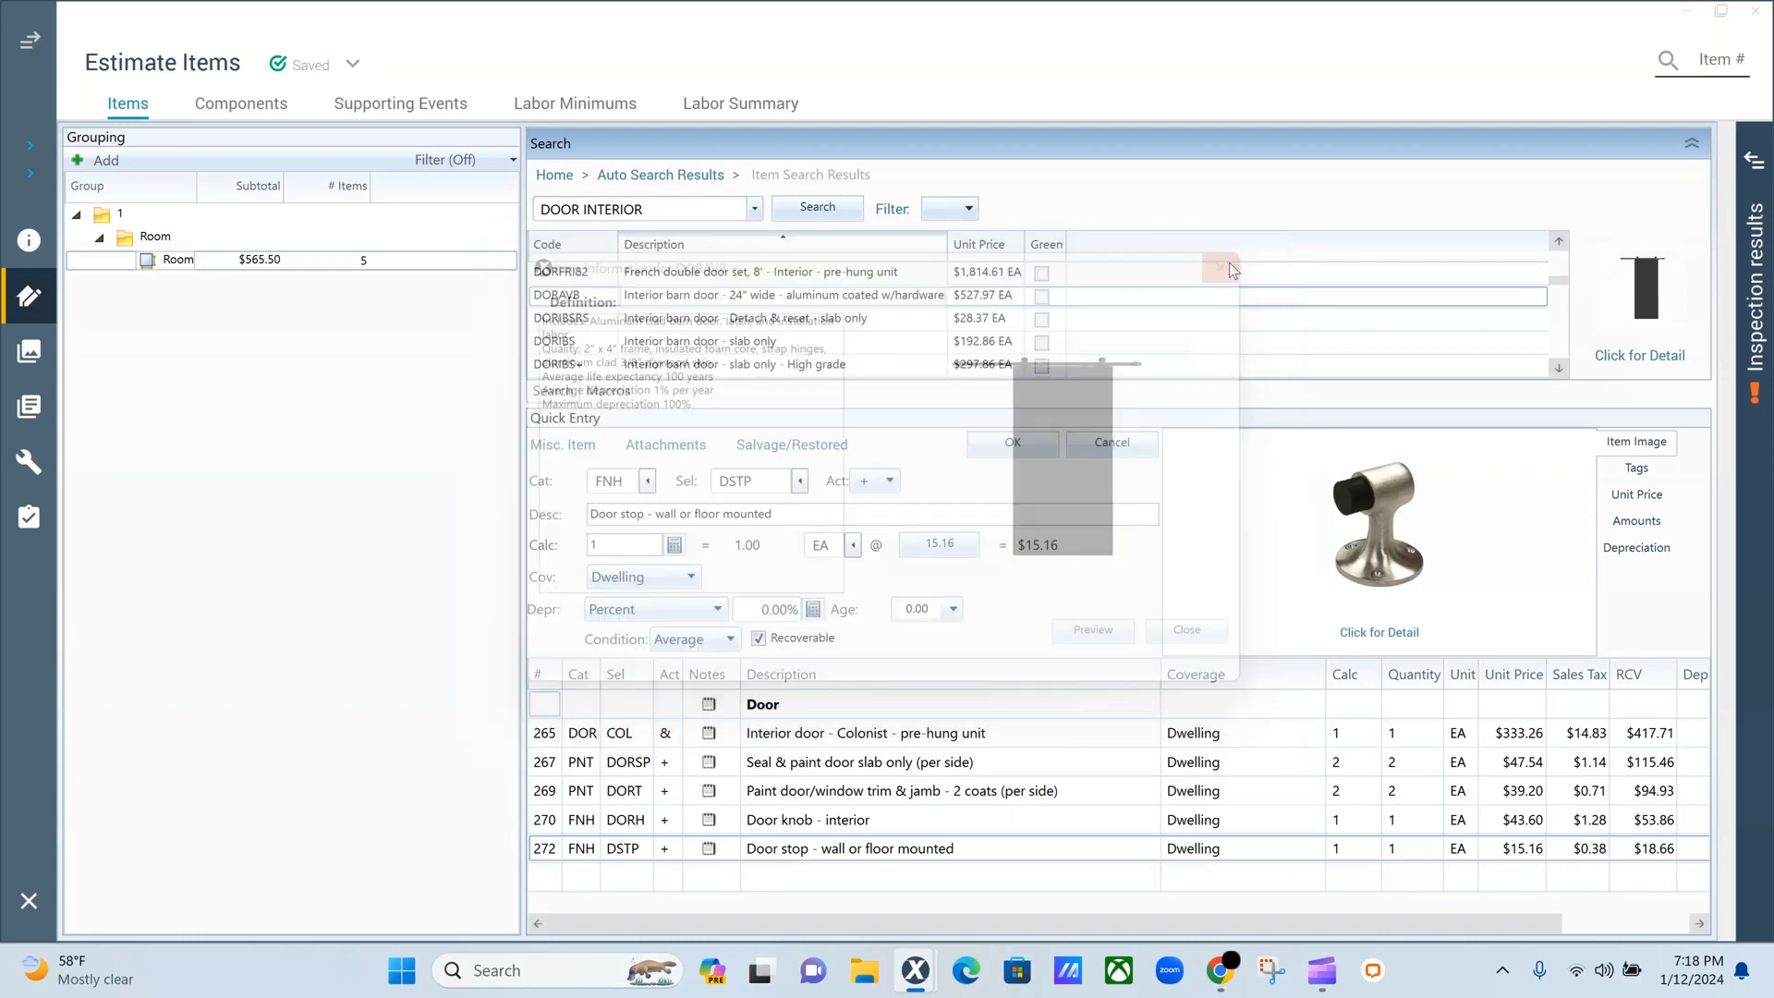
# Step: Find the birch pre-hung interior door (DORBIRCH), review its item definition and close it
pyautogui.scroll(-1, 753, 328)
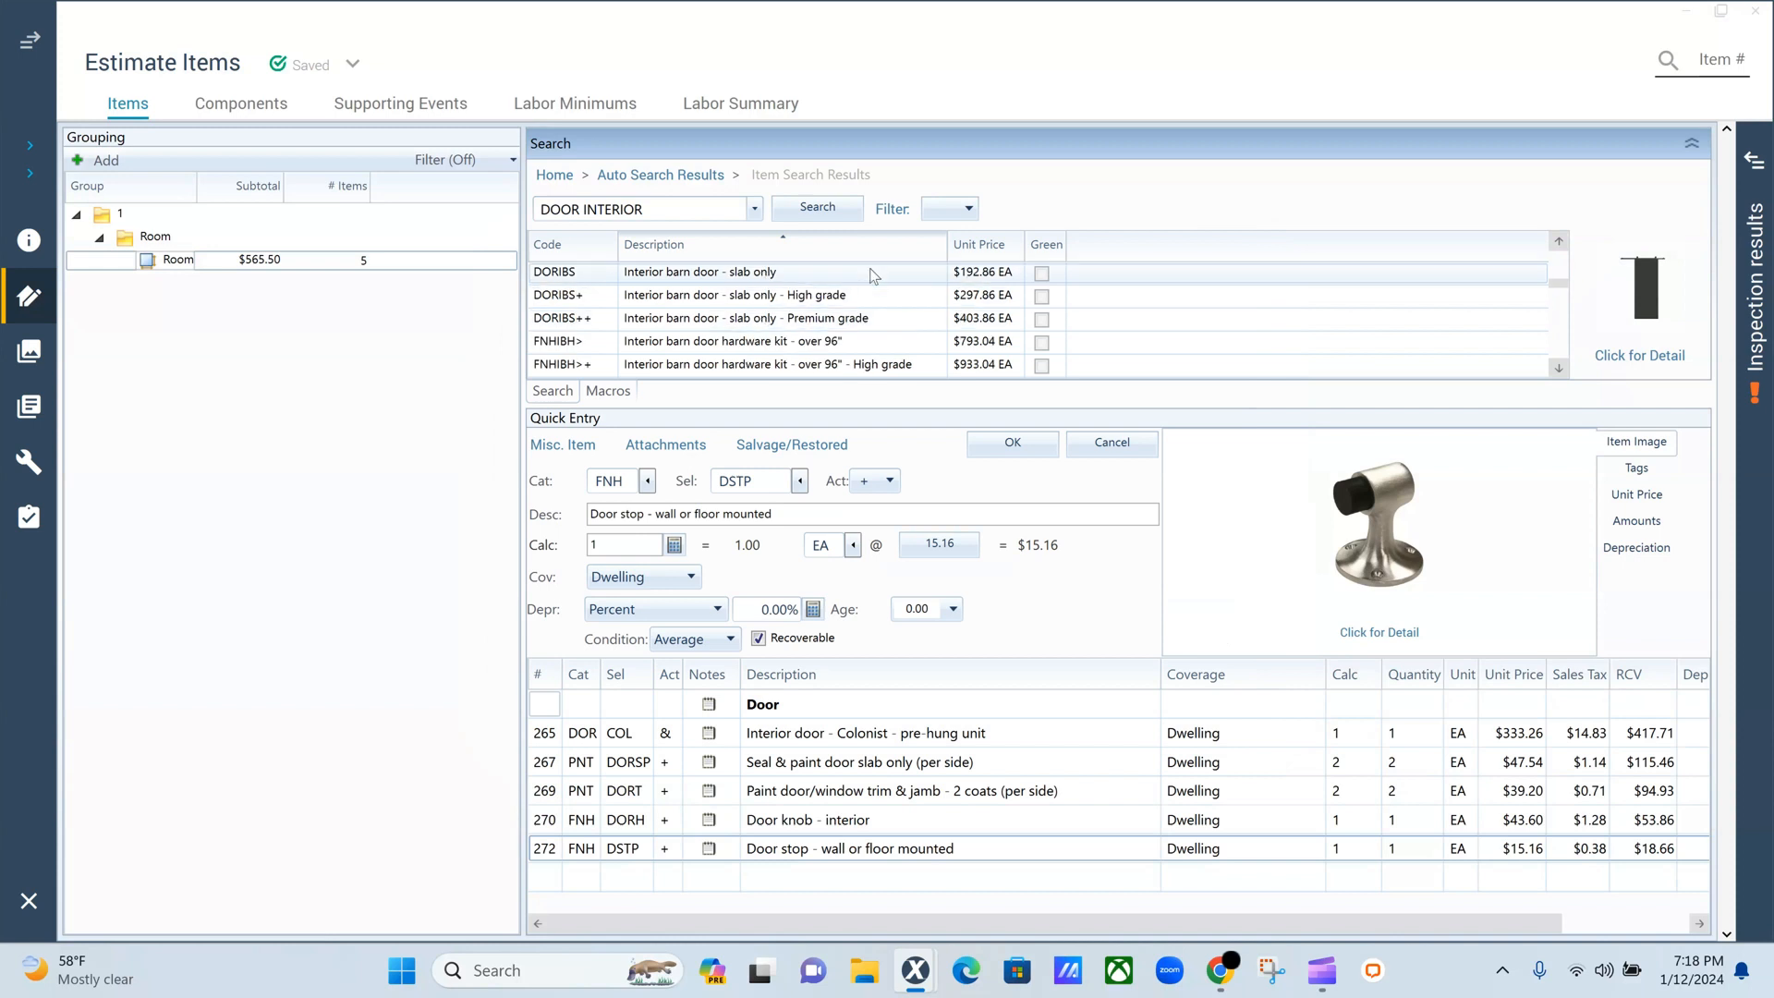
pyautogui.scroll(-2, 915, 293)
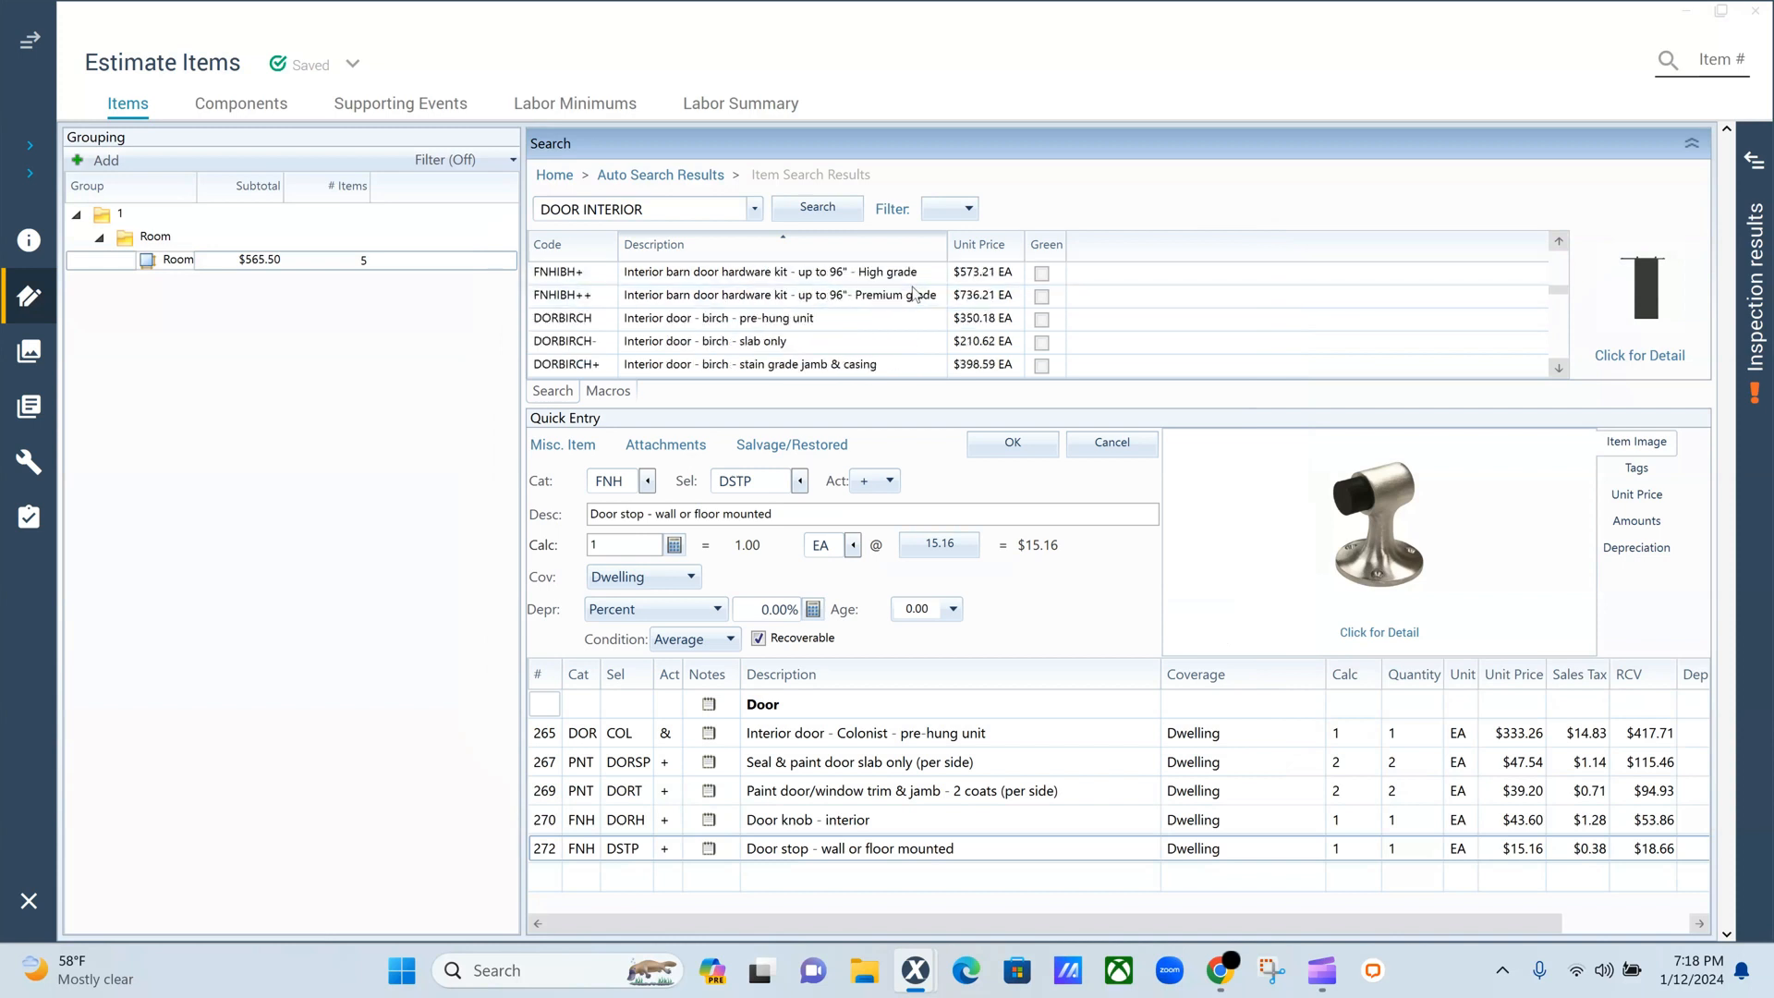
pyautogui.click(797, 324)
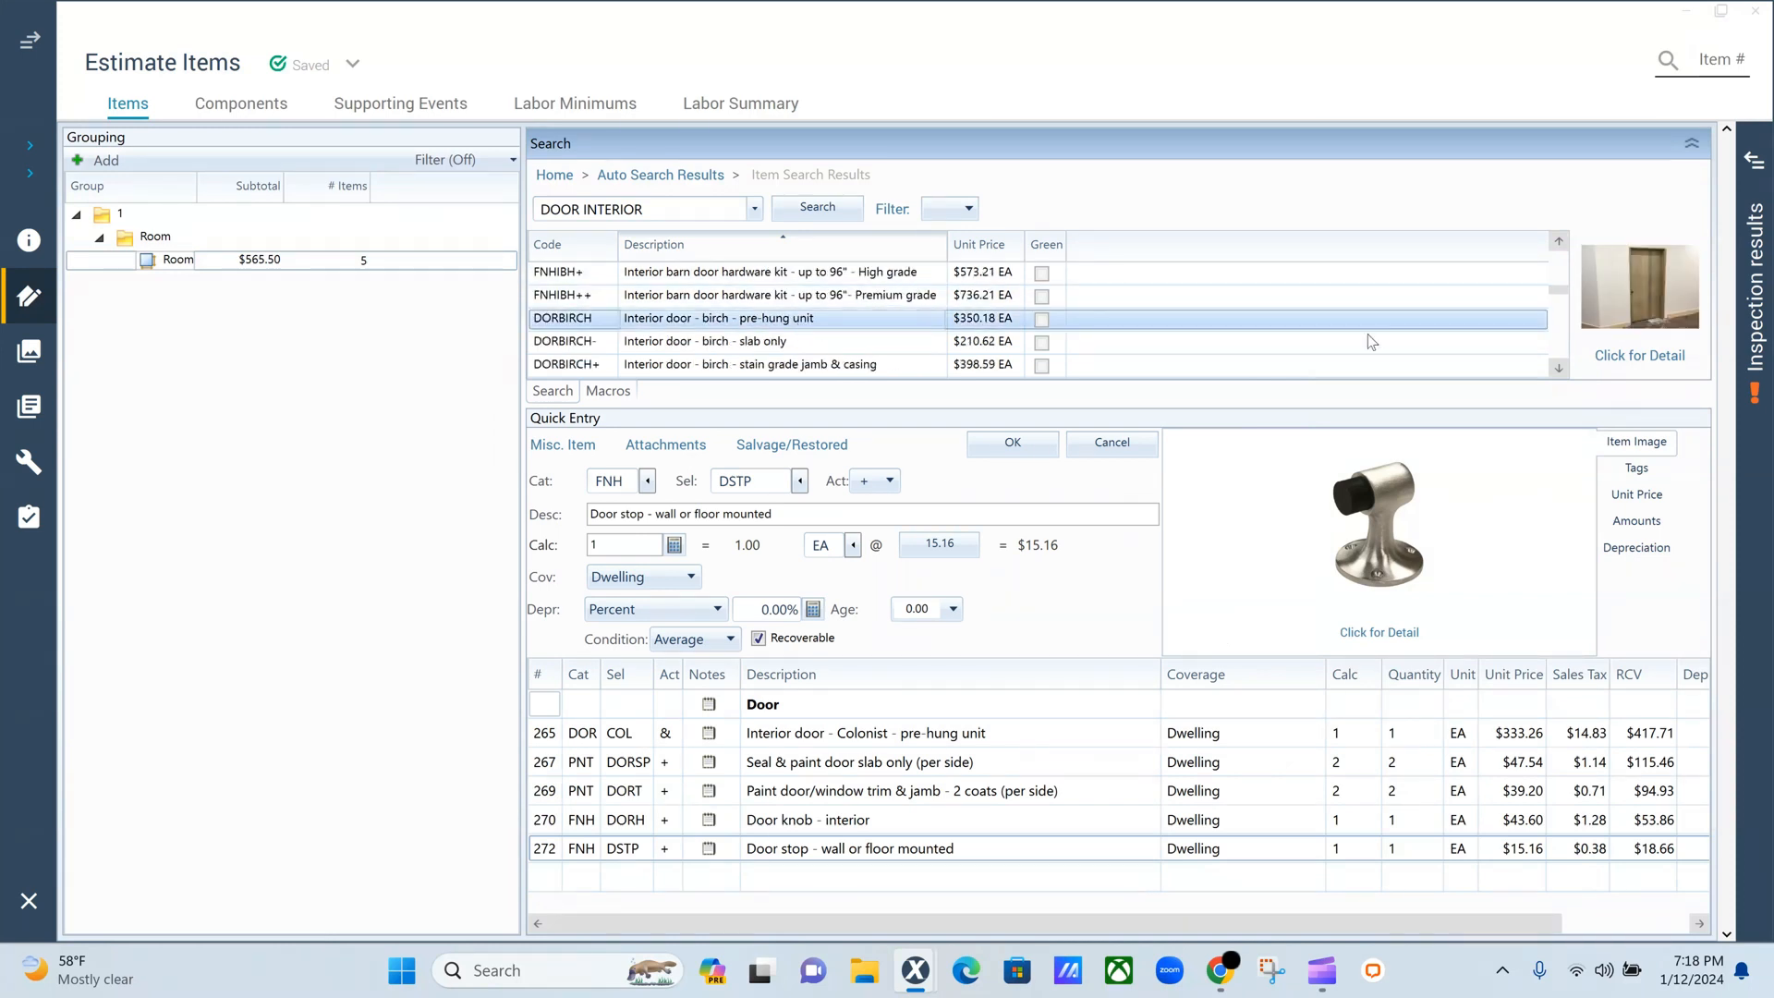
pyautogui.click(1618, 370)
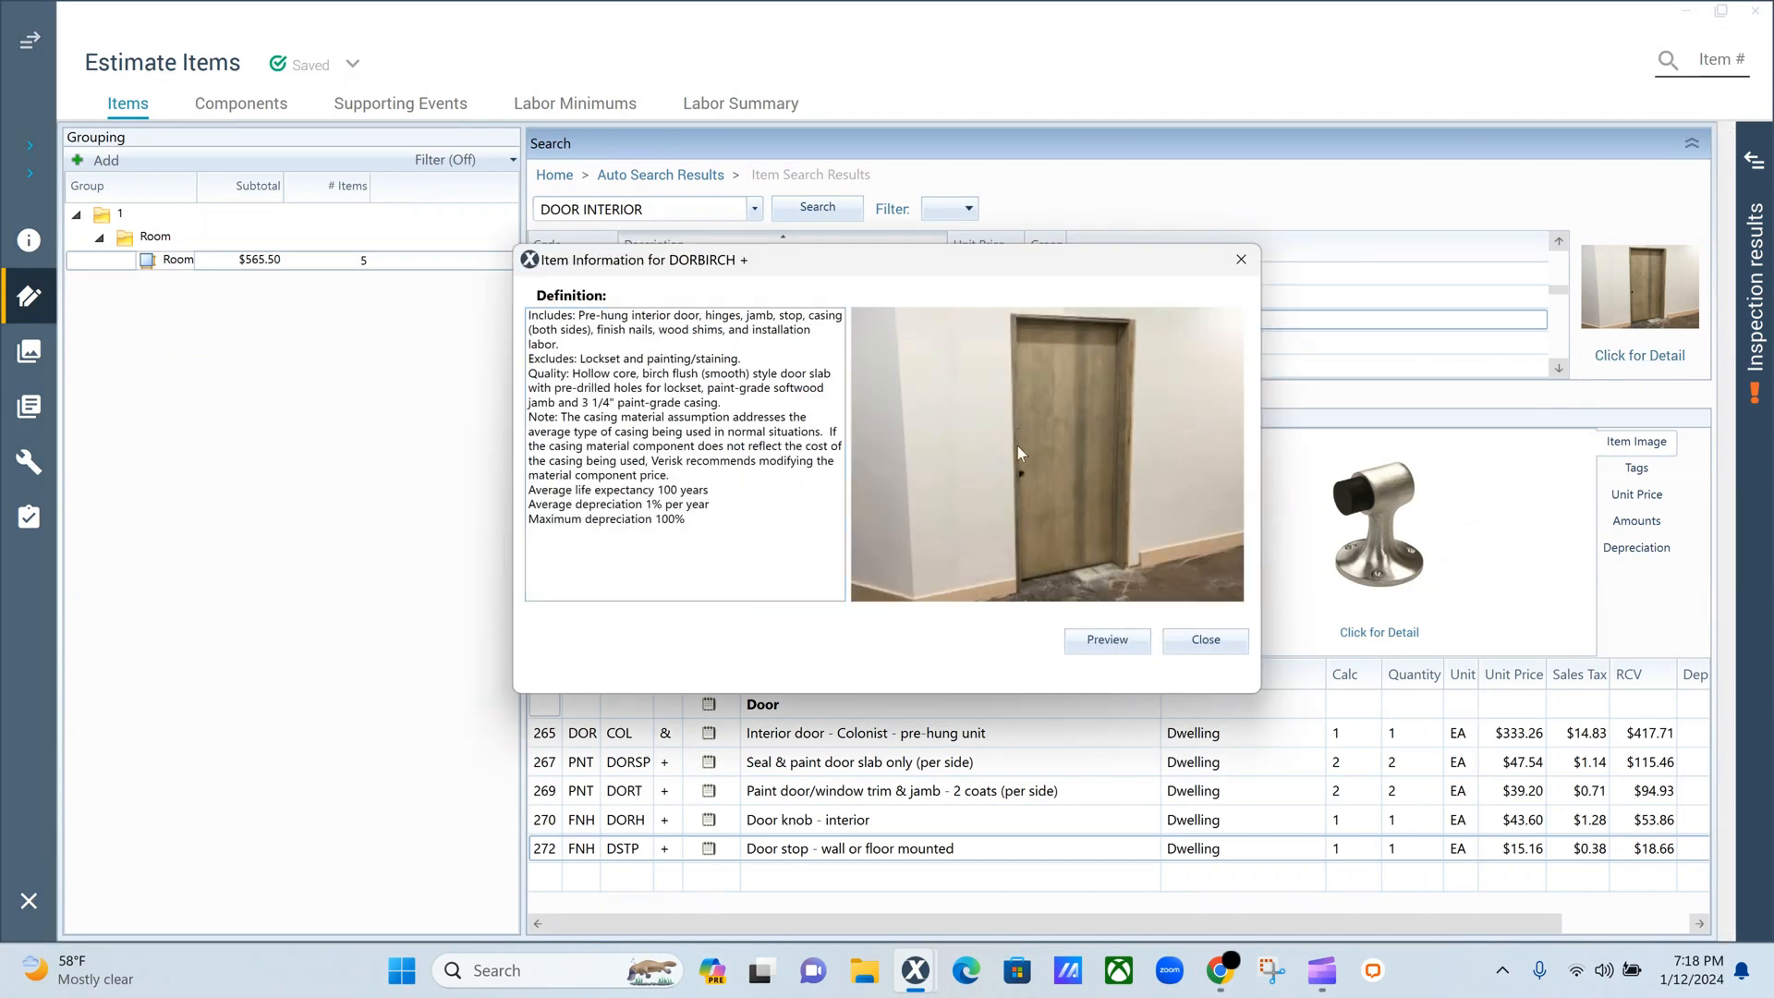
pyautogui.click(1241, 260)
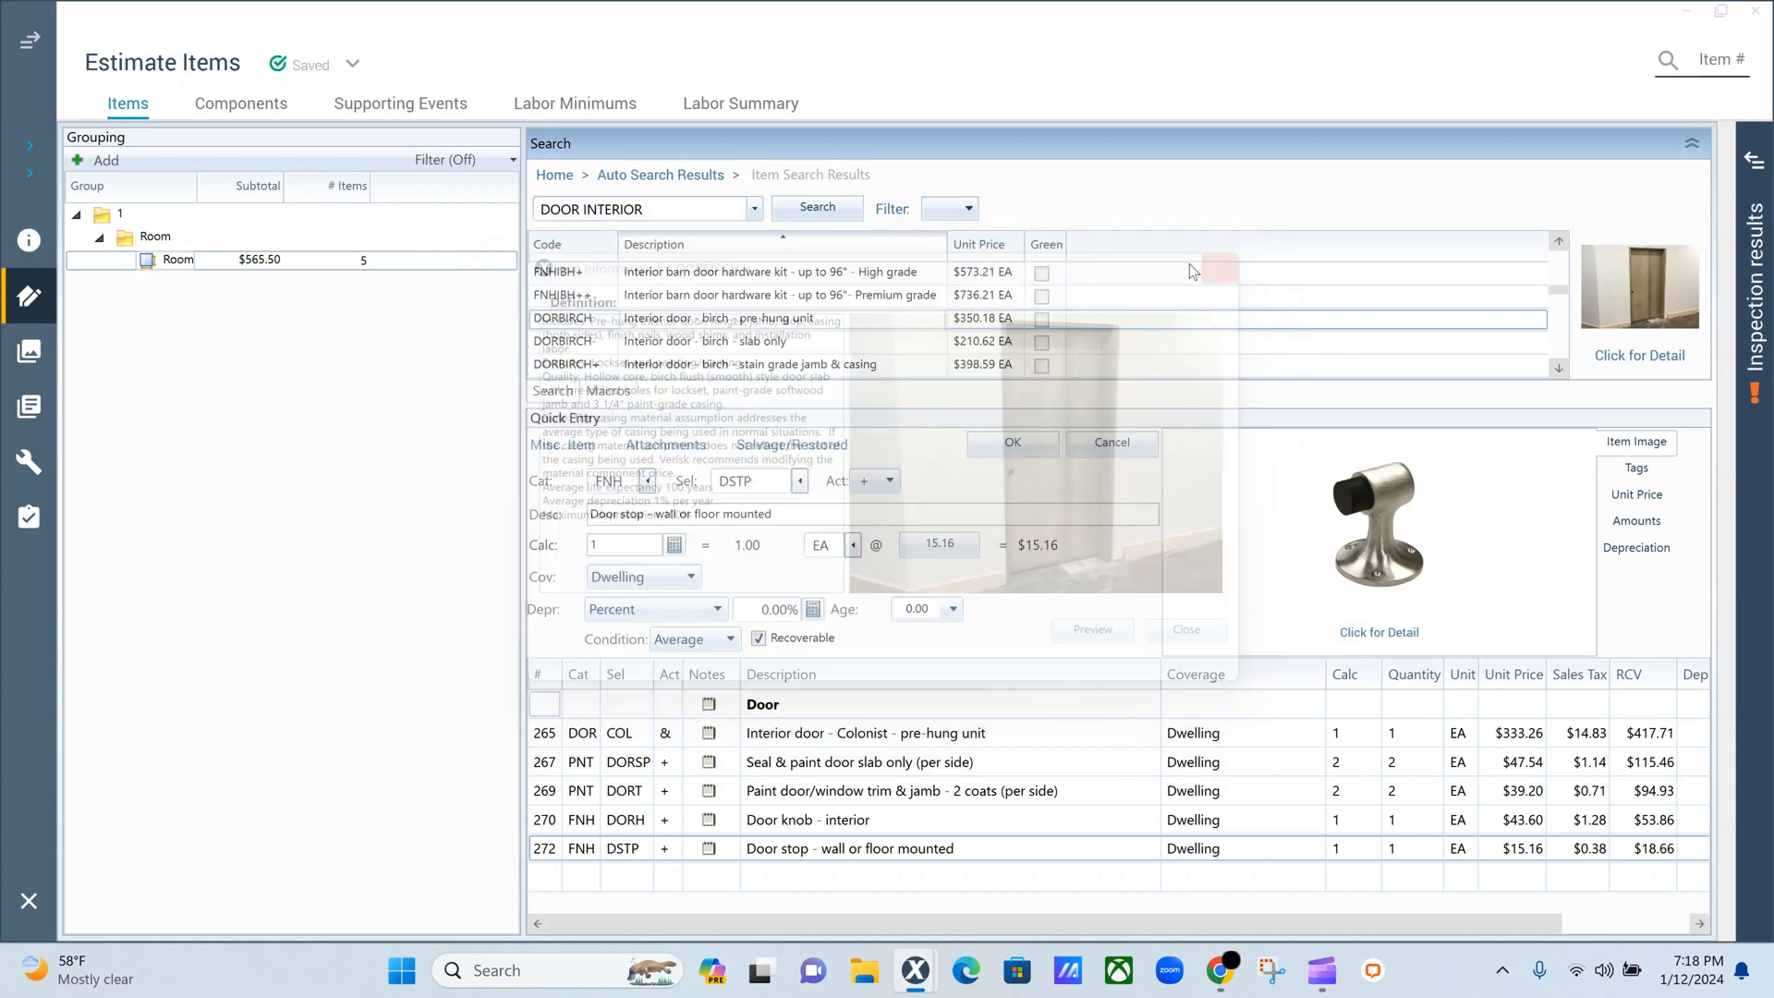
# Step: Find the full louvered pre-hung interior door (DORLVR), review its item definition twice and close it
pyautogui.scroll(-5, 892, 314)
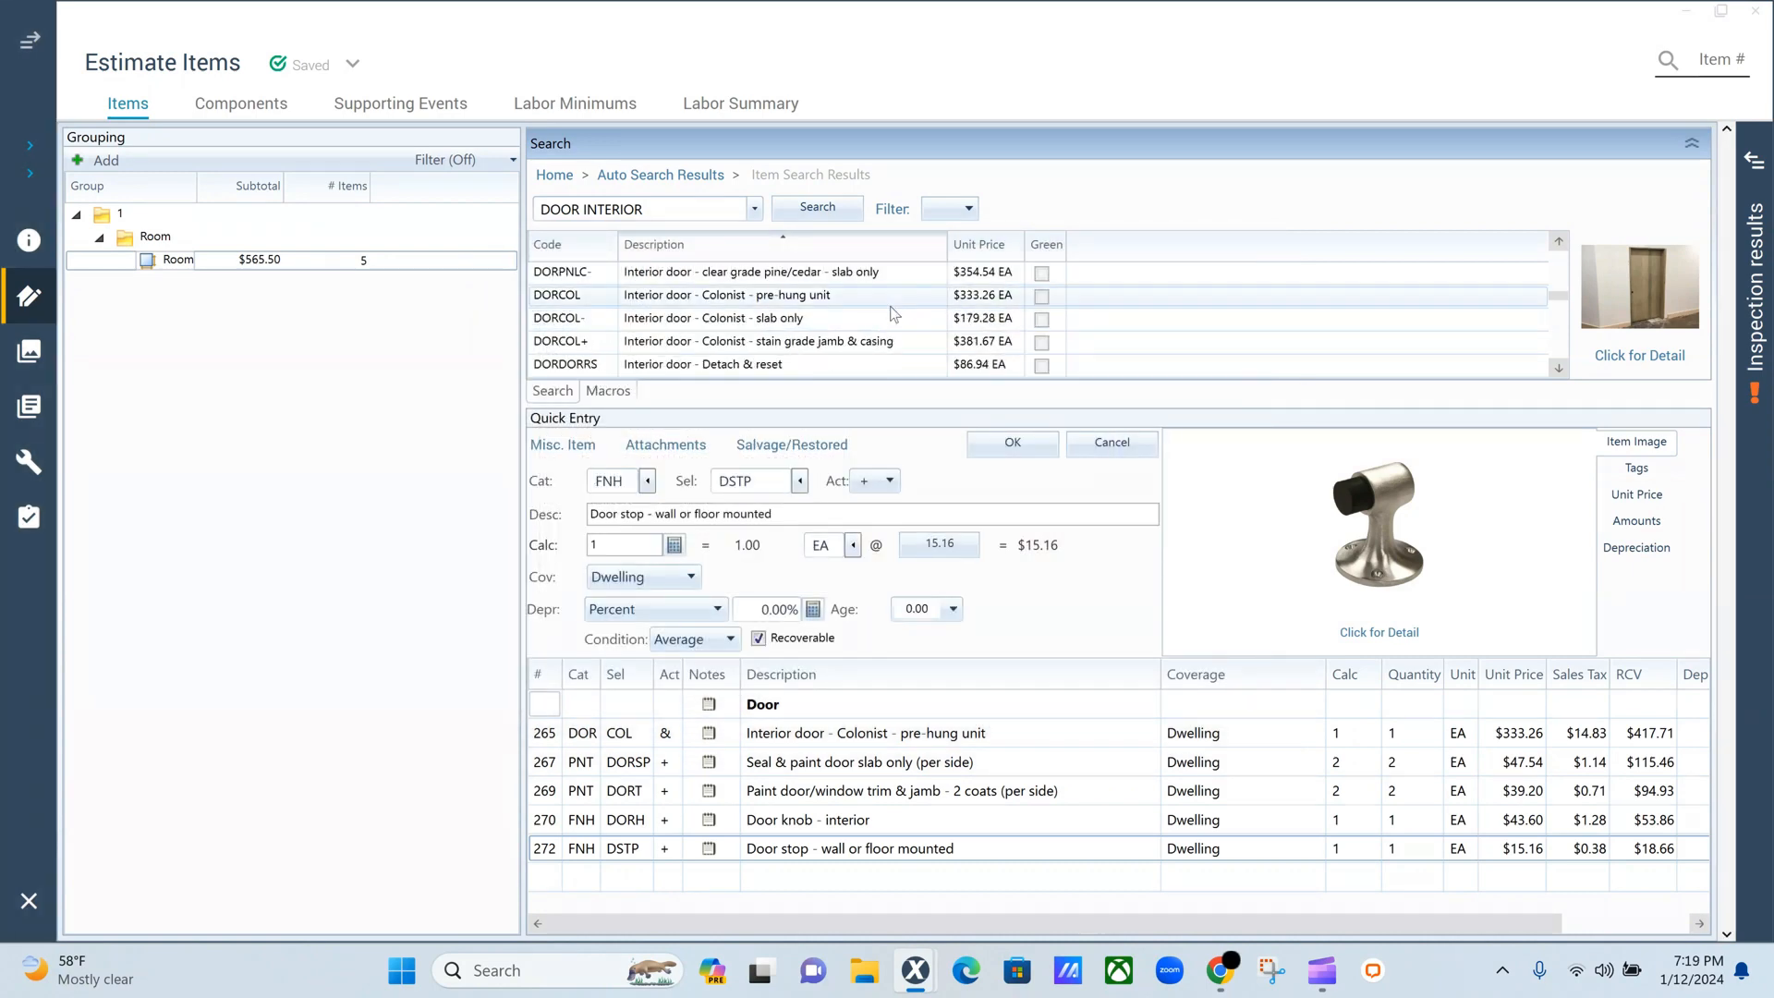
pyautogui.click(588, 342)
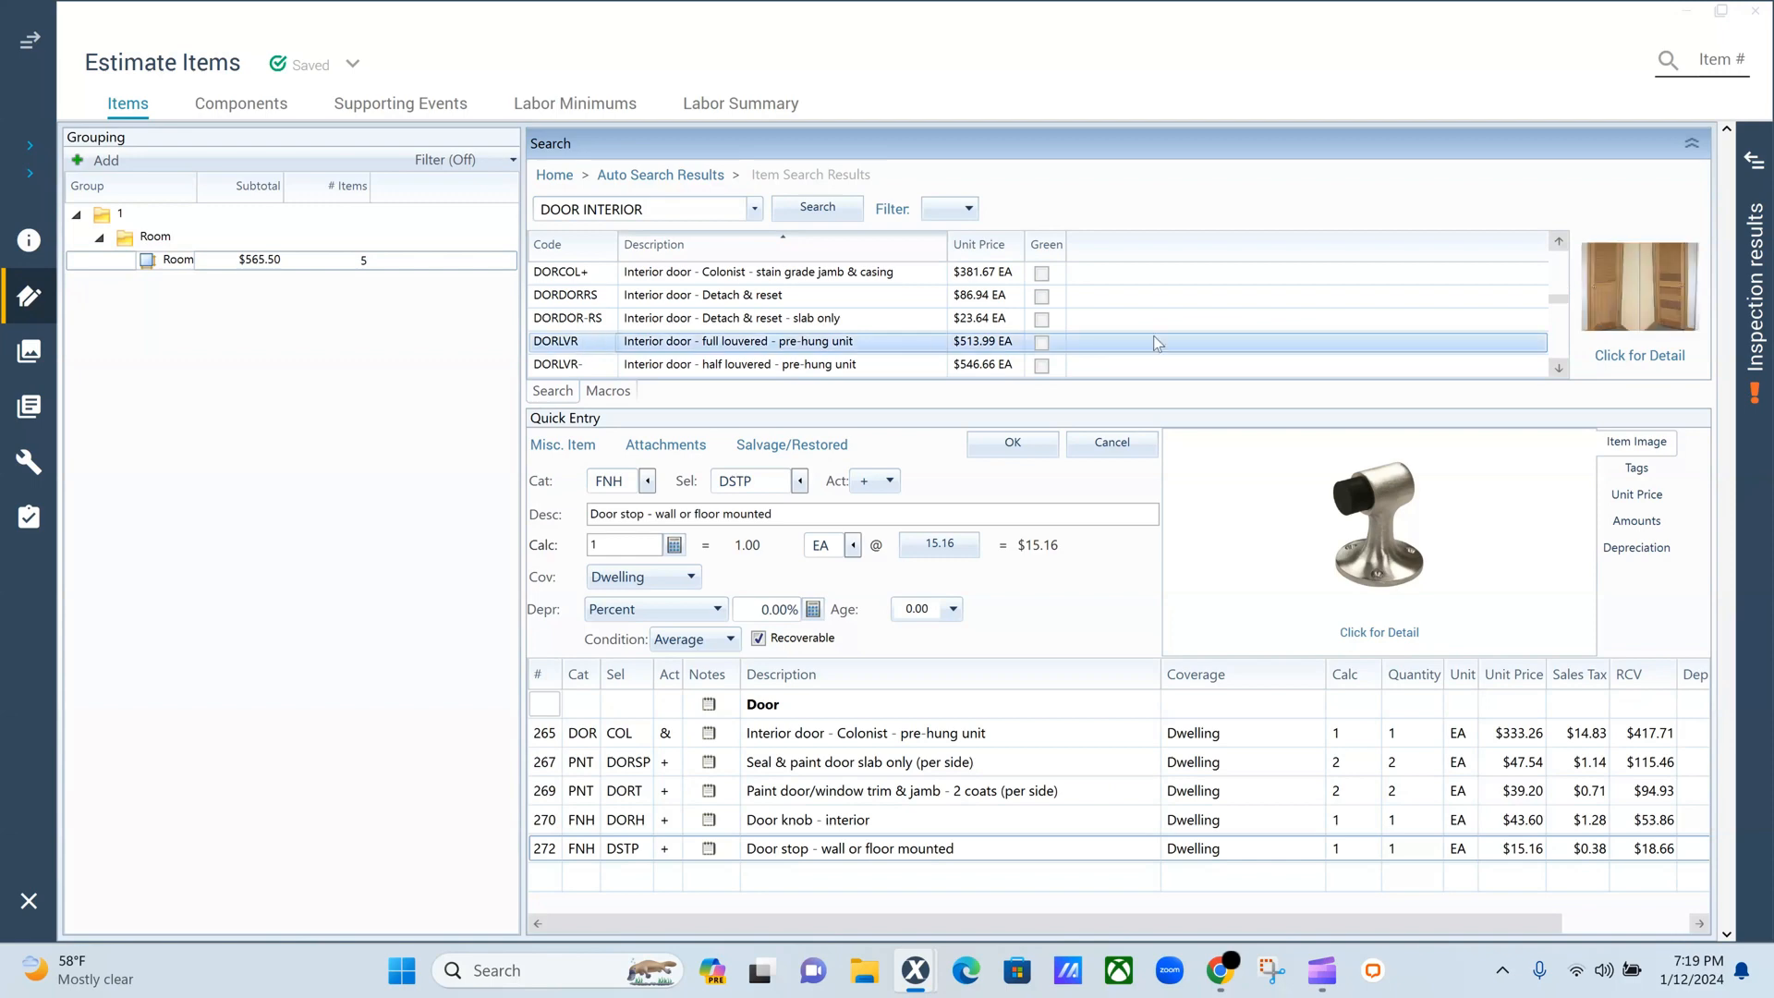
pyautogui.click(1661, 358)
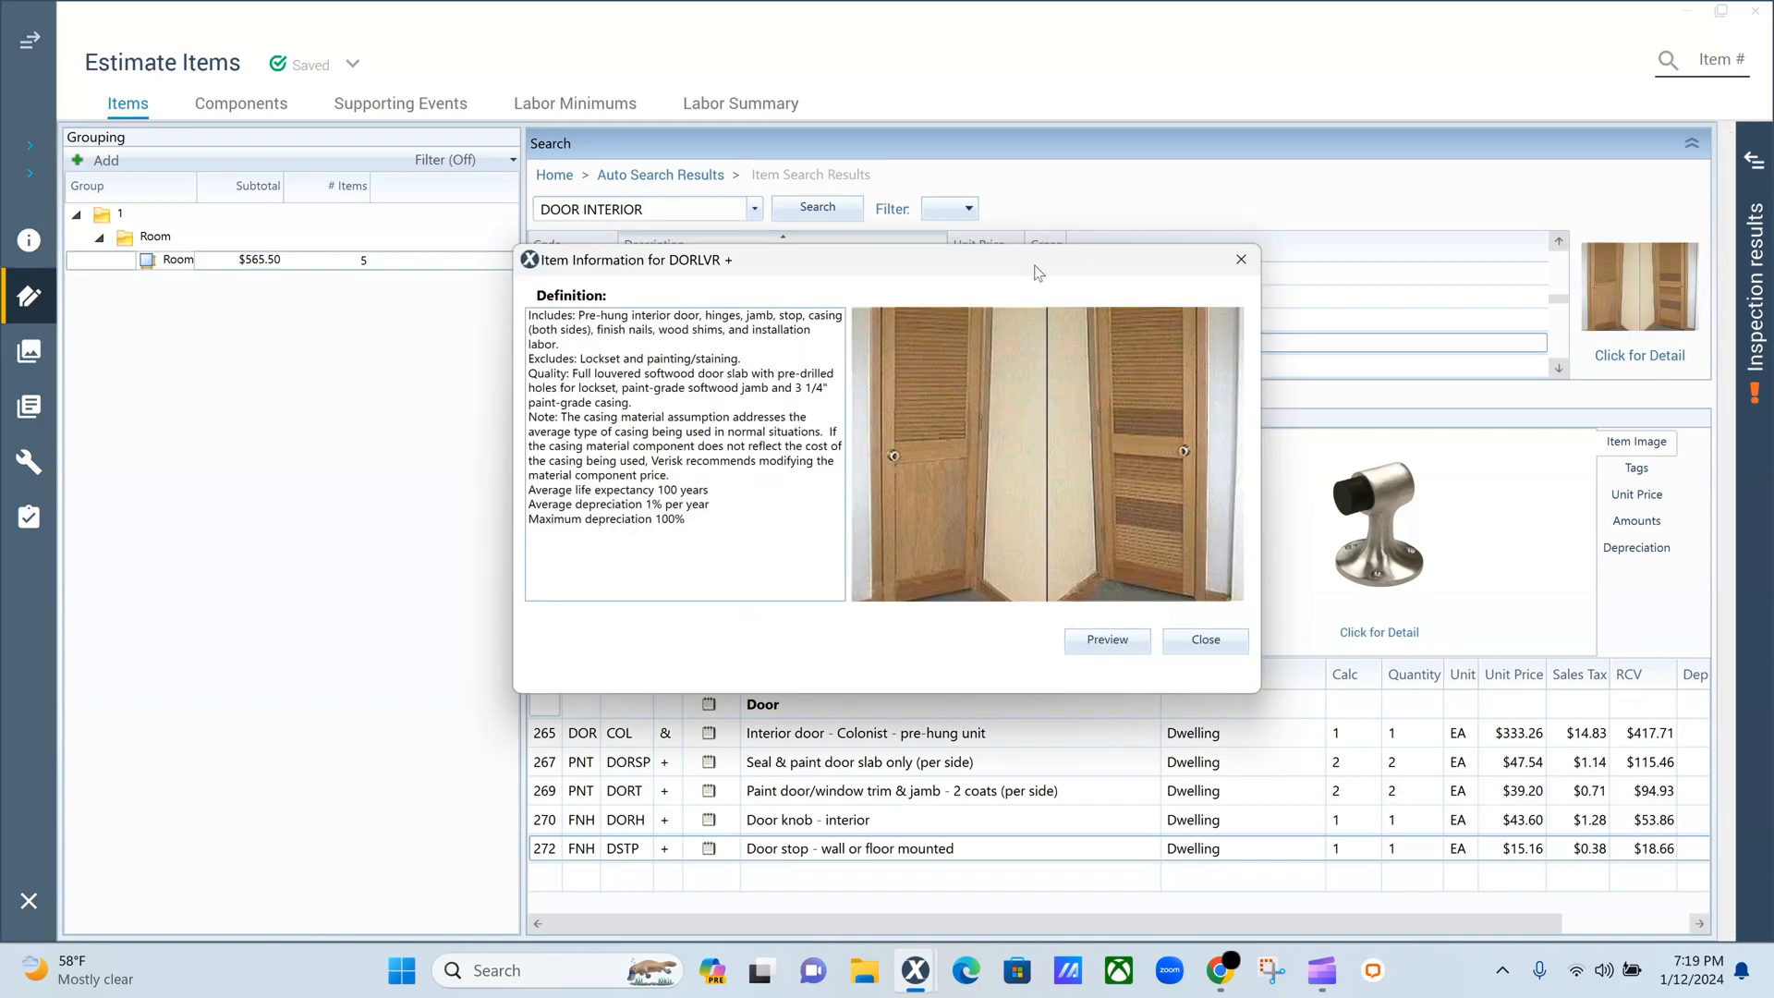
pyautogui.click(1237, 259)
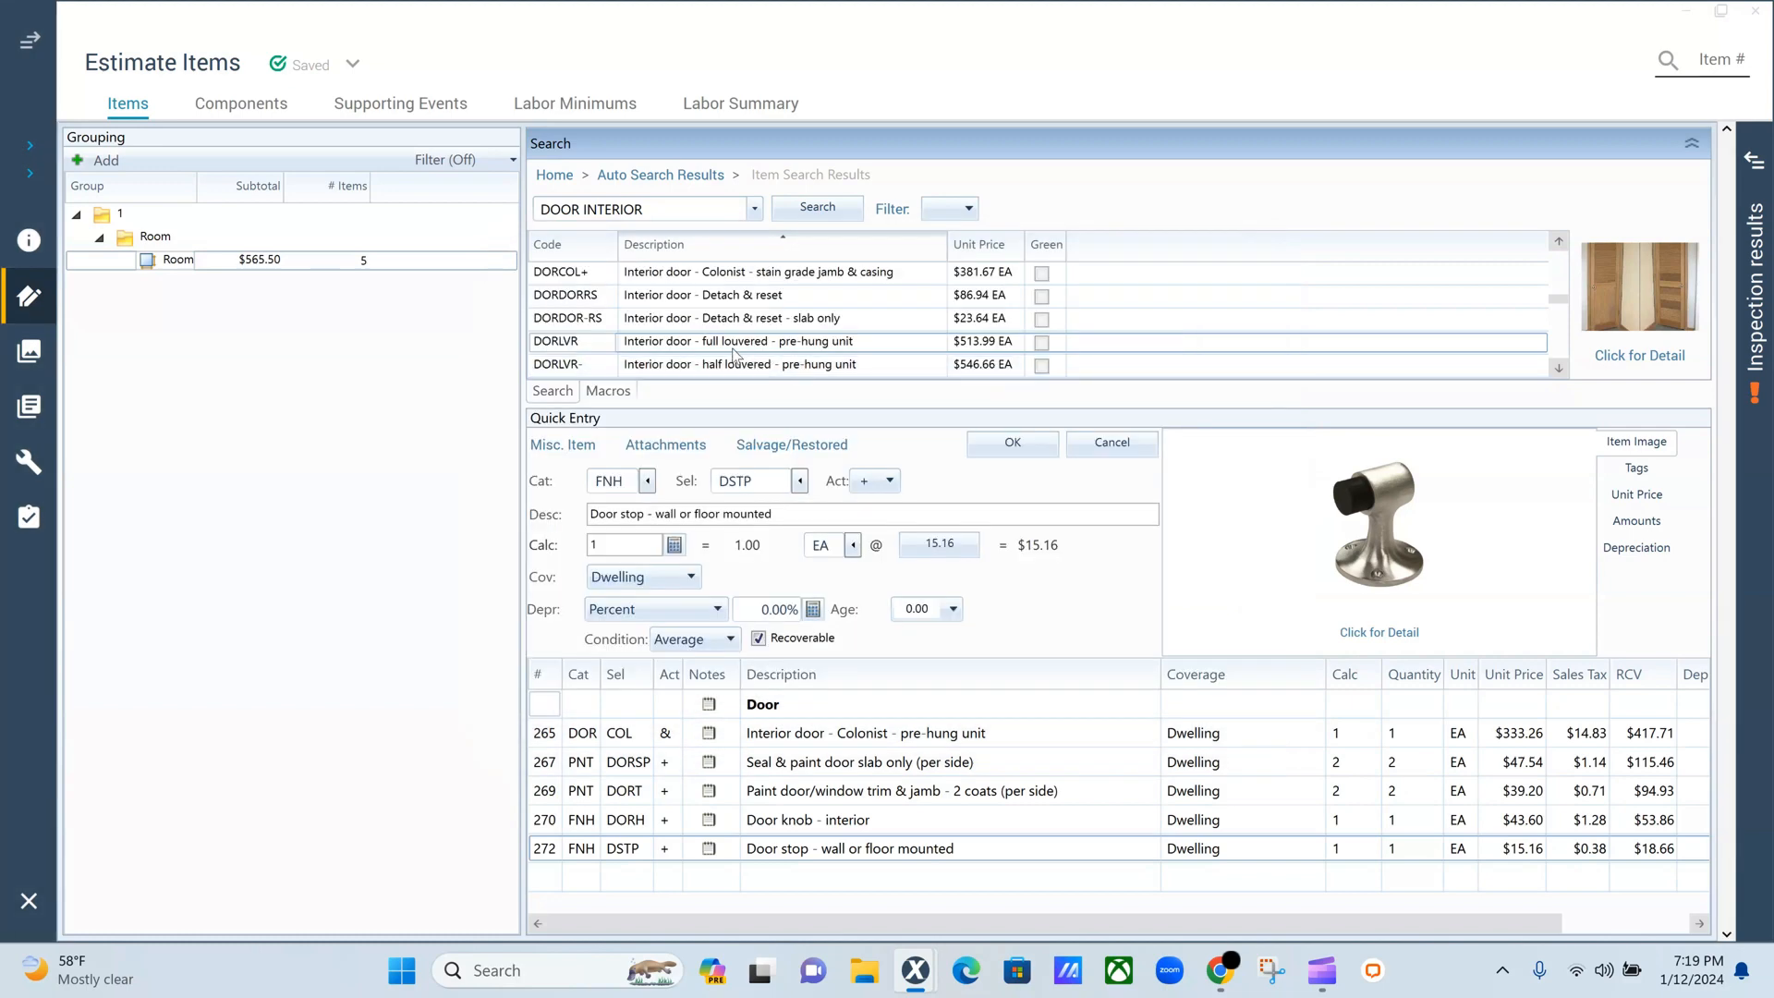
pyautogui.click(1670, 356)
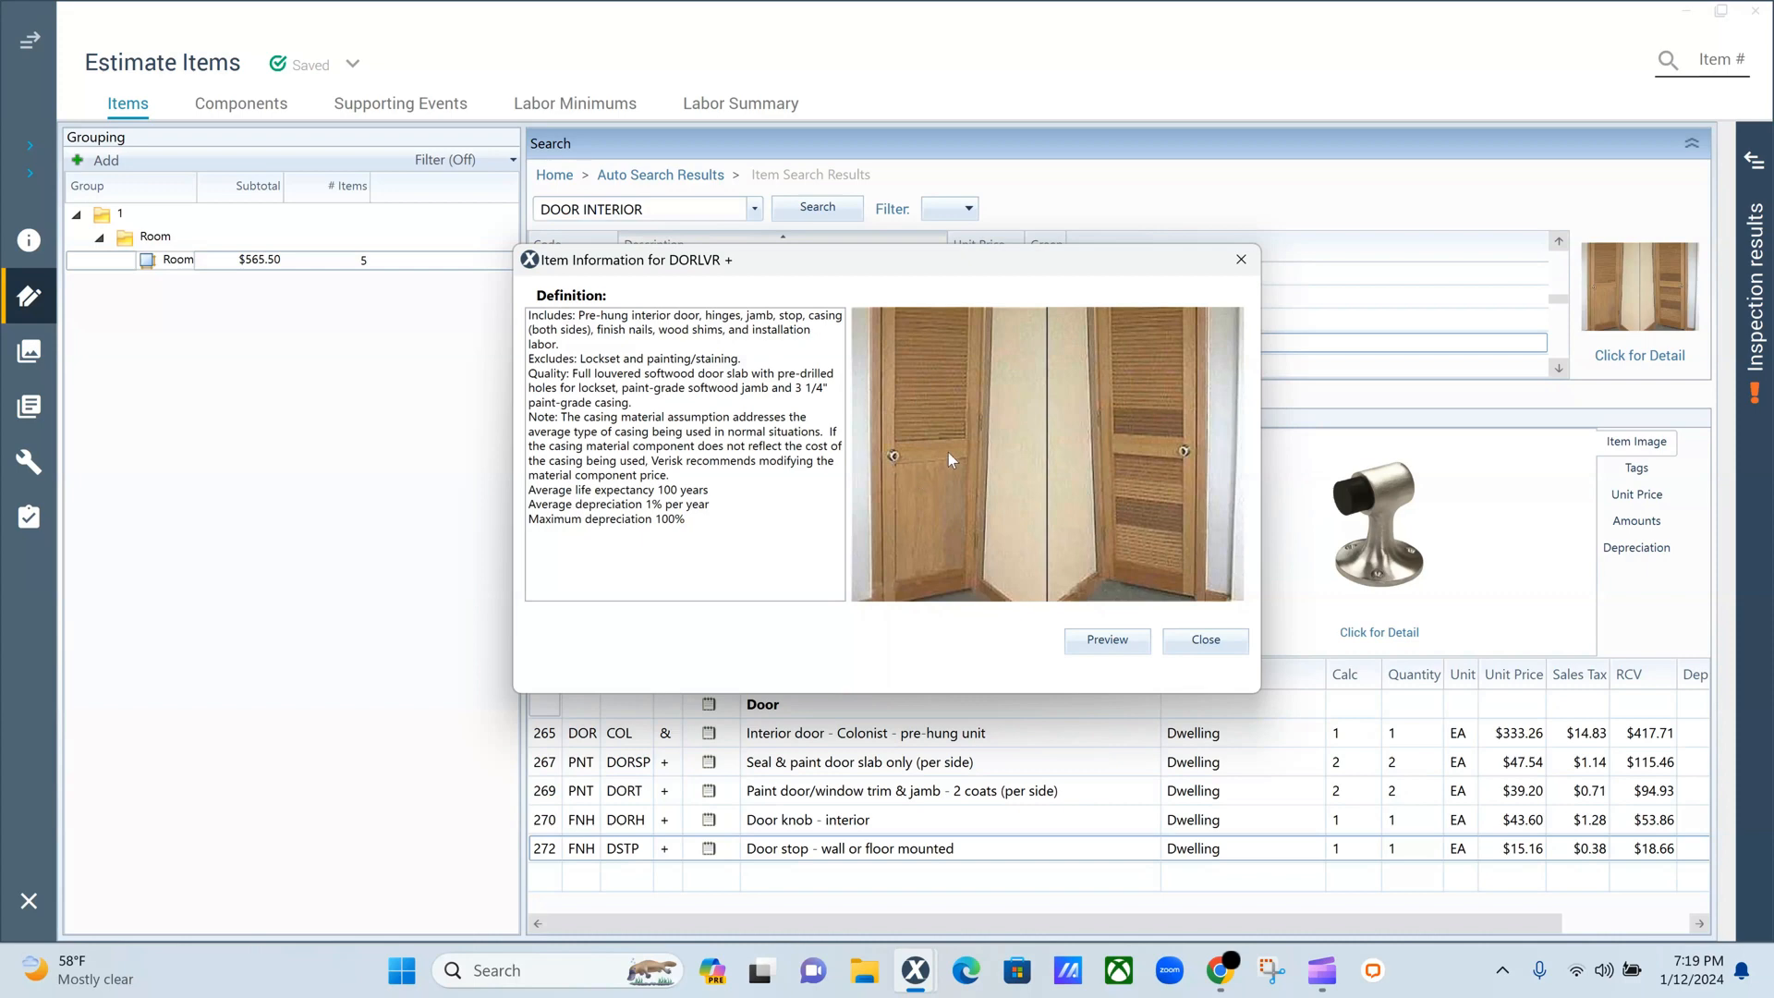
pyautogui.click(1241, 259)
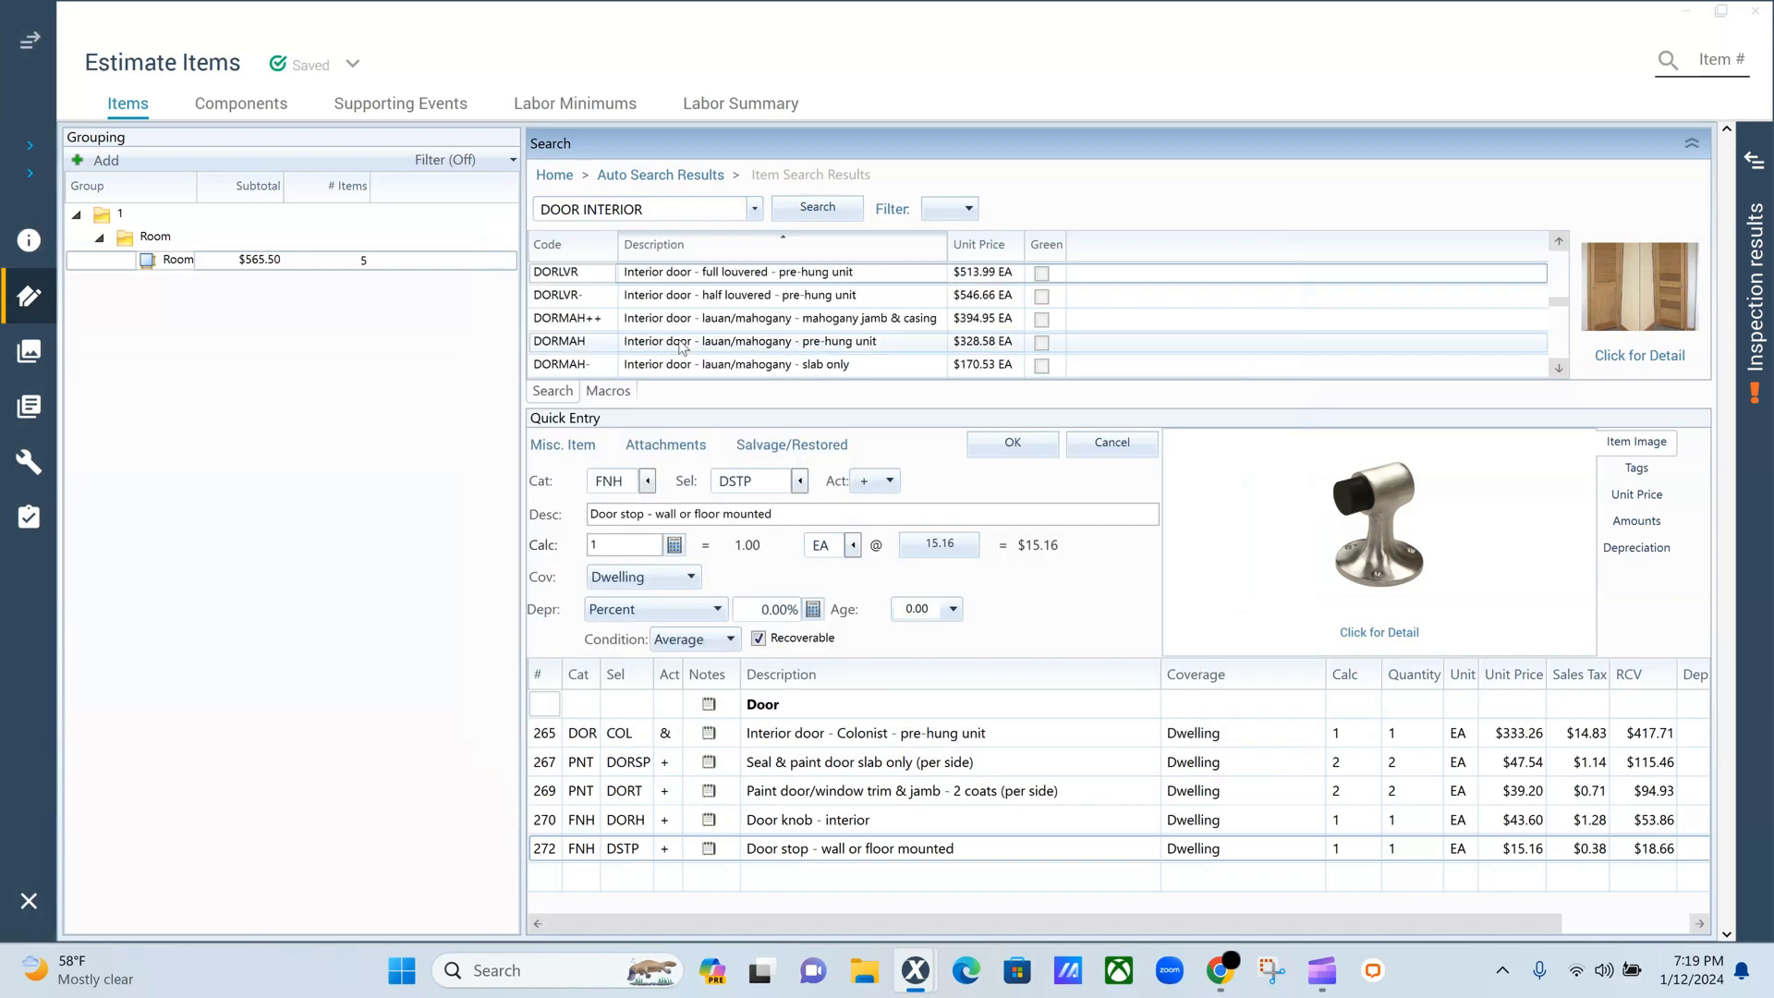
# Step: Compare the pictures of the oak veneer and solid alder paneled interior doors, both pre-hung units and slabs only
pyautogui.scroll(-5, 682, 348)
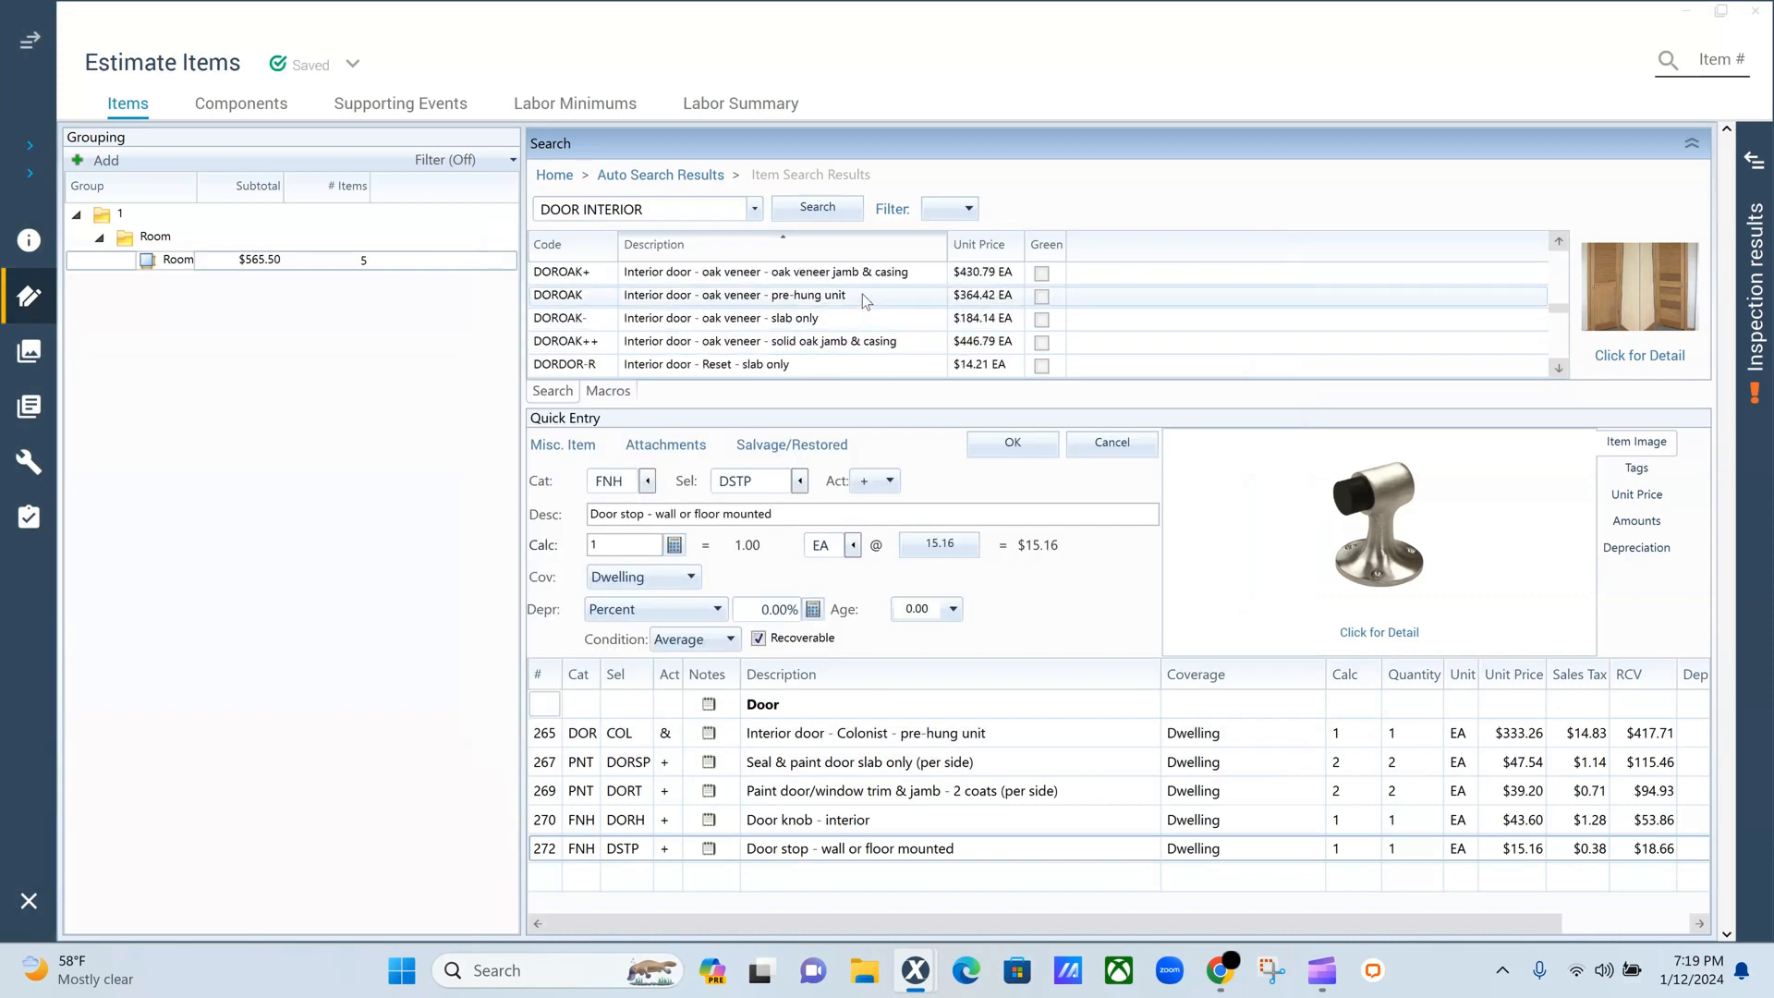
pyautogui.click(862, 302)
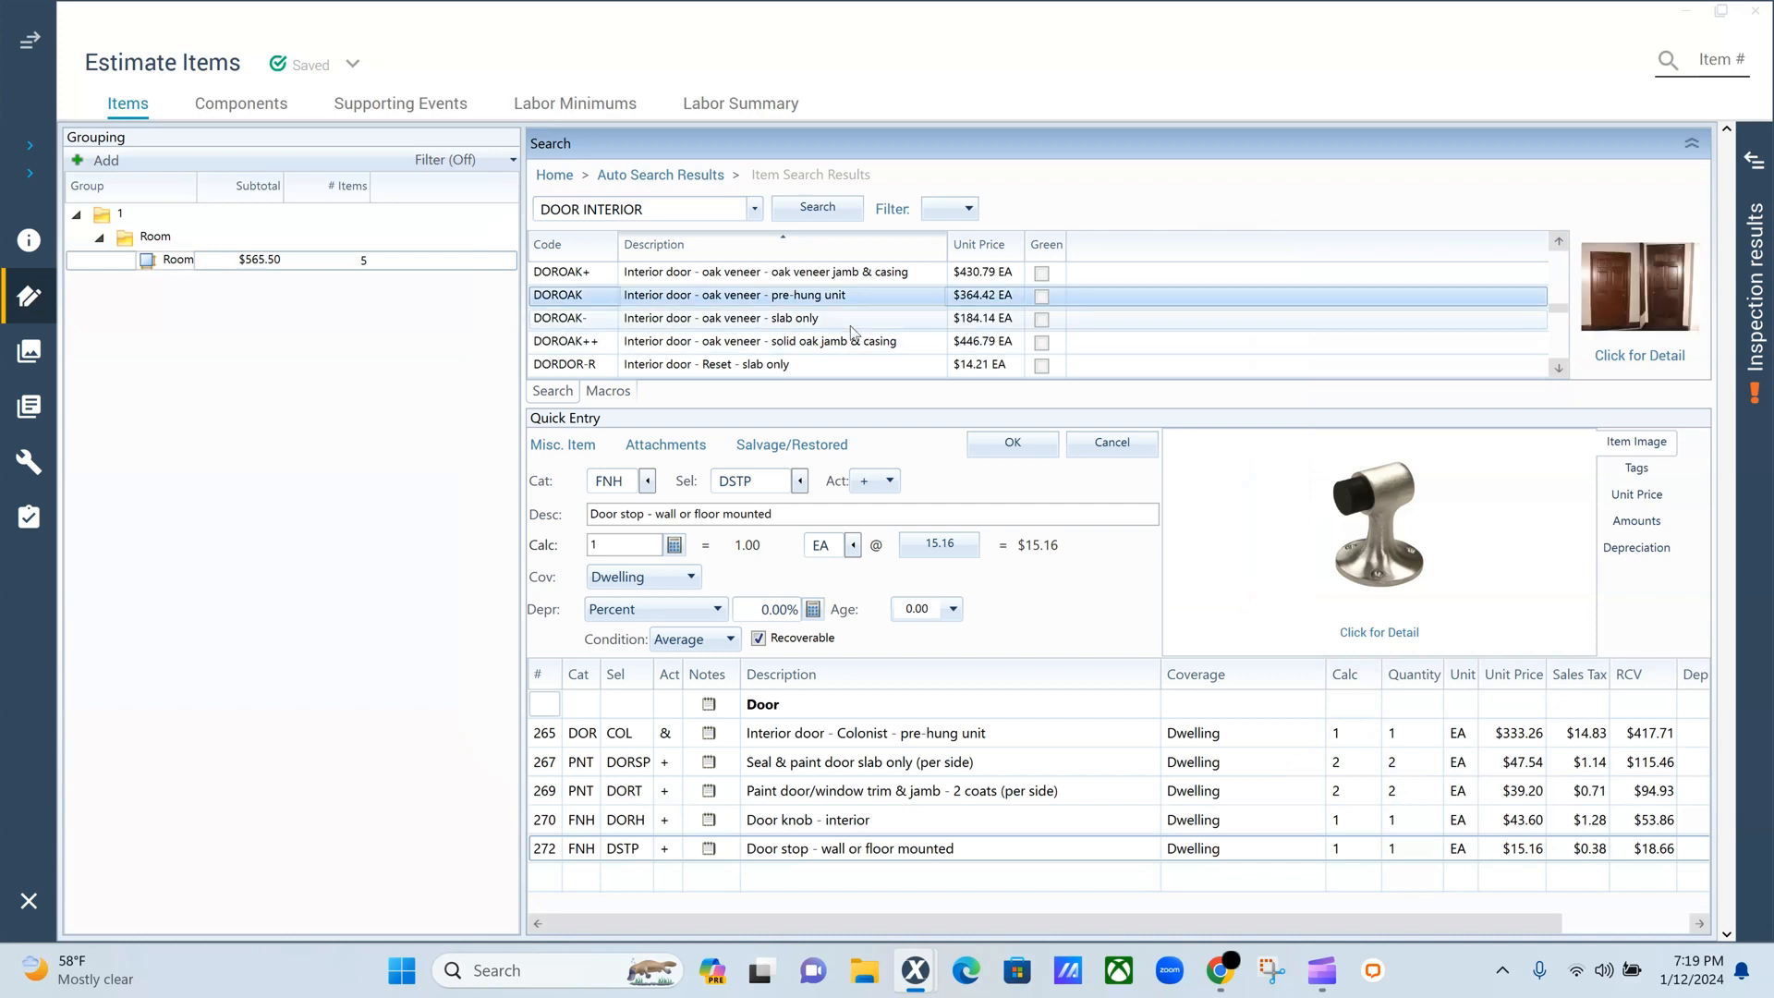
pyautogui.click(735, 322)
pyautogui.scroll(-1, 749, 326)
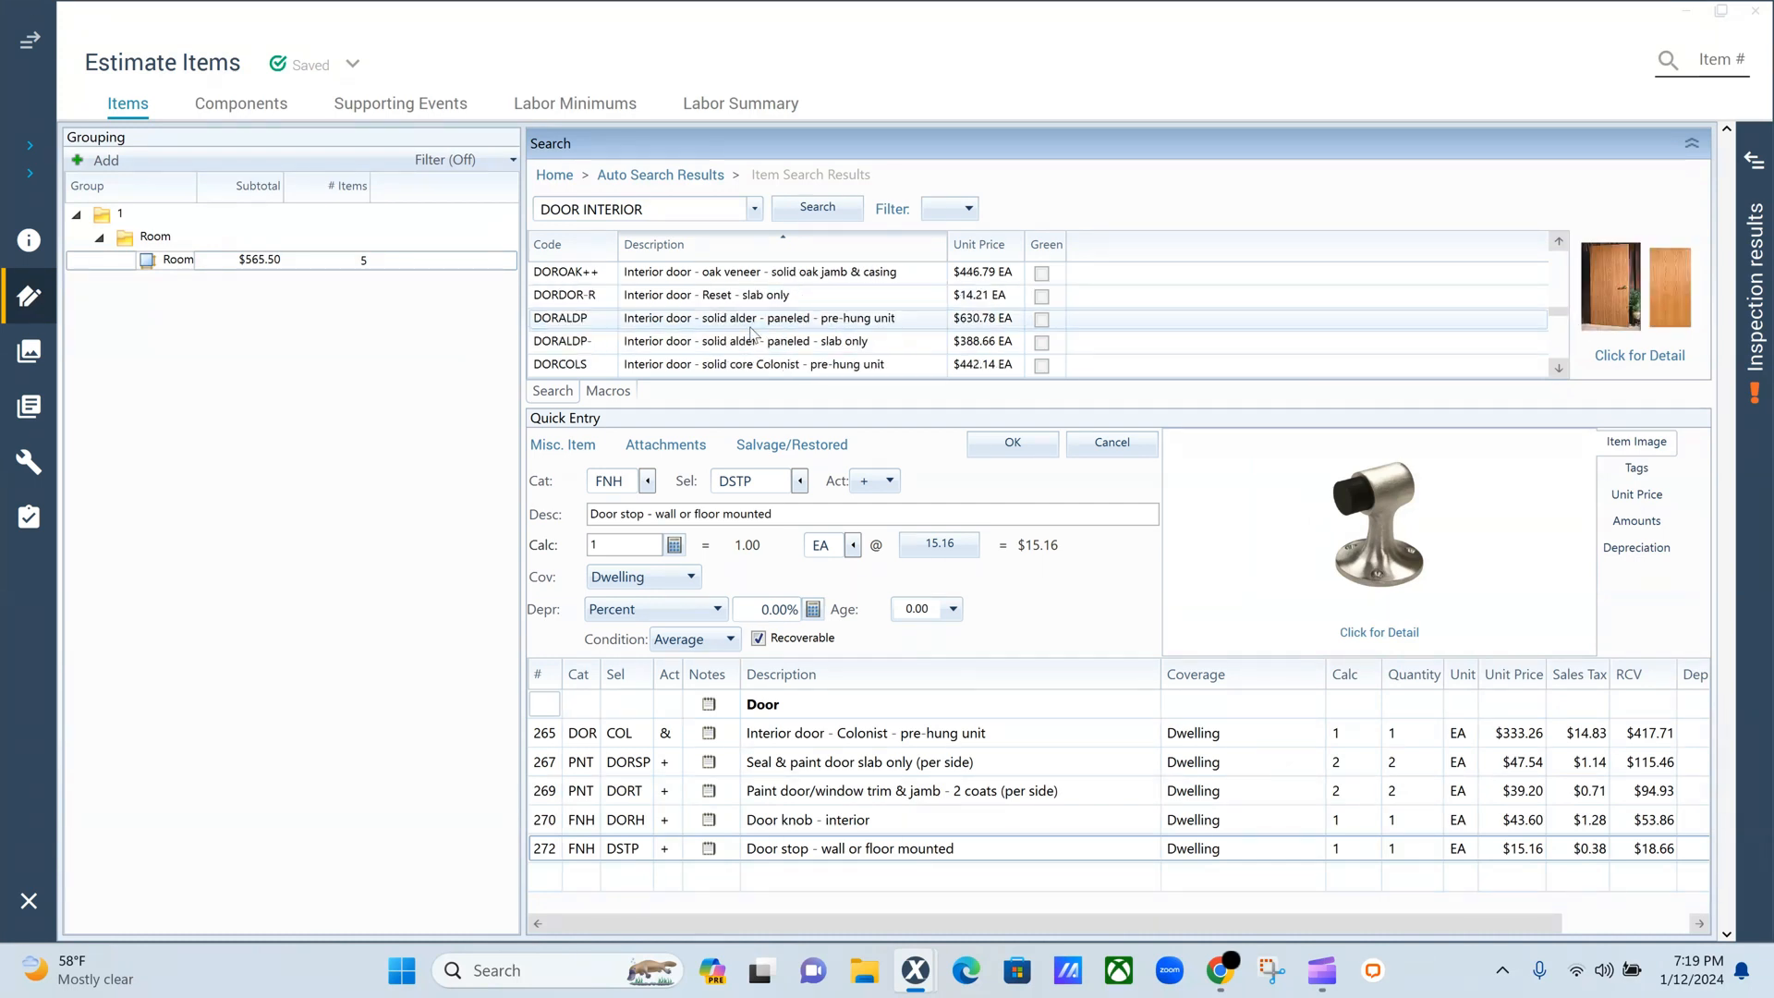
pyautogui.click(749, 325)
pyautogui.click(749, 351)
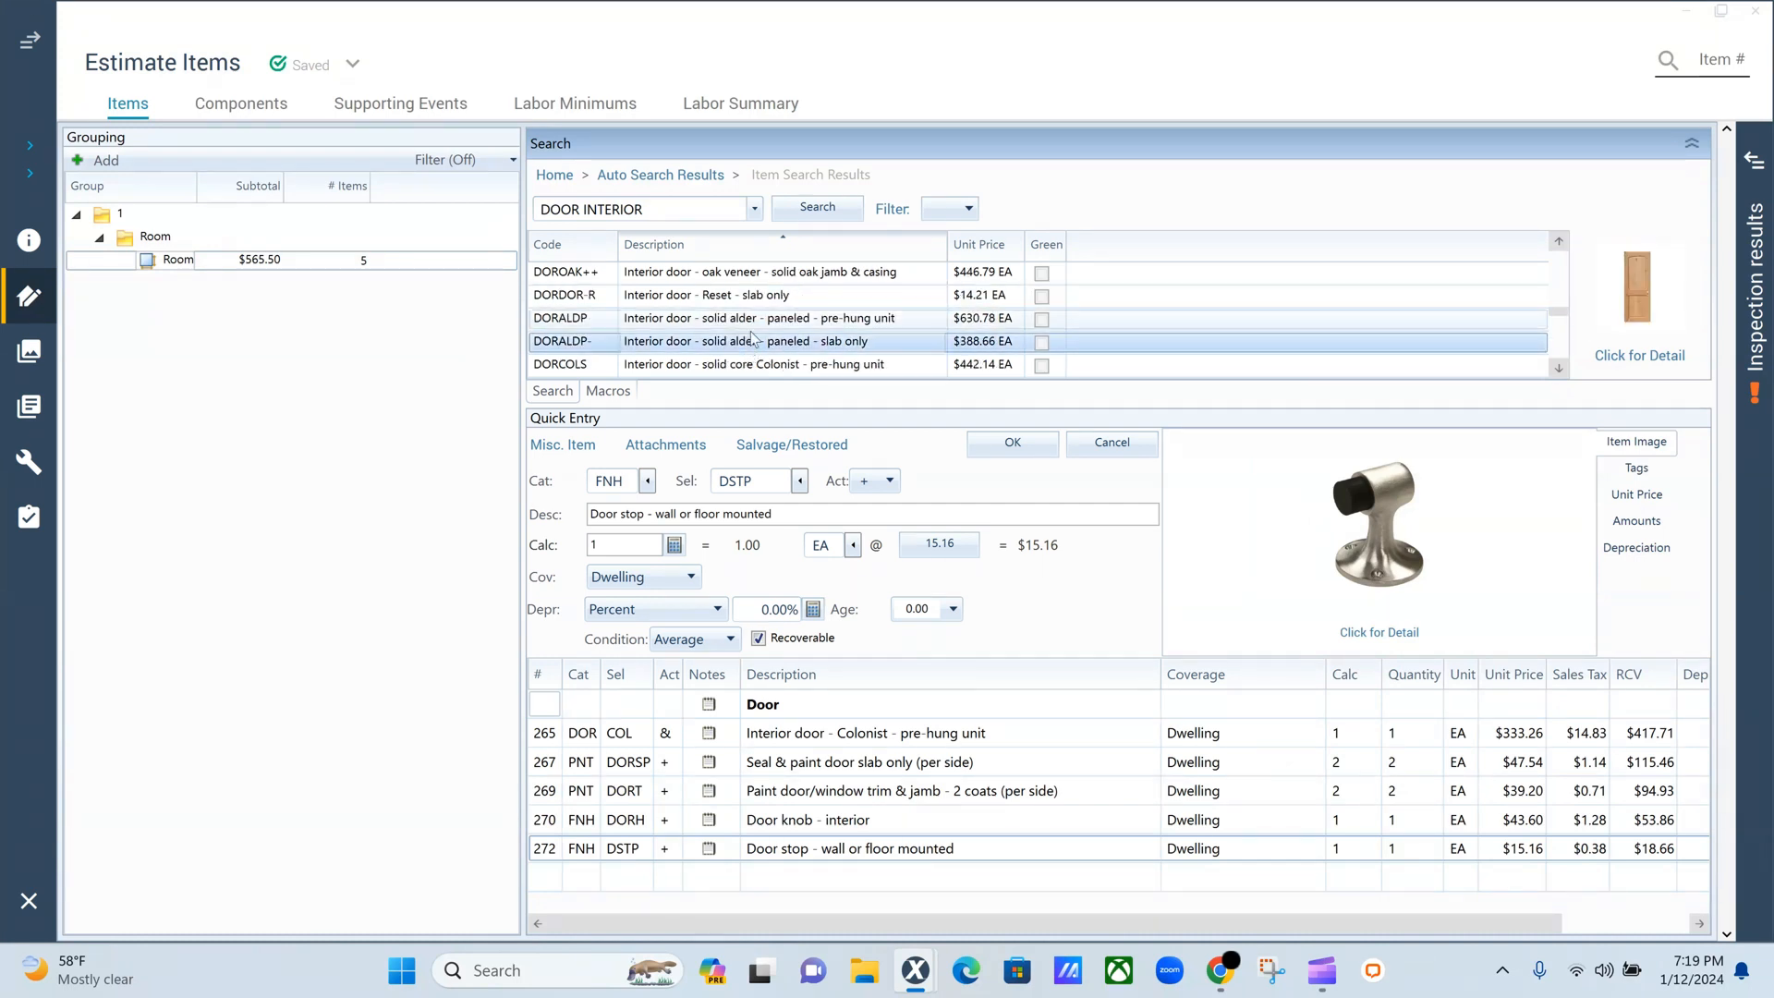
# Step: Compare the pictures of the solid core Colonist interior doors, both the slab only and the pre-hung unit
pyautogui.scroll(-1, 753, 337)
pyautogui.click(753, 323)
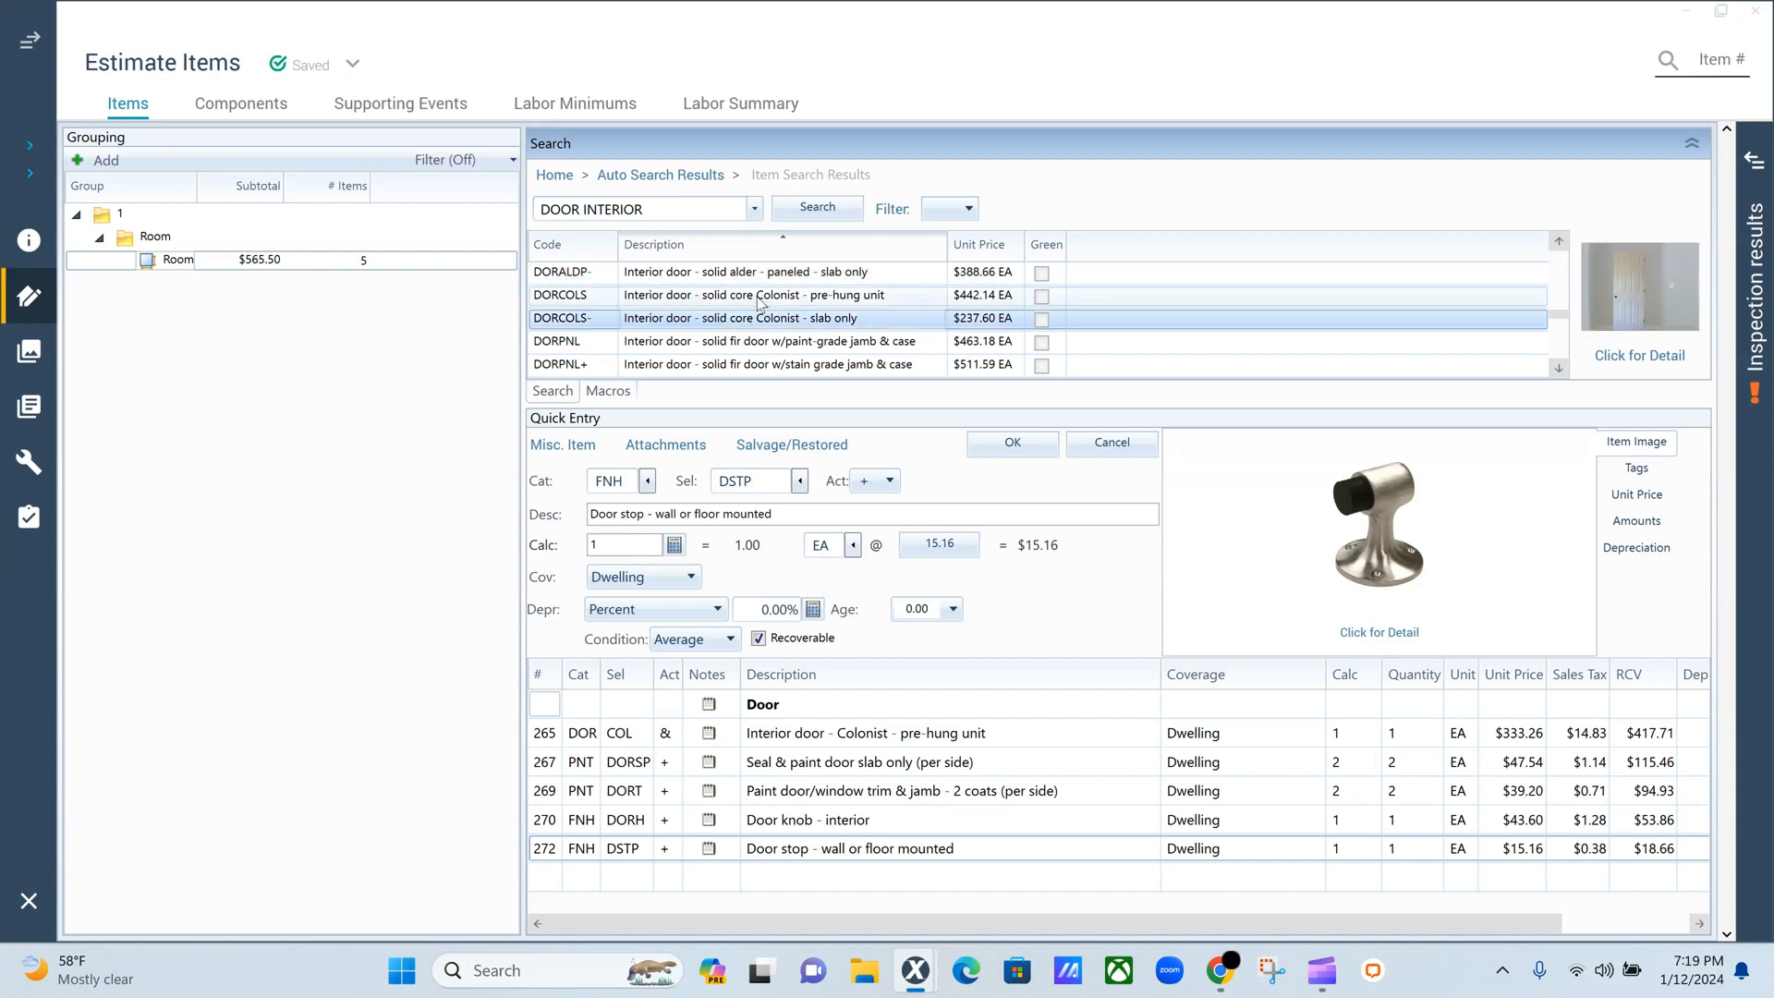
pyautogui.click(758, 298)
pyautogui.scroll(-1, 698, 312)
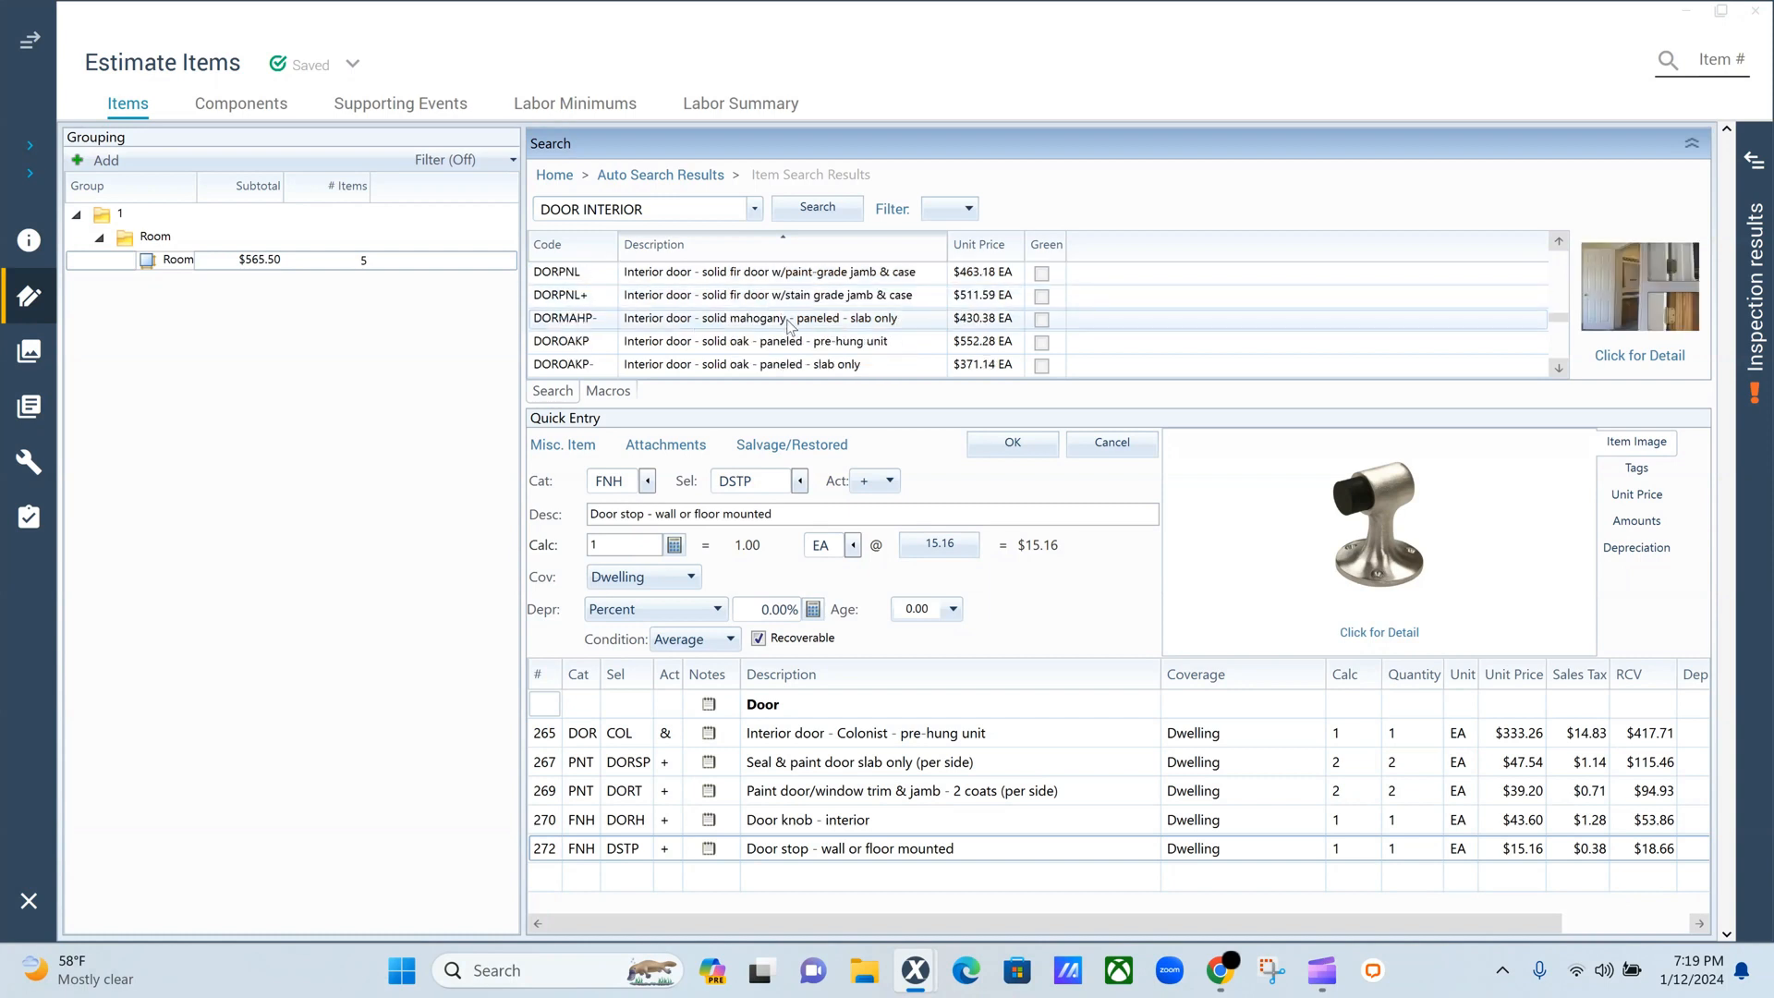
pyautogui.scroll(1, 790, 322)
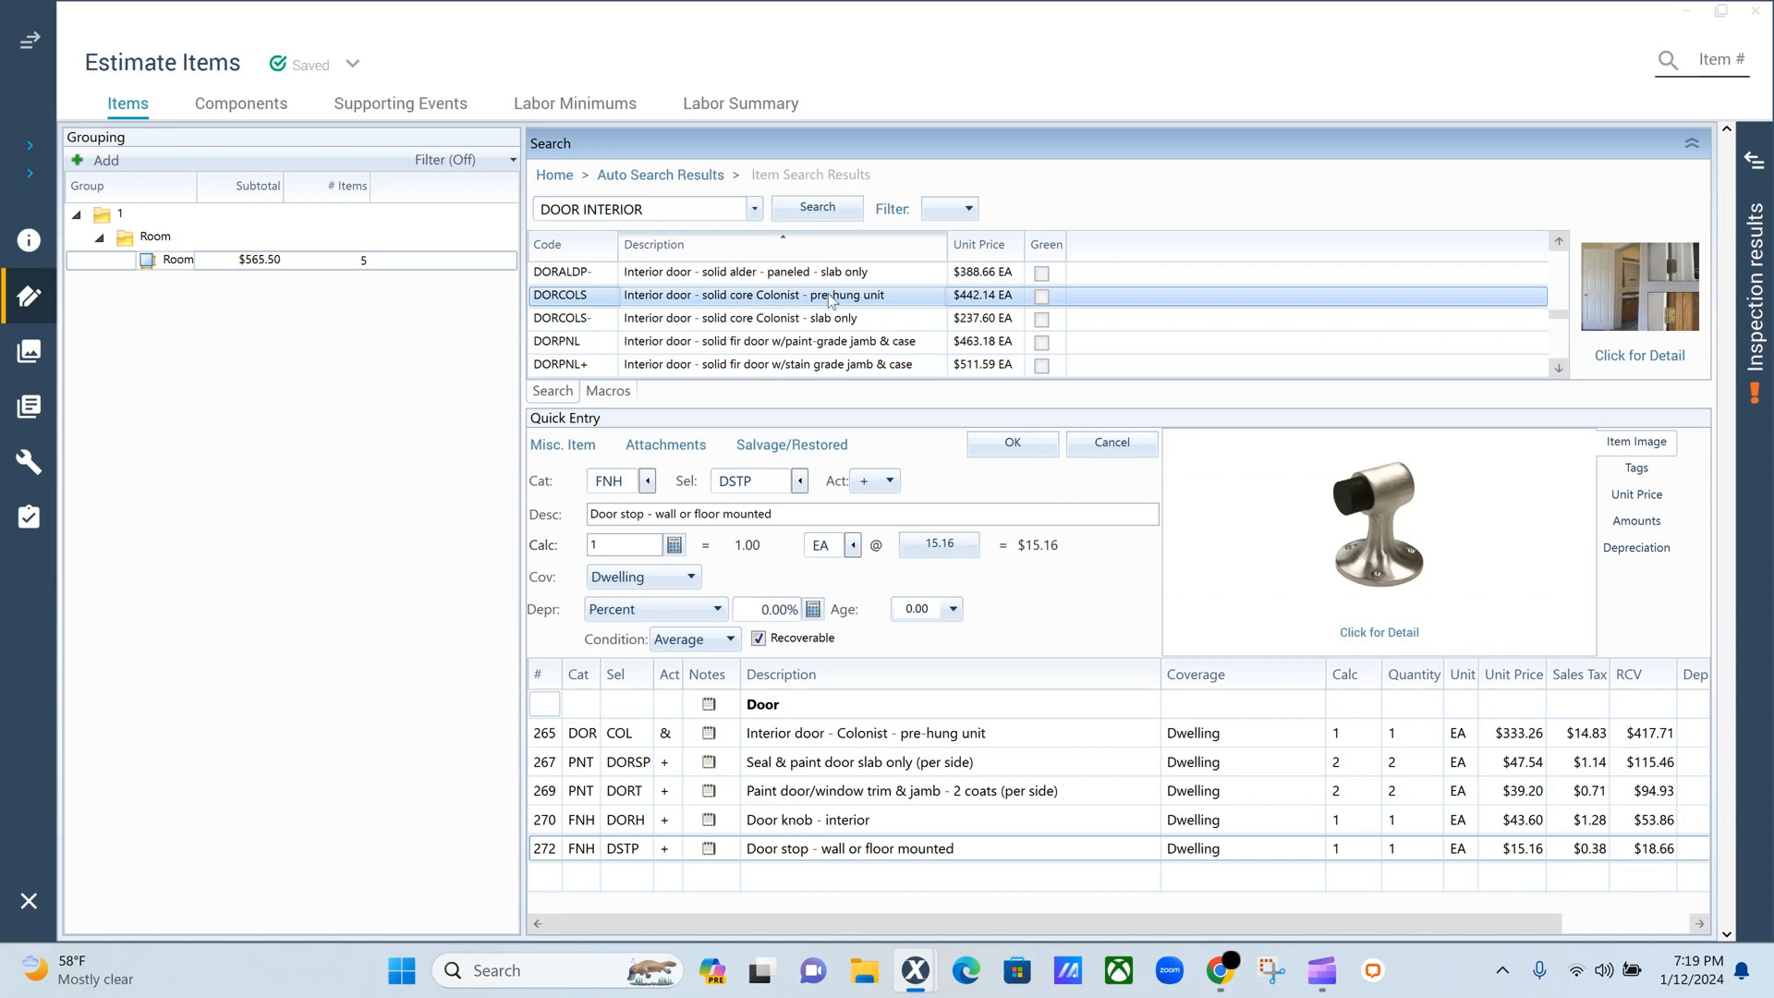
pyautogui.scroll(1, 738, 300)
pyautogui.scroll(-1, 737, 300)
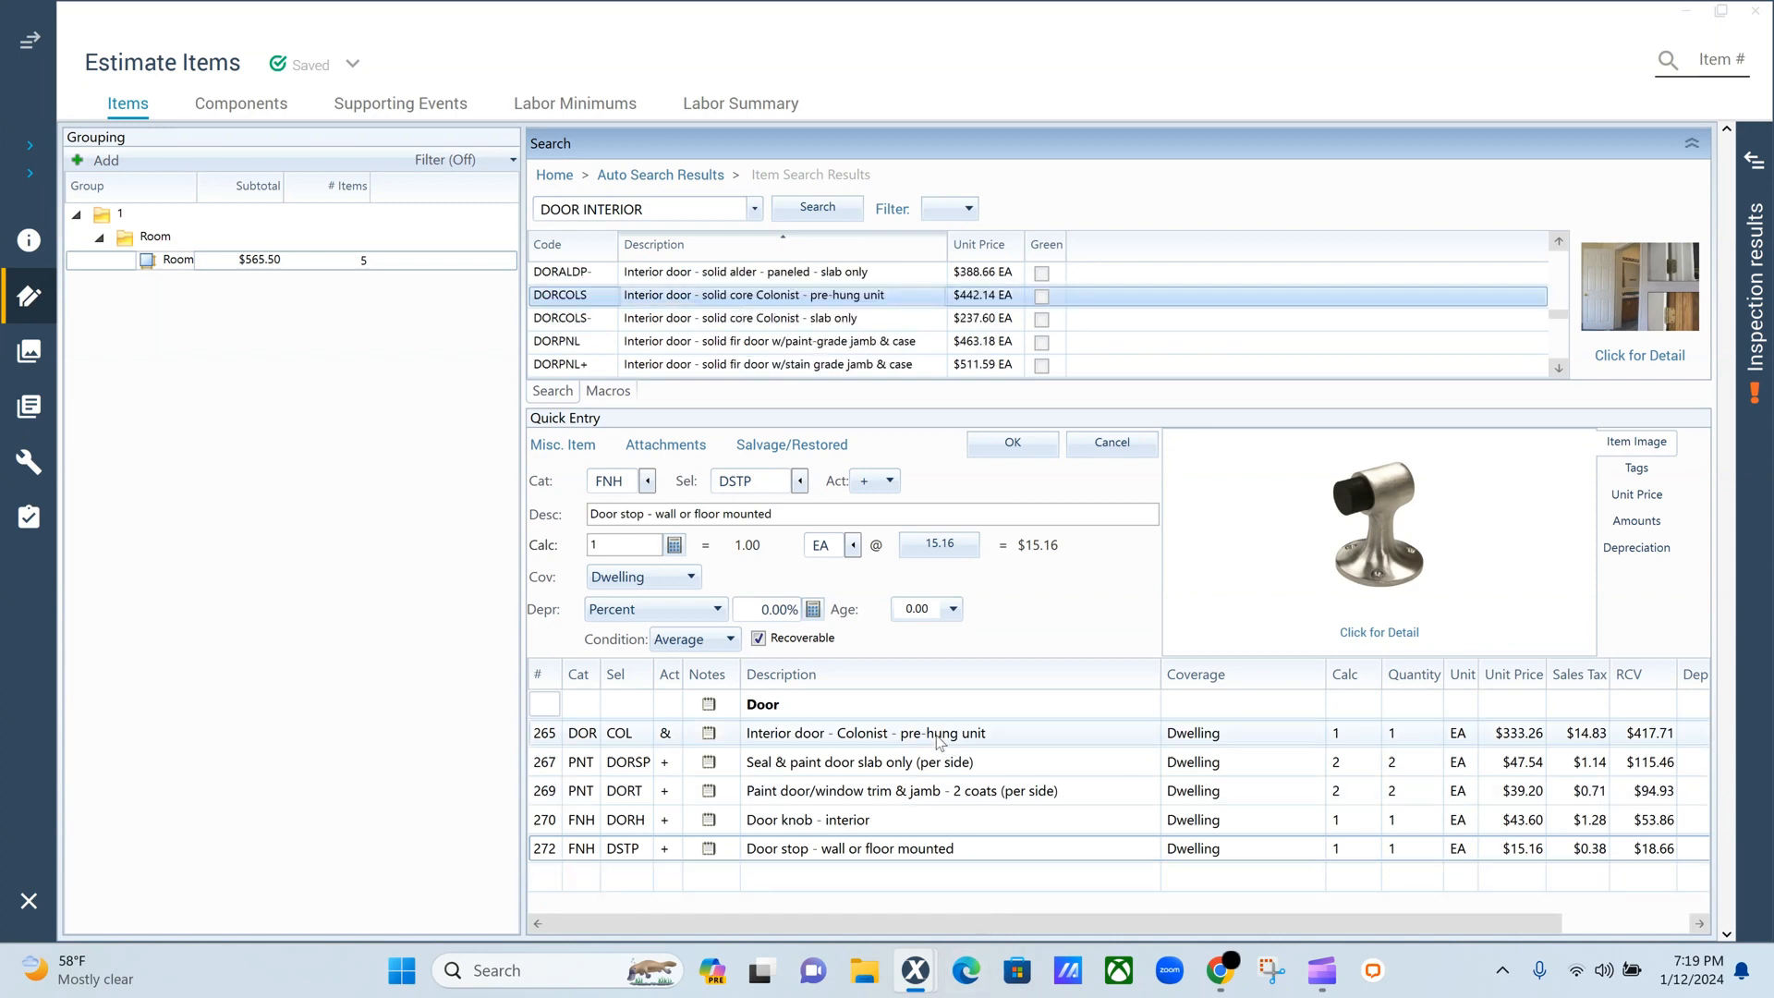
# Step: Find the mobile home interior door unit (DORAVM), review its item definition and close it
pyautogui.scroll(-1, 736, 319)
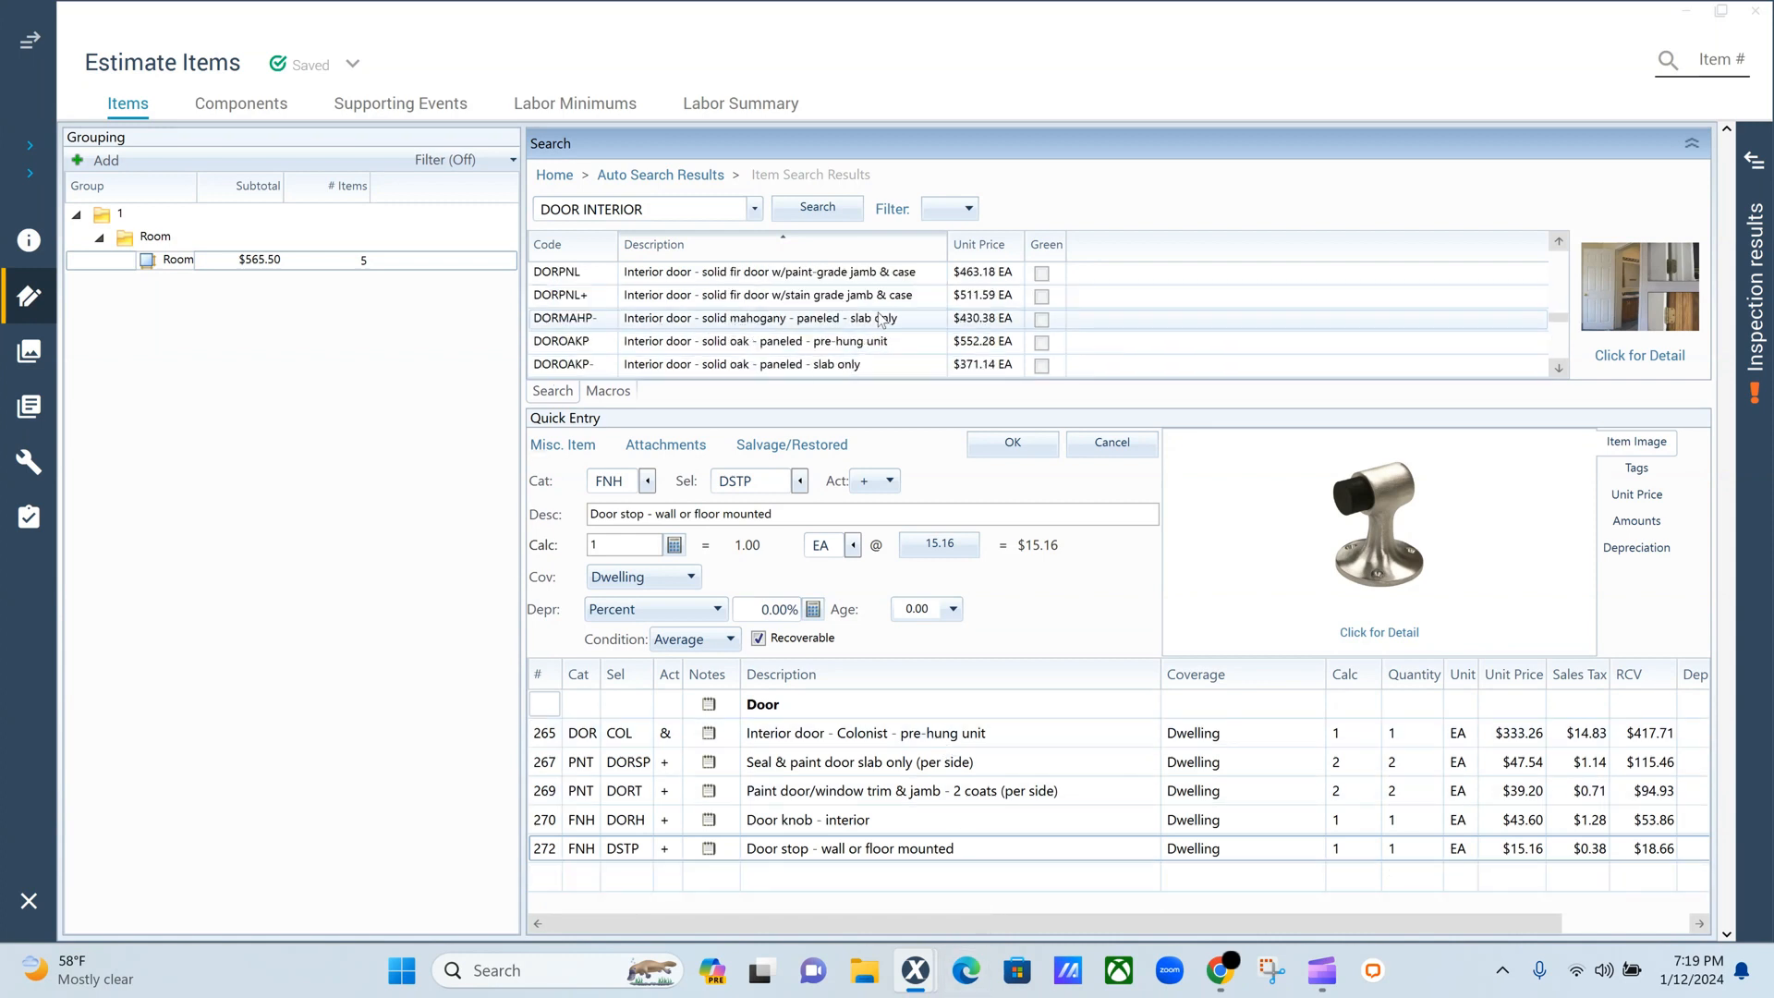
pyautogui.scroll(-1, 881, 320)
pyautogui.scroll(-1, 739, 309)
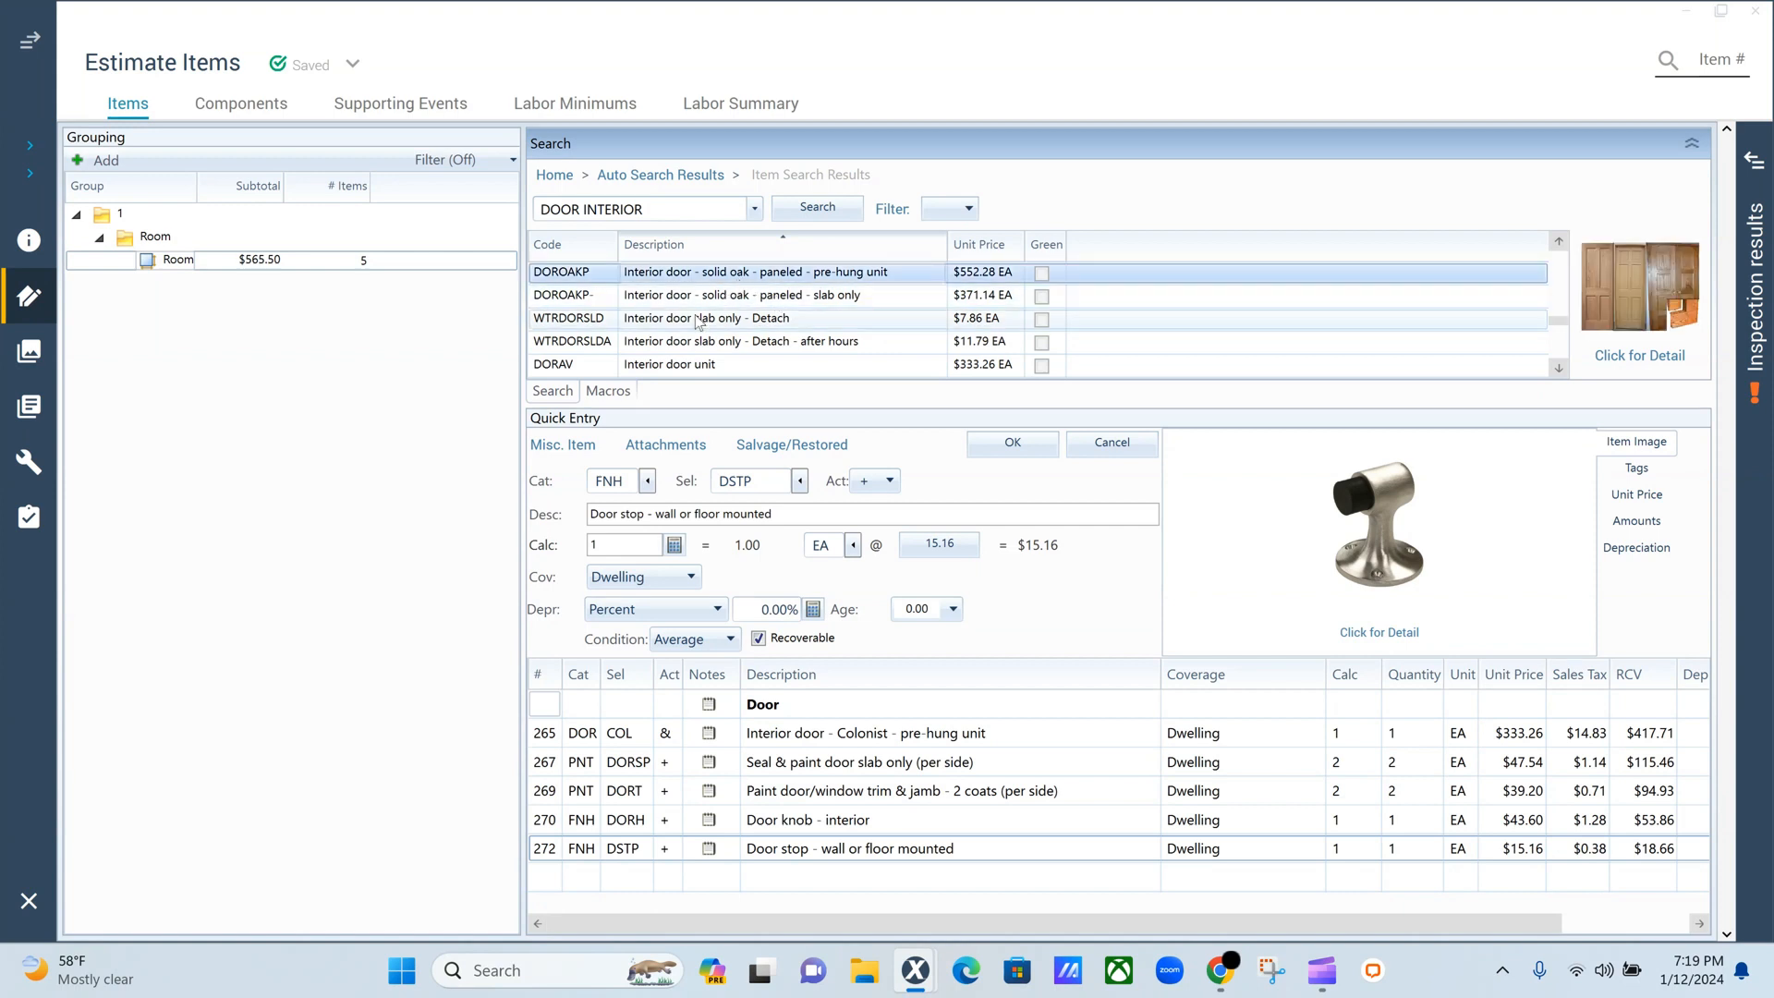
pyautogui.scroll(-1, 712, 317)
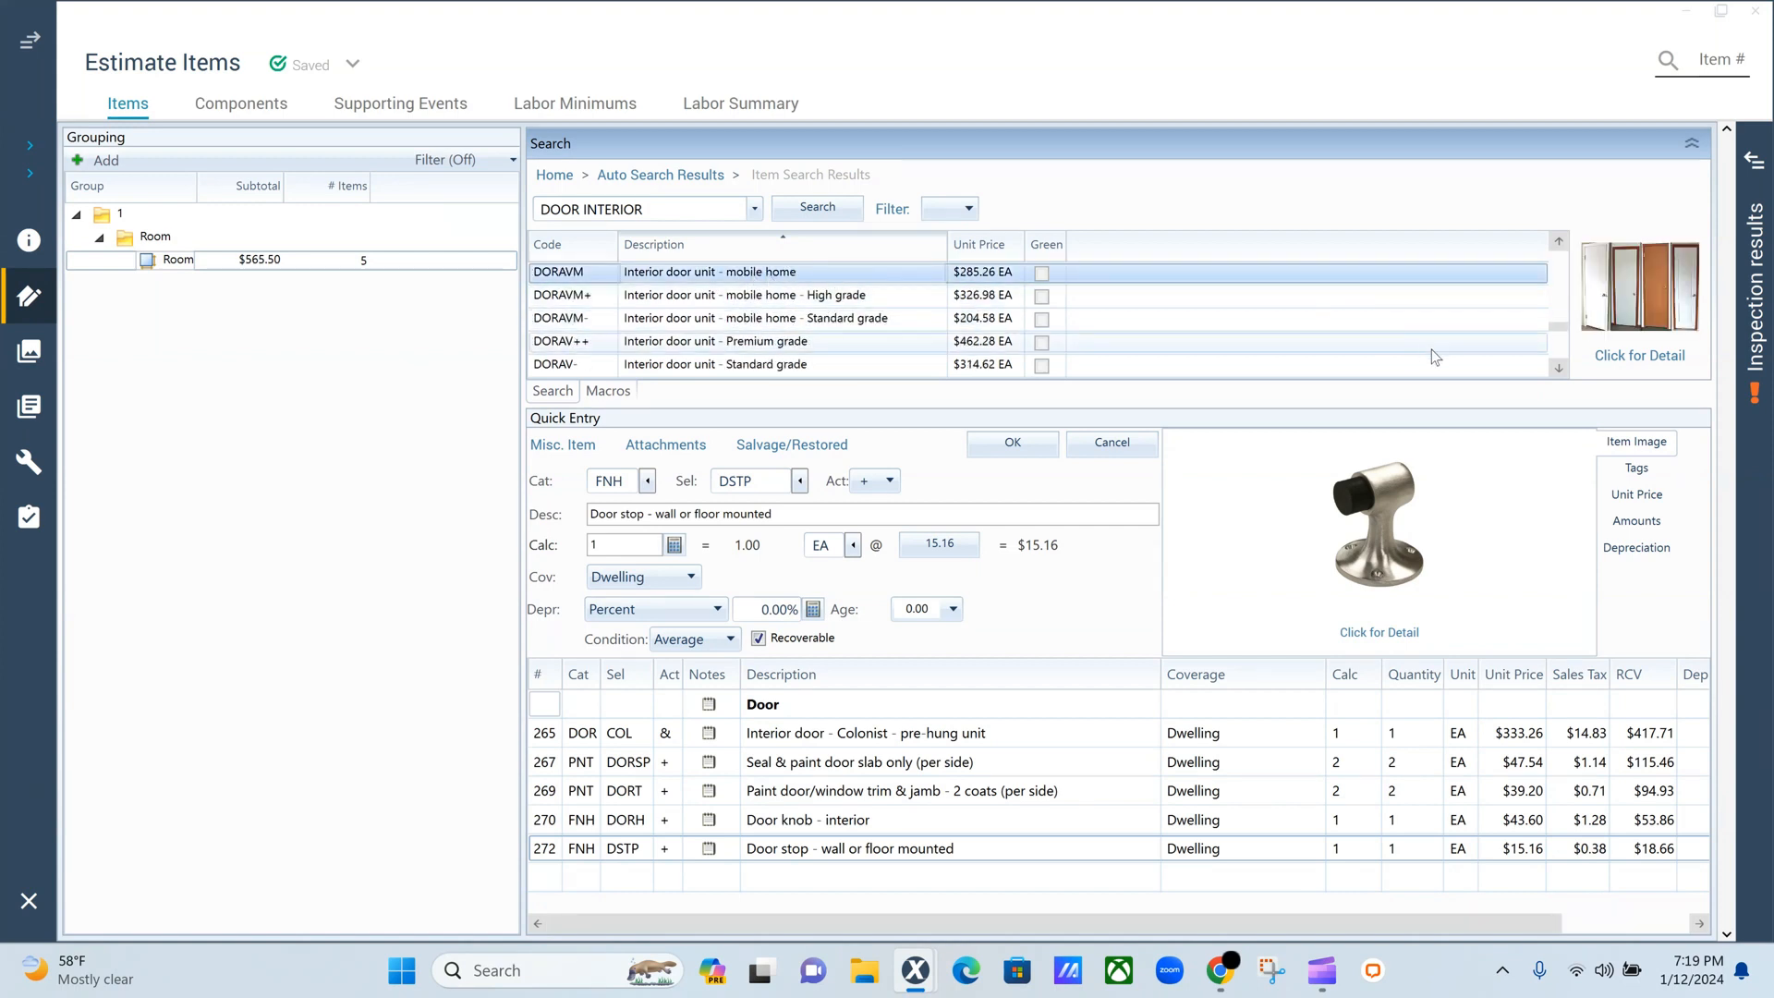
pyautogui.click(1634, 360)
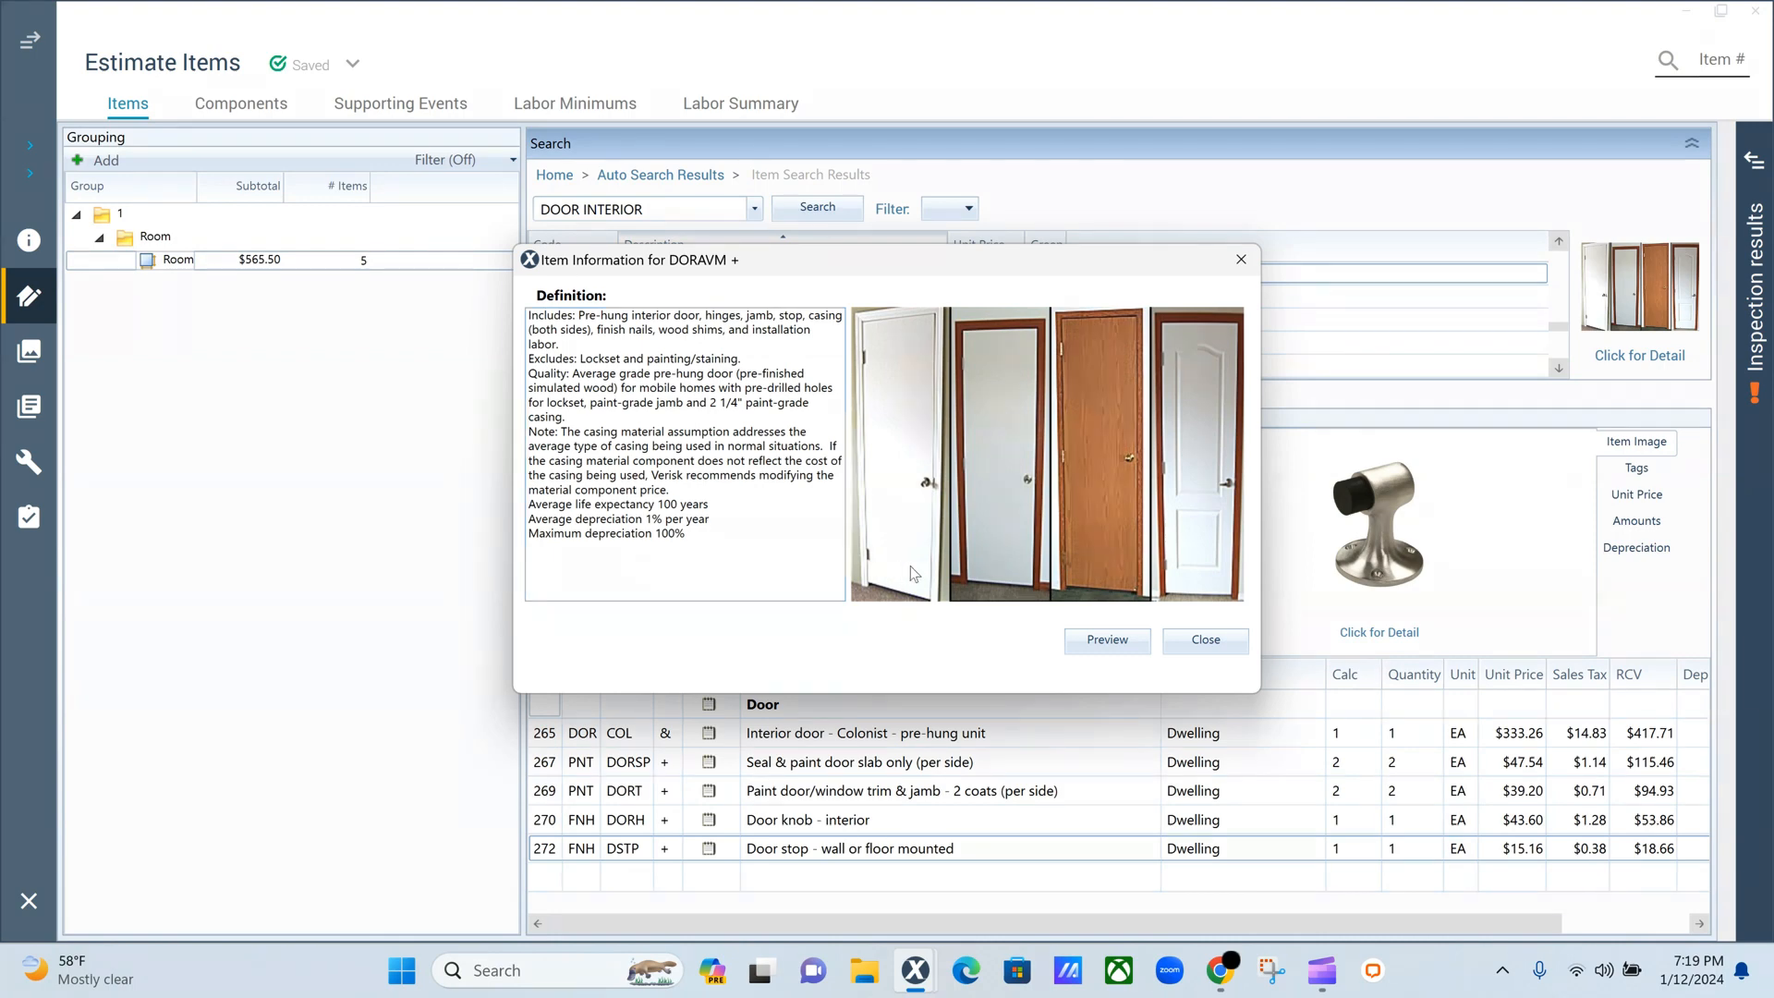
pyautogui.click(1255, 265)
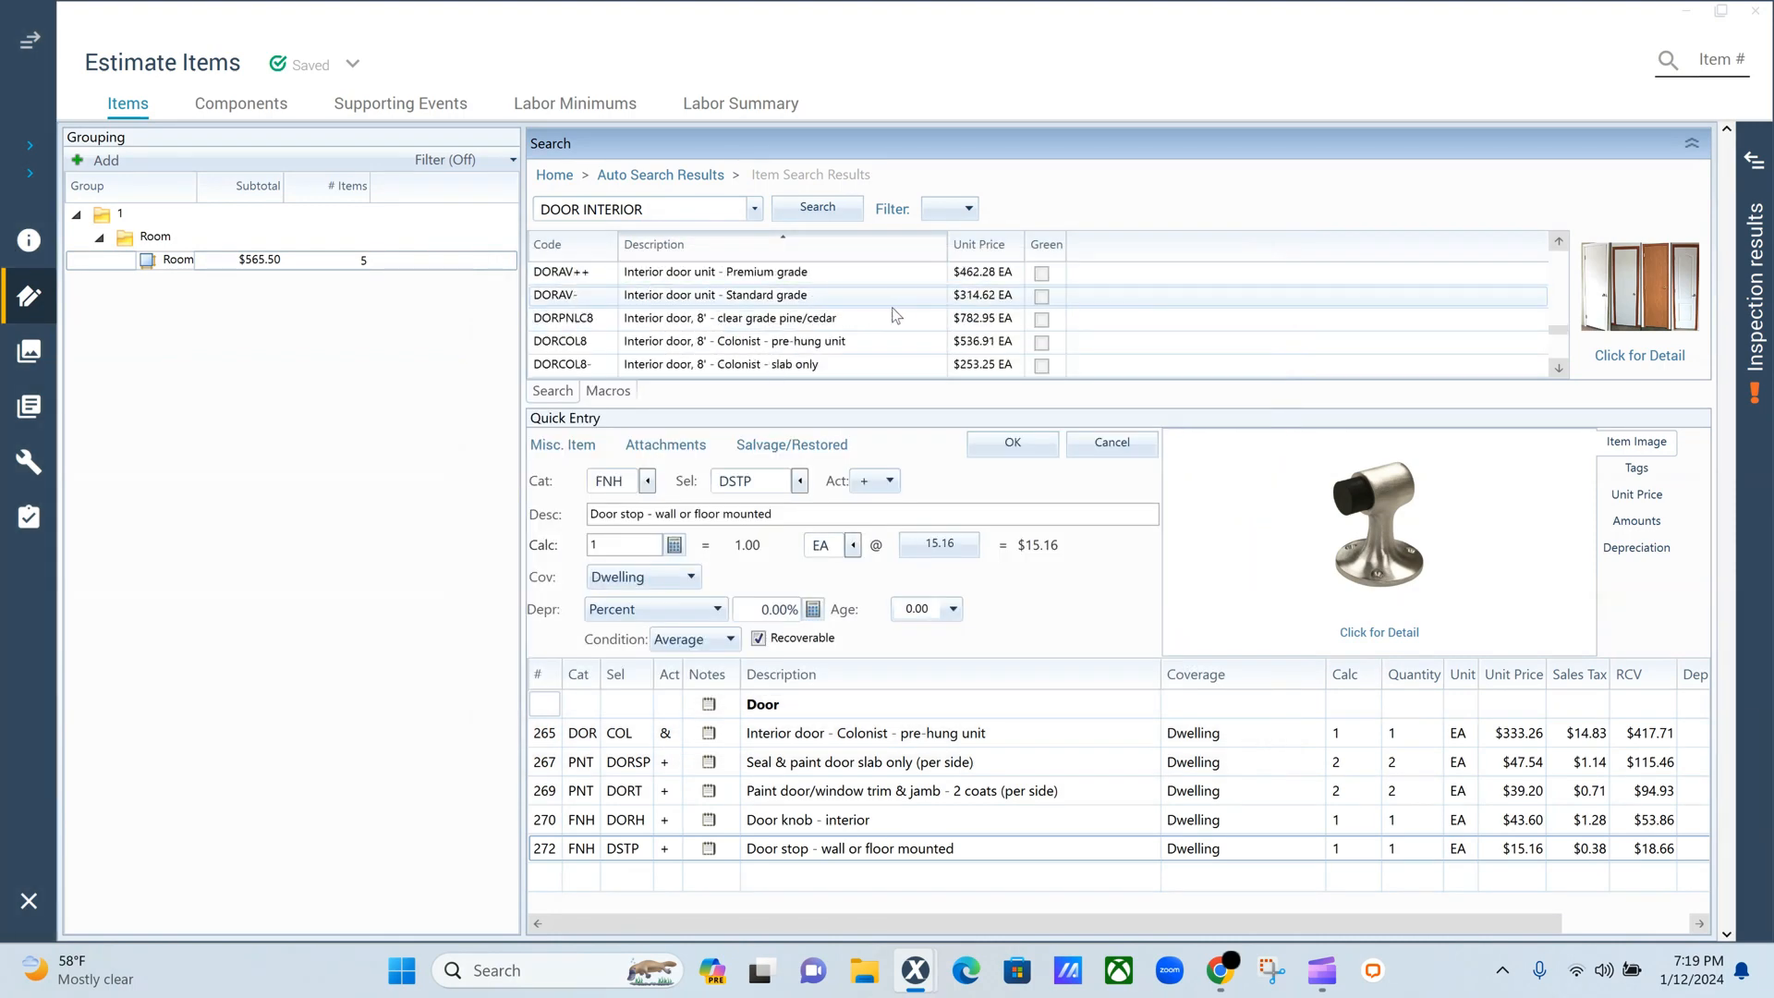
# Step: Find the 8' Colonist pre-hung interior door (DORCOL8), review its item definition and close it
pyautogui.scroll(-3, 832, 324)
pyautogui.click(778, 340)
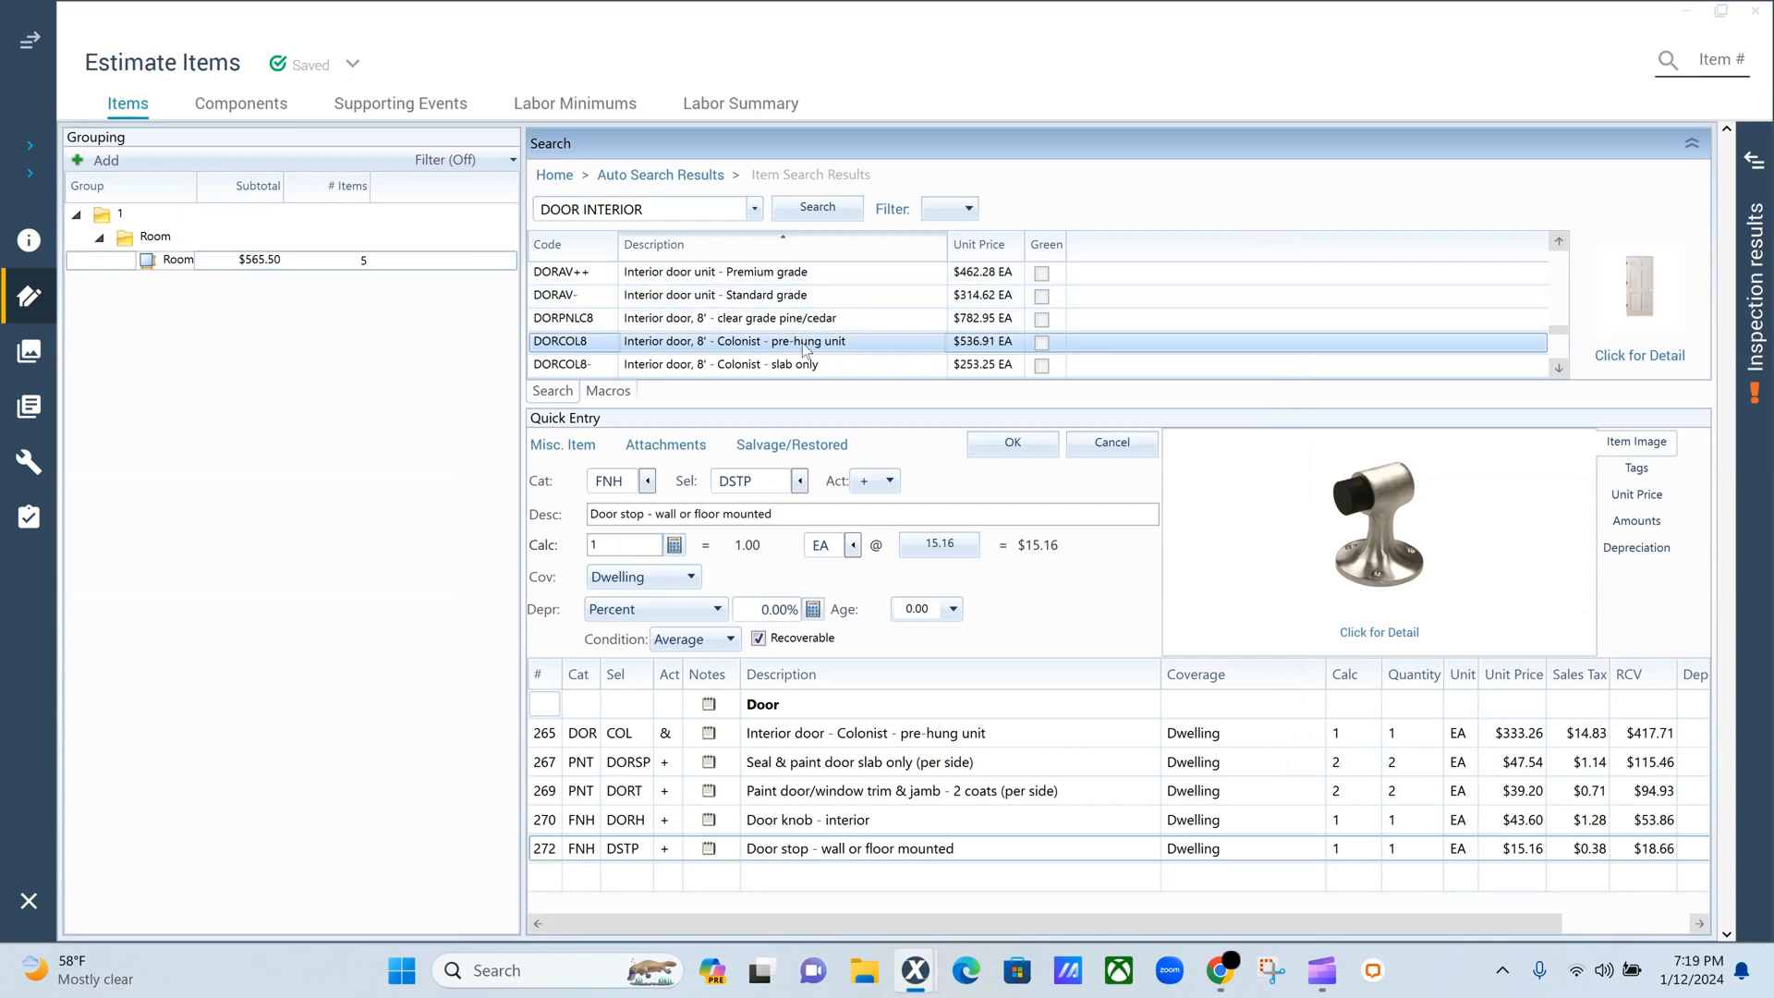
pyautogui.click(1649, 340)
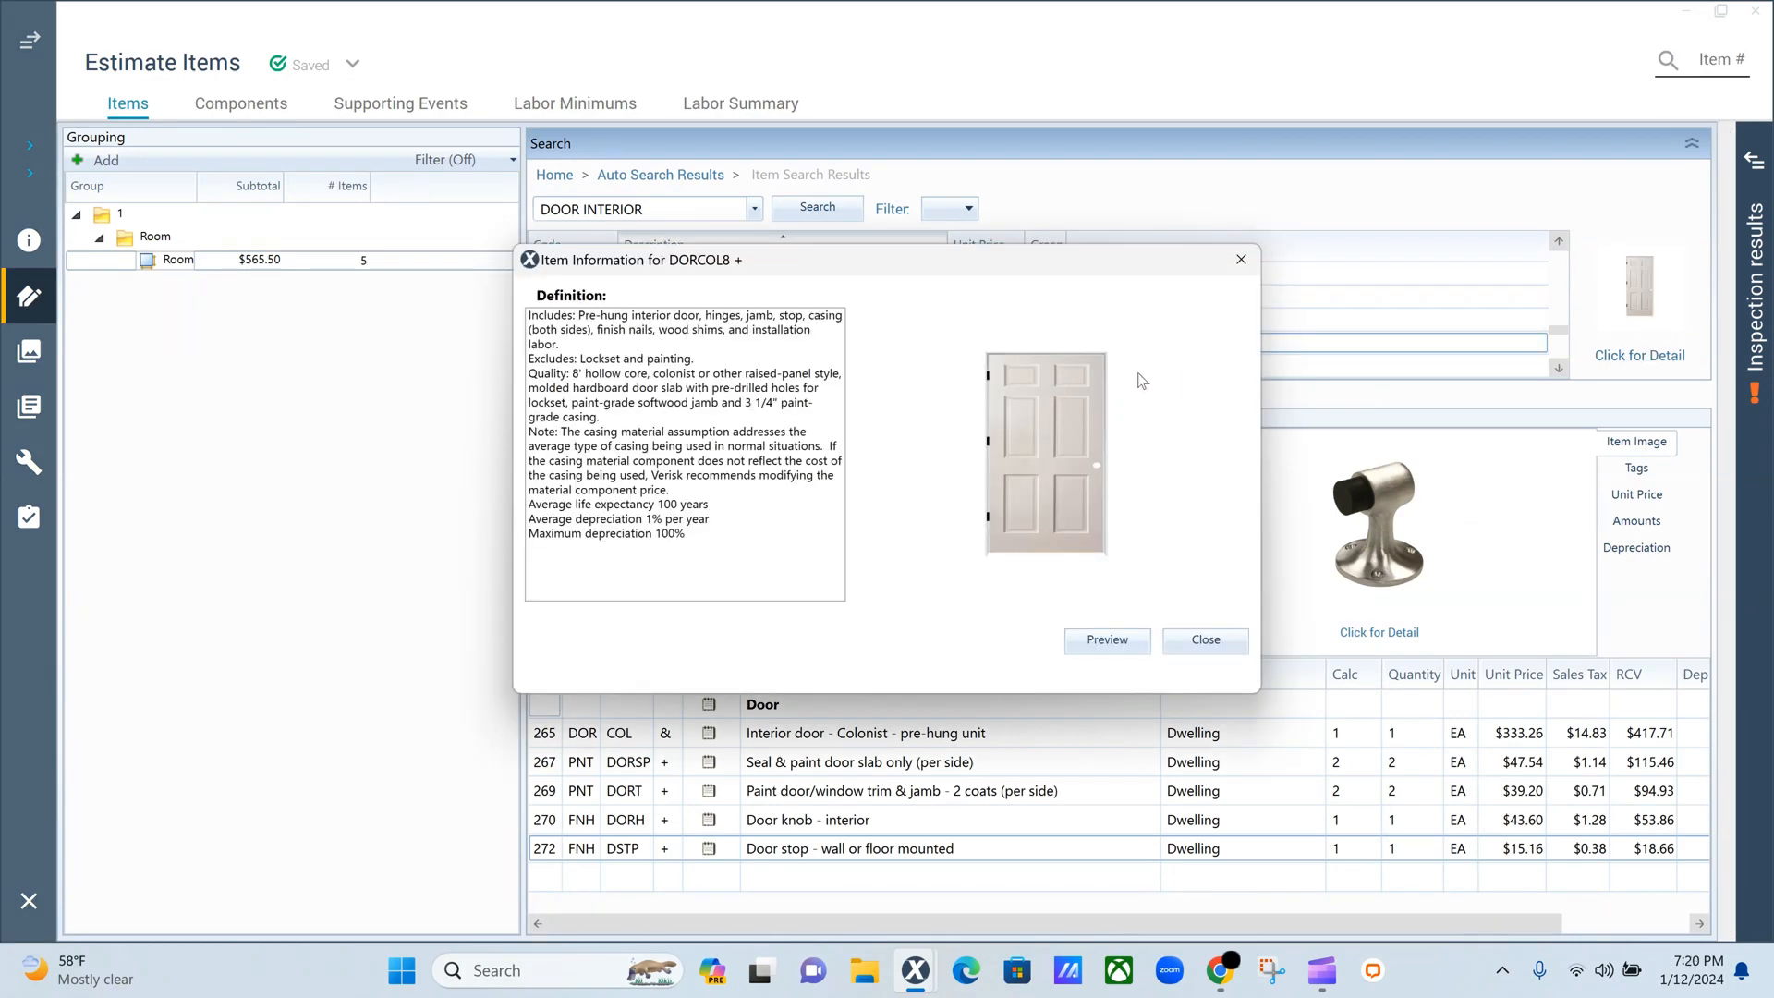
pyautogui.click(1242, 259)
# Step: Look through the remaining interior door results, search for BIFOLD and add the double Colonist bifold door set (DORBF) to the estimate
pyautogui.scroll(-5, 813, 312)
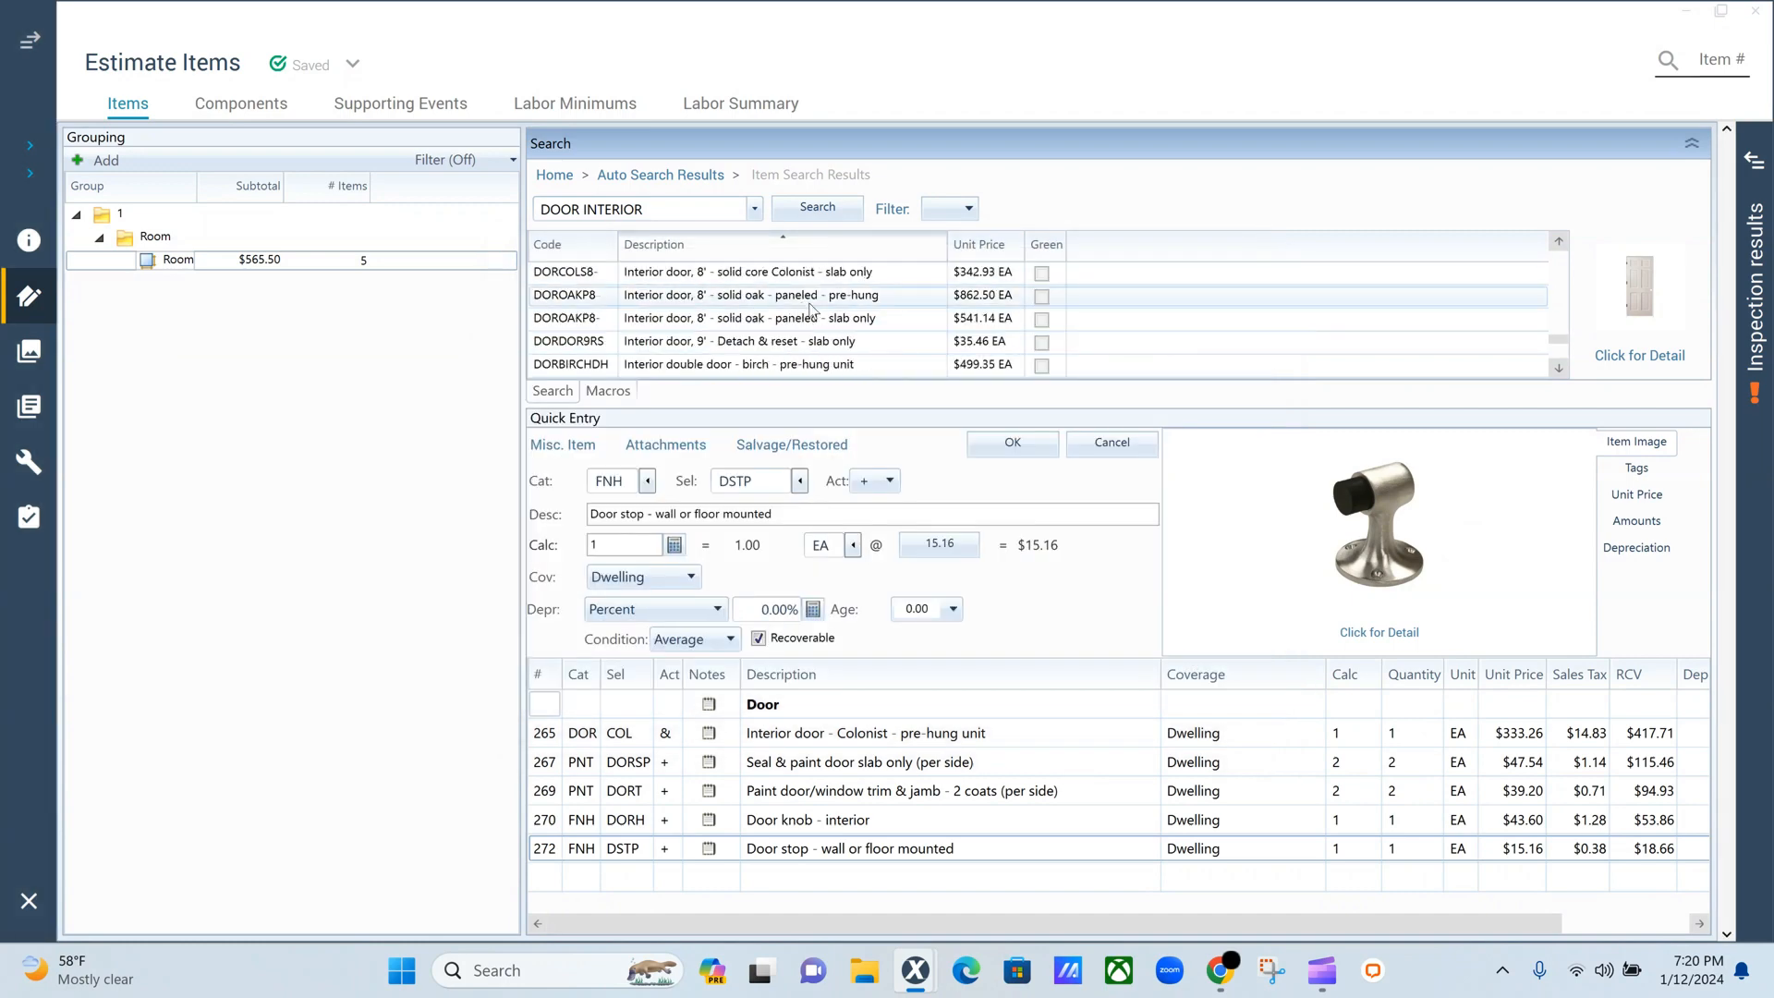
pyautogui.scroll(-5, 812, 311)
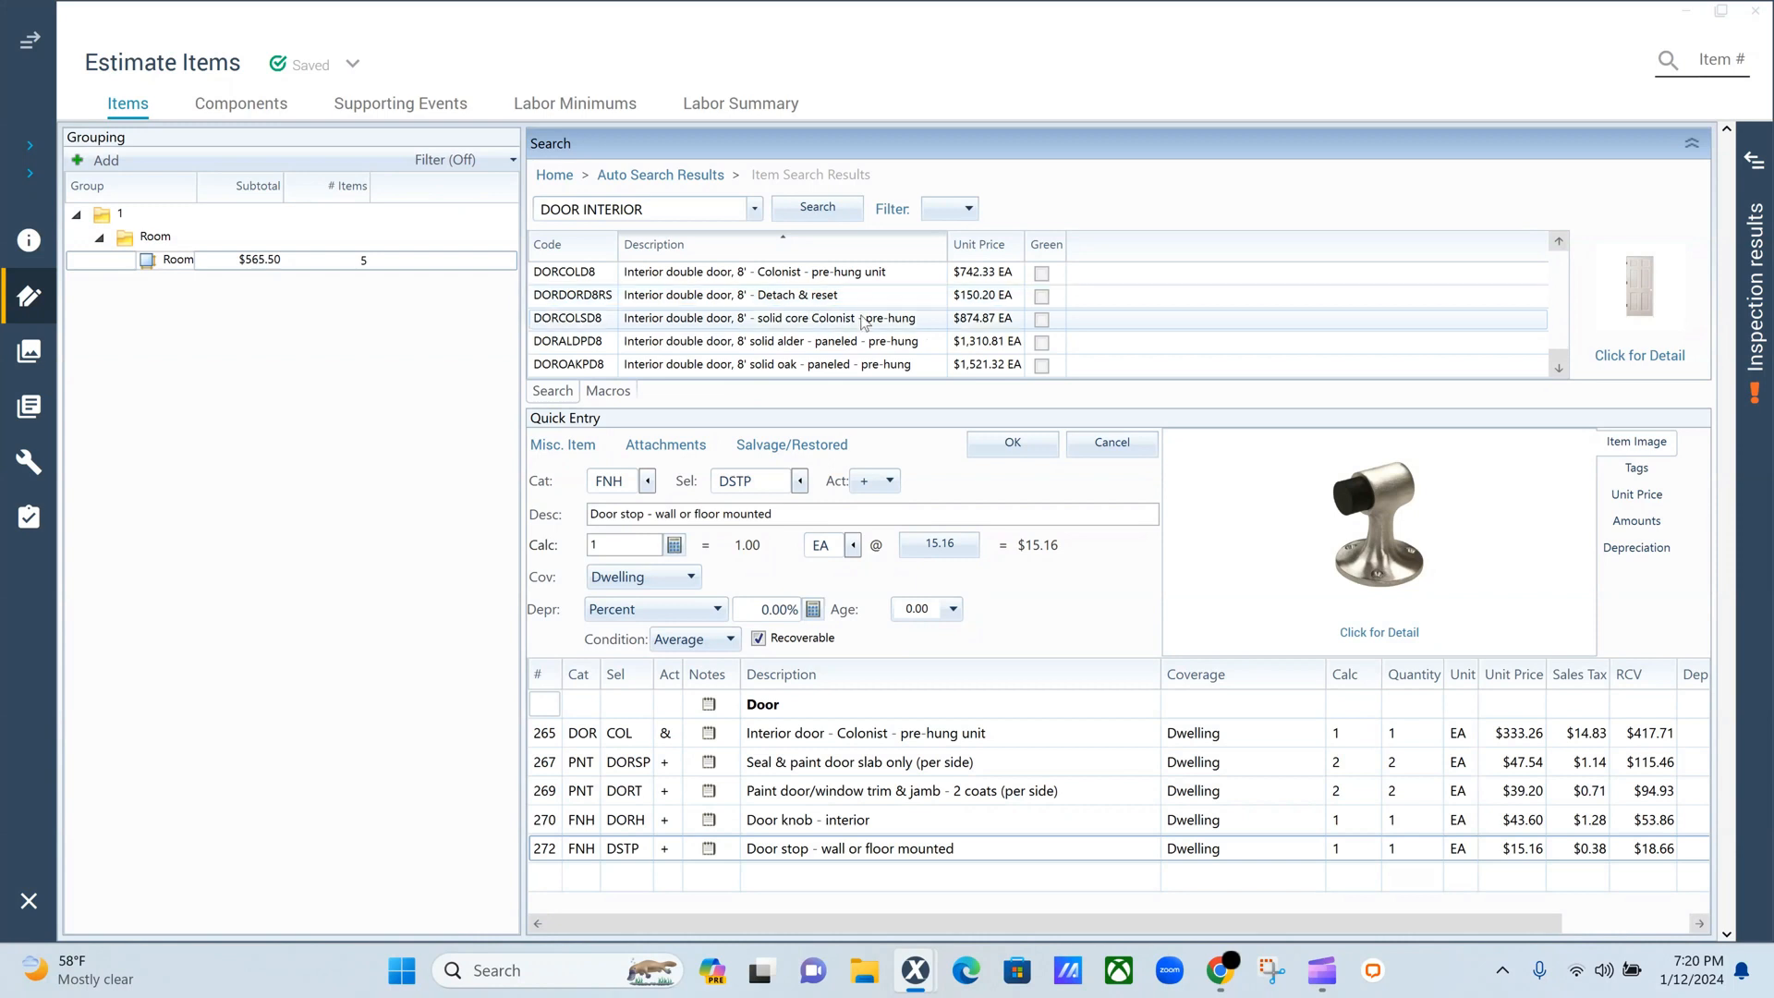
pyautogui.doubleClick(698, 211)
pyautogui.moveTo(684, 210); pyautogui.dragTo(318, 213)
pyautogui.write('BI')
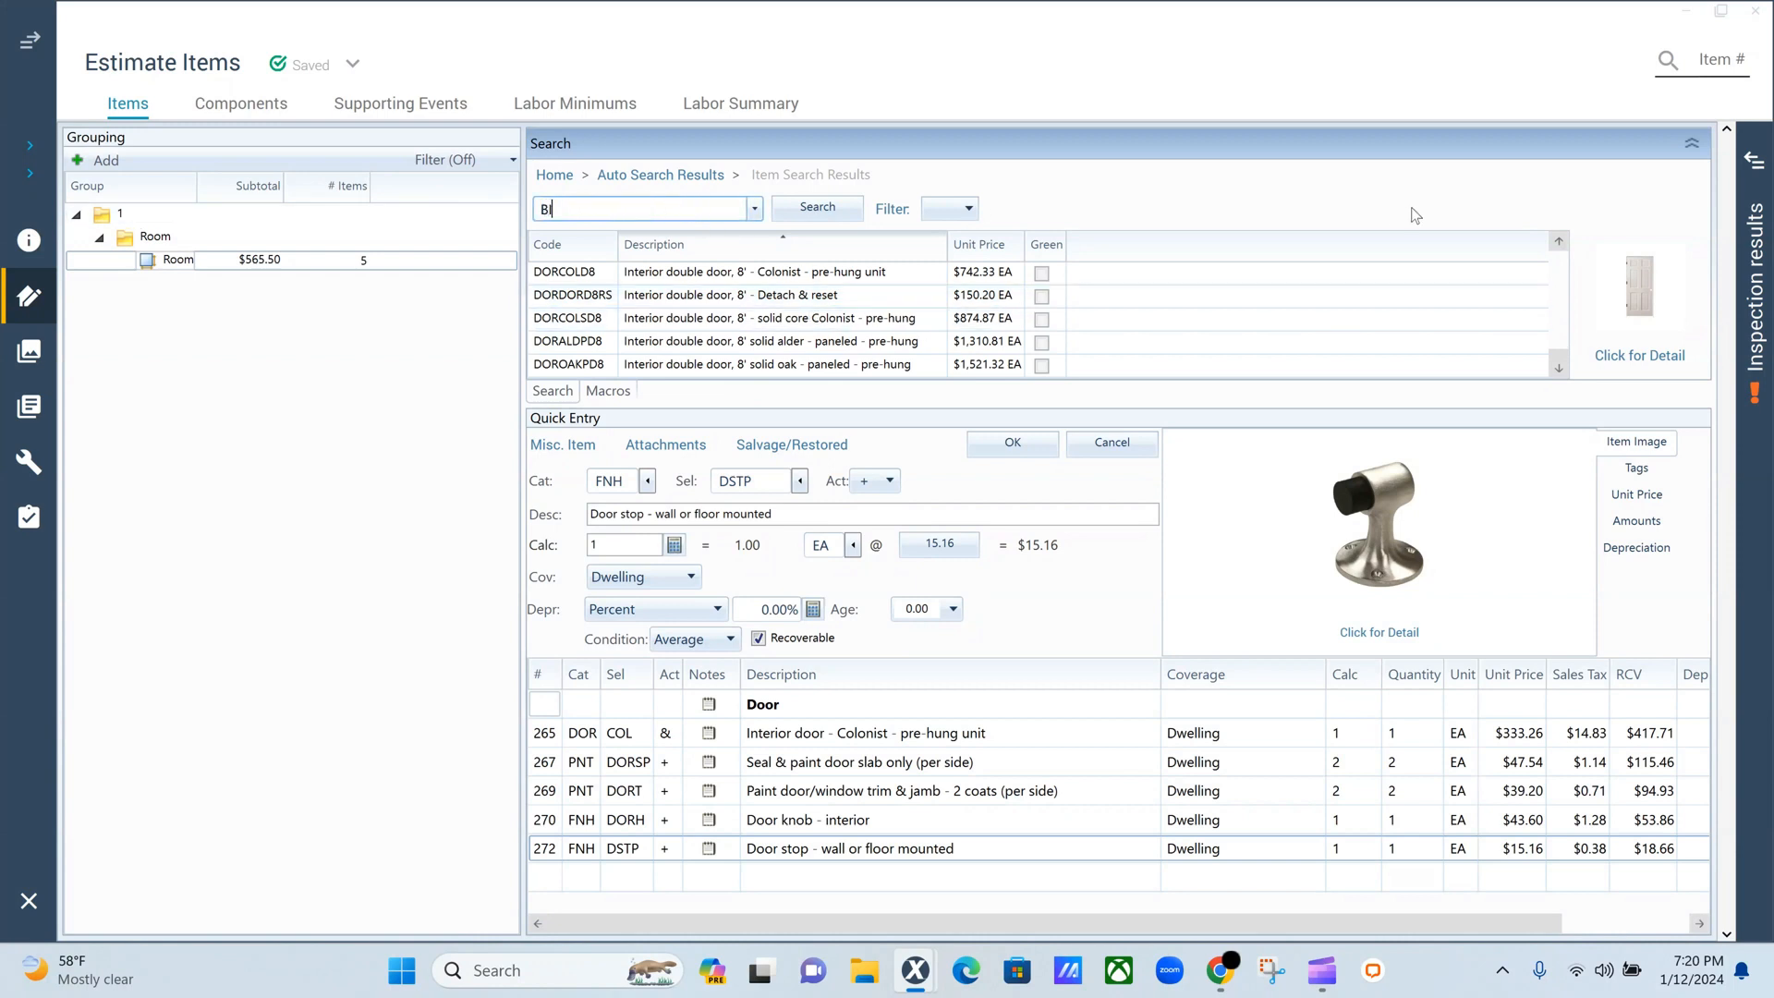
pyautogui.write('FOLD')
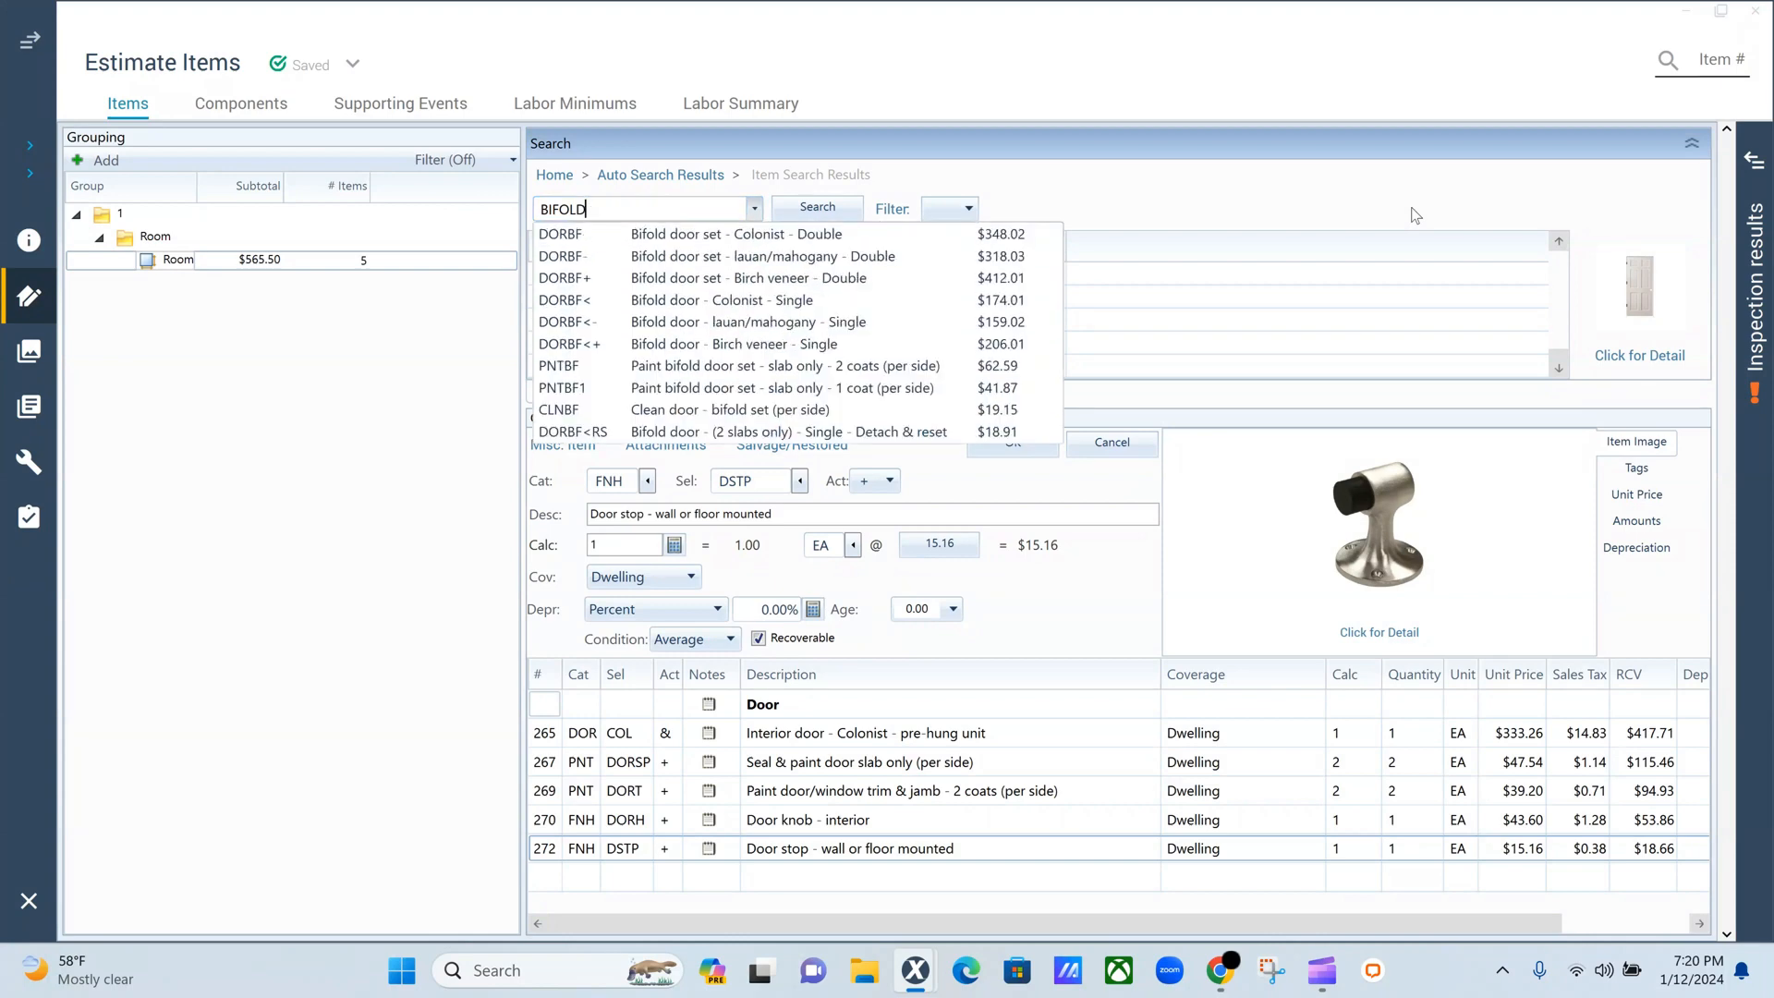
pyautogui.press('Down')
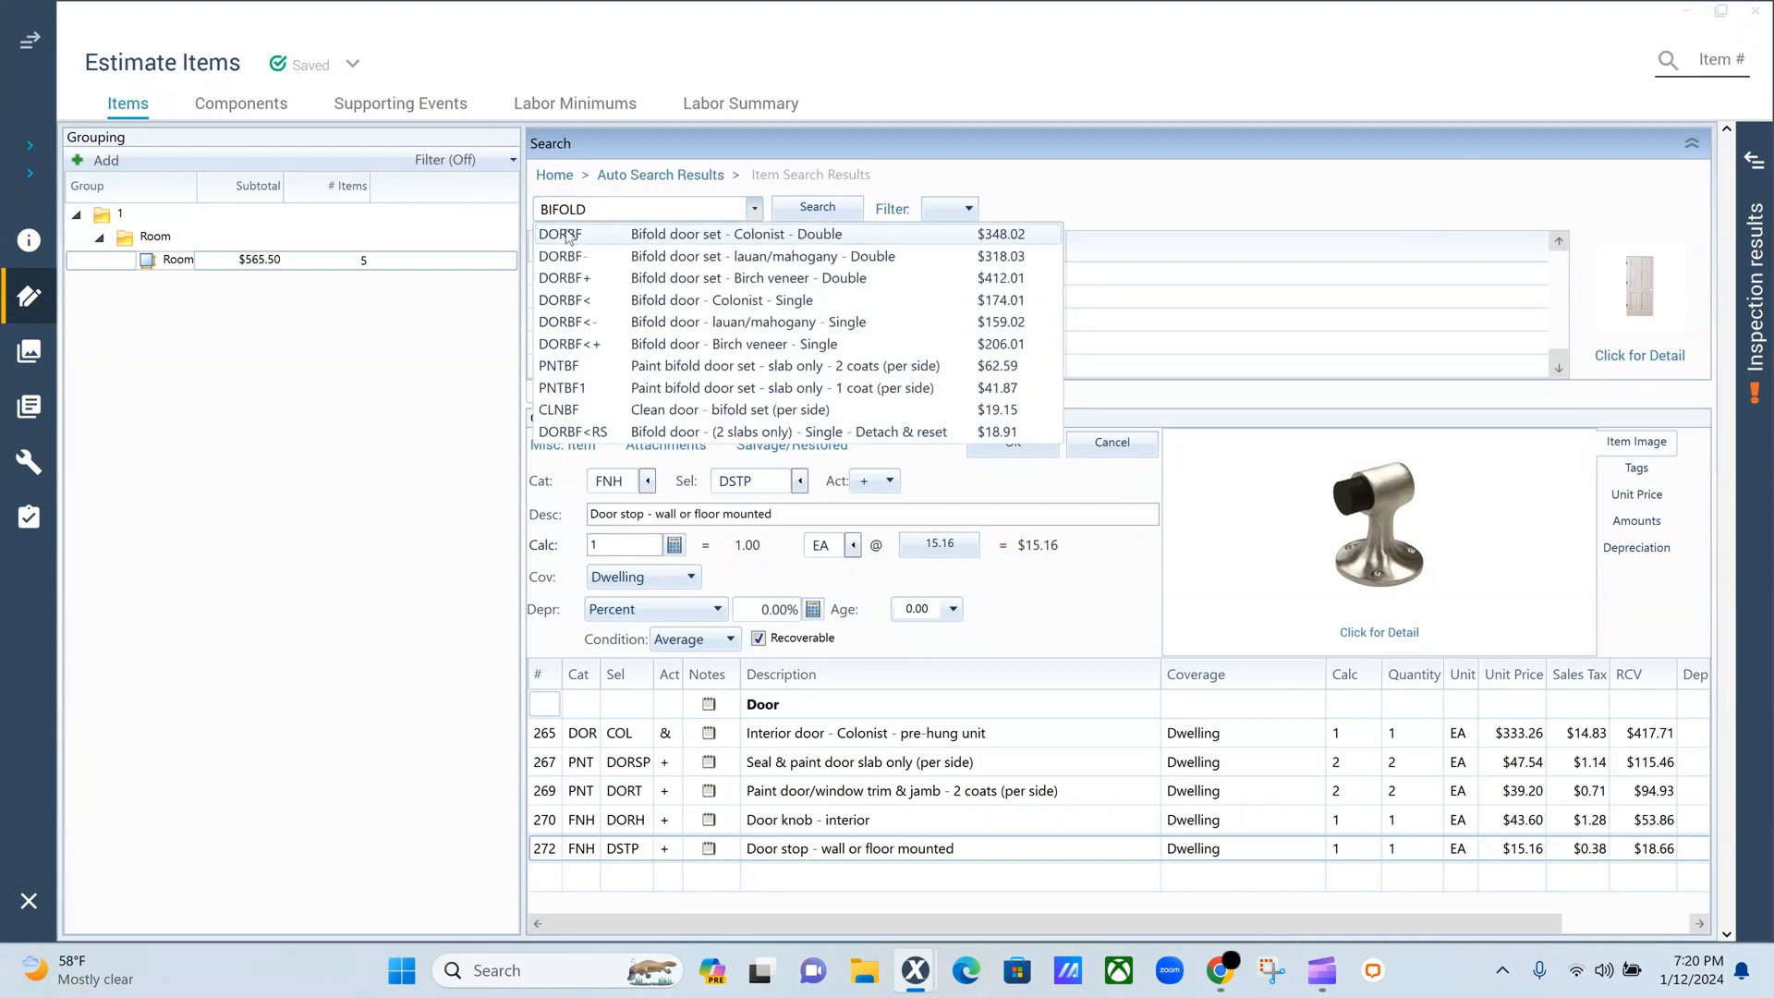
pyautogui.press('Return')
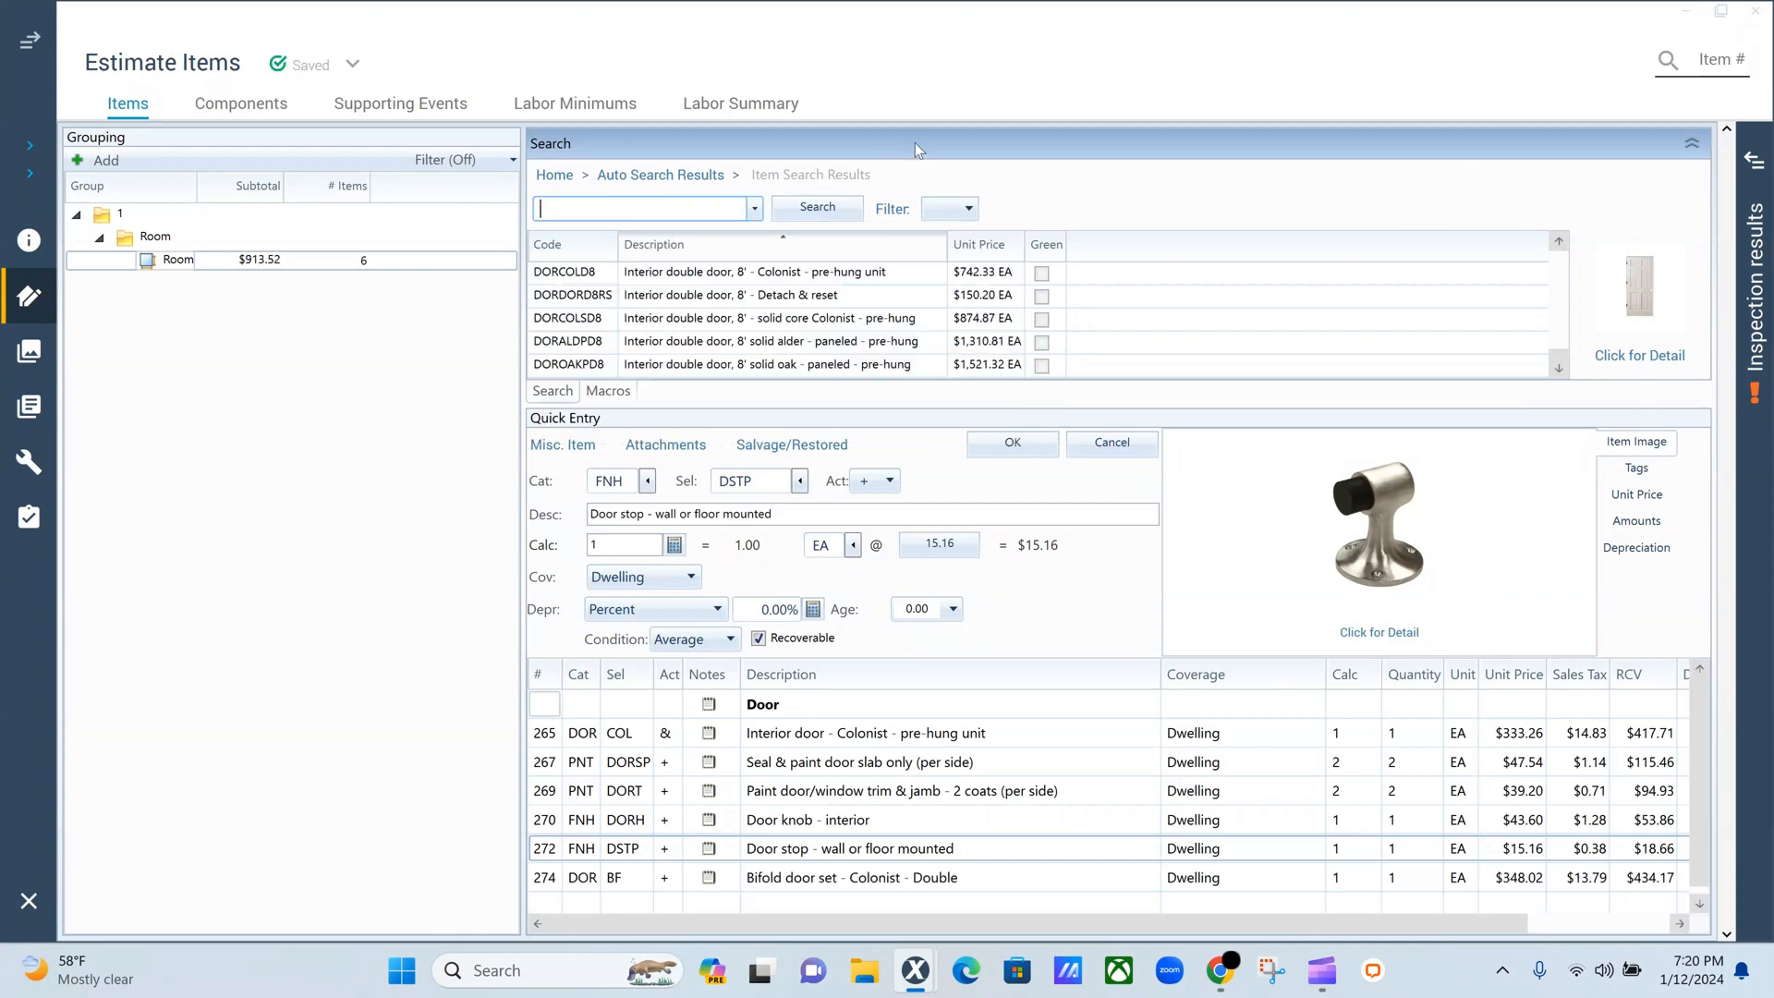
# Step: Review the item definition of the double Colonist bifold door set, close it and delete that line item from the estimate
pyautogui.click(554, 882)
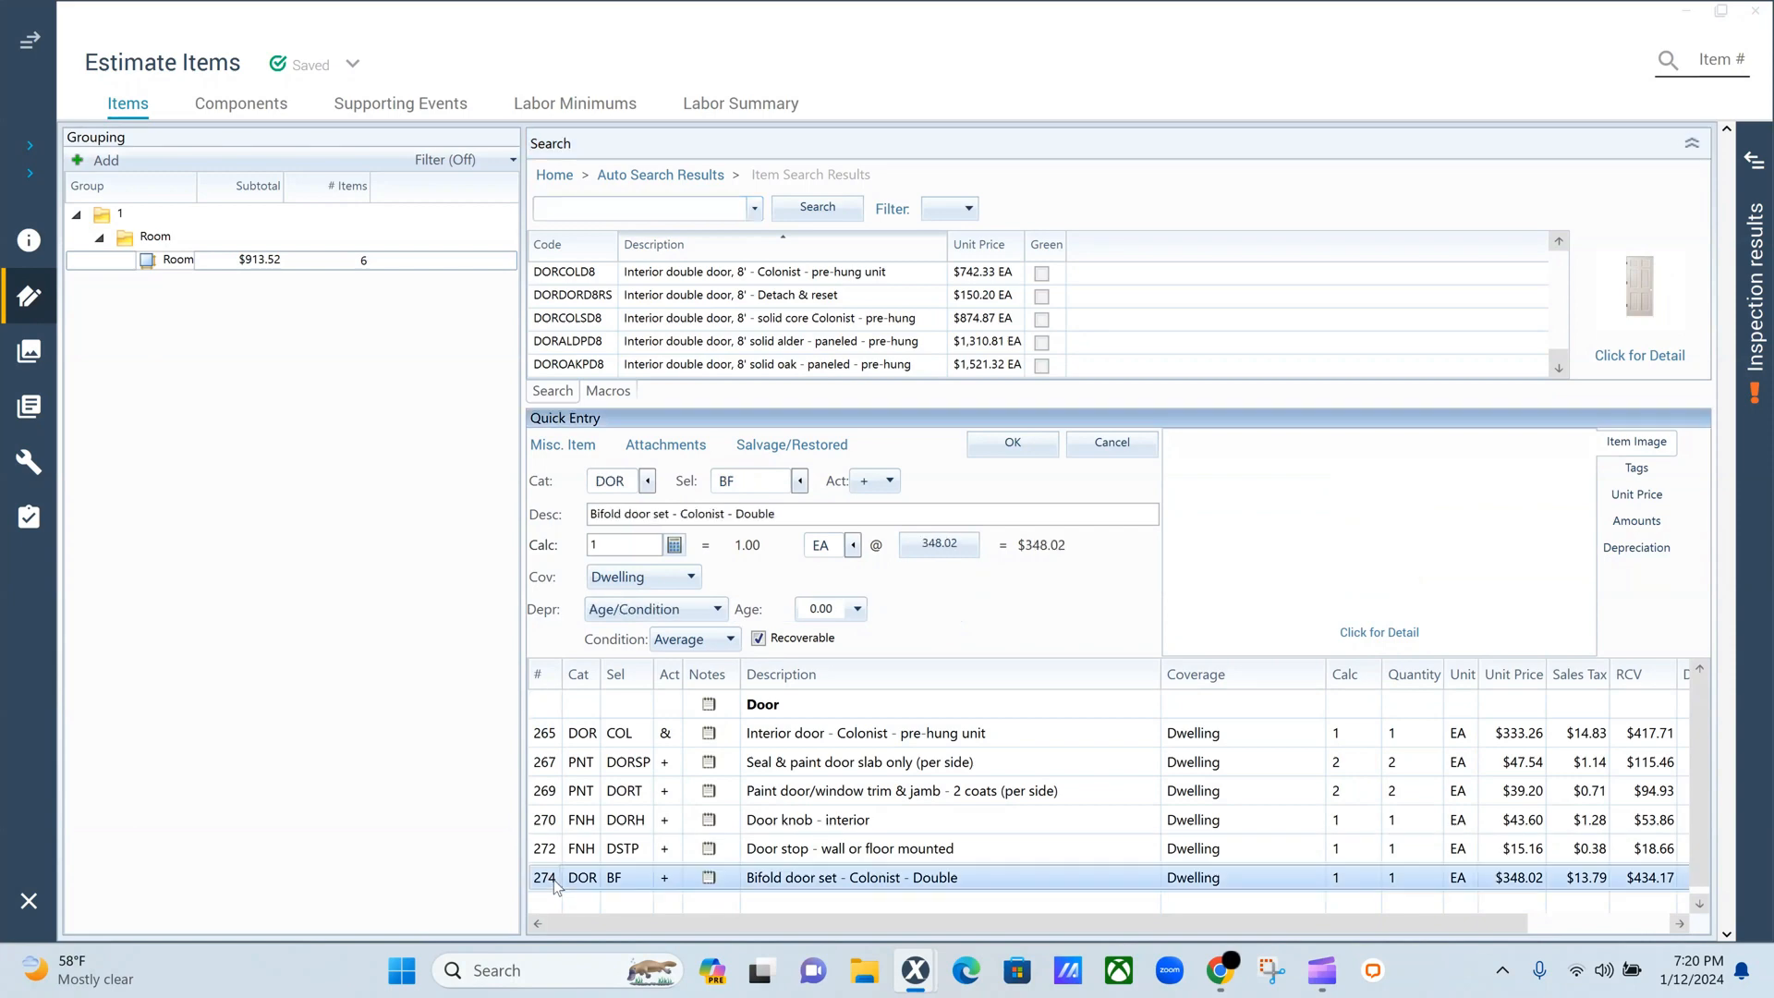
pyautogui.click(1381, 634)
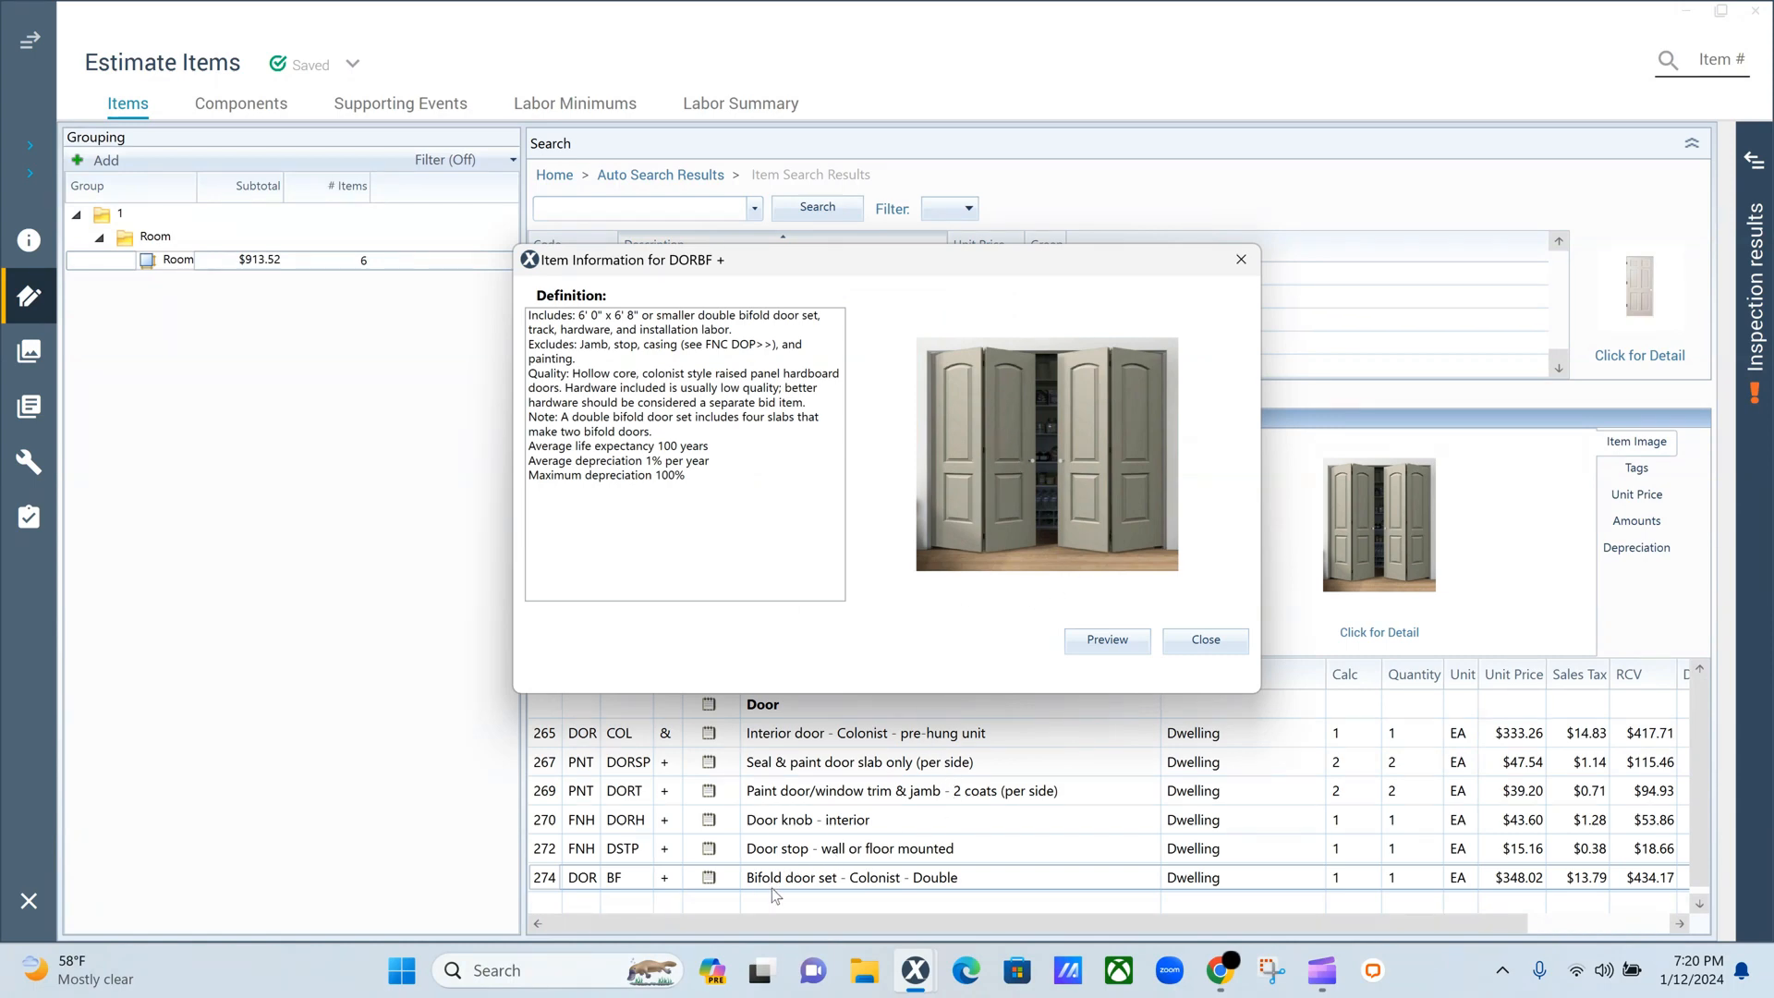
pyautogui.click(1242, 260)
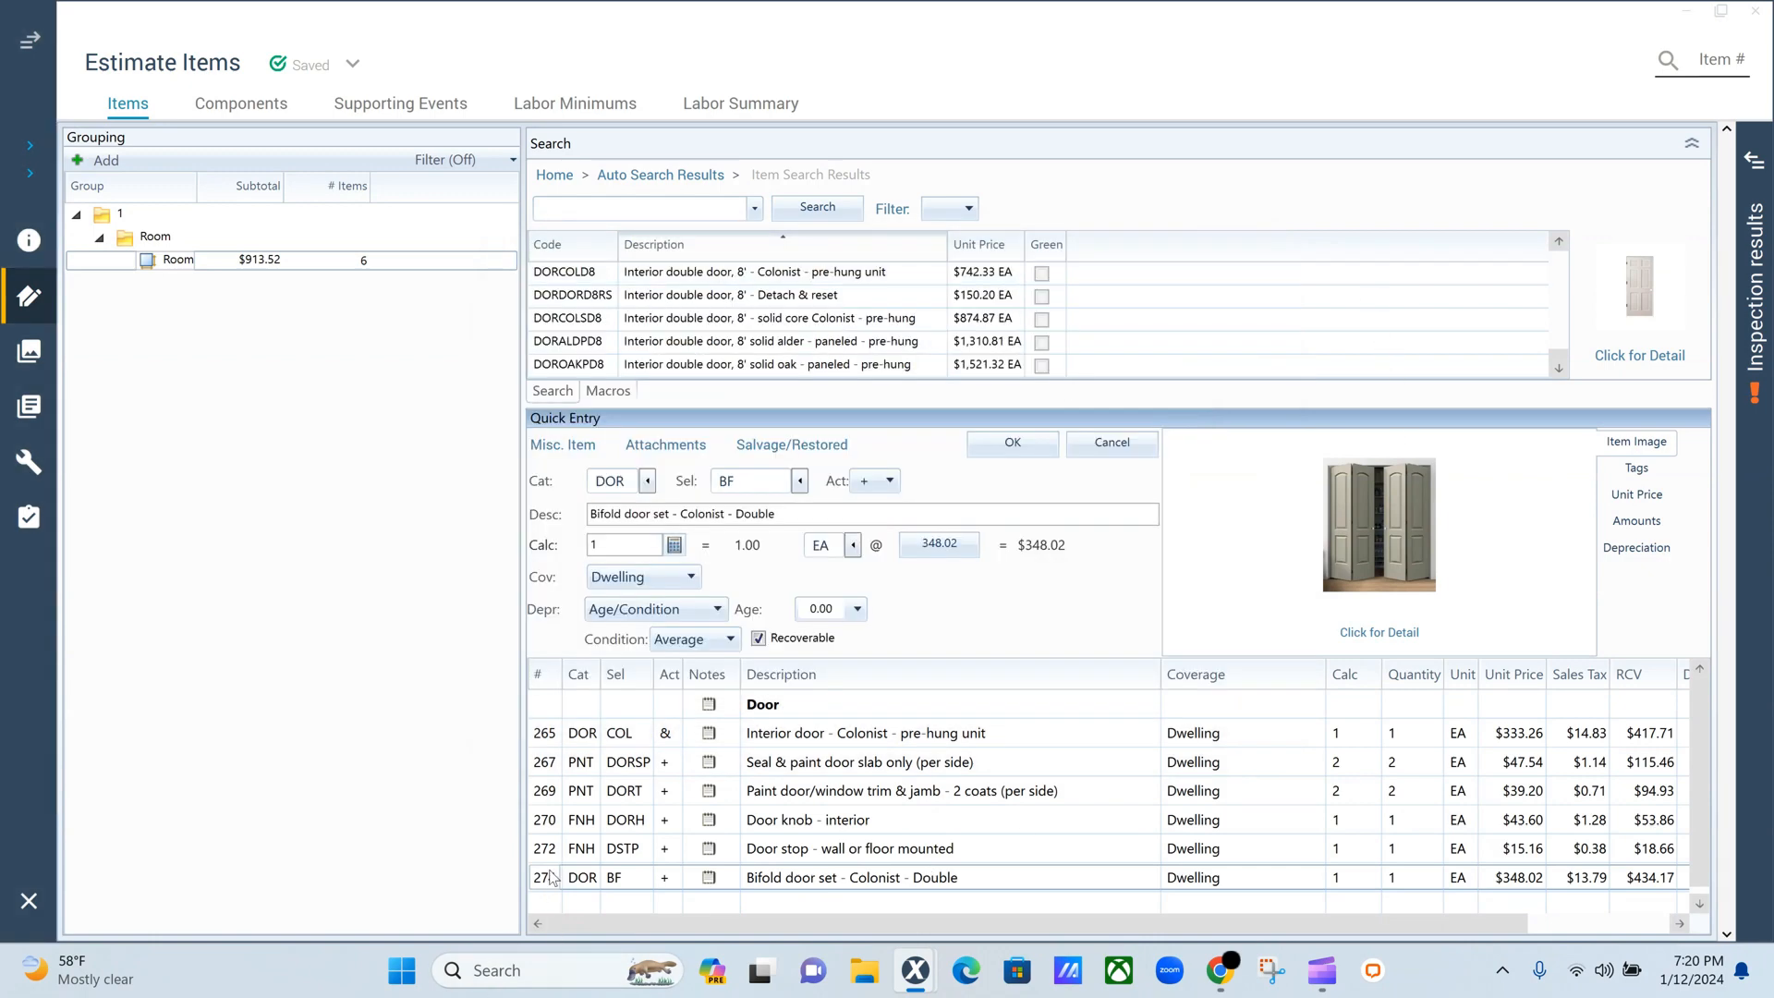
pyautogui.rightClick(551, 878)
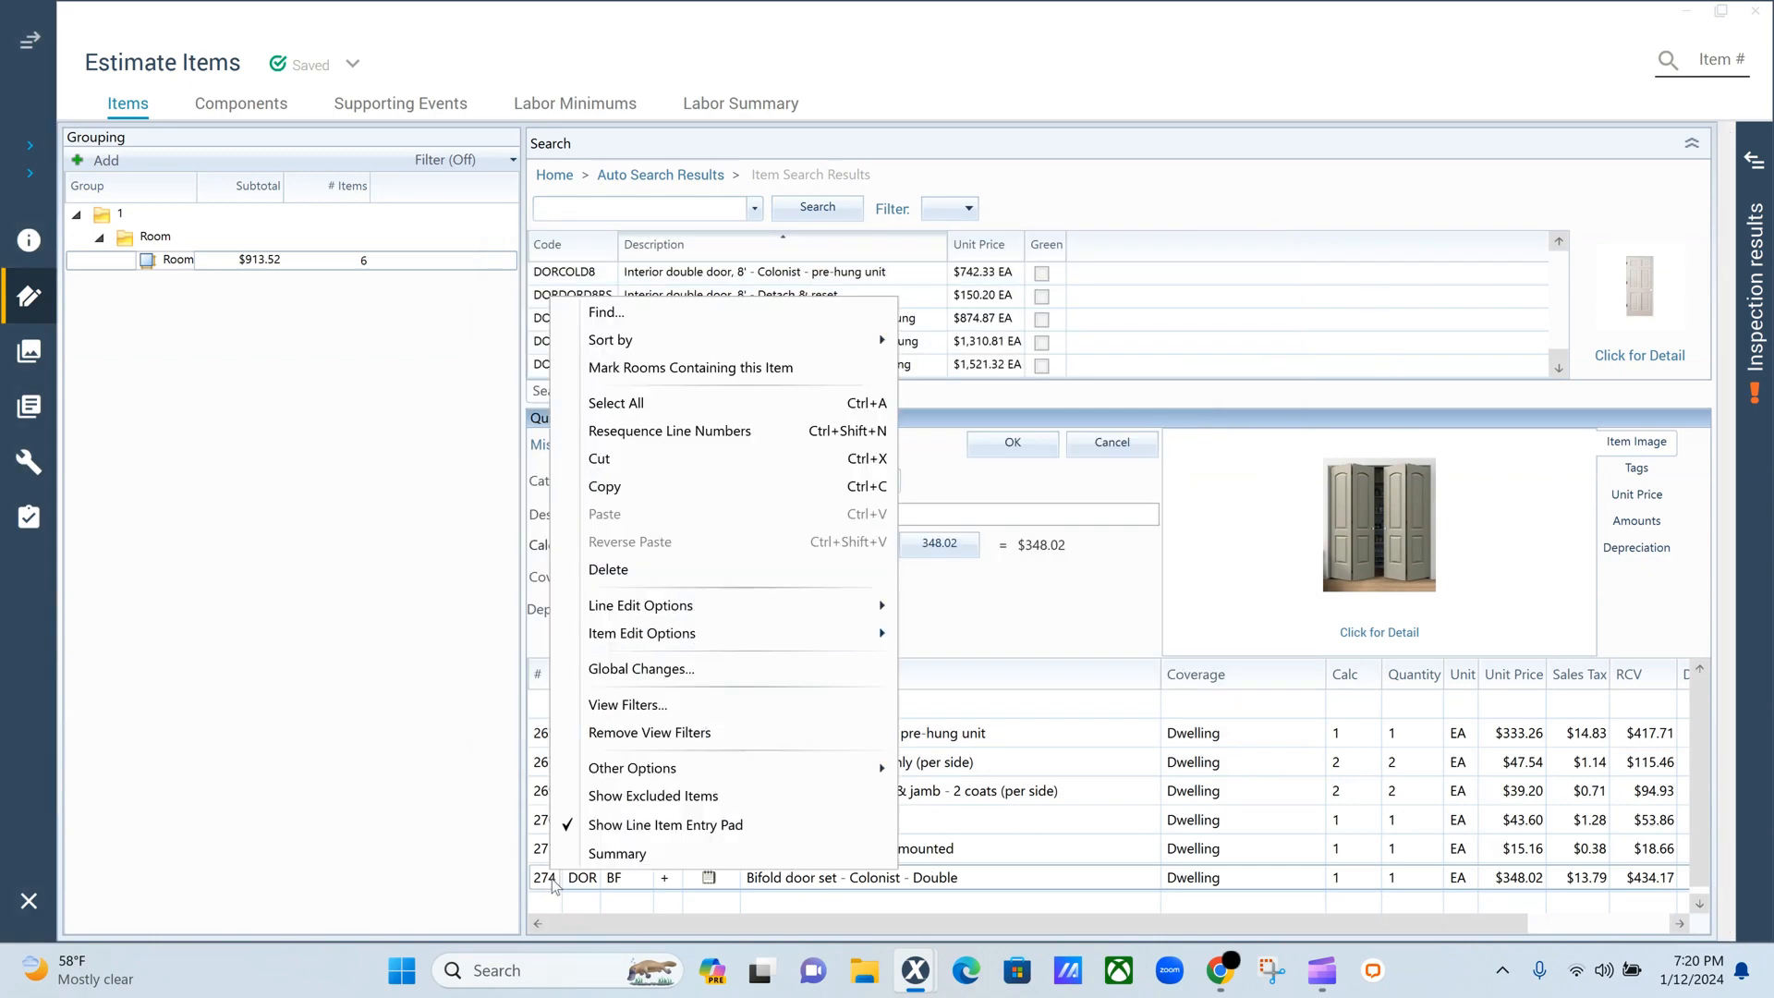
pyautogui.click(636, 569)
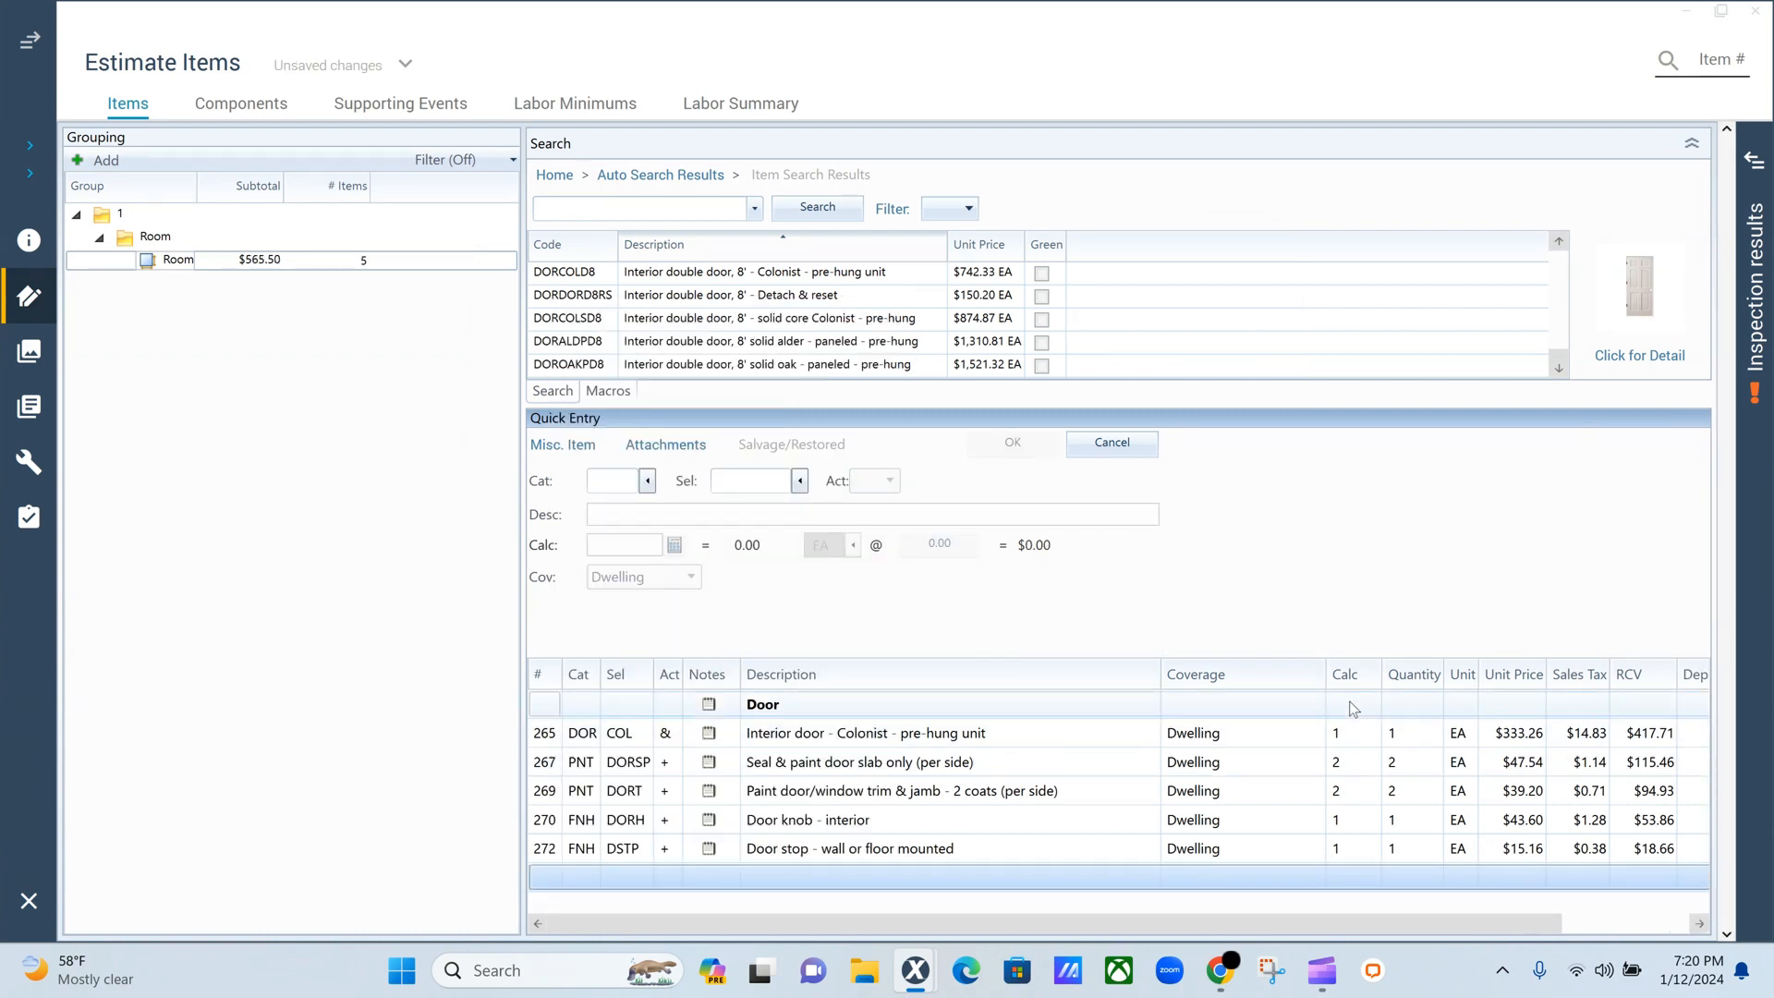